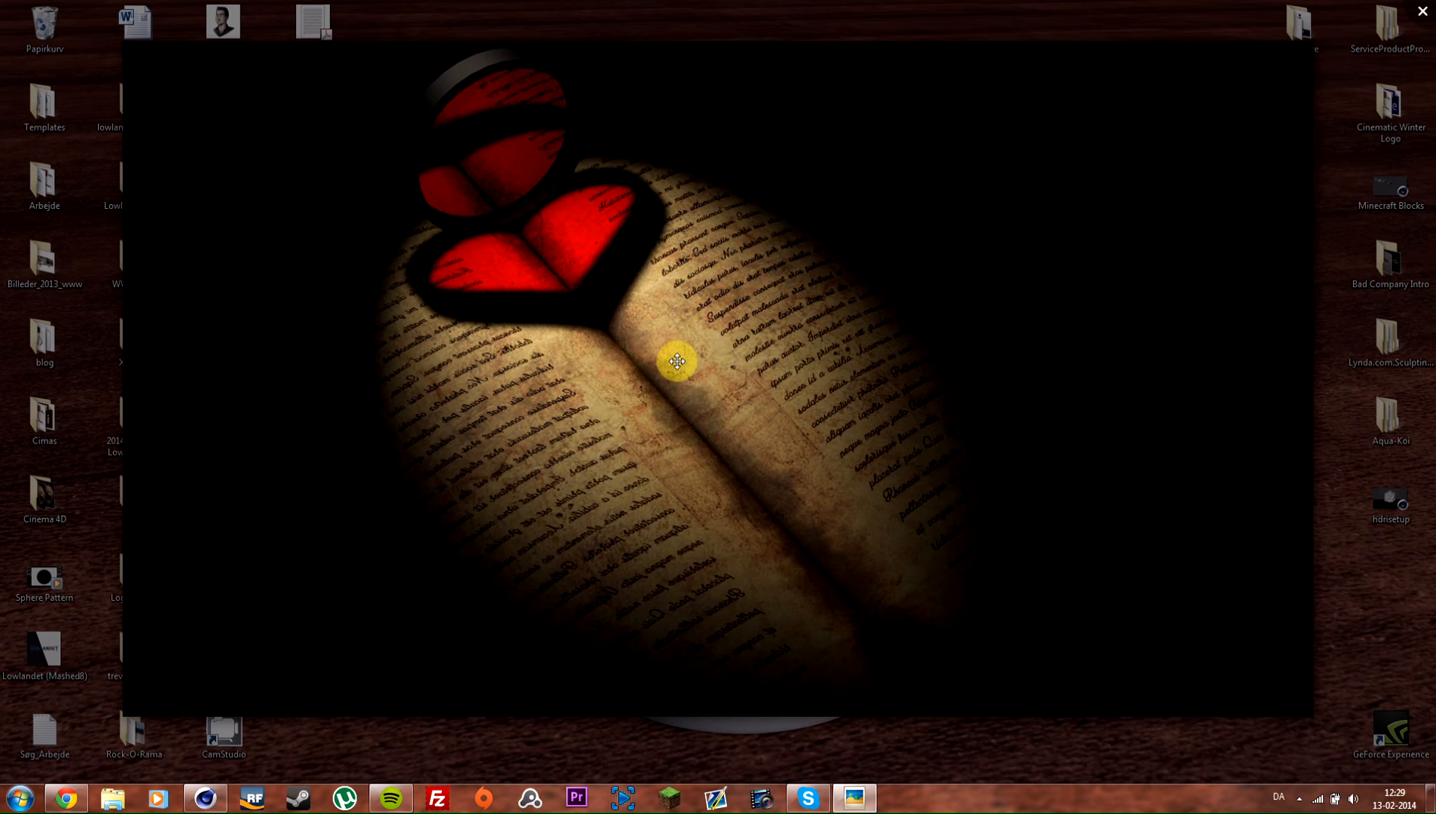
# Step: Close the image preview, switch to Cinema 4D, and examine the cameras, light, tube and page mesh in the Heart Book scene
pyautogui.press('Escape')
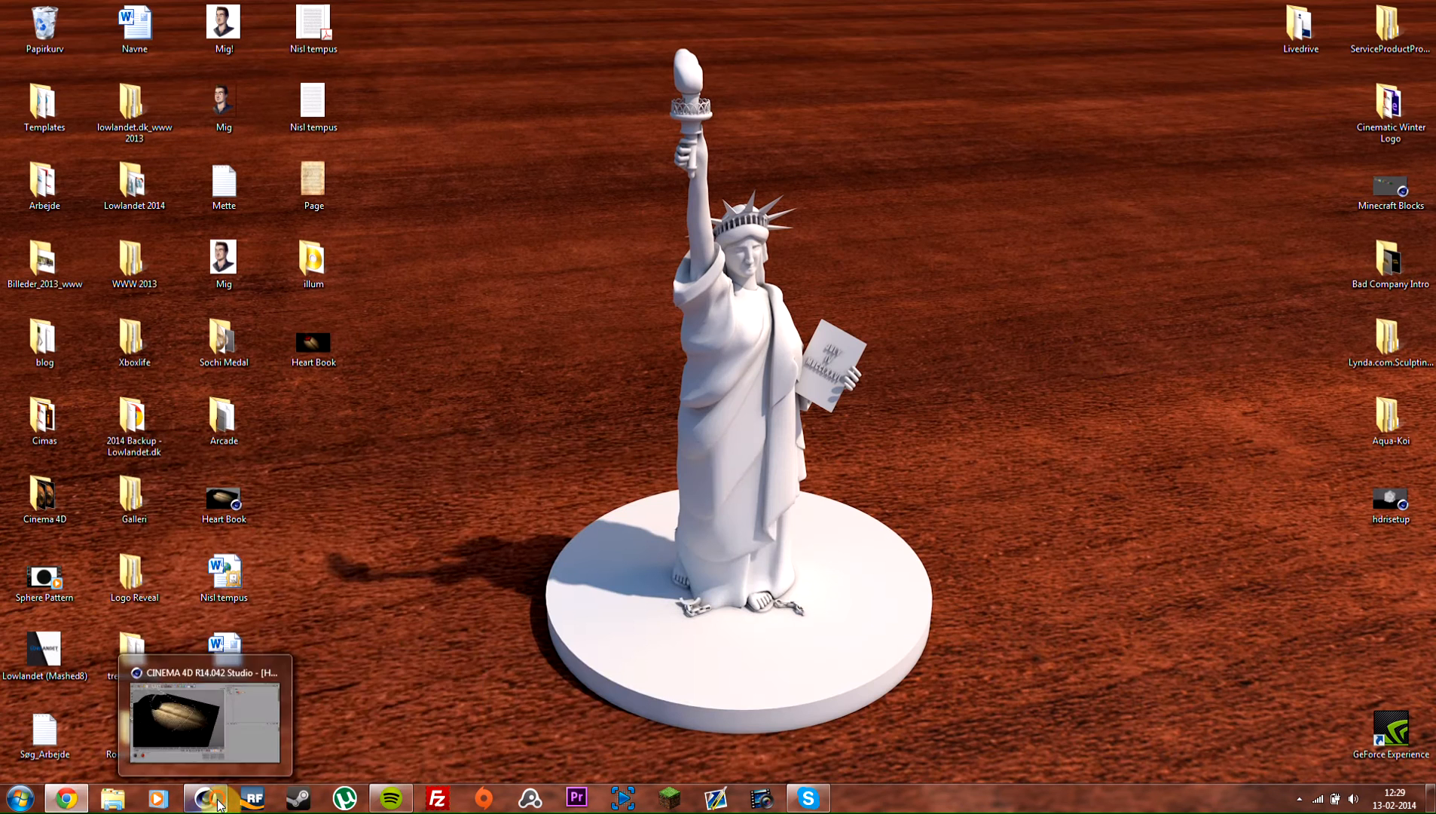
pyautogui.click(217, 803)
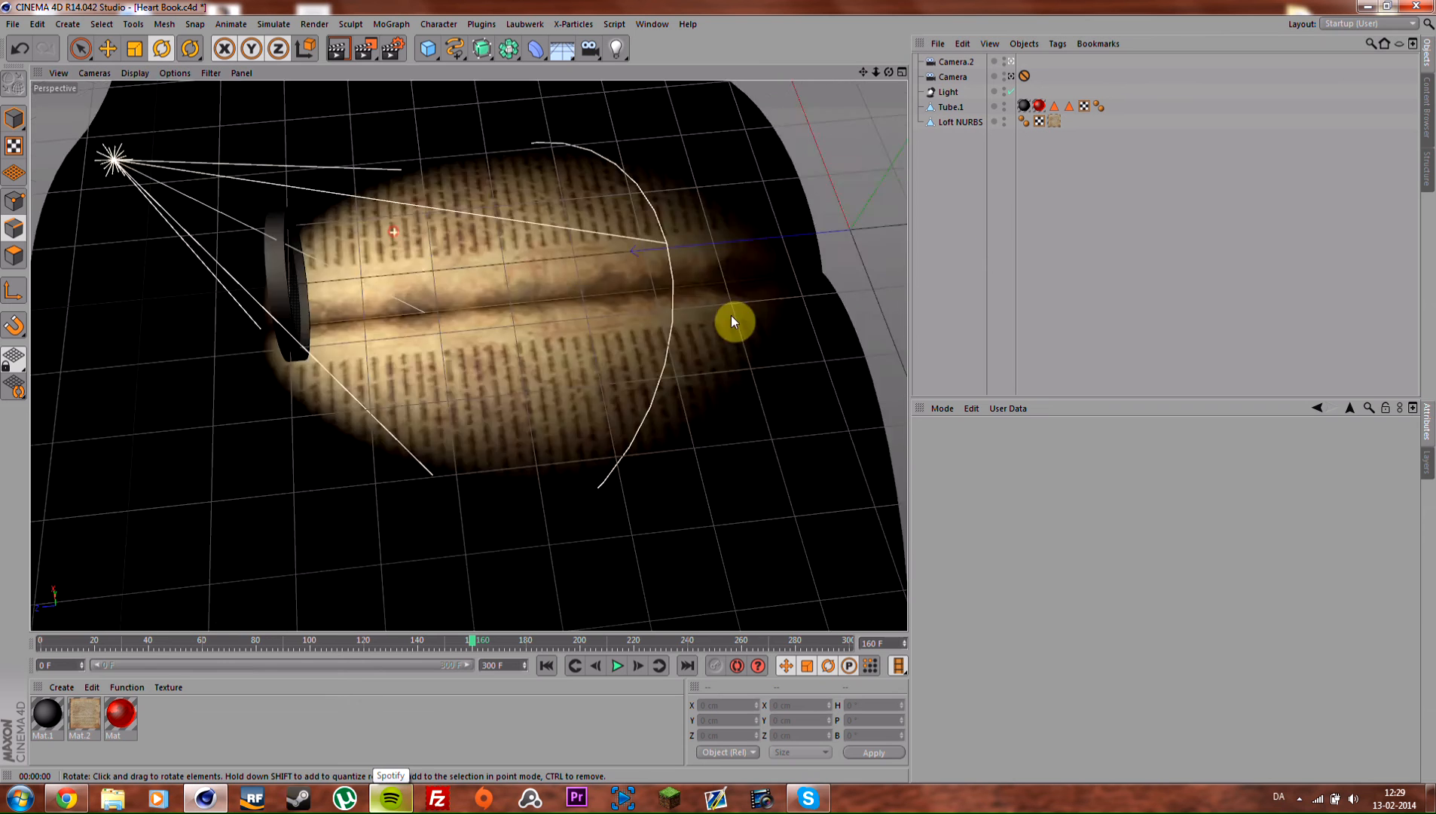
pyautogui.moveTo(732, 322)
pyautogui.keyDown('alt'); pyautogui.mouseDown()
pyautogui.moveTo(603, 484)
pyautogui.moveTo(308, 131)
pyautogui.moveTo(311, 215)
pyautogui.moveTo(467, 273)
pyautogui.moveTo(497, 342)
pyautogui.moveTo(484, 299)
pyautogui.moveTo(680, 426)
pyautogui.moveTo(543, 375)
pyautogui.moveTo(552, 273)
pyautogui.moveTo(611, 412)
pyautogui.moveTo(605, 284)
pyautogui.moveTo(600, 321)
pyautogui.moveTo(645, 413)
pyautogui.moveTo(547, 230)
pyautogui.moveTo(866, 150)
pyautogui.mouseUp(); pyautogui.keyUp('alt')
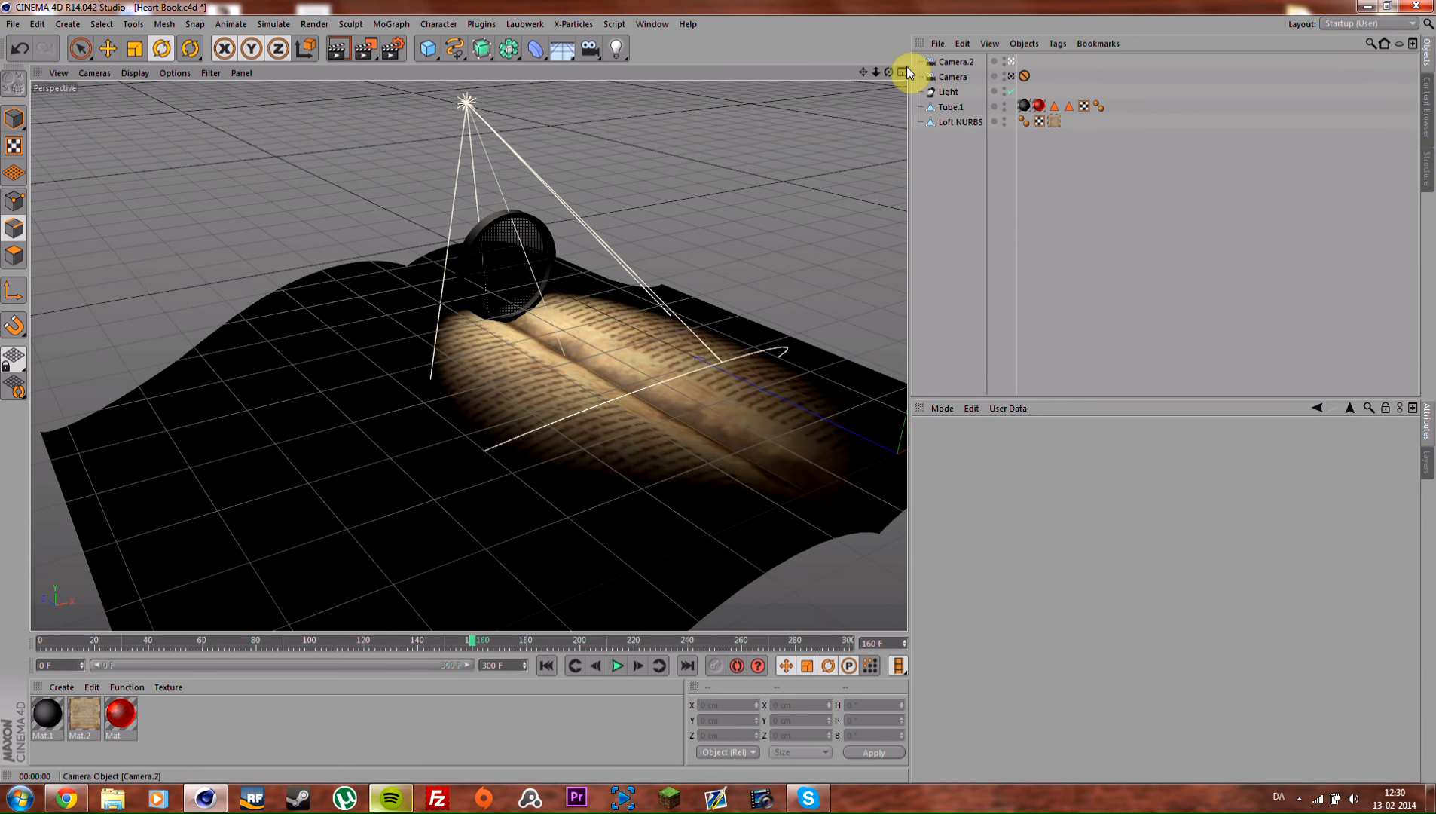
pyautogui.click(955, 61)
pyautogui.click(955, 80)
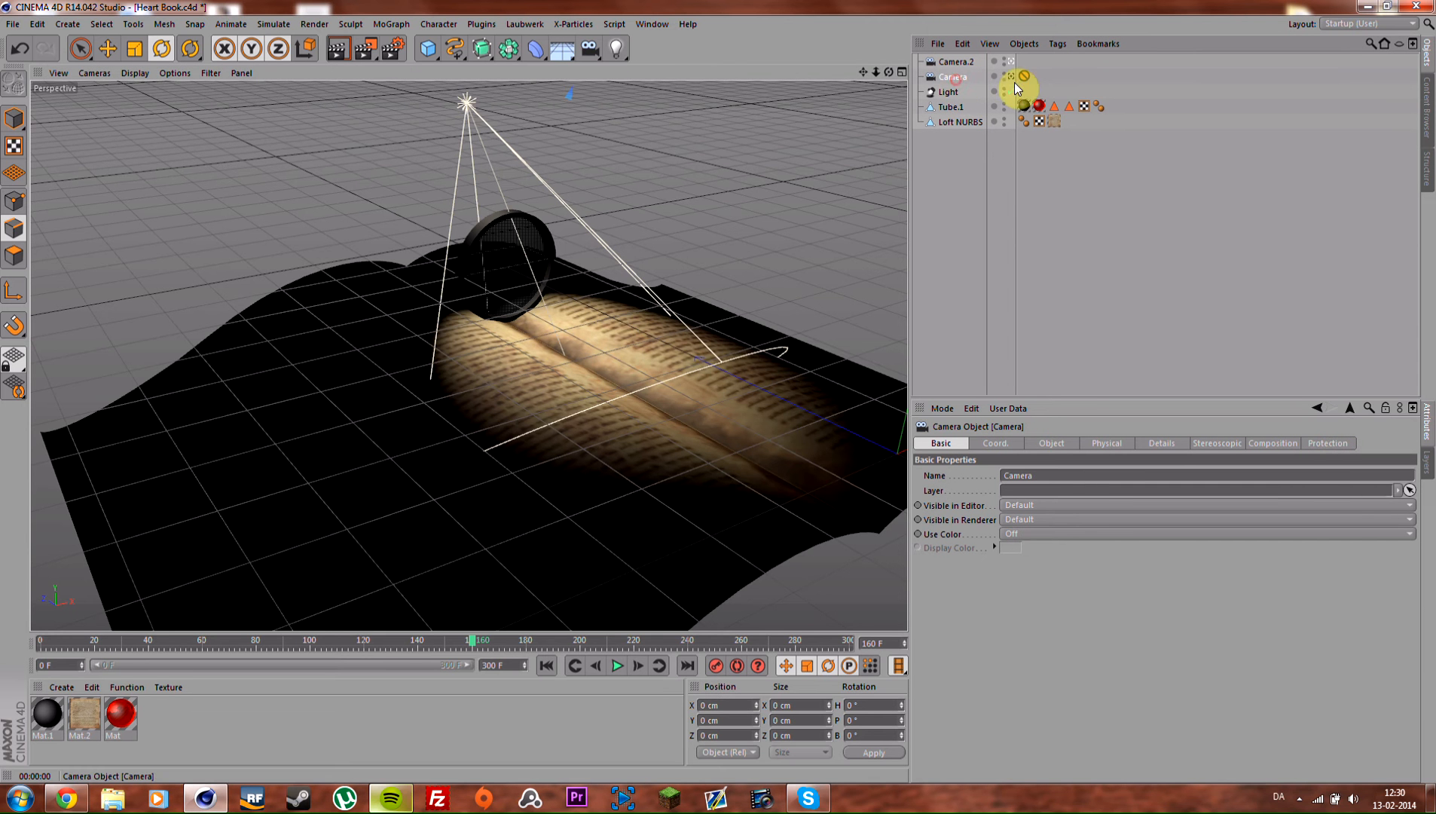
pyautogui.click(1011, 61)
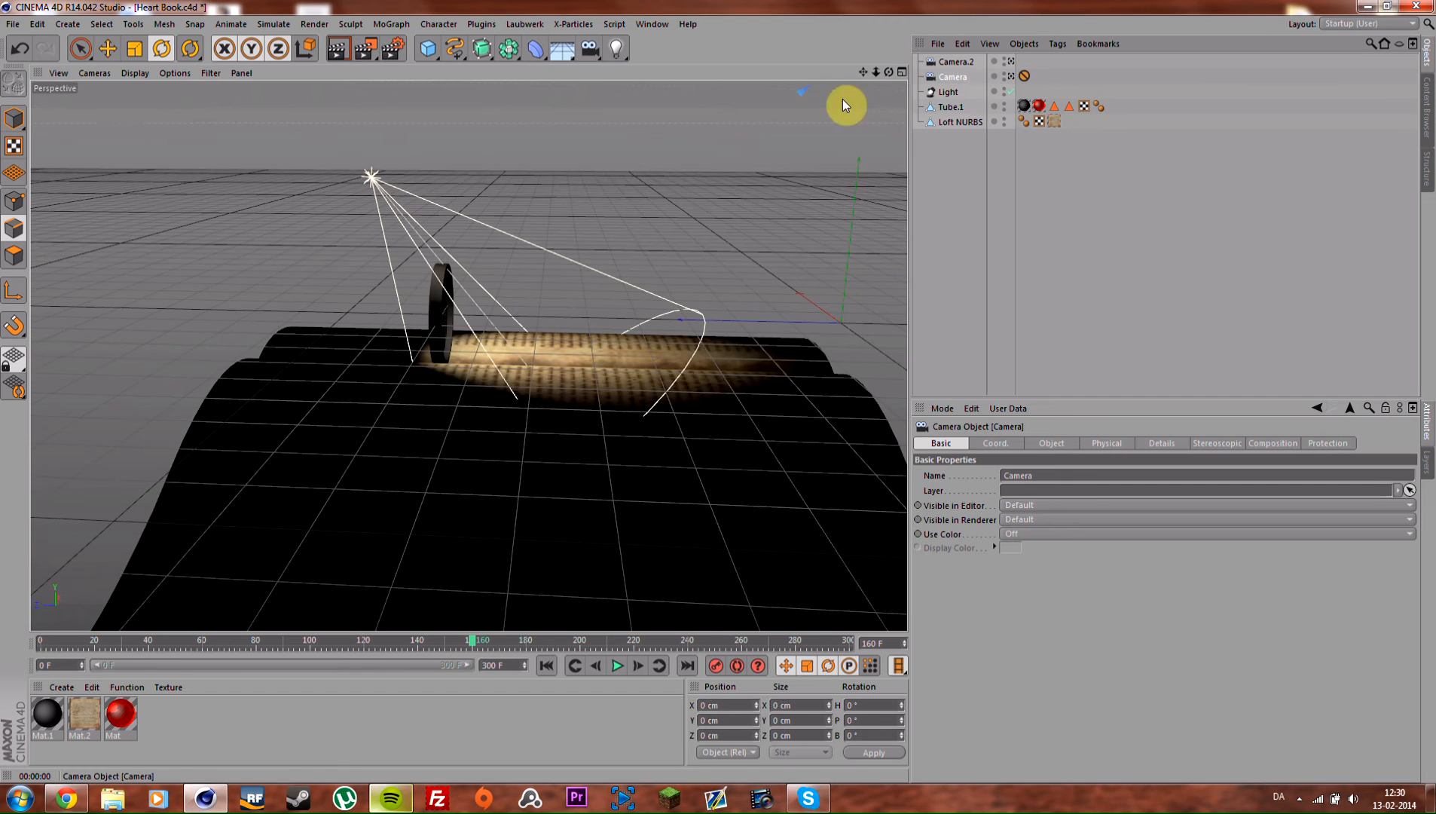
pyautogui.click(947, 92)
pyautogui.click(950, 107)
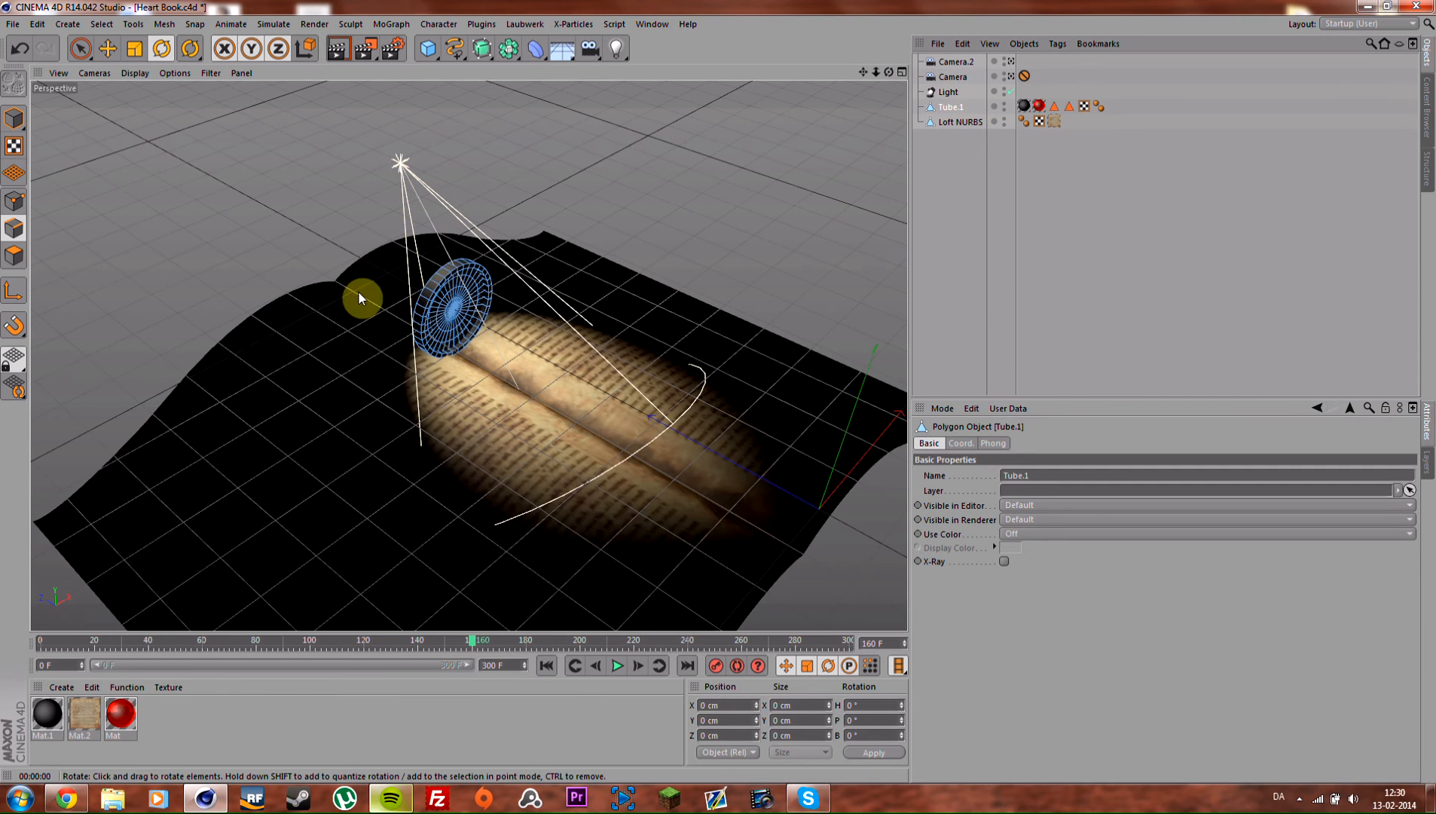
pyautogui.click(965, 124)
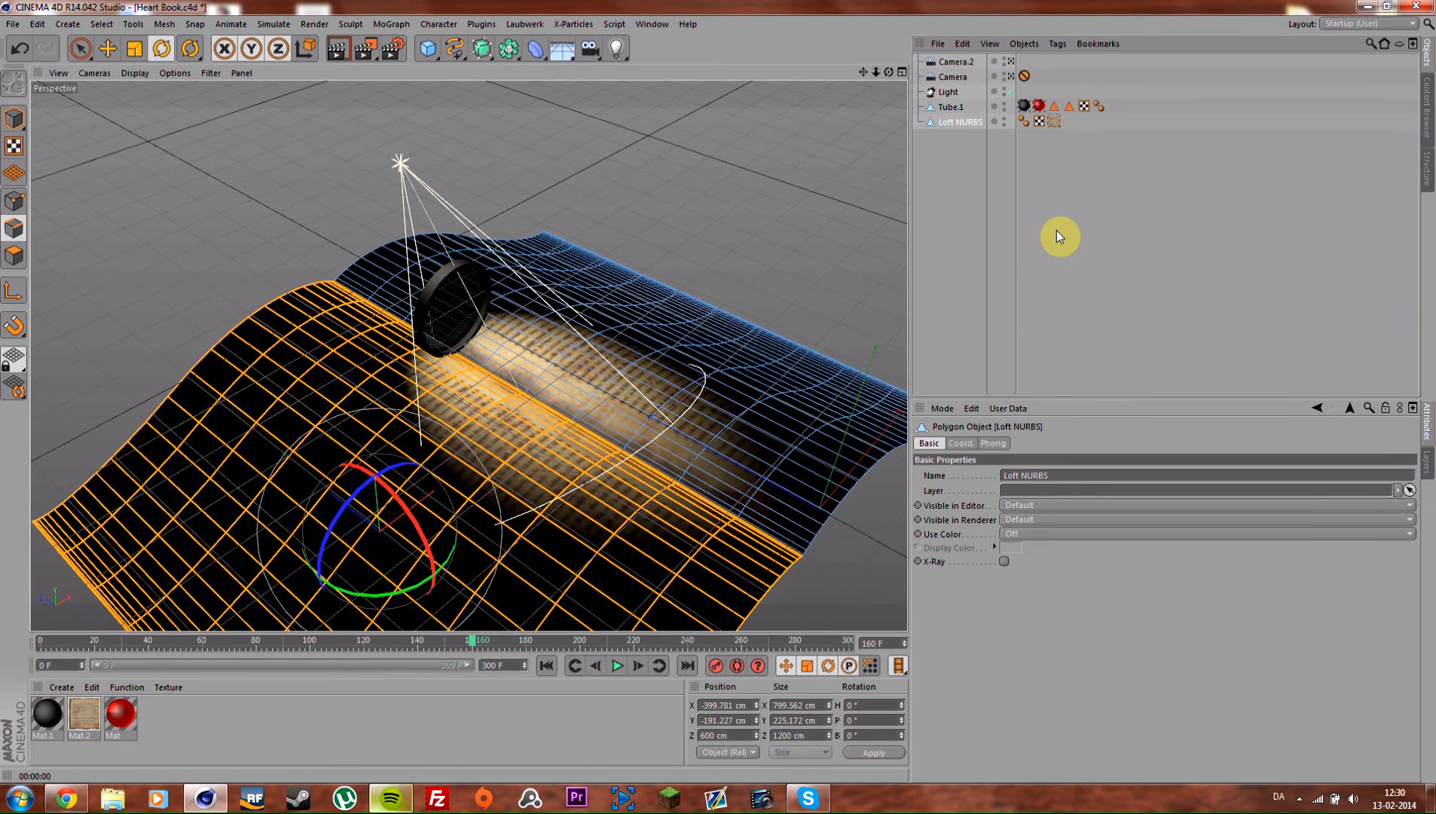
pyautogui.click(1015, 190)
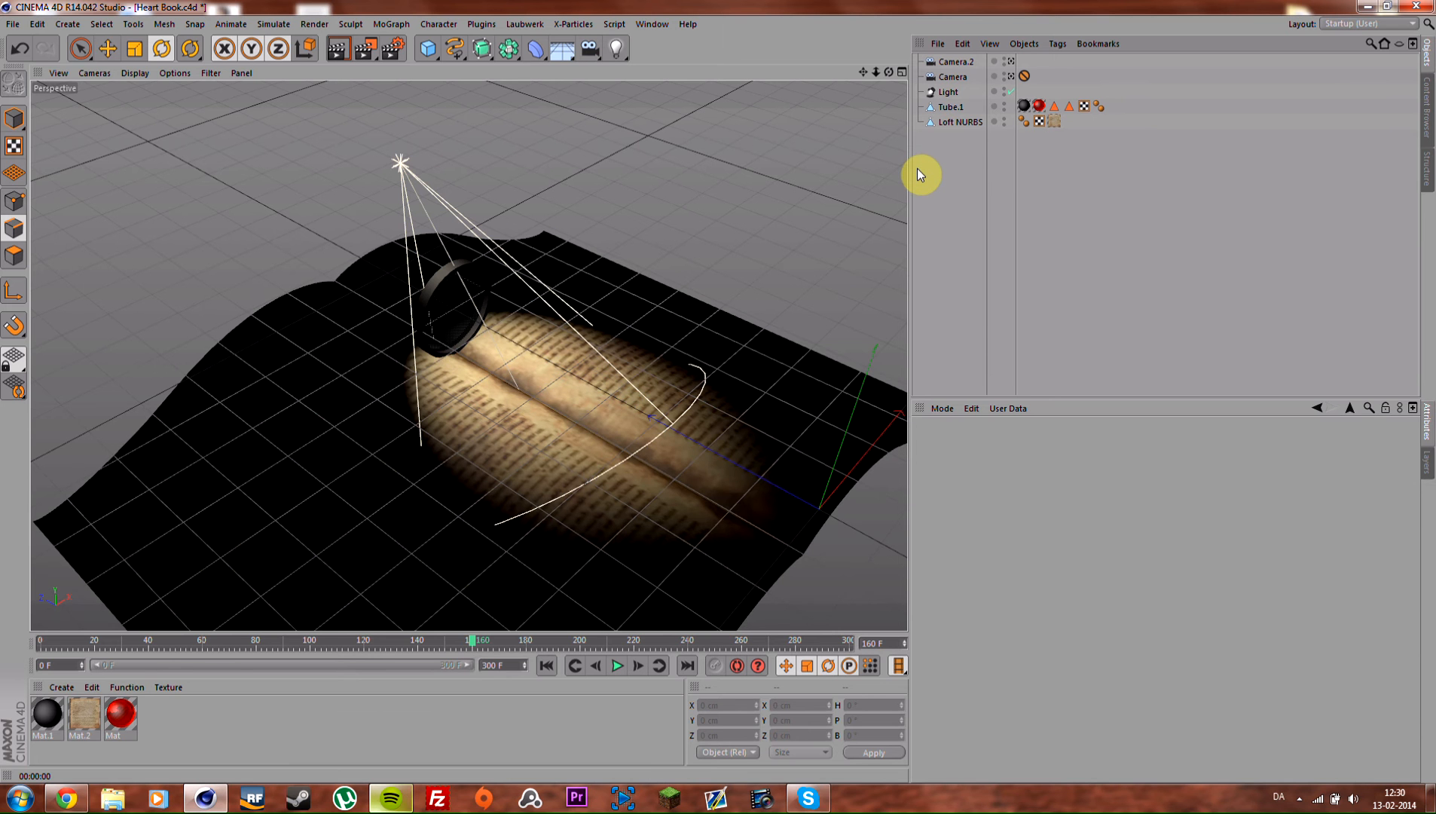
# Step: Create a new empty project, maximize the Front view and activate the Bezier spline tool
pyautogui.hotkey('ctrl', 'n')
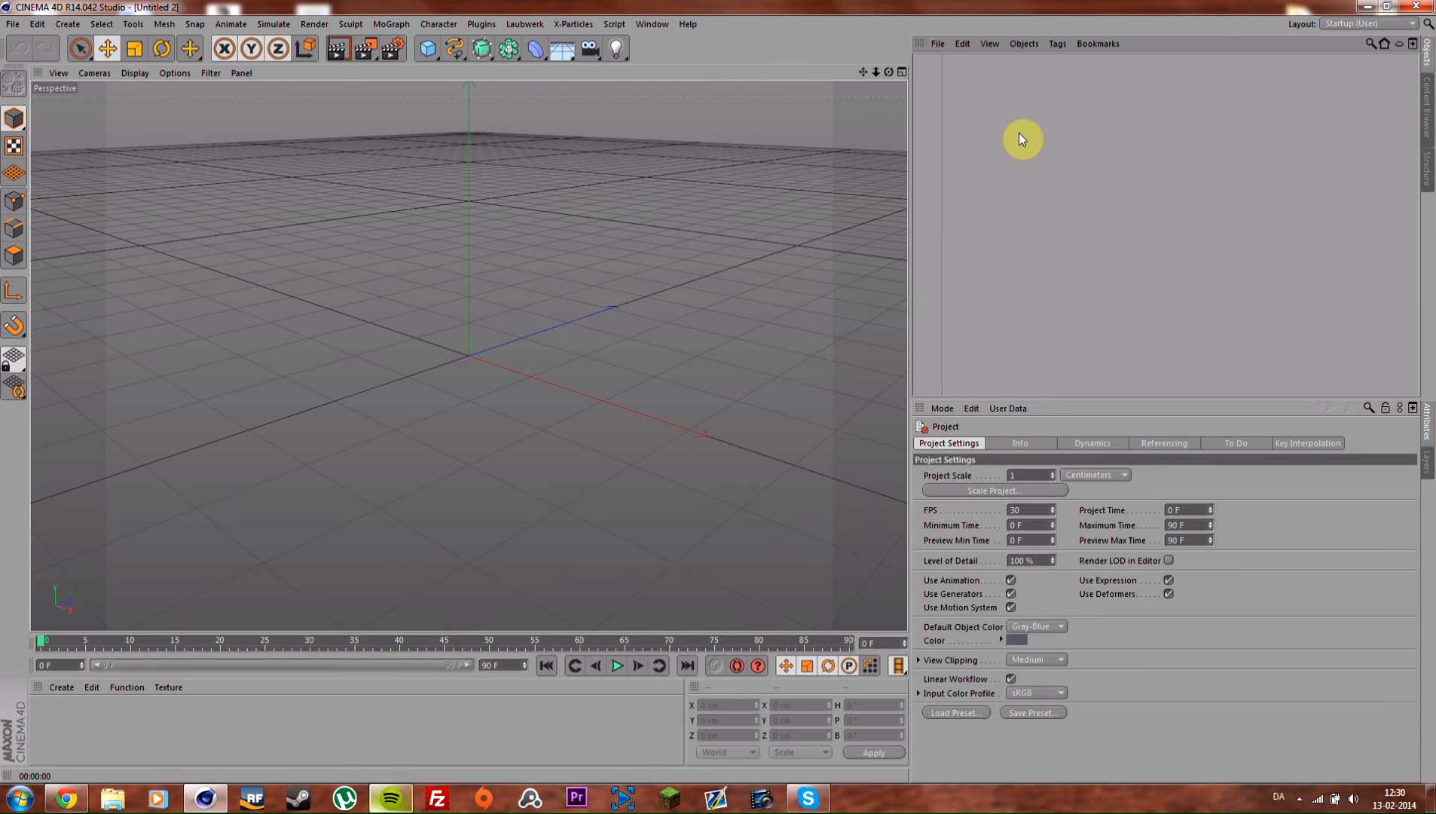
pyautogui.middleClick(594, 314)
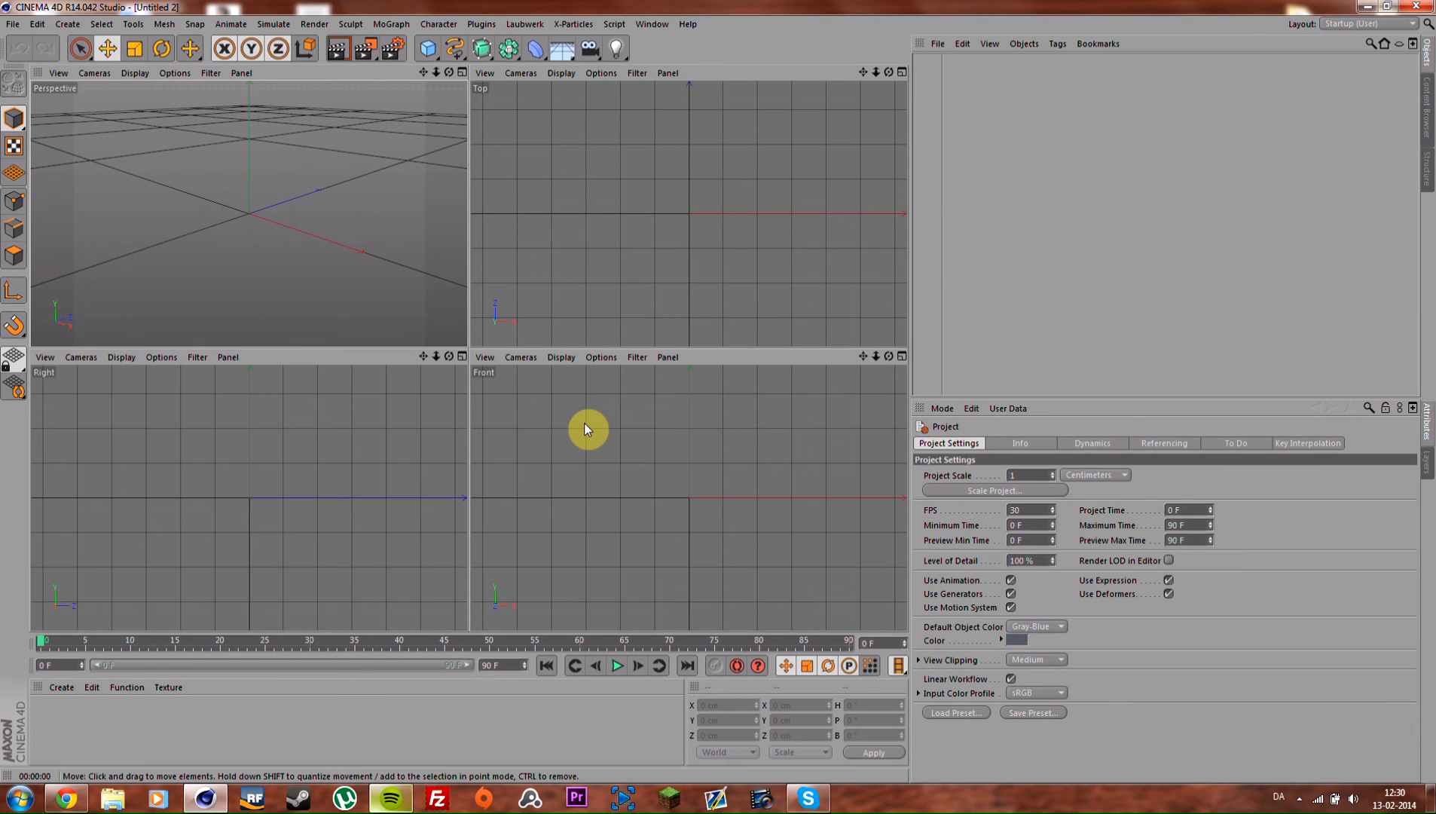
pyautogui.middleClick(736, 437)
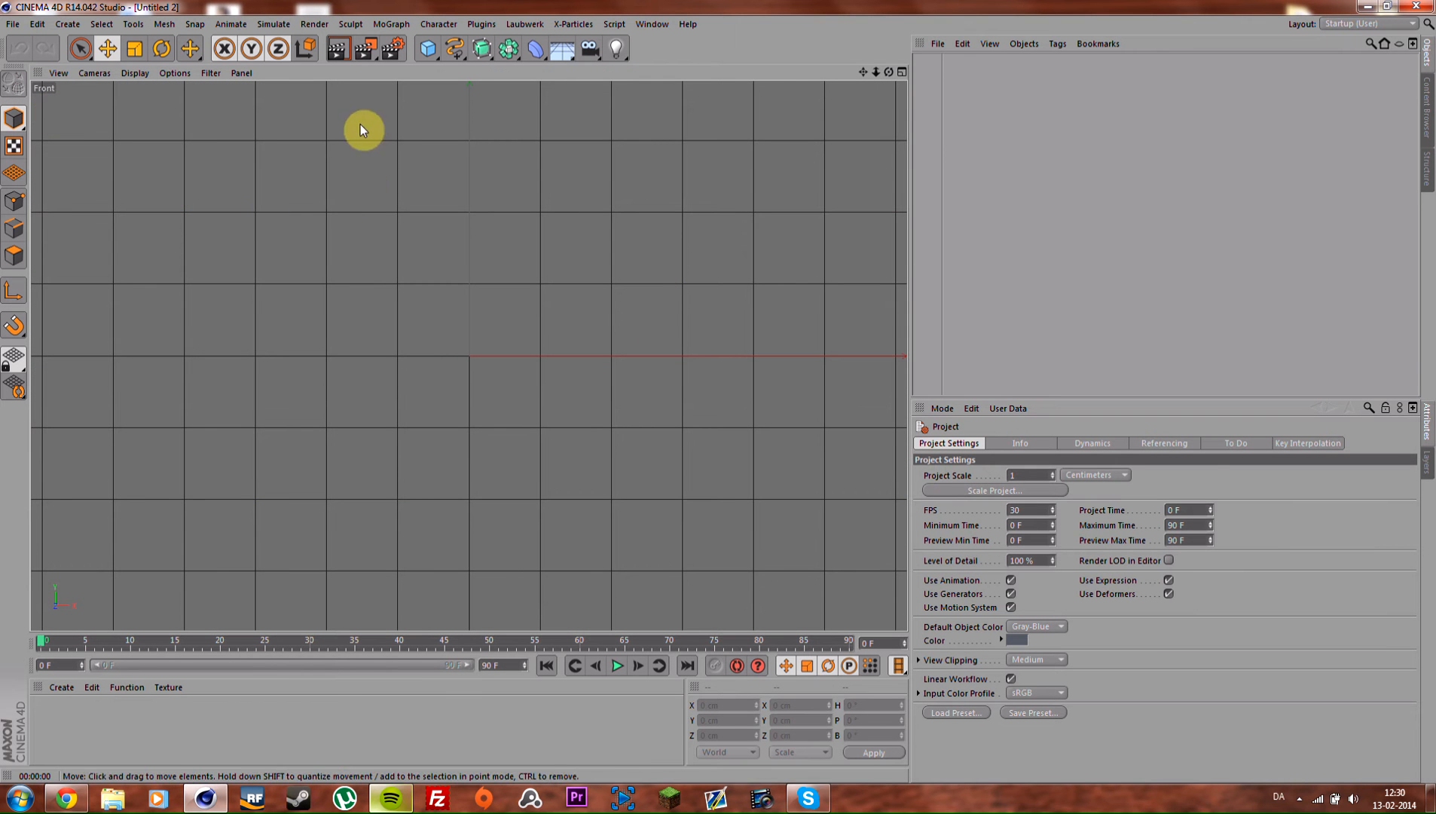
pyautogui.click(456, 48)
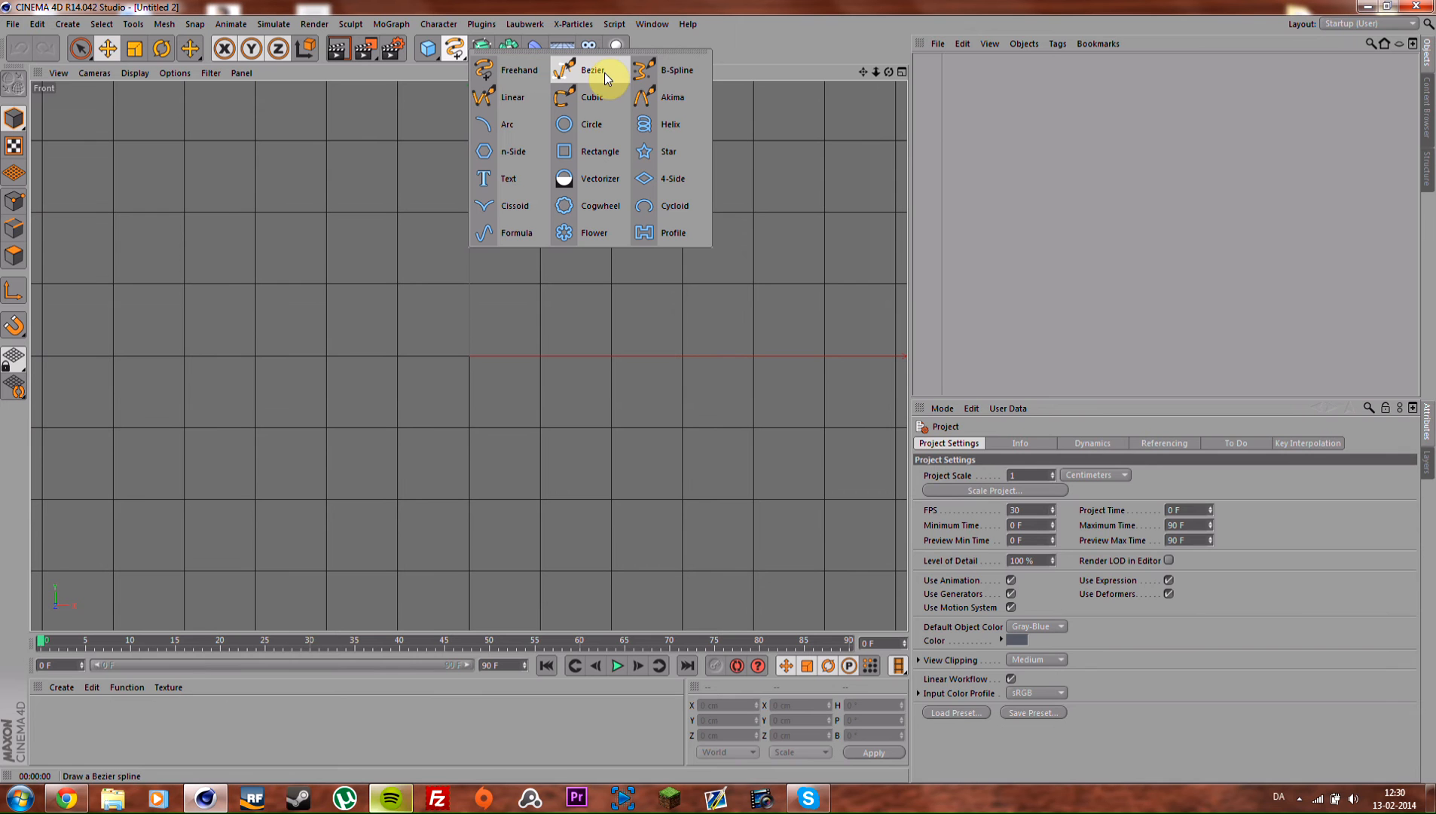
pyautogui.click(581, 71)
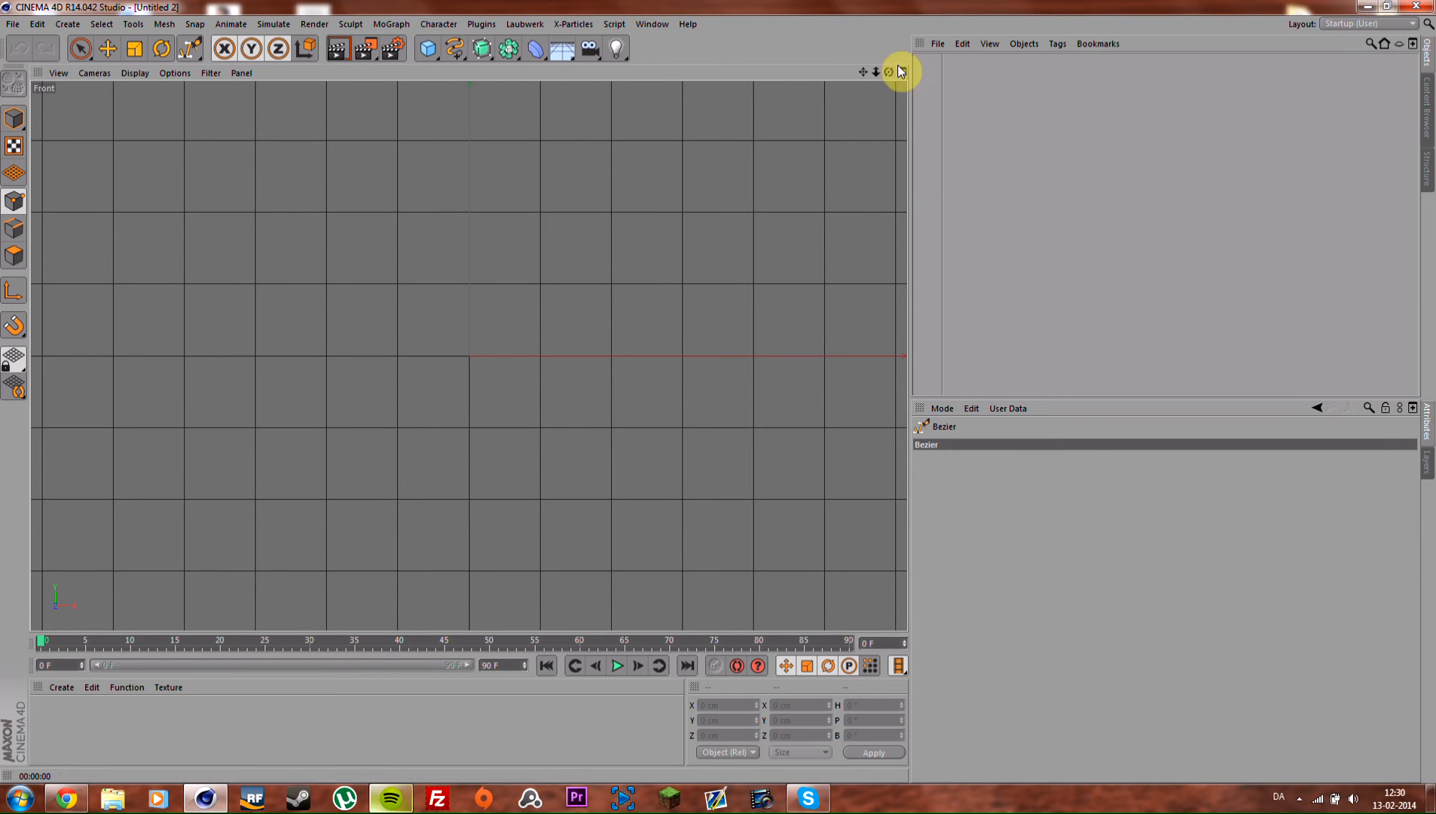
# Step: Examine the book model in the orthographic views of Heart Book.c4d and return to the Untitled 2 project
pyautogui.click(647, 29)
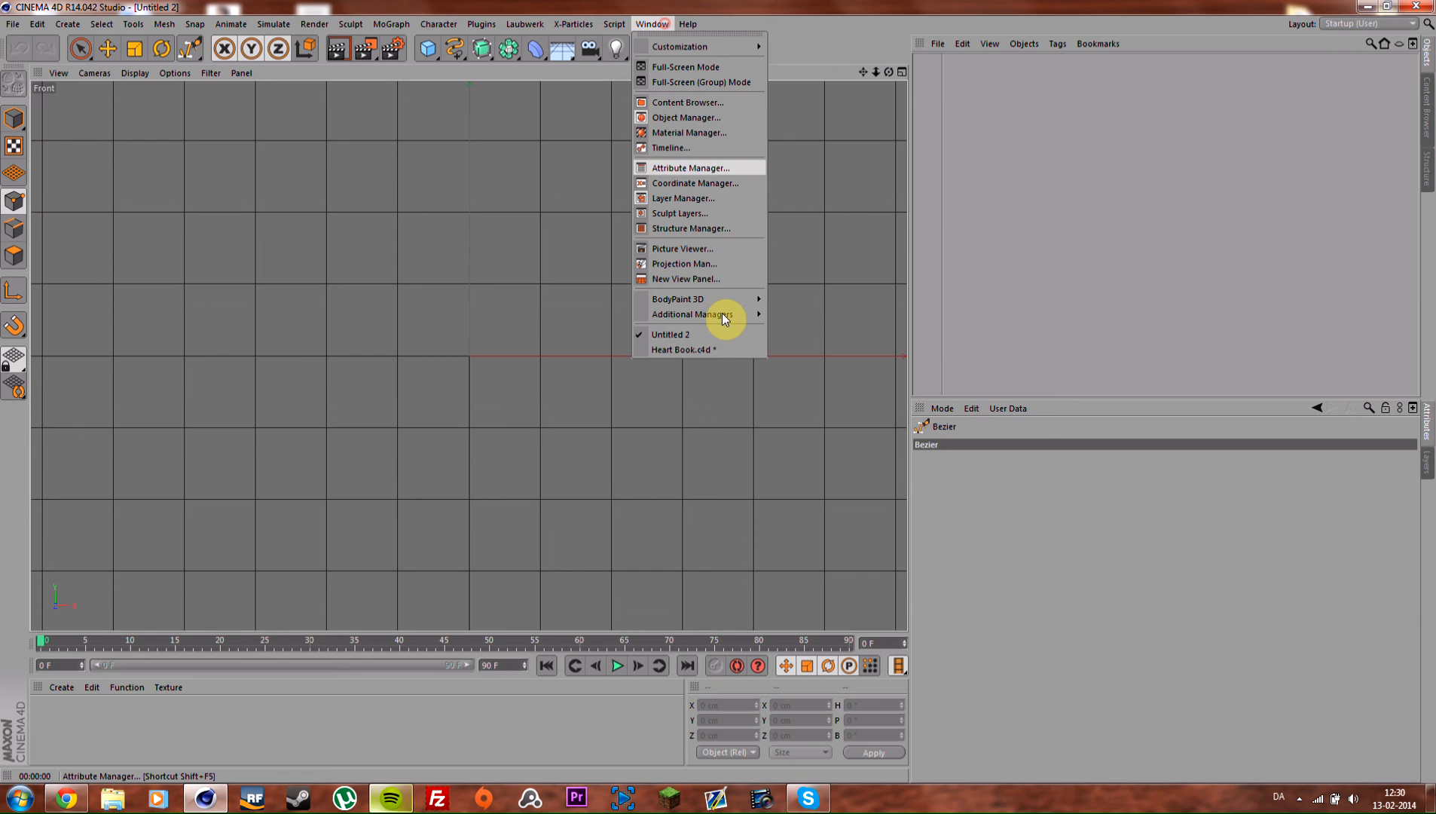
pyautogui.click(705, 350)
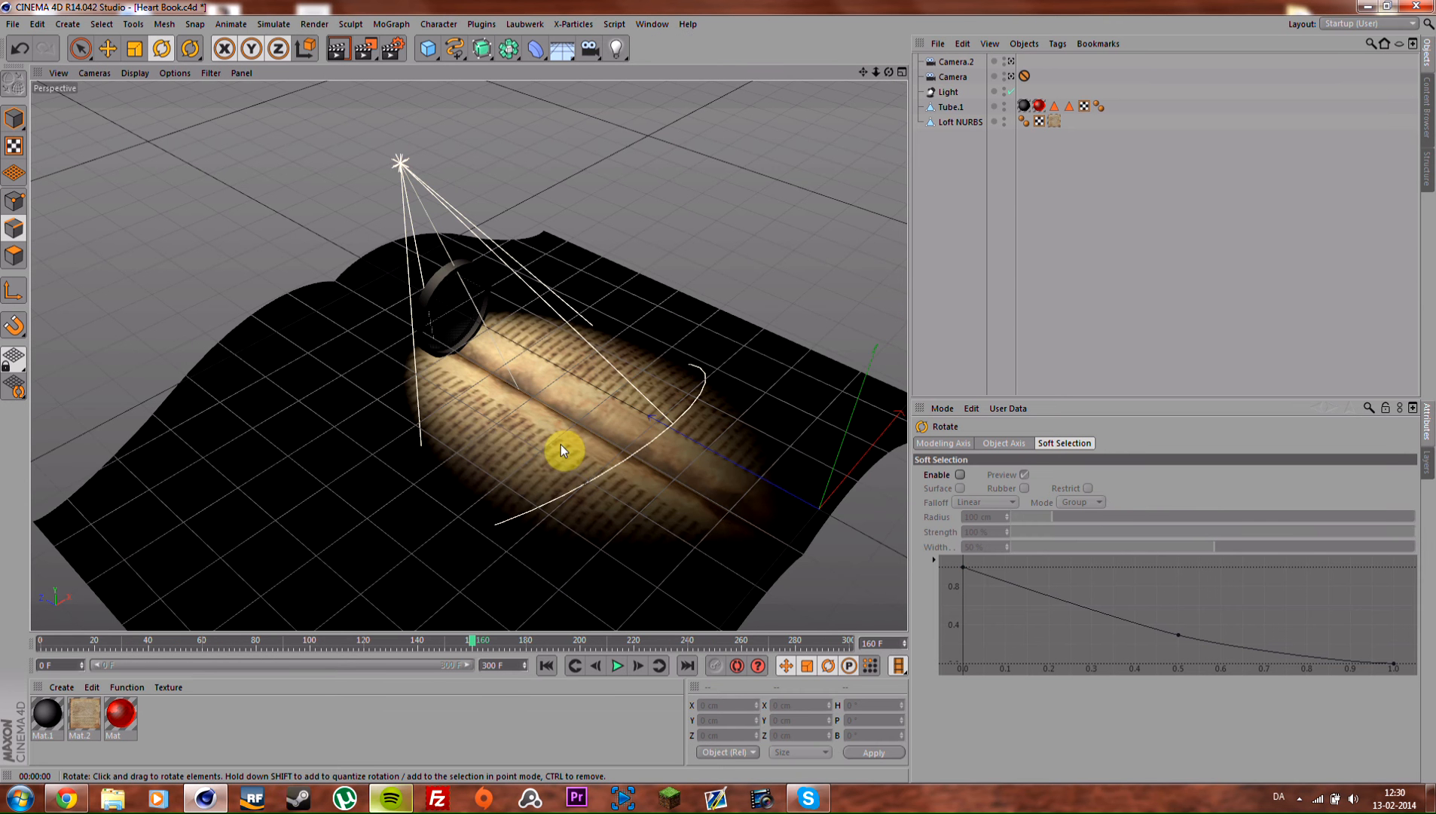
pyautogui.keyDown('alt'); pyautogui.moveTo(609, 484); pyautogui.dragTo(618, 439); pyautogui.keyUp('alt')
pyautogui.middleClick(641, 317)
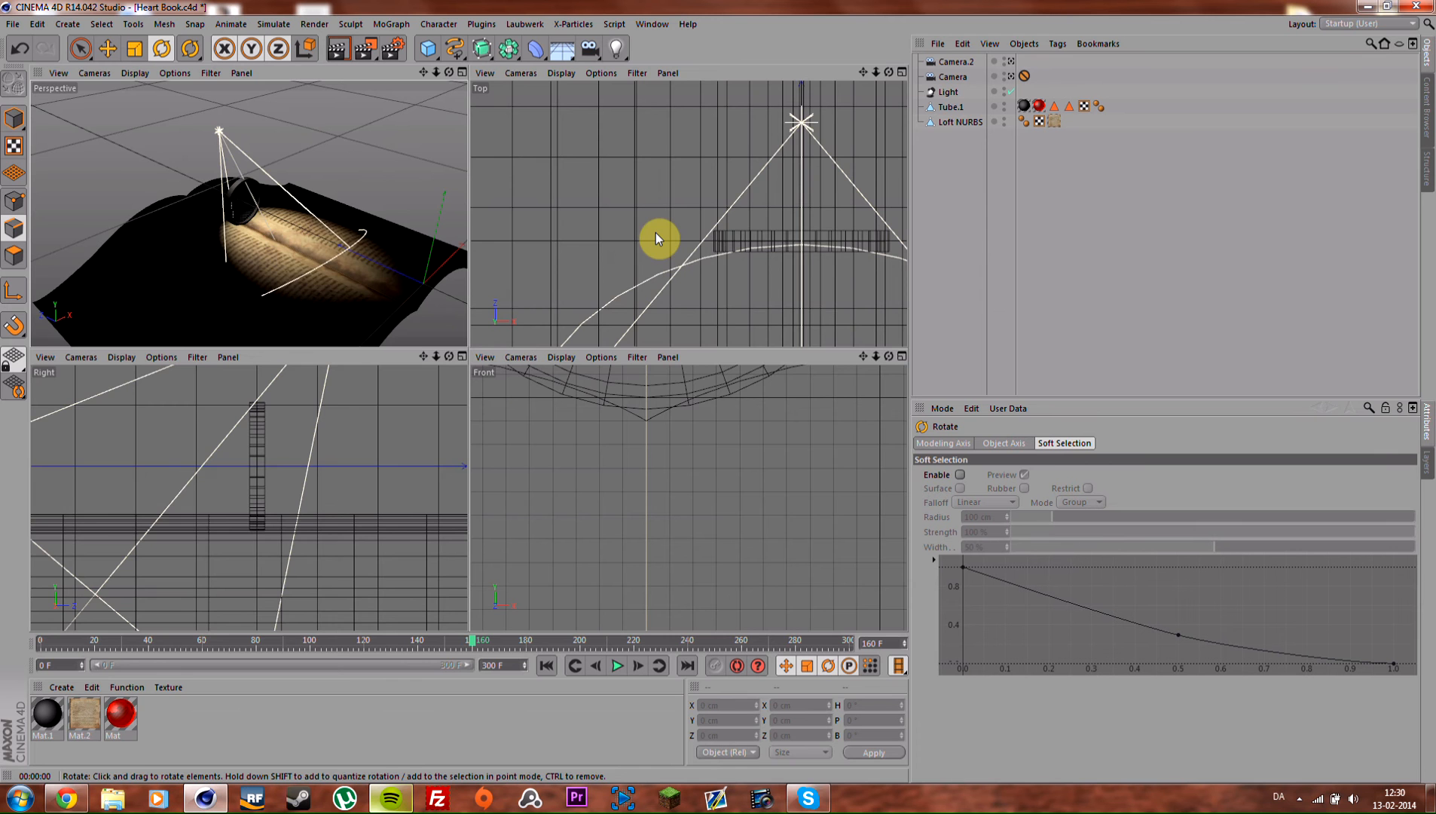
pyautogui.middleClick(709, 473)
pyautogui.middleClick(601, 374)
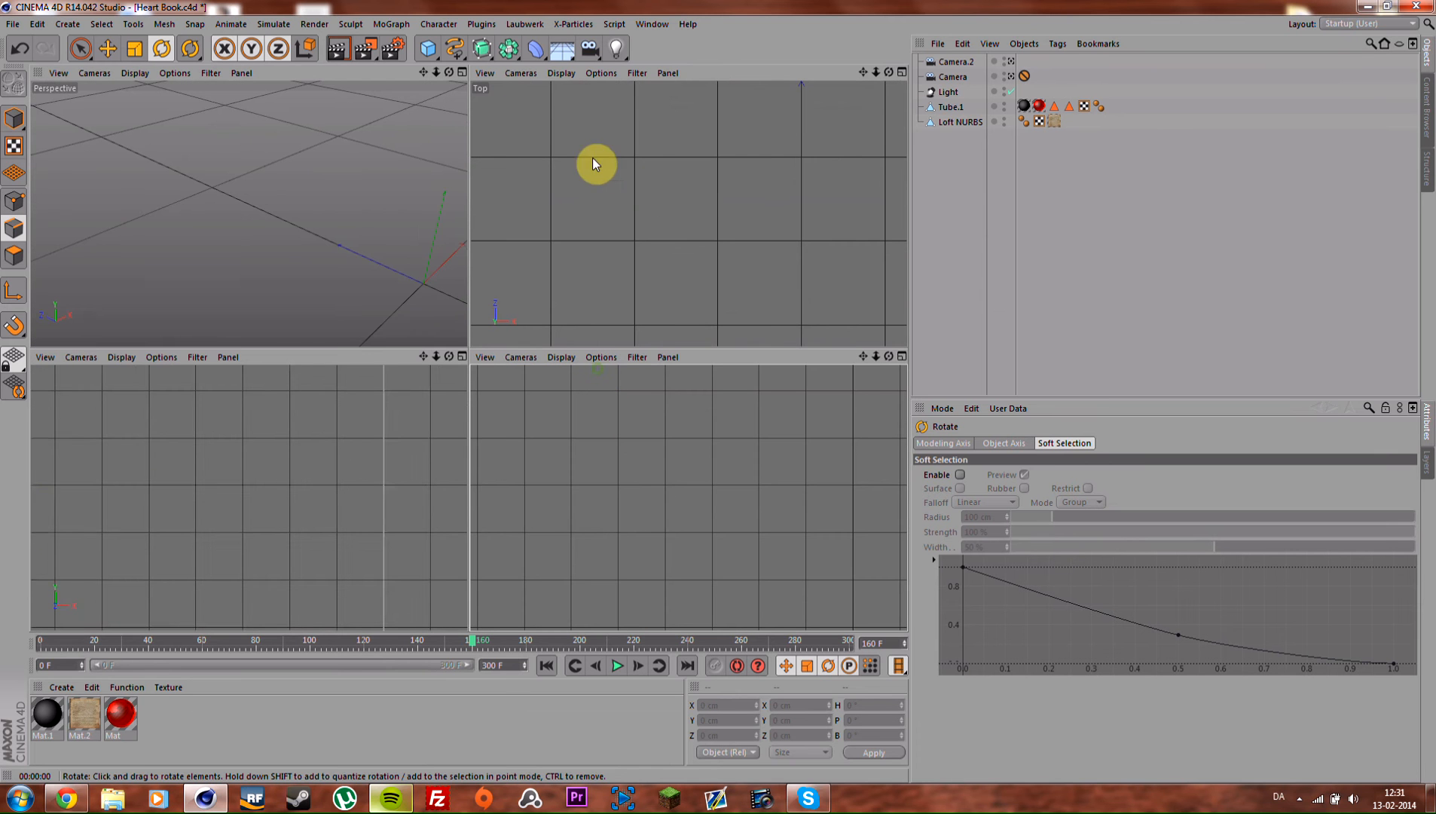
pyautogui.click(653, 24)
pyautogui.click(670, 335)
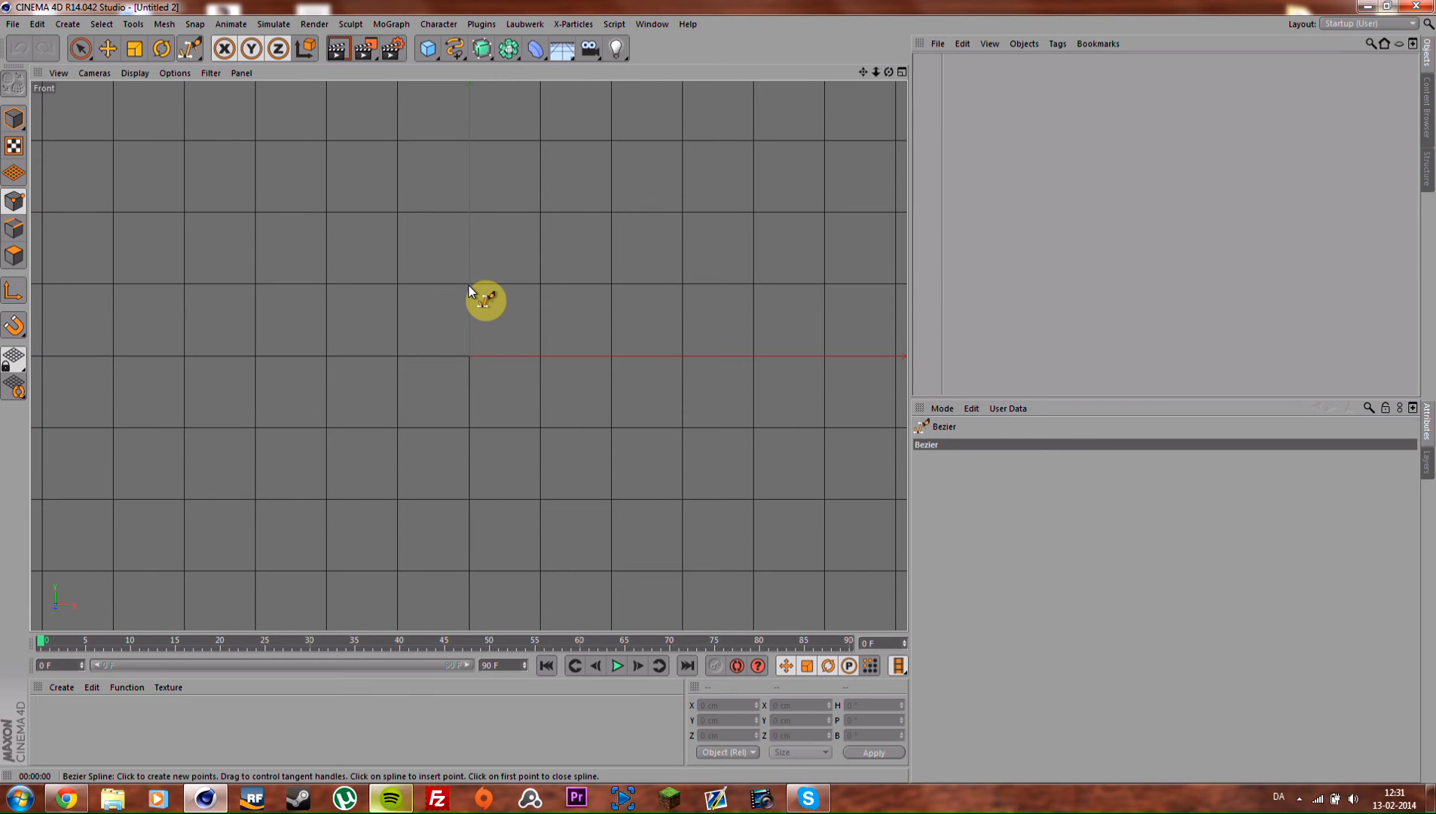
# Step: Start the page-profile spline at about X -1, Y 102 cm and add a second point at about X 299, Y 102 cm with a downward-sloping tangent
pyautogui.click(469, 284)
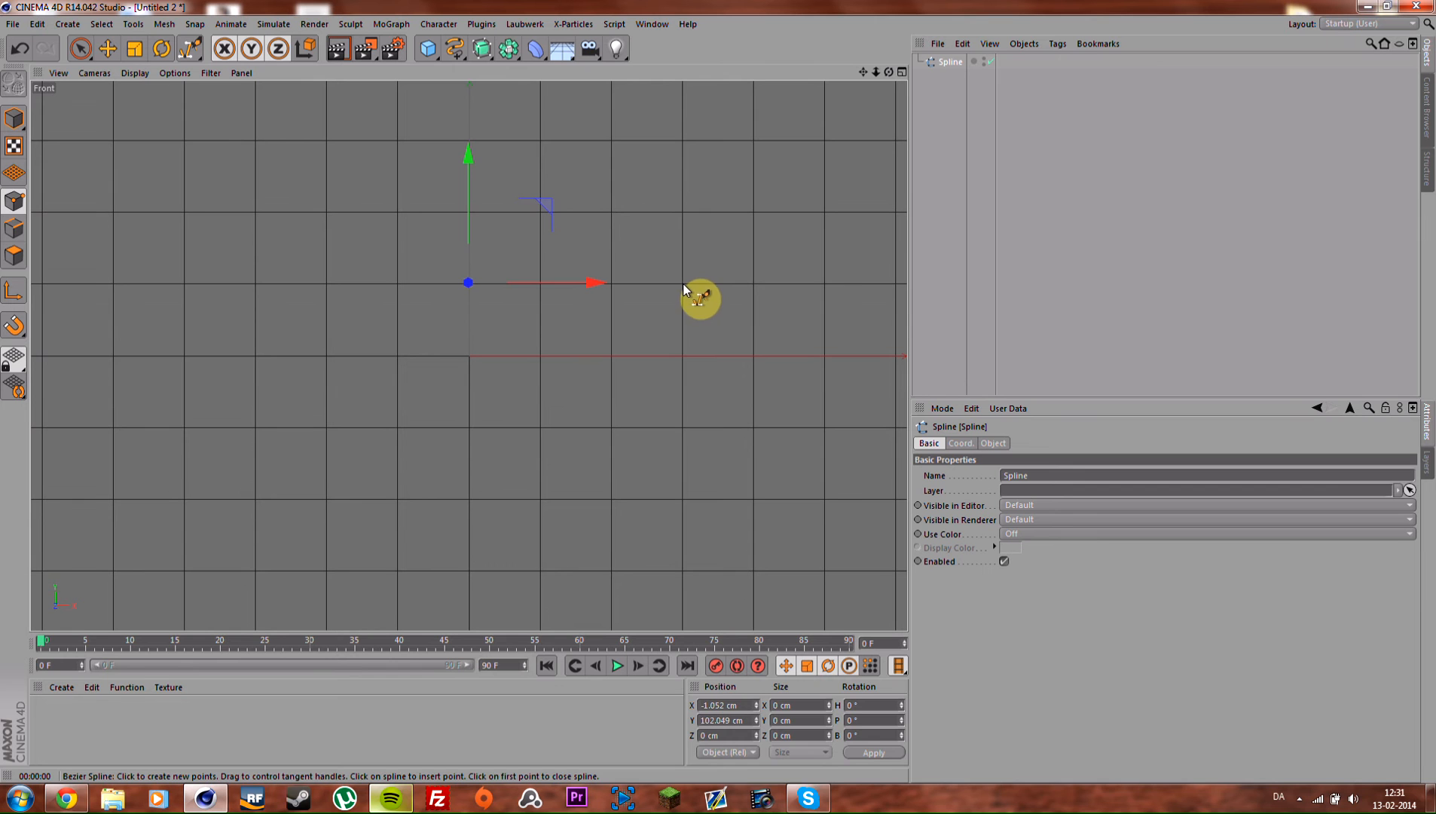
pyautogui.moveTo(682, 288); pyautogui.dragTo(808, 363)
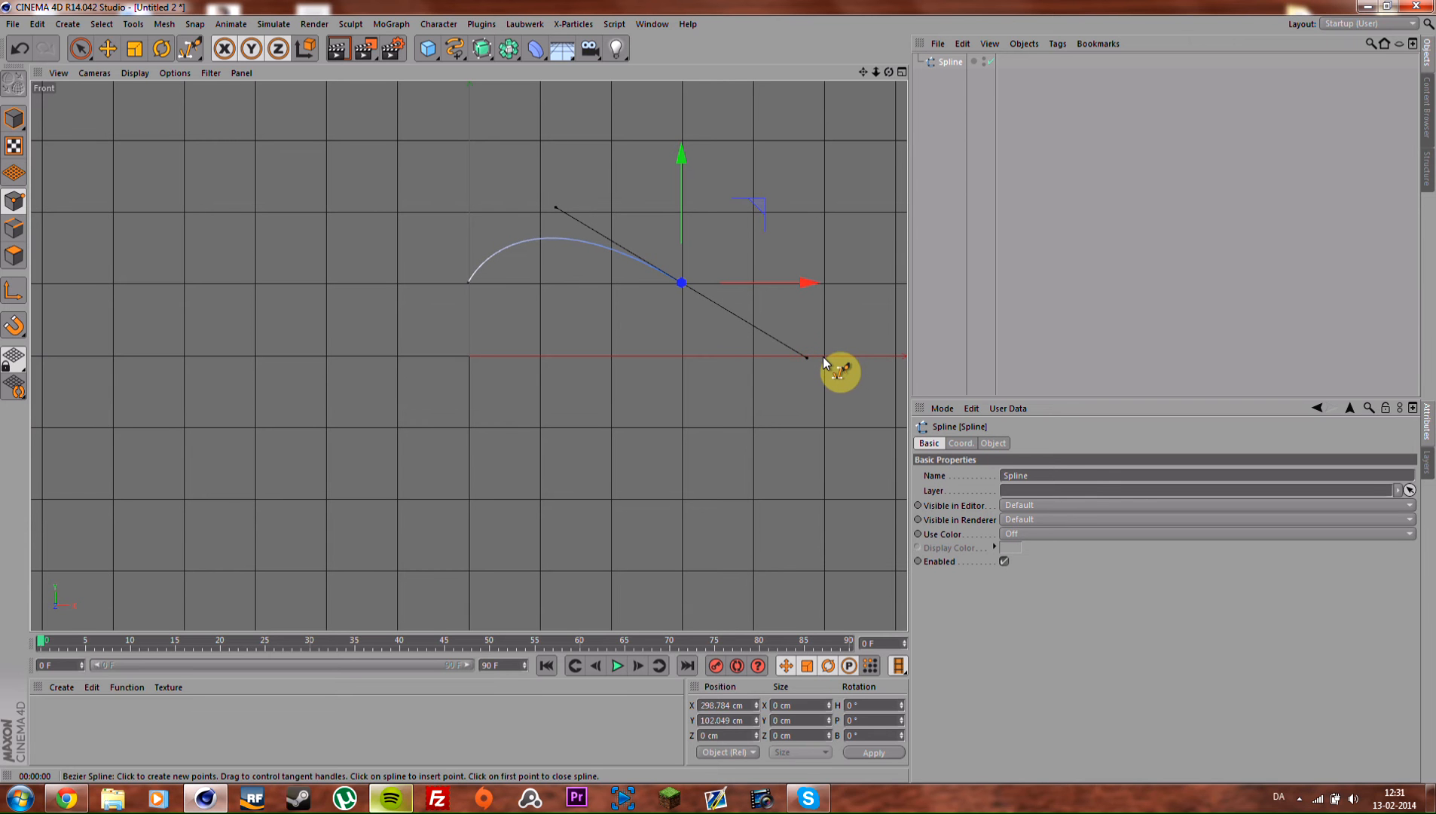
pyautogui.moveTo(822, 357); pyautogui.dragTo(843, 355)
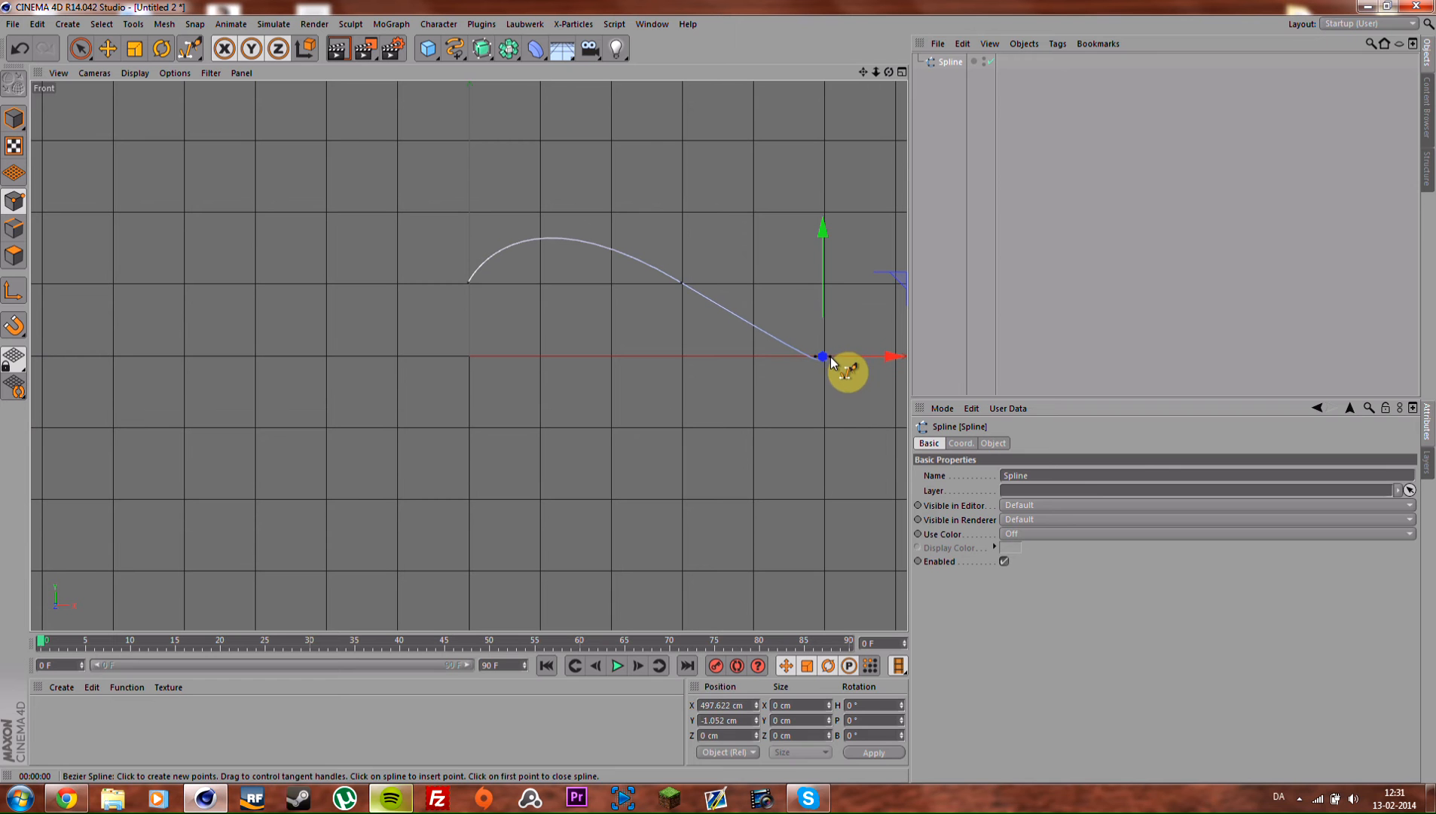
pyautogui.click(1045, 202)
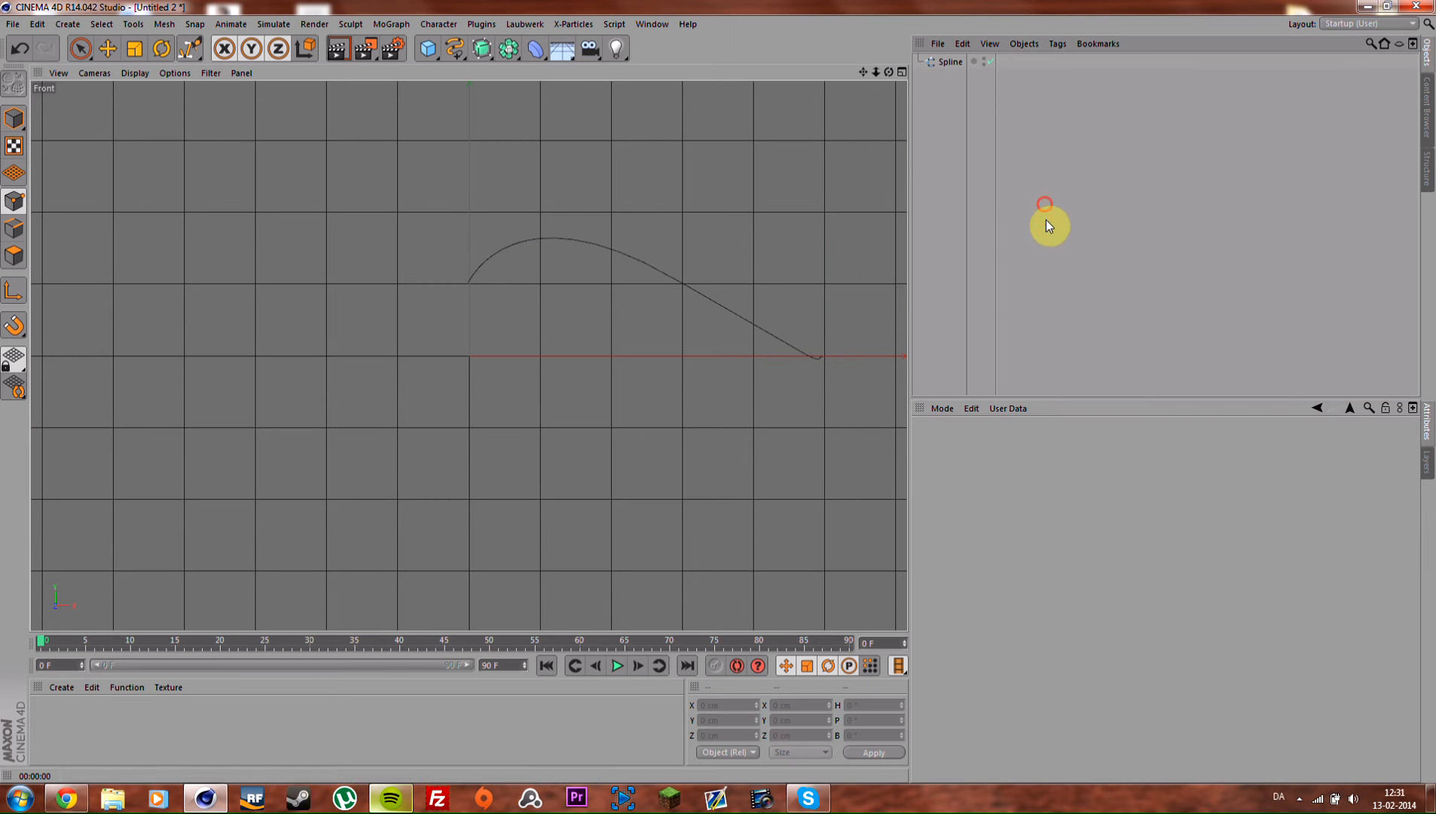
pyautogui.hotkey('ctrl', 'z')
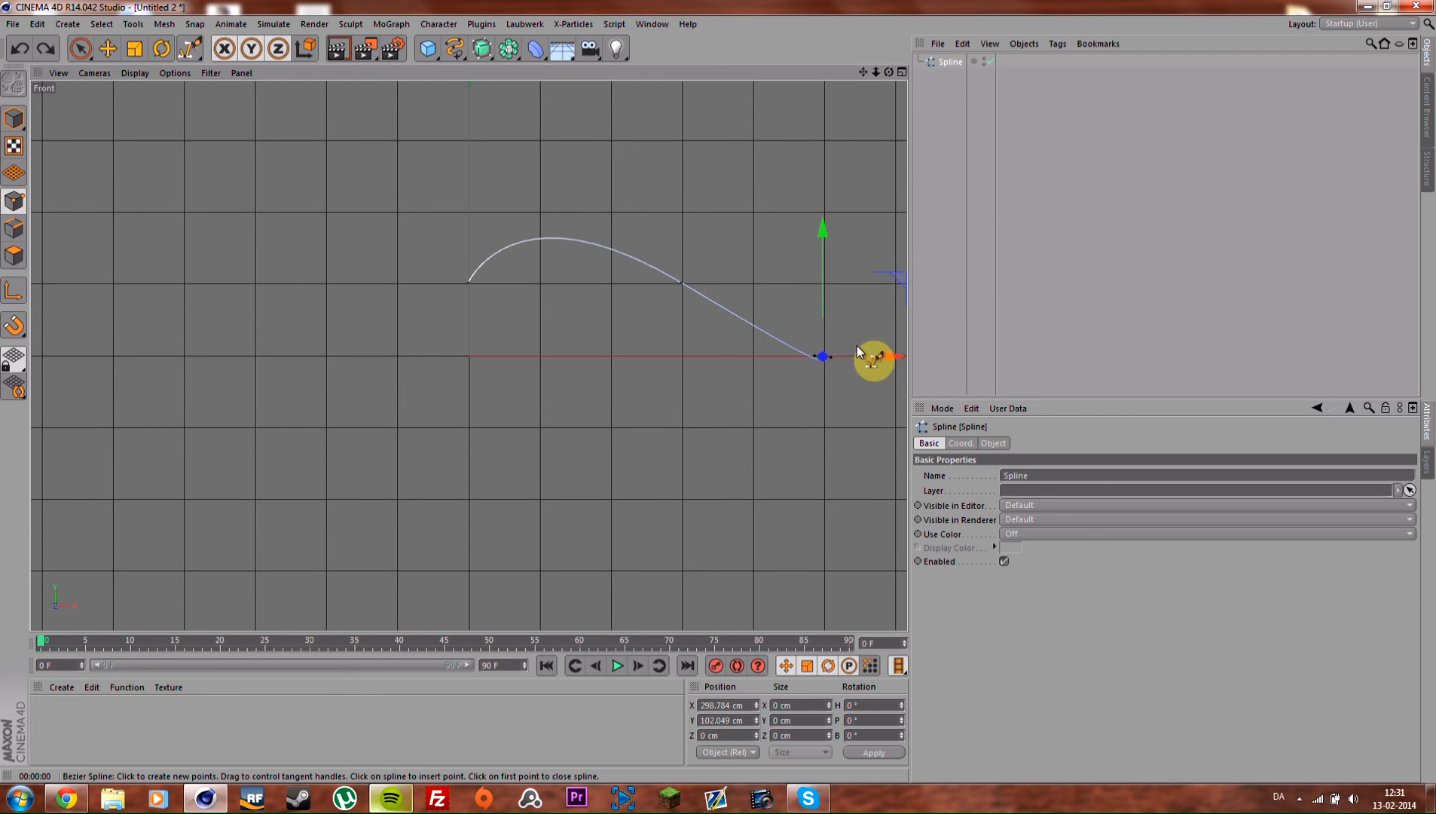
pyautogui.hotkey('ctrl', 'z')
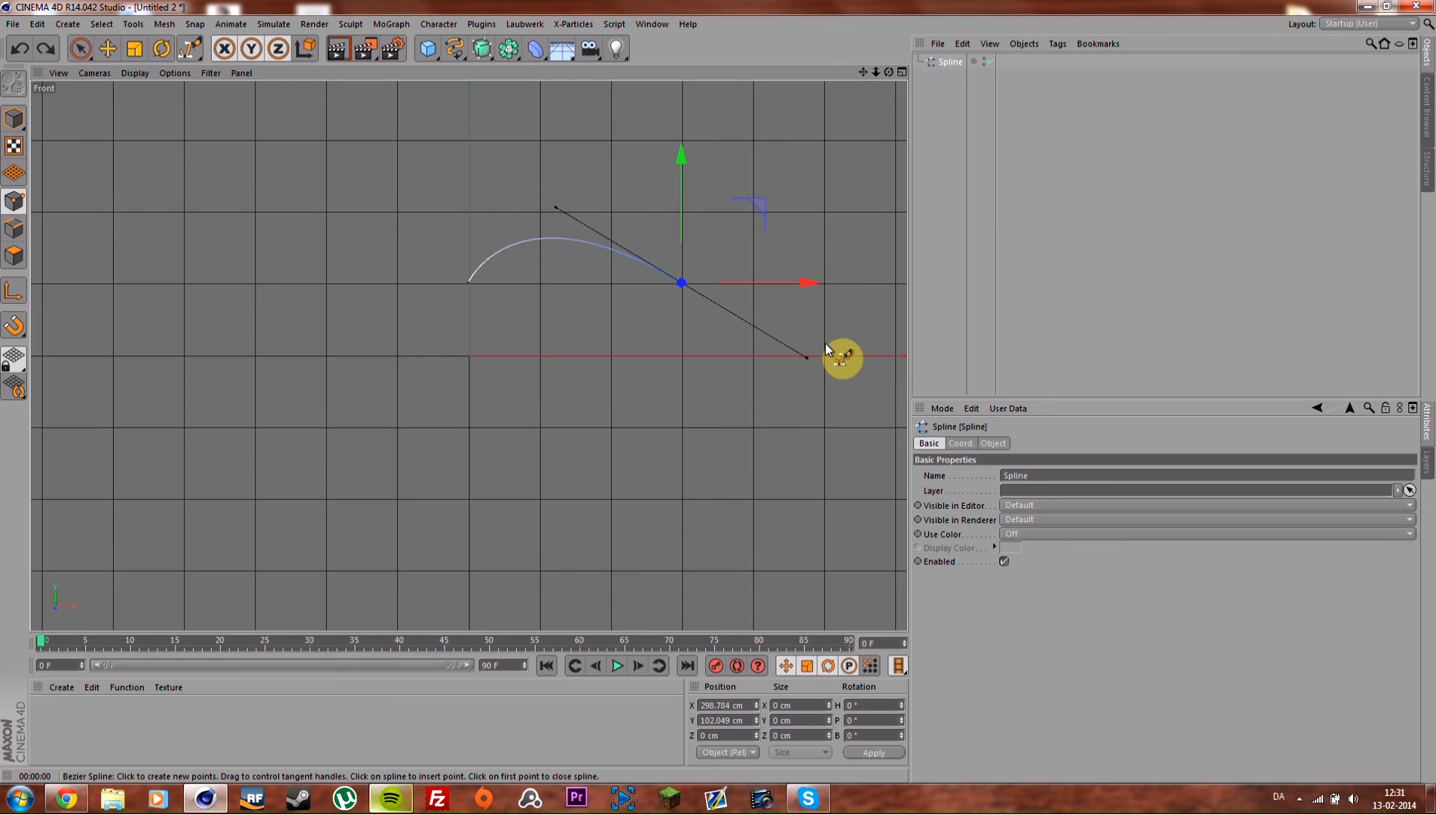
pyautogui.hotkey('ctrl', 'z')
pyautogui.click(825, 348)
pyautogui.click(1044, 143)
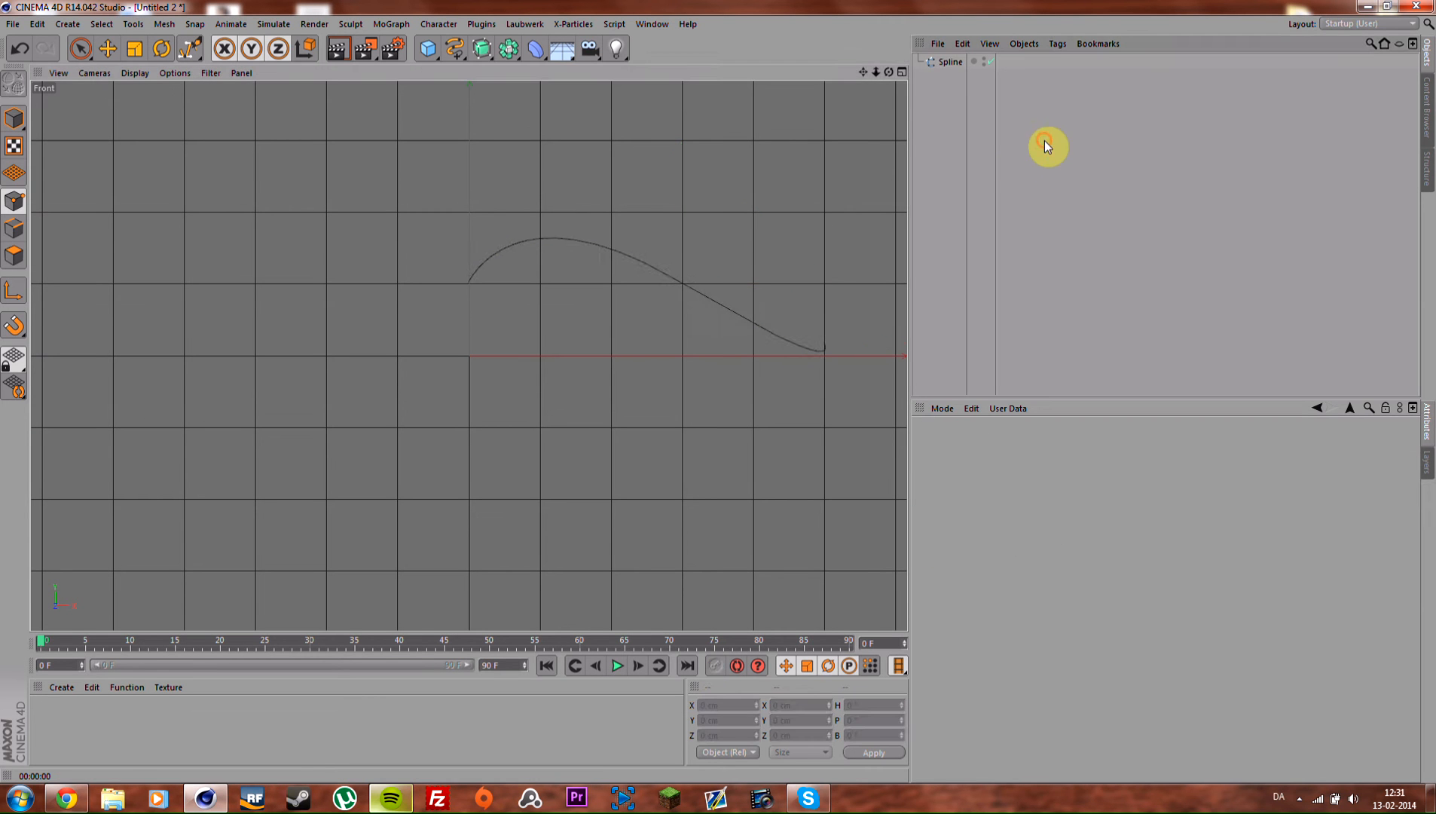
pyautogui.hotkey('ctrl', 'z')
pyautogui.hotkey('ctrl', 'z')
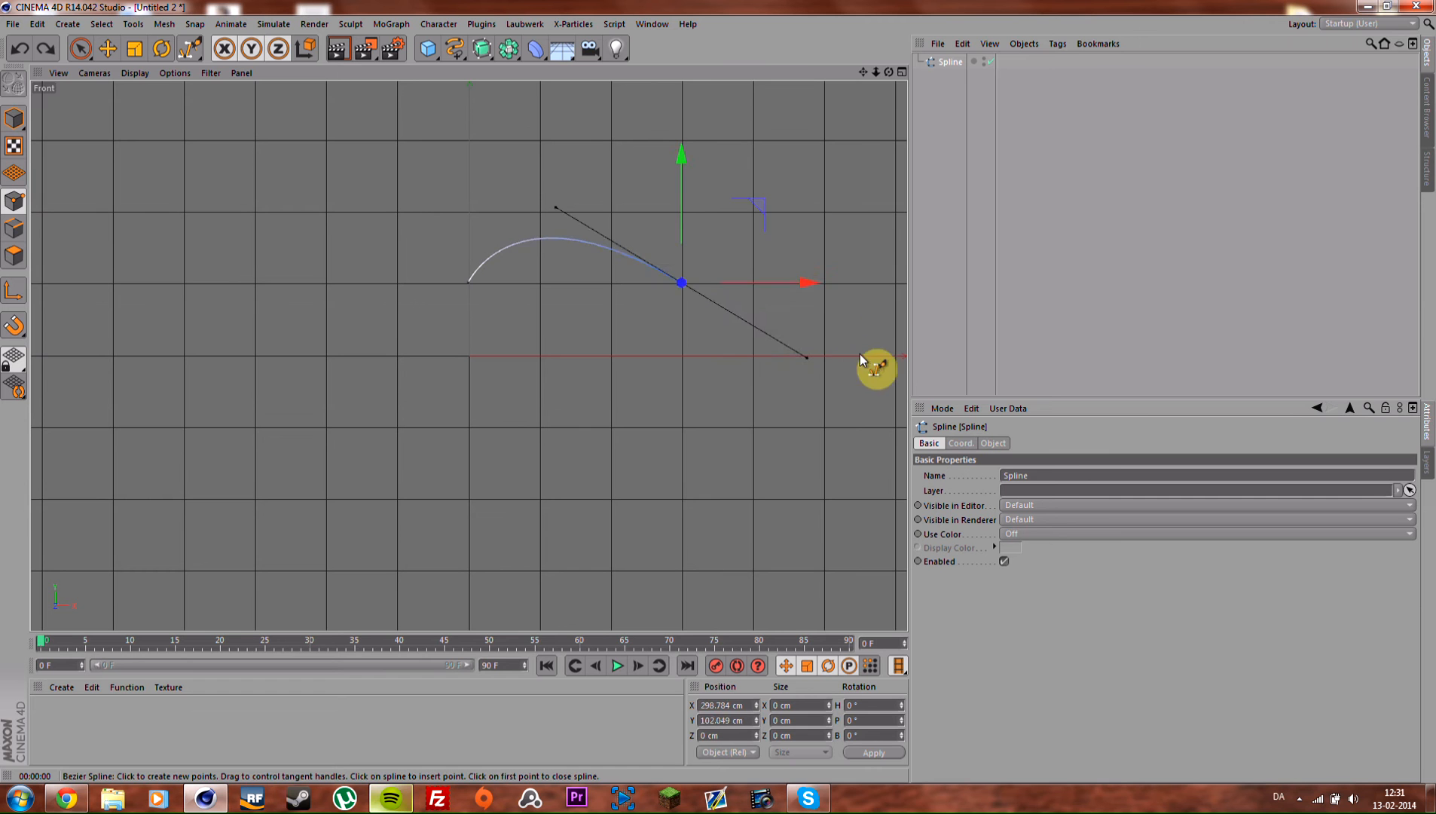
# Step: Finish the page-profile spline with an end point at about X 564, Y 9 cm and deselect it
pyautogui.click(869, 348)
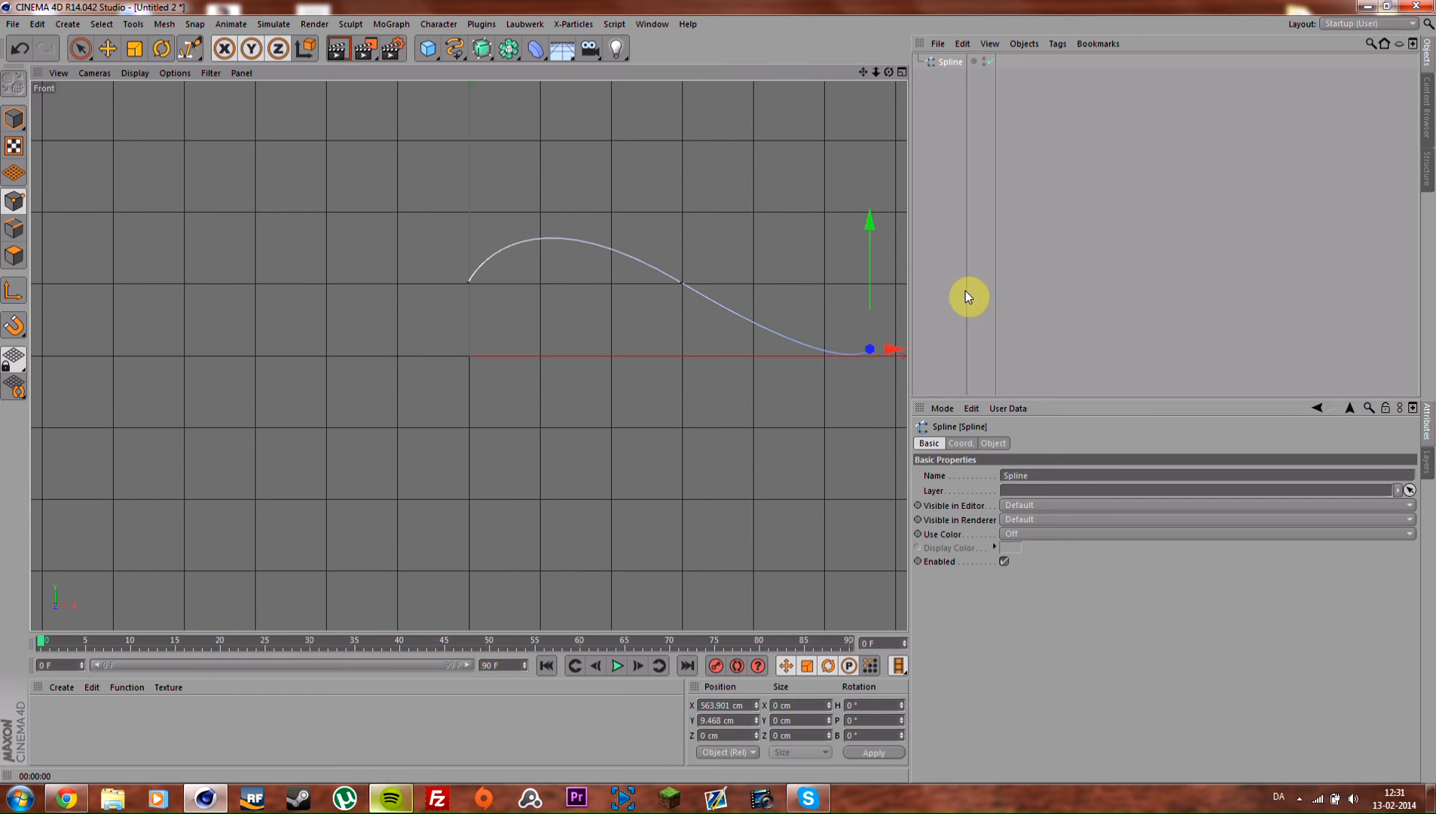
pyautogui.keyDown('alt'); pyautogui.moveTo(867, 296); pyautogui.dragTo(760, 294, button='middle'); pyautogui.keyUp('alt')
pyautogui.click(1071, 157)
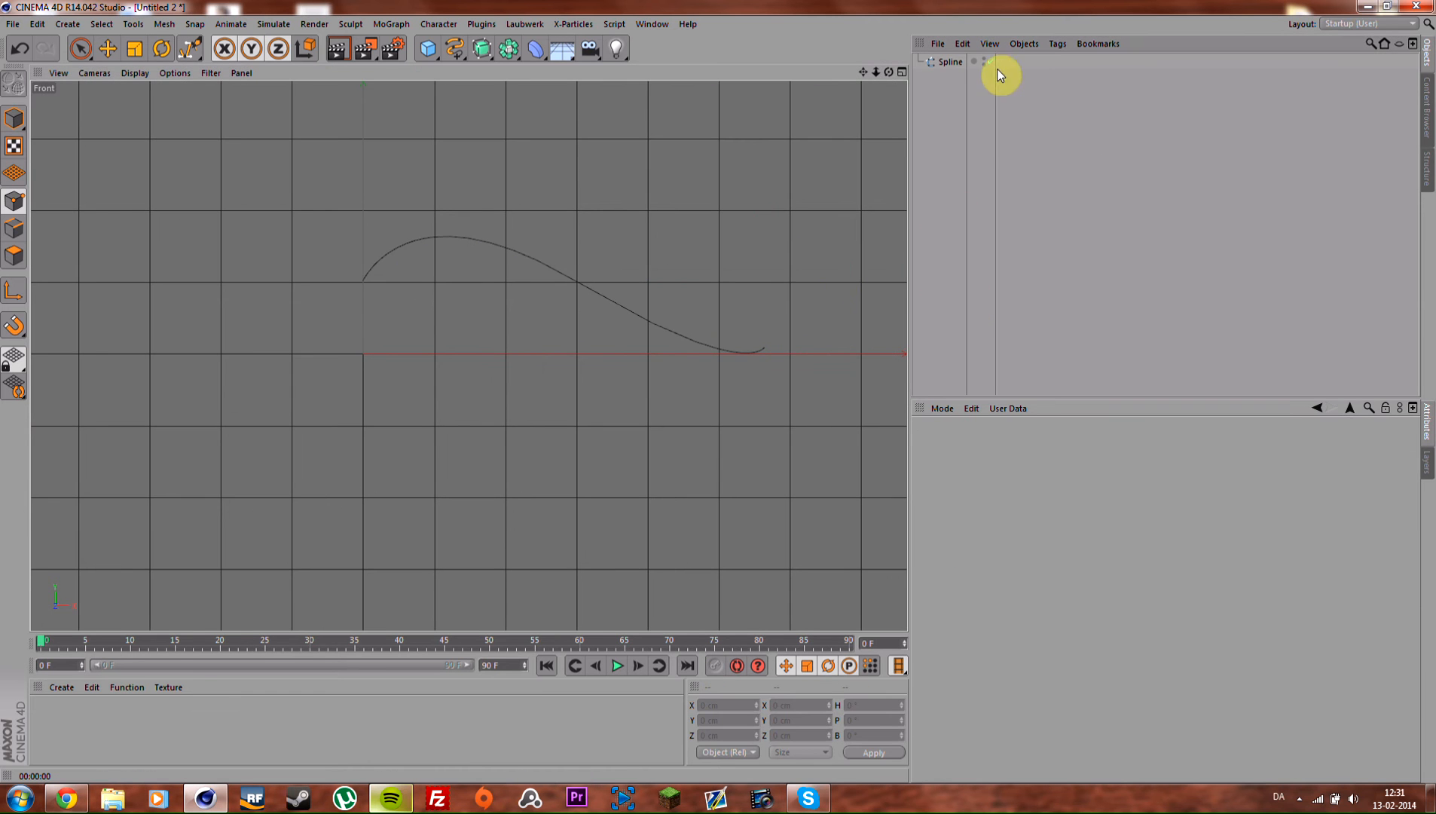
# Step: Position the spline's first point exactly at X 0 cm and Y 100 cm using Live Selection
pyautogui.click(947, 62)
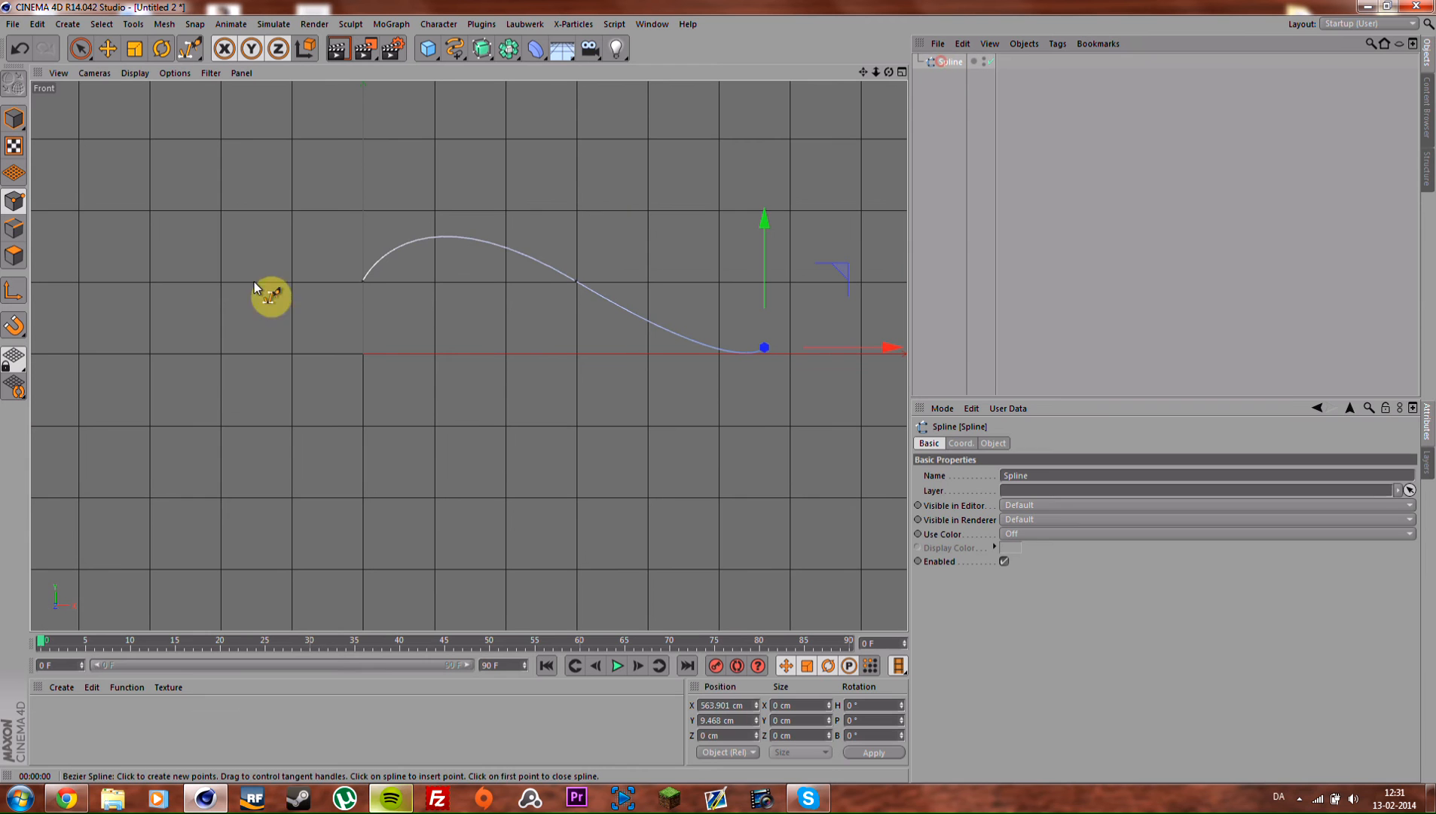
pyautogui.click(78, 50)
pyautogui.click(363, 275)
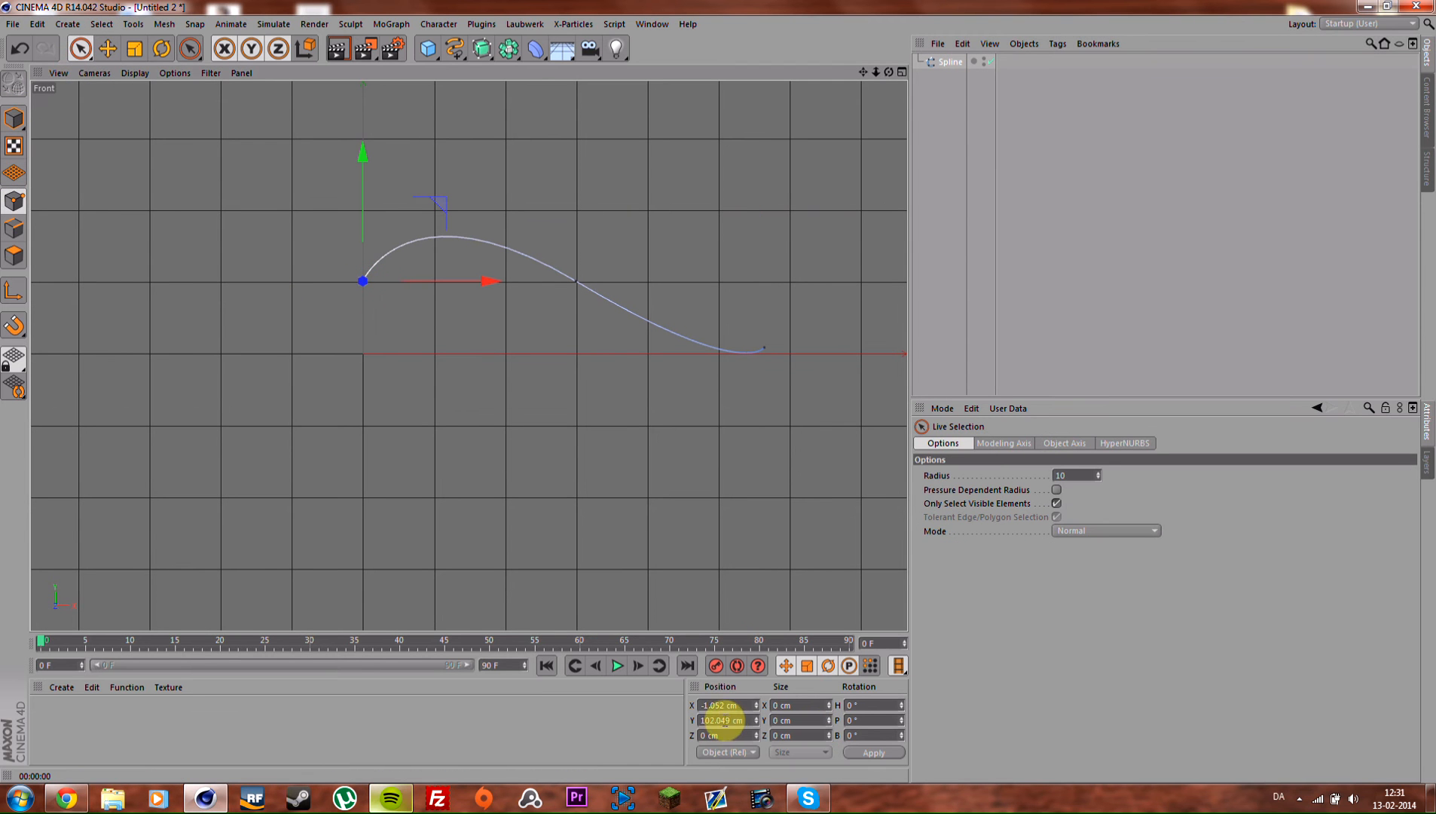
pyautogui.click(715, 708)
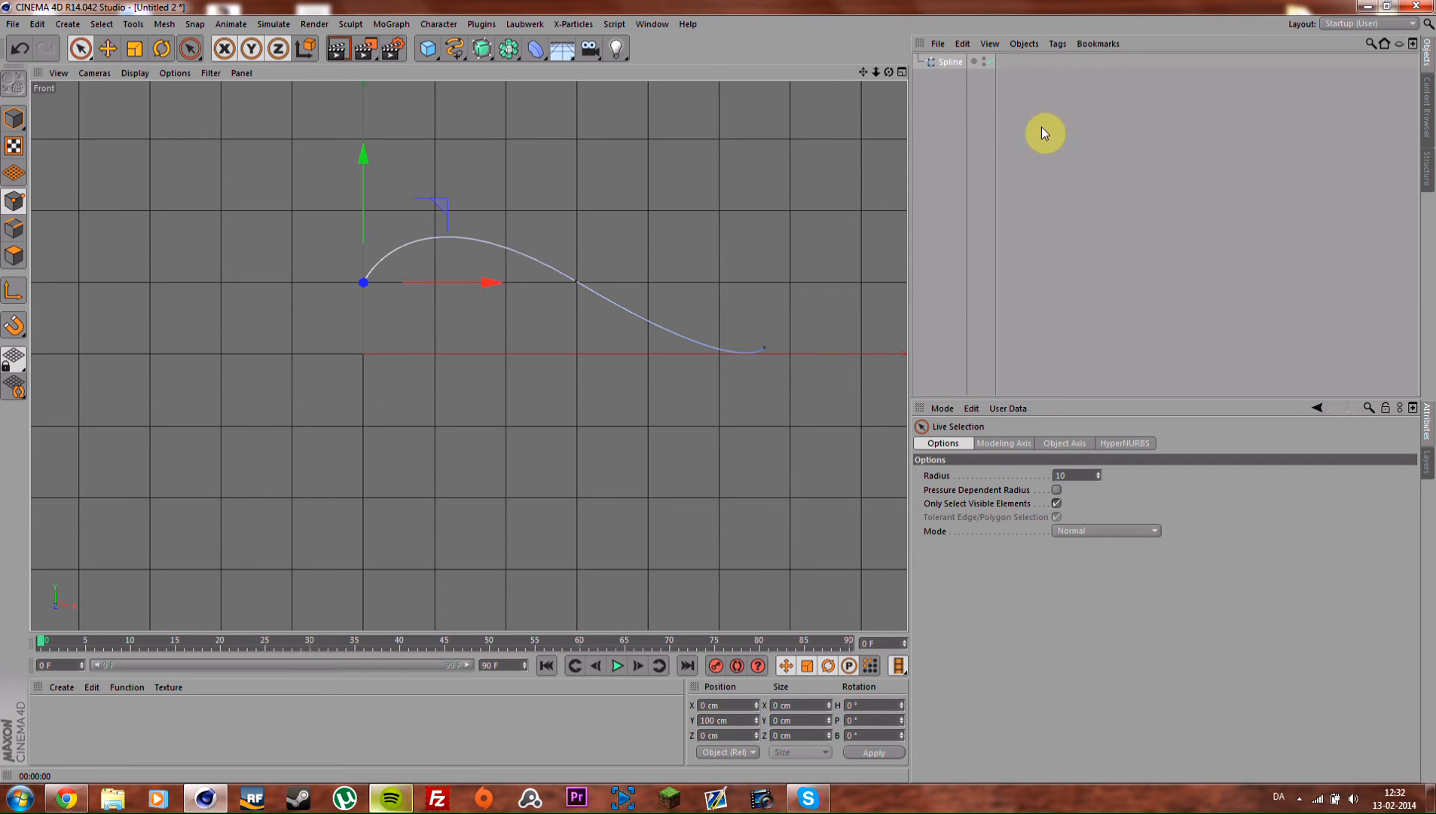
pyautogui.click(1209, 154)
# Step: Duplicate the spline in Model mode and rotate the copy's heading to about -200° to form the opposite page's curve
pyautogui.click(15, 119)
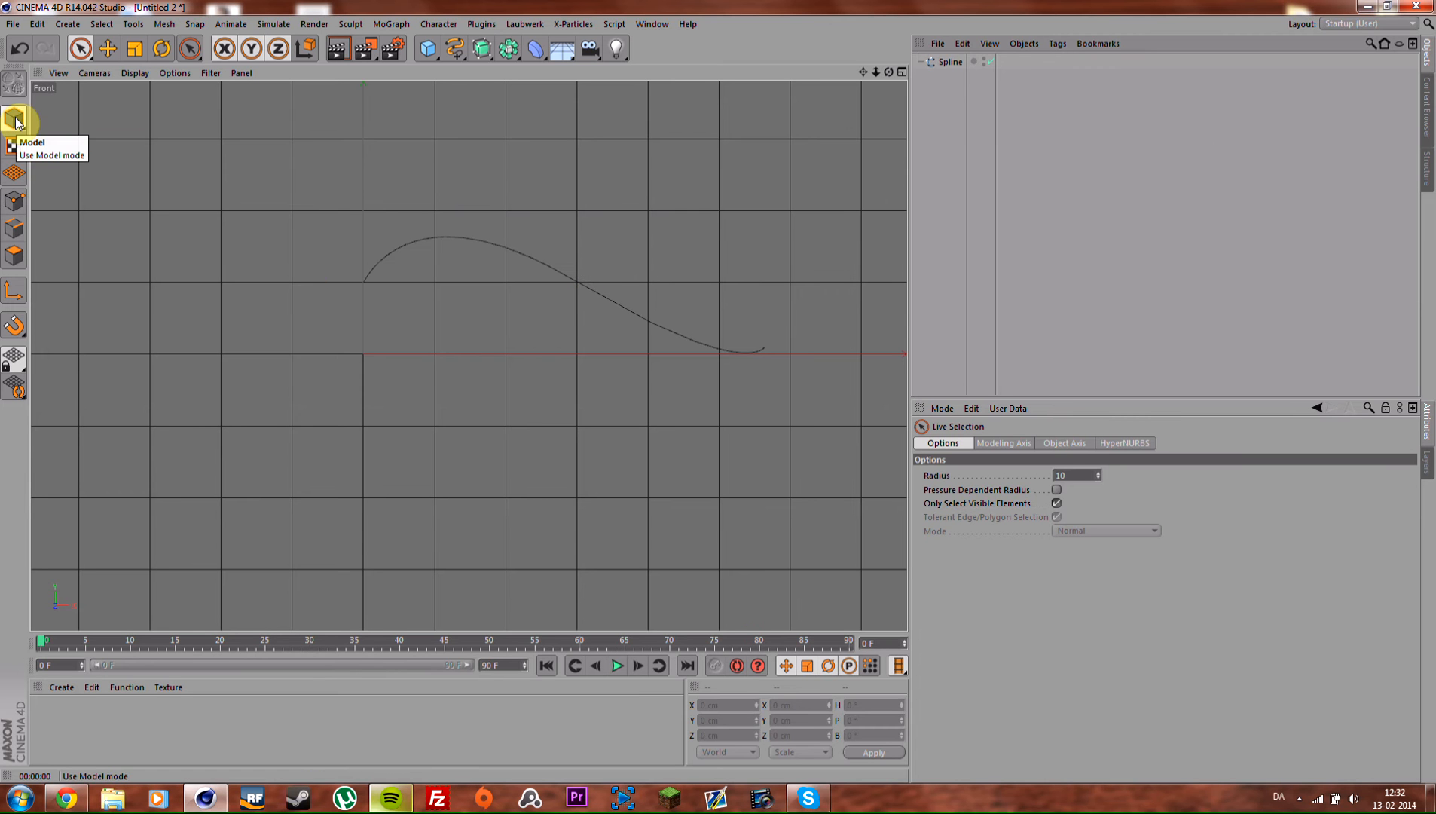
pyautogui.click(949, 62)
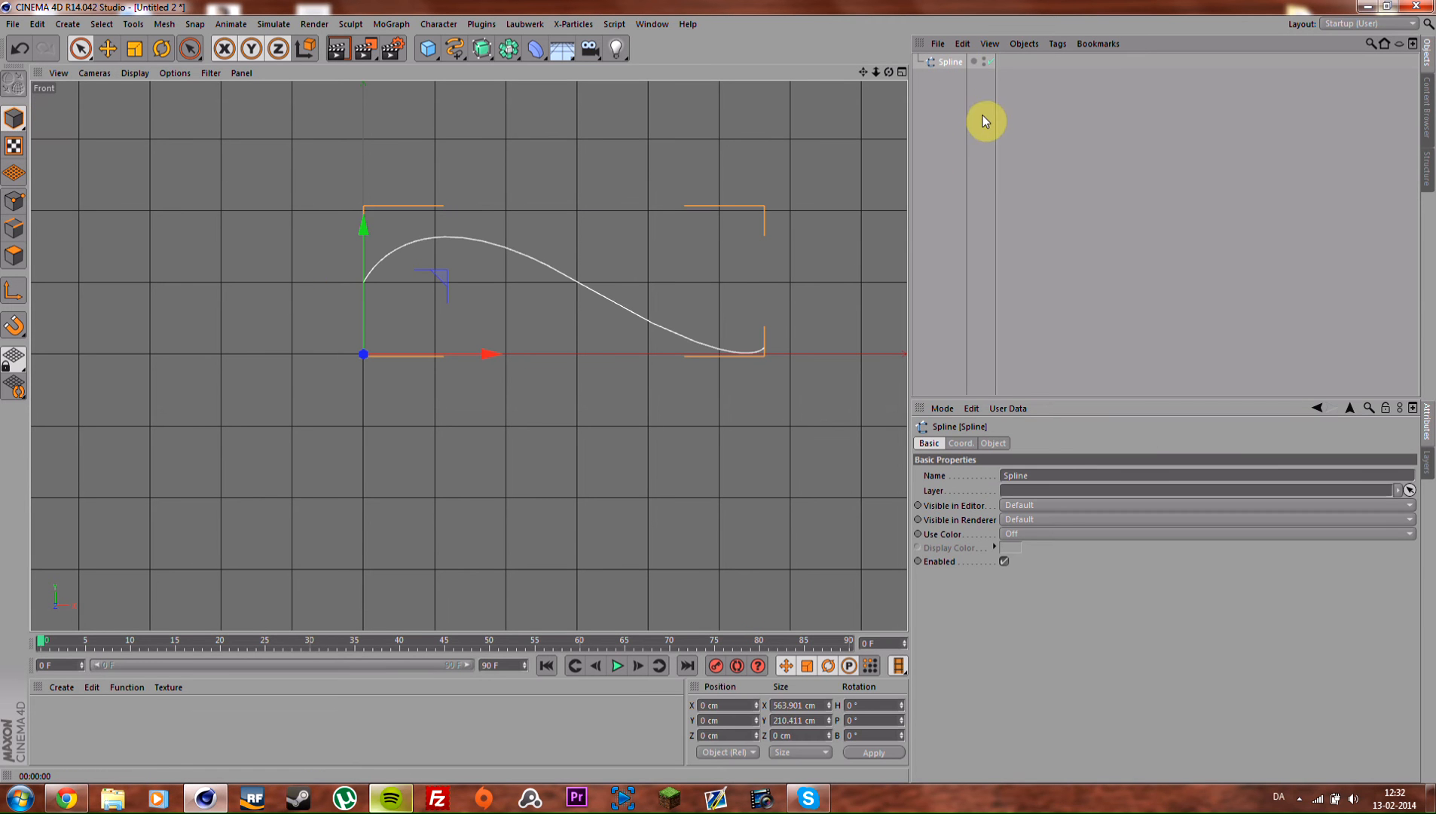
pyautogui.hotkey('ctrl', 'c')
pyautogui.hotkey('ctrl', 'v')
pyautogui.press('r')
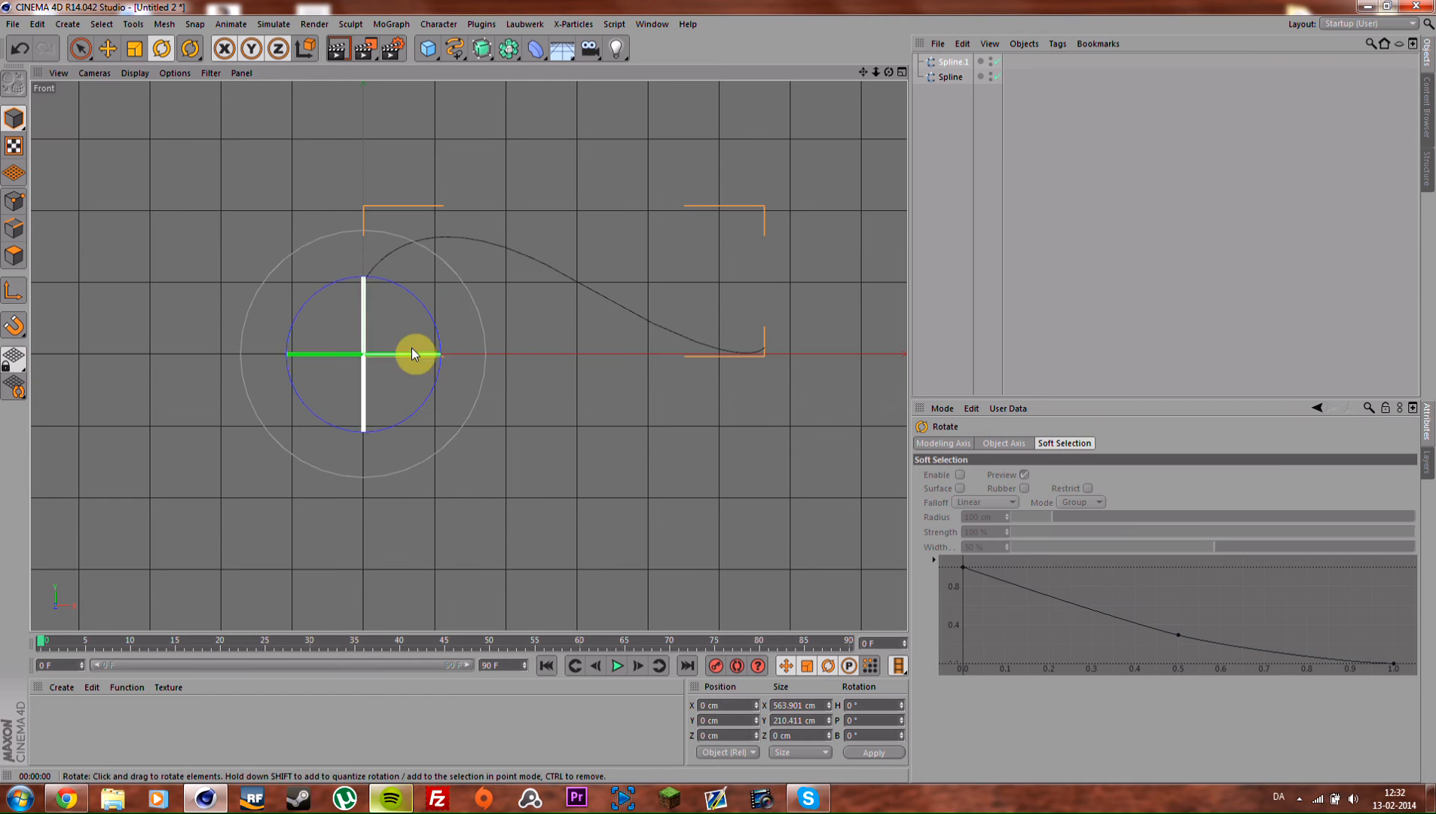
pyautogui.moveTo(417, 352); pyautogui.dragTo(39, 325)
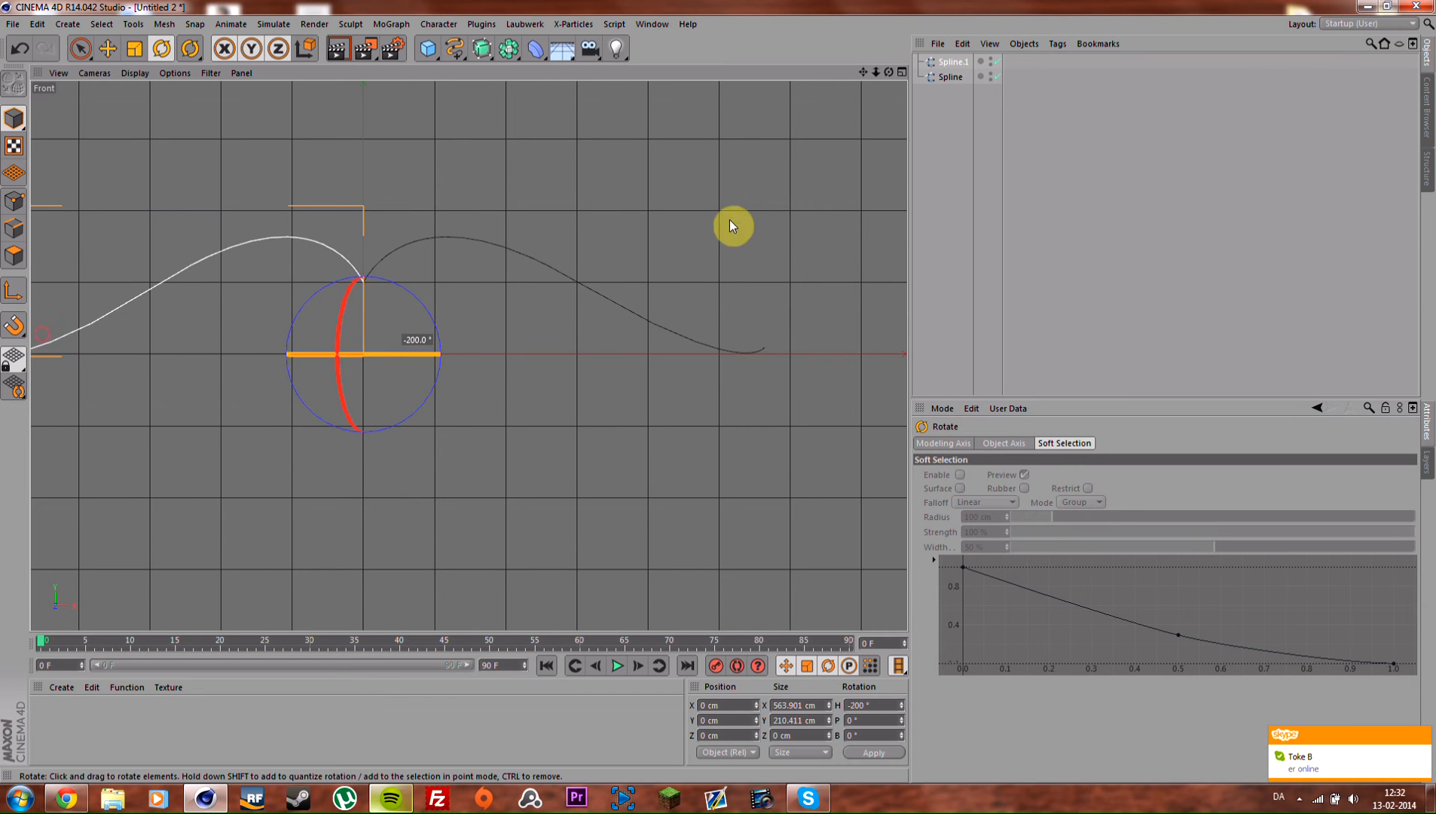
# Step: Undo the last rotation and rotate the duplicated spline's heading to -180° to mirror the page curve
pyautogui.hotkey('ctrl', 'z')
pyautogui.moveTo(431, 374); pyautogui.dragTo(91, 364)
pyautogui.click(1161, 163)
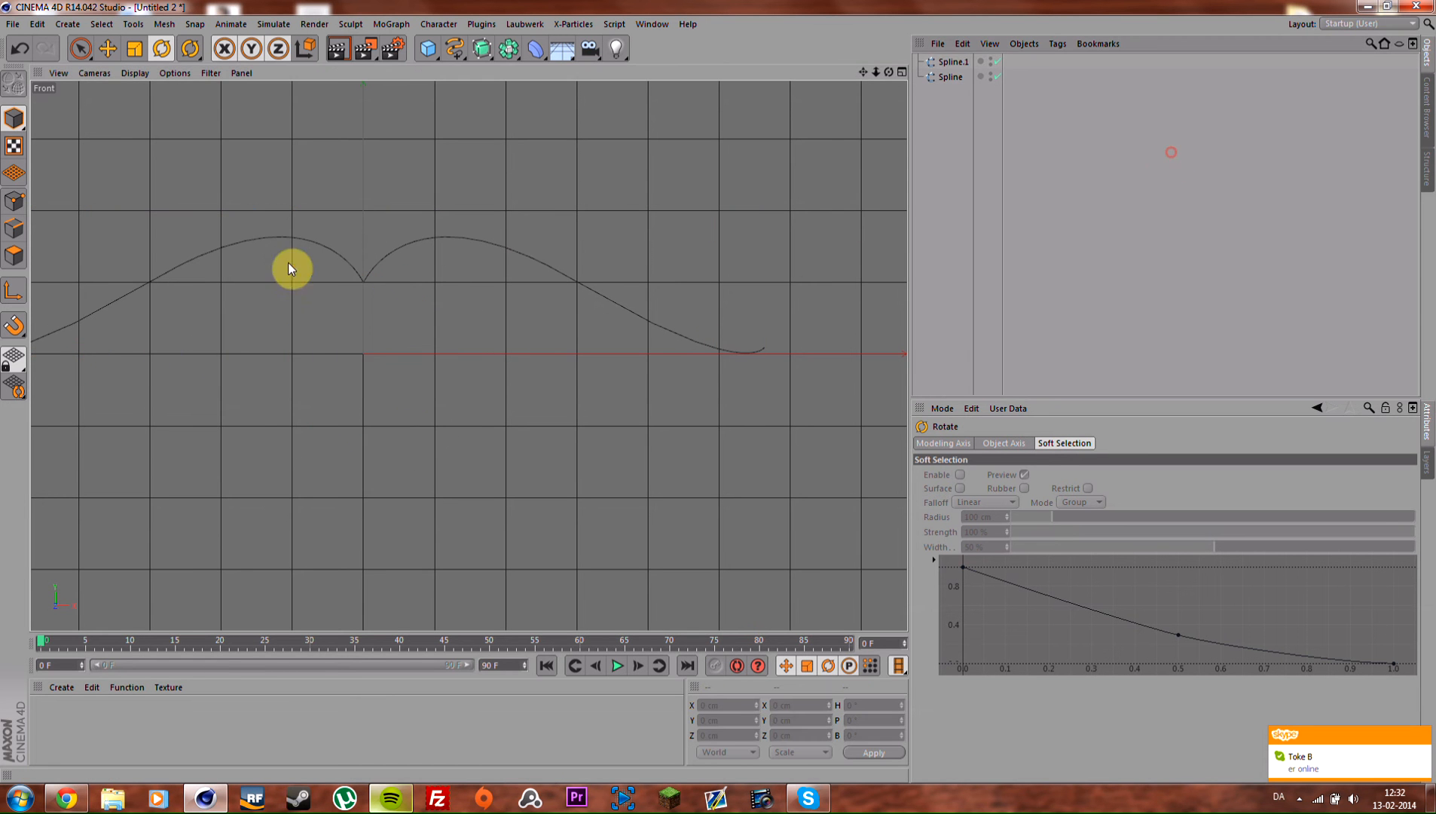
# Step: Merge the two mirrored page splines into one spline with Connect Objects + Delete and deselect it
pyautogui.moveTo(401, 280); pyautogui.dragTo(600, 331)
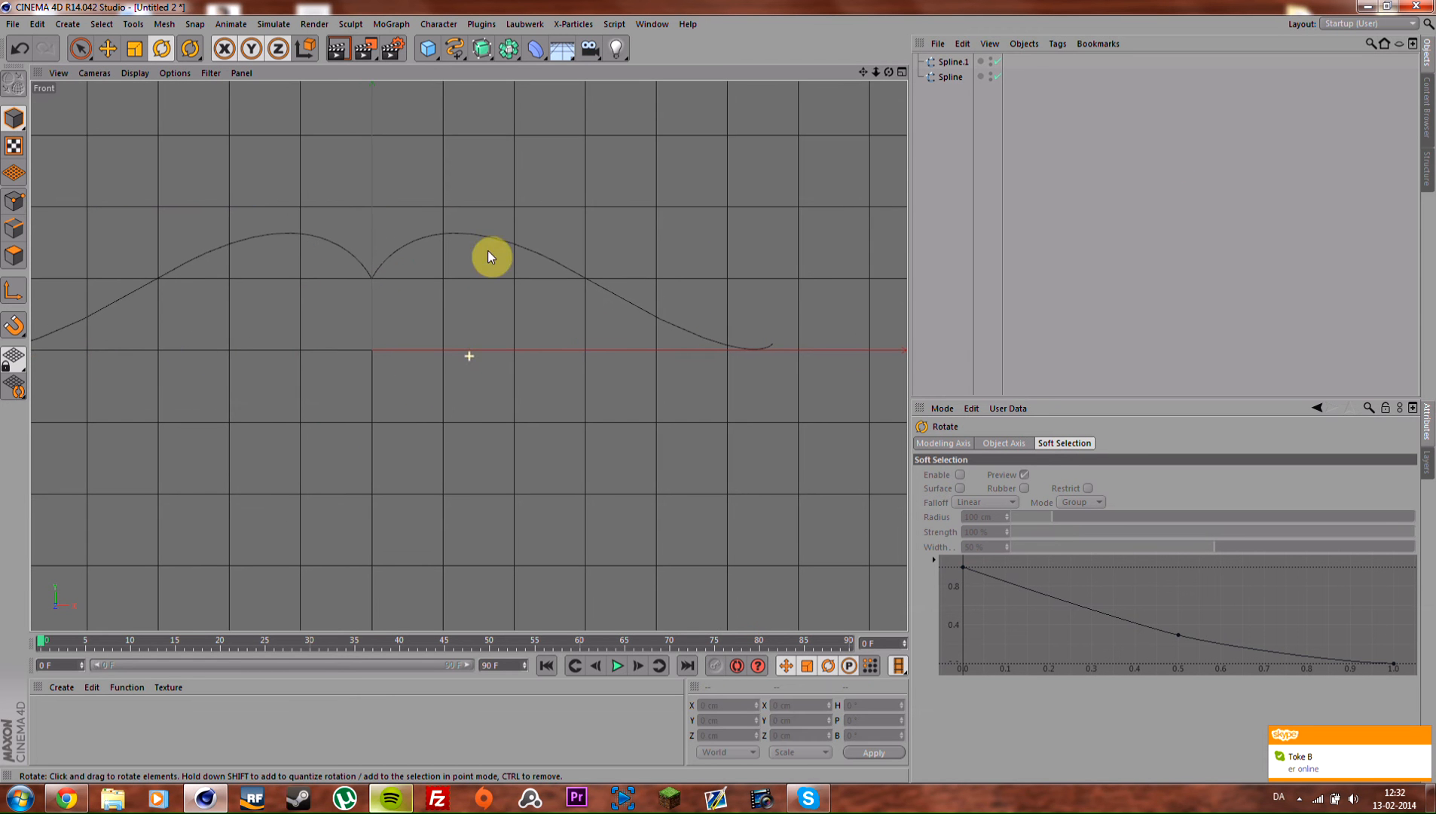
pyautogui.moveTo(351, 279); pyautogui.dragTo(566, 341)
pyautogui.moveTo(536, 333); pyautogui.dragTo(562, 349)
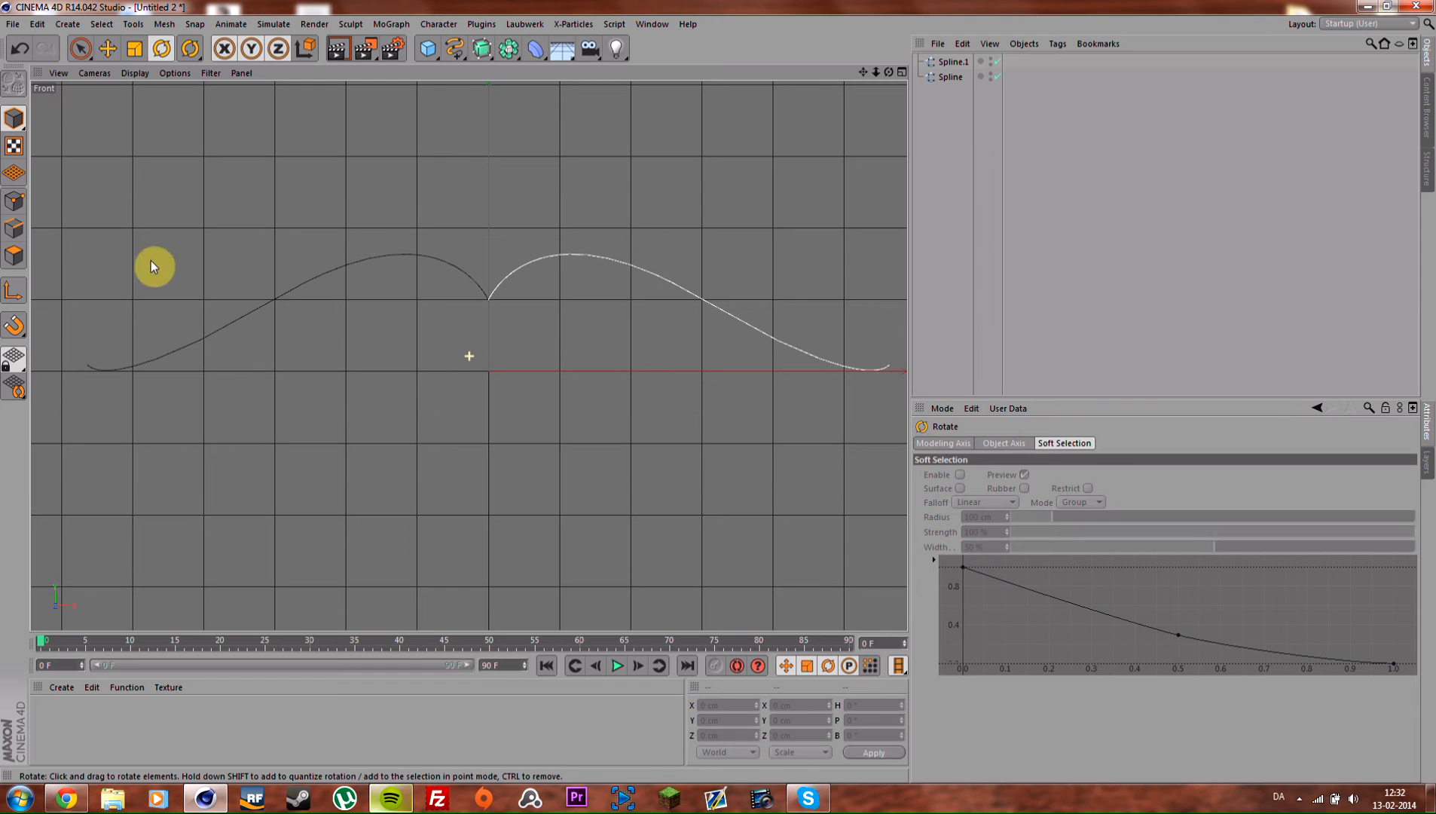
pyautogui.moveTo(1078, 132); pyautogui.dragTo(943, 62)
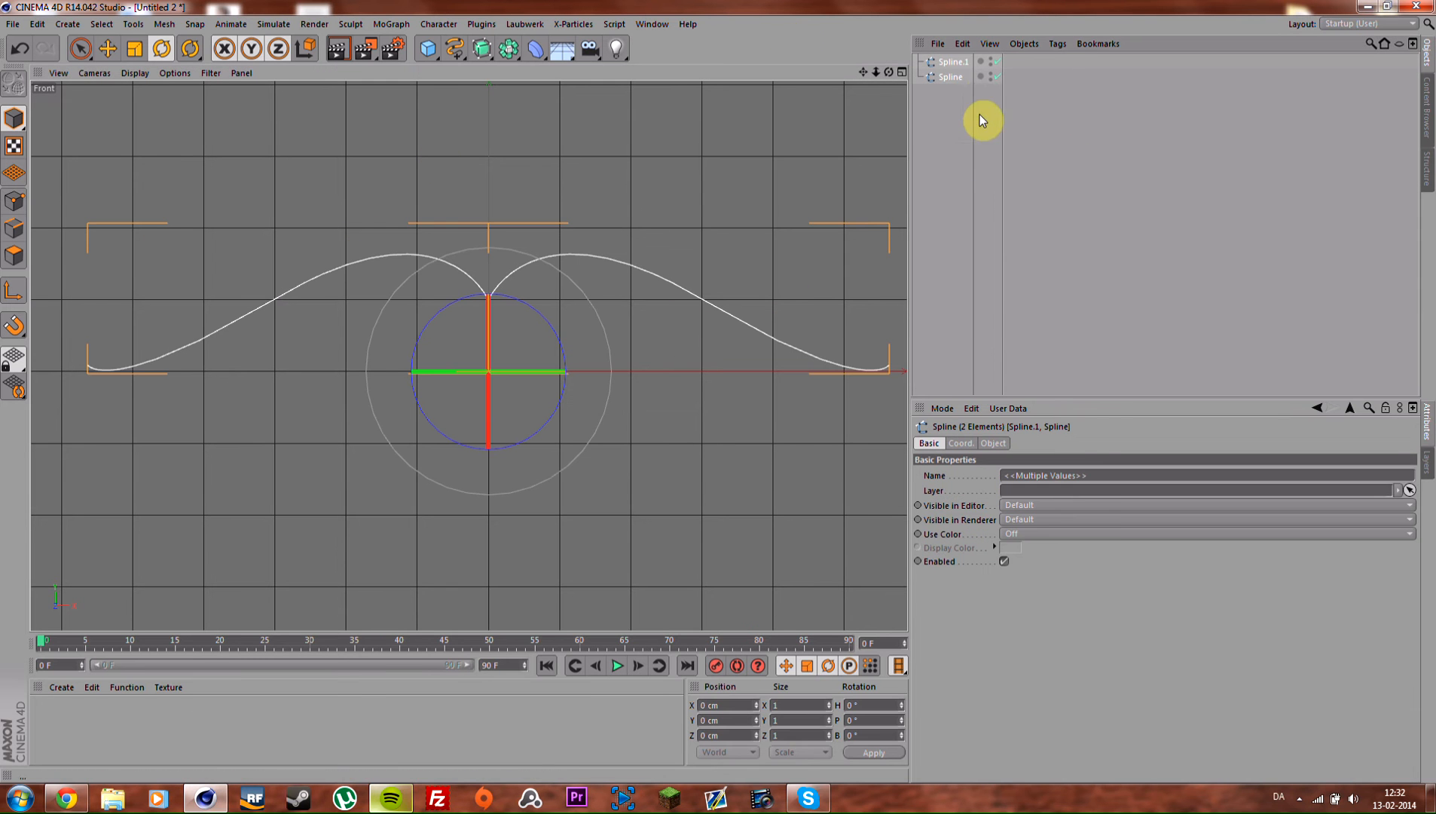
pyautogui.rightClick(953, 79)
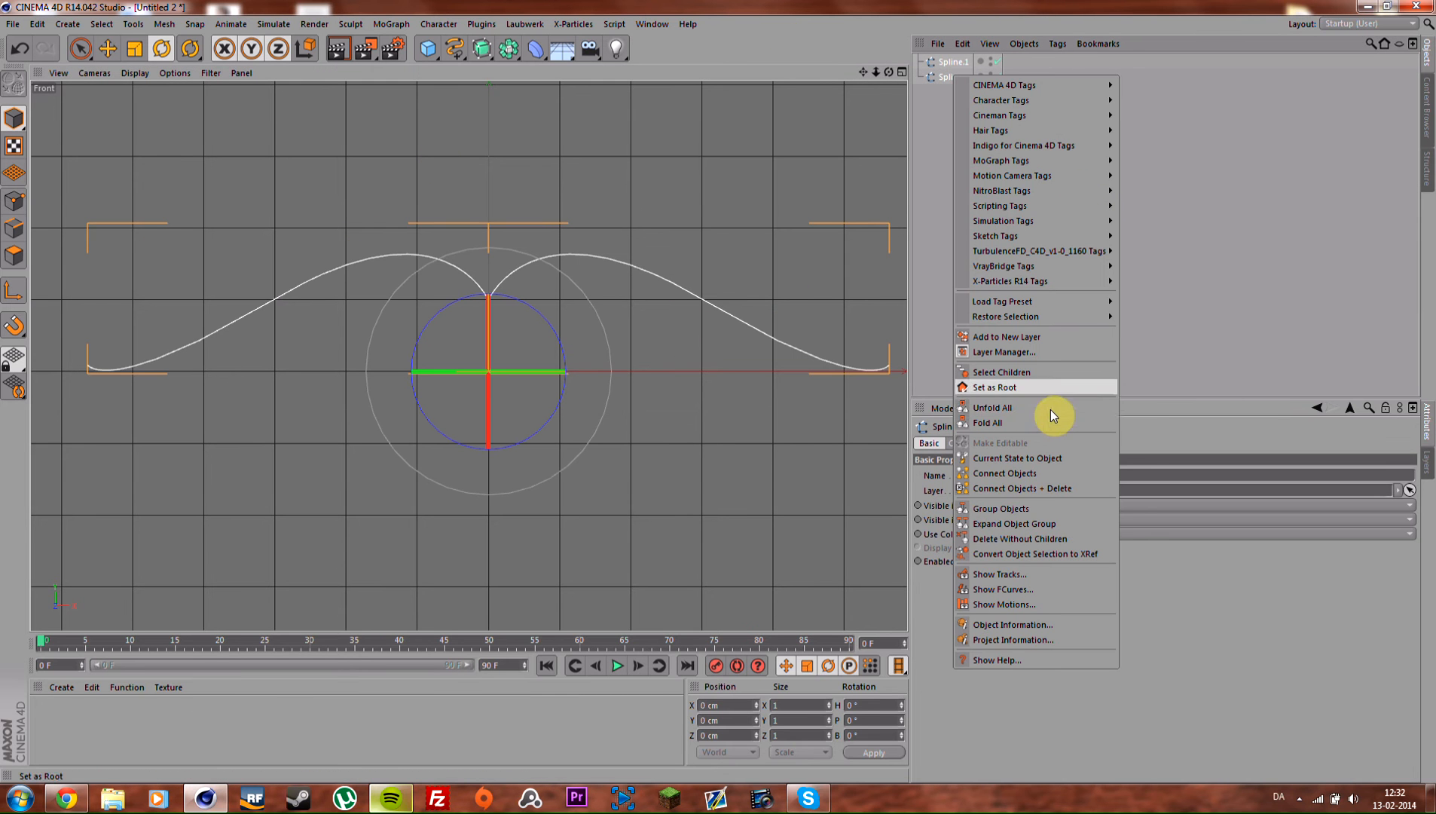
pyautogui.click(1023, 488)
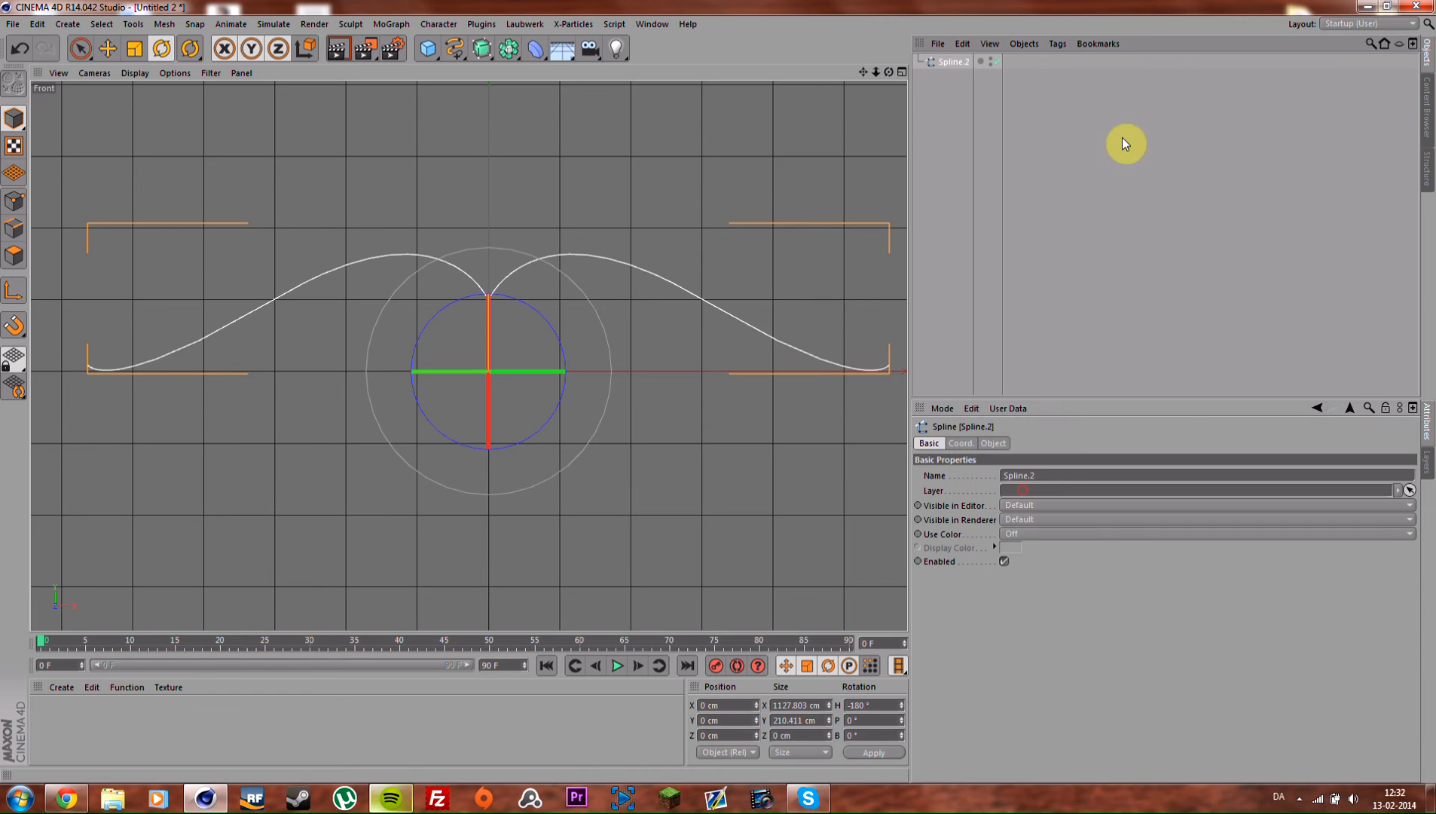
pyautogui.click(1048, 198)
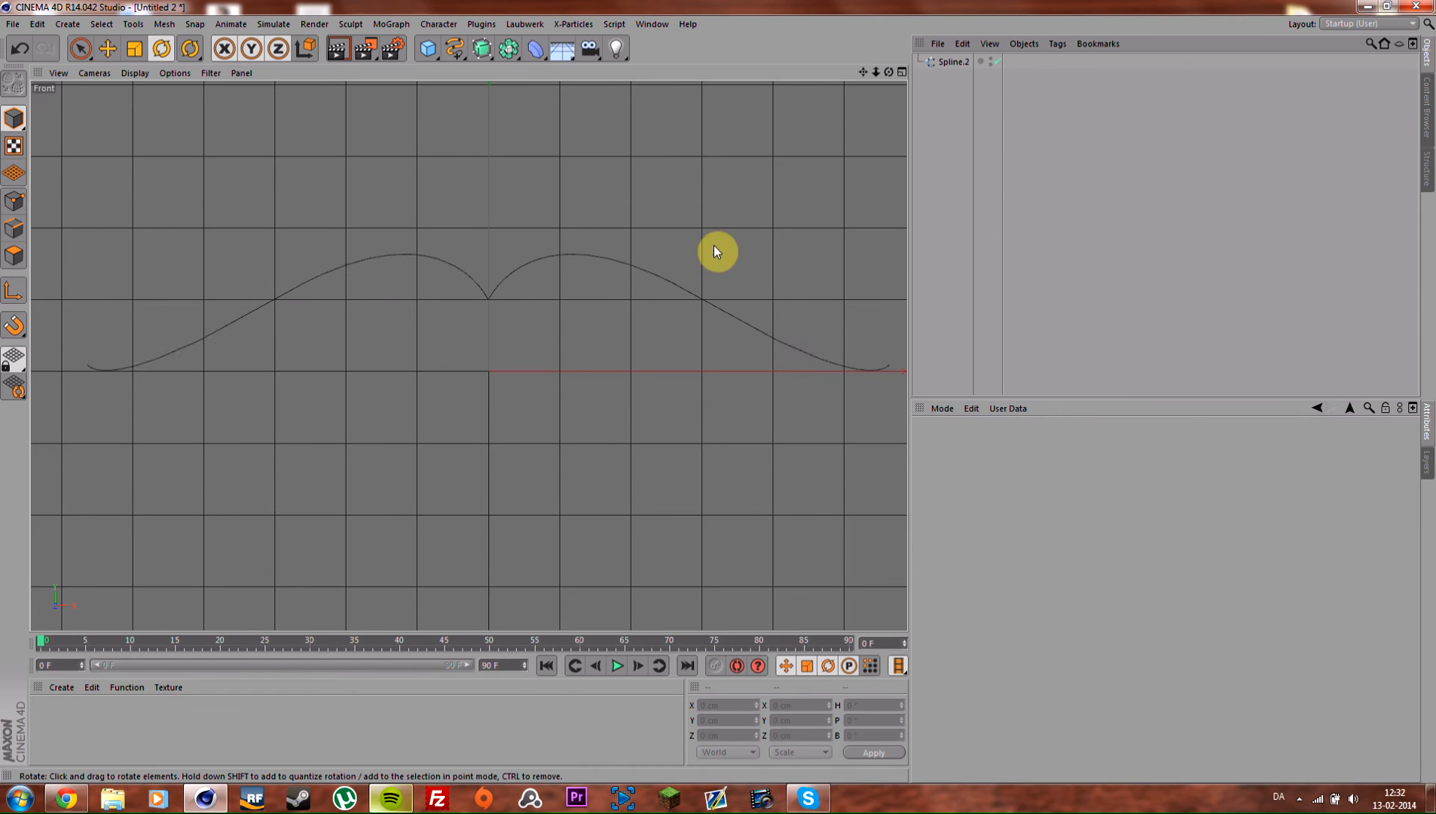
# Step: Duplicate the merged spline and move the copy about 1200 cm along the Z axis in the perspective view
pyautogui.middleClick(330, 254)
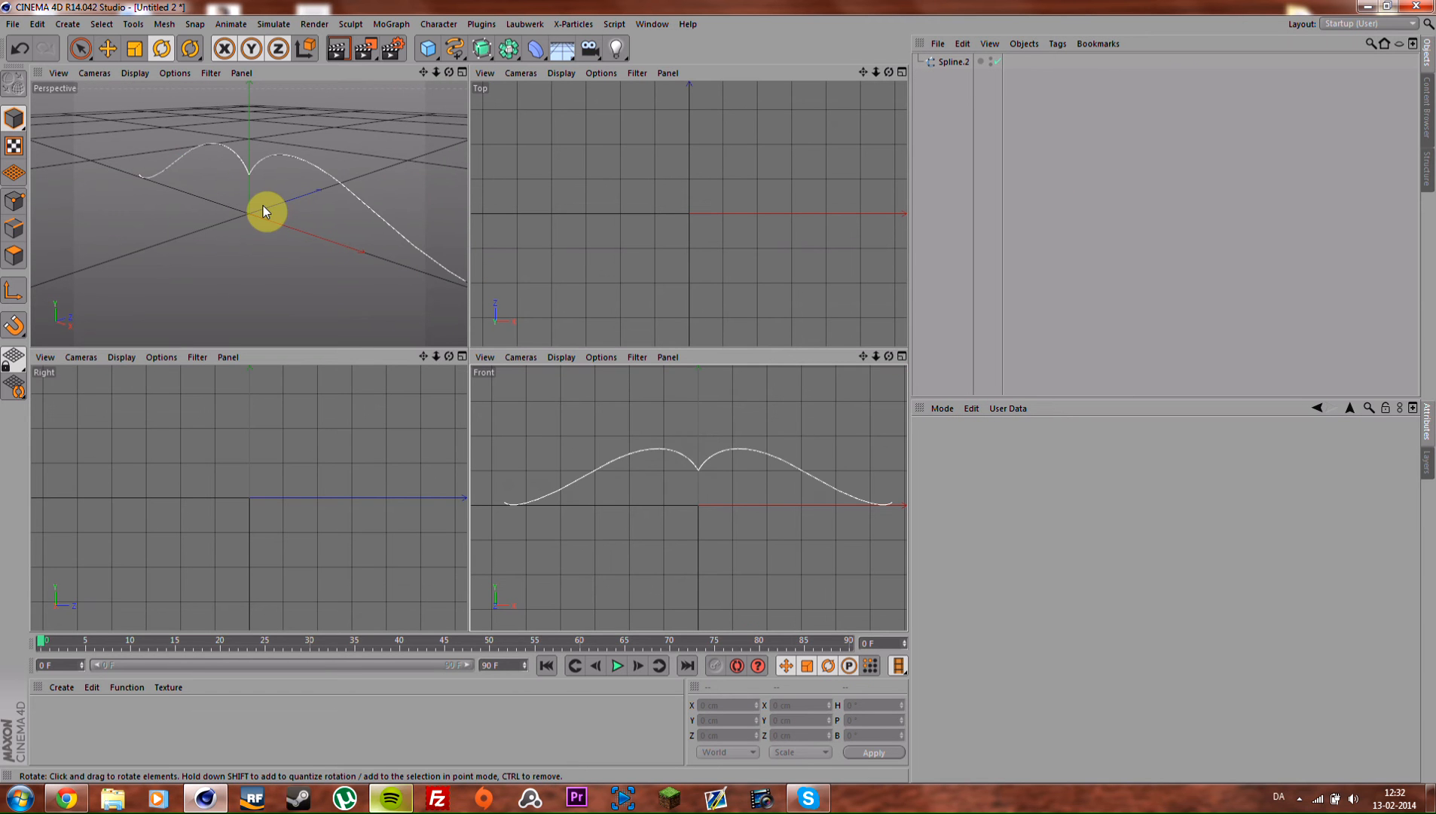
pyautogui.middleClick(263, 207)
pyautogui.keyDown('alt'); pyautogui.moveTo(355, 260); pyautogui.dragTo(392, 295); pyautogui.keyUp('alt')
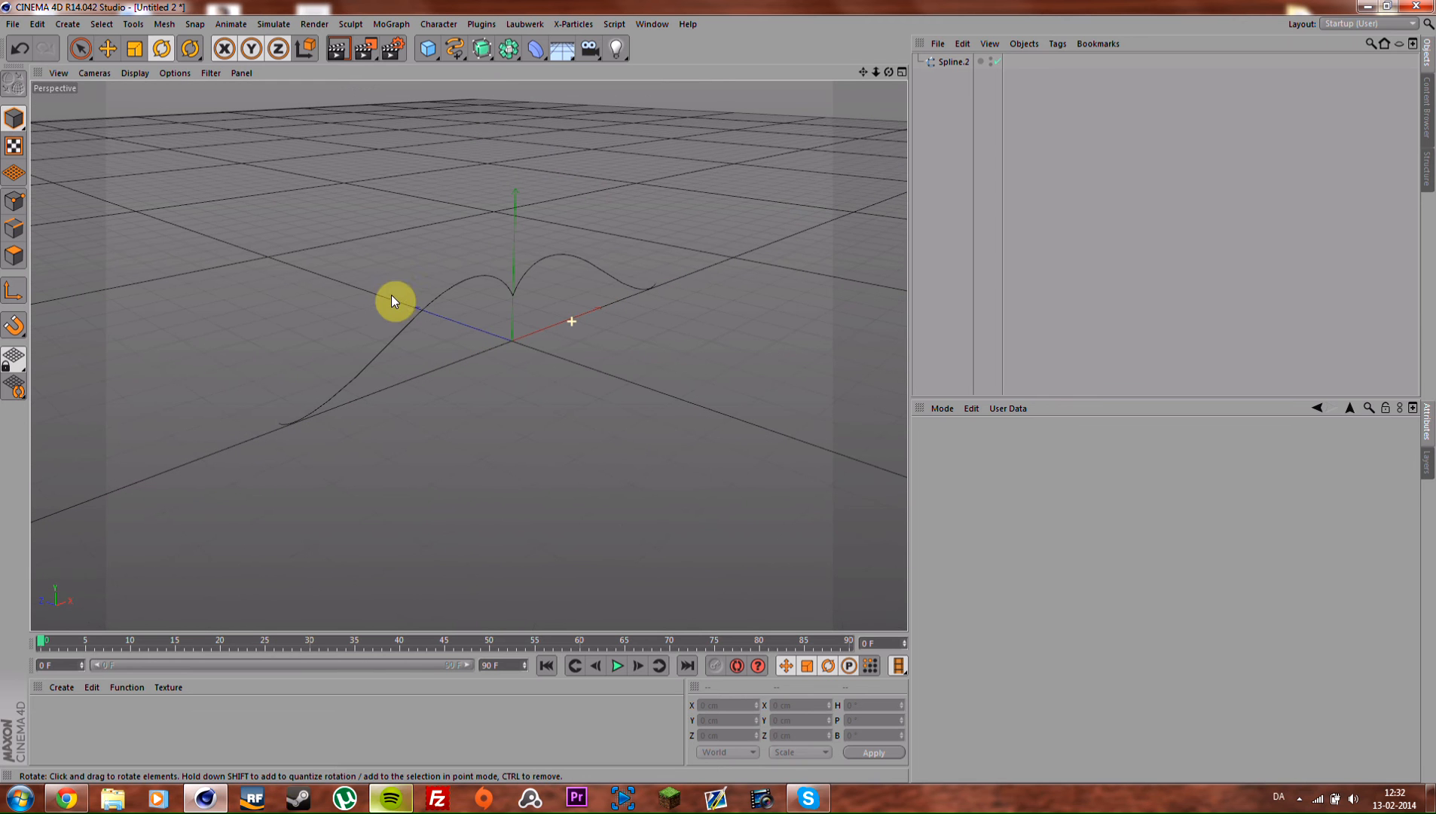
pyautogui.click(952, 64)
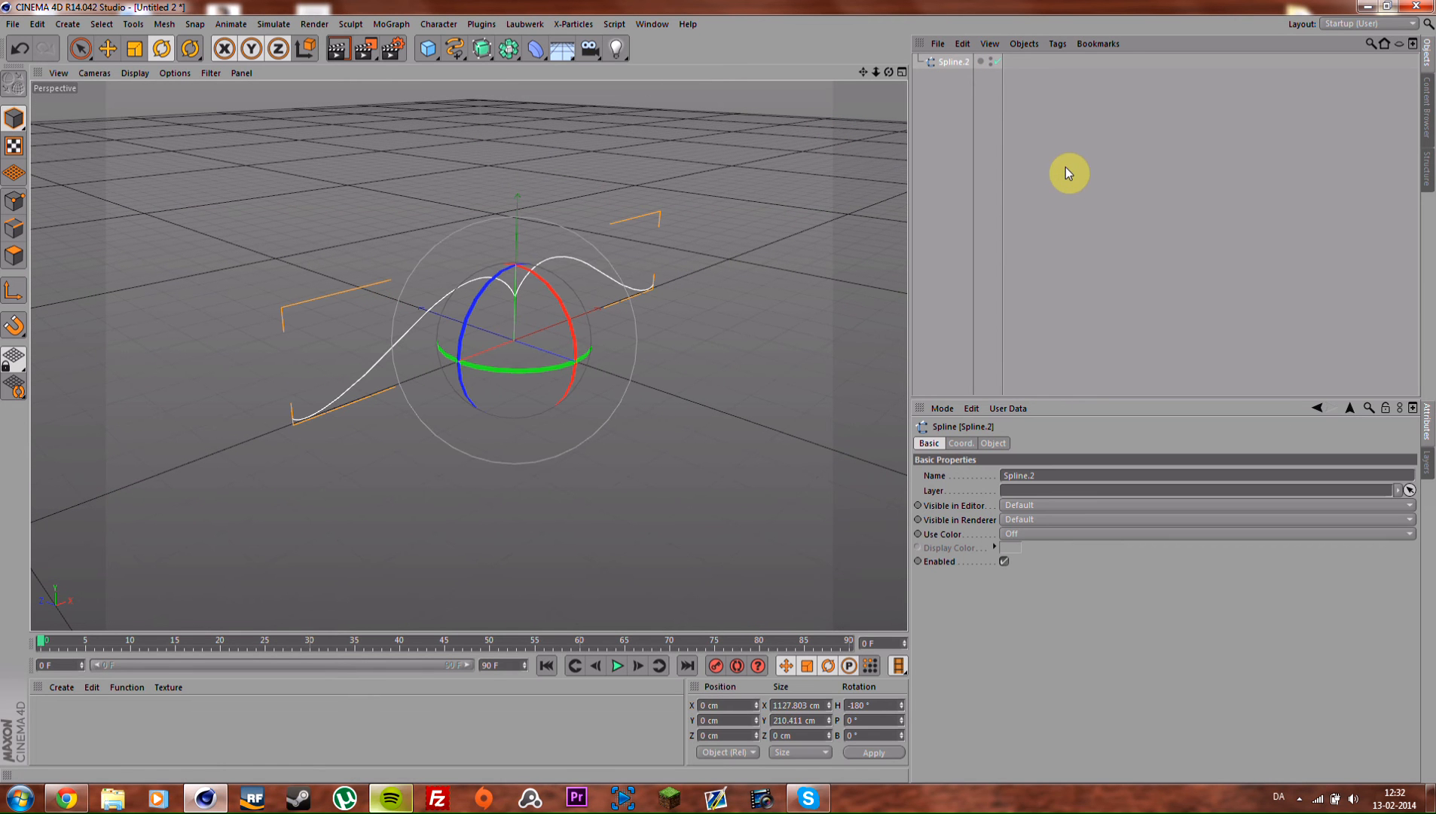
pyautogui.hotkey('ctrl', 'v')
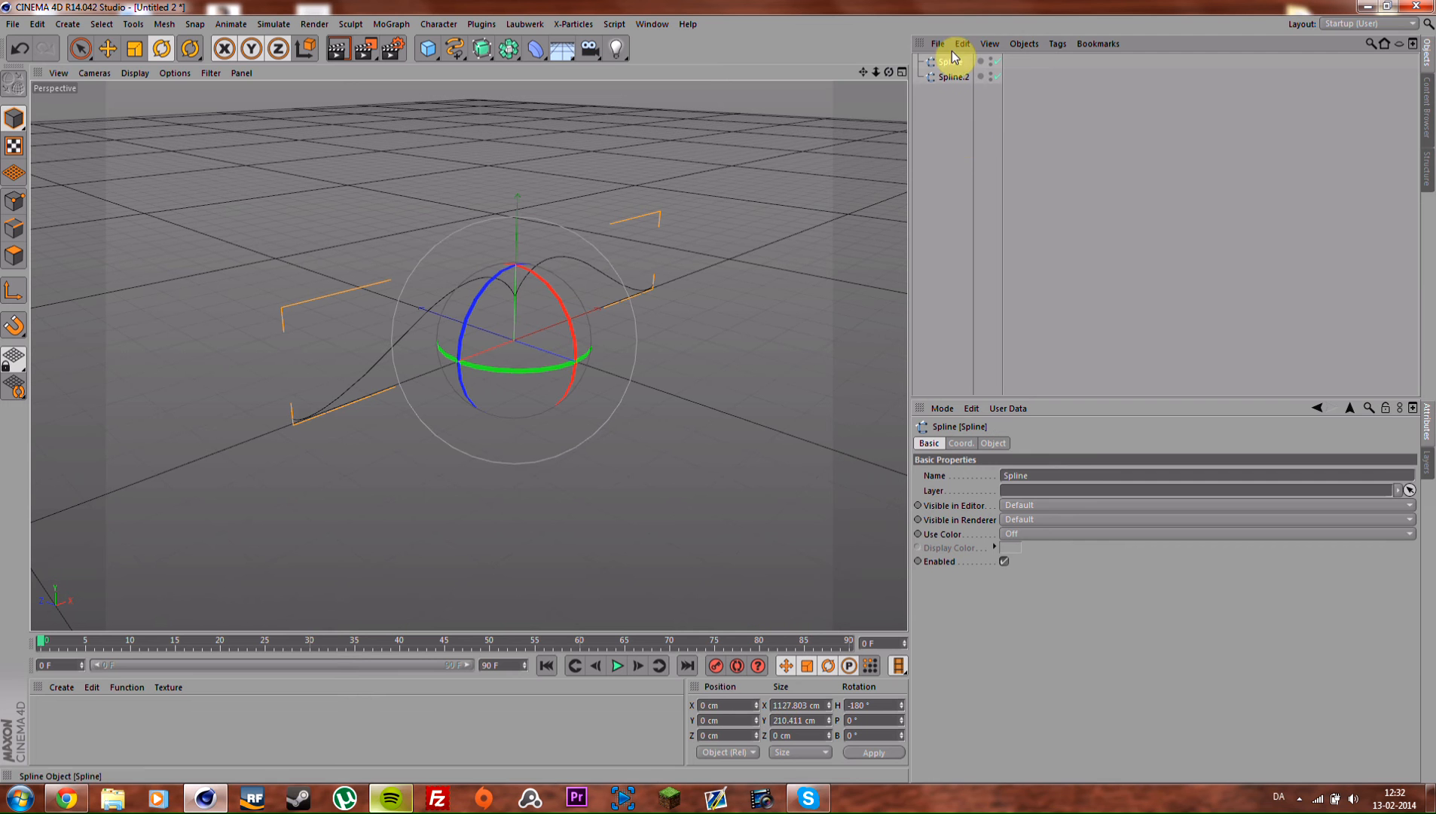
pyautogui.press('e')
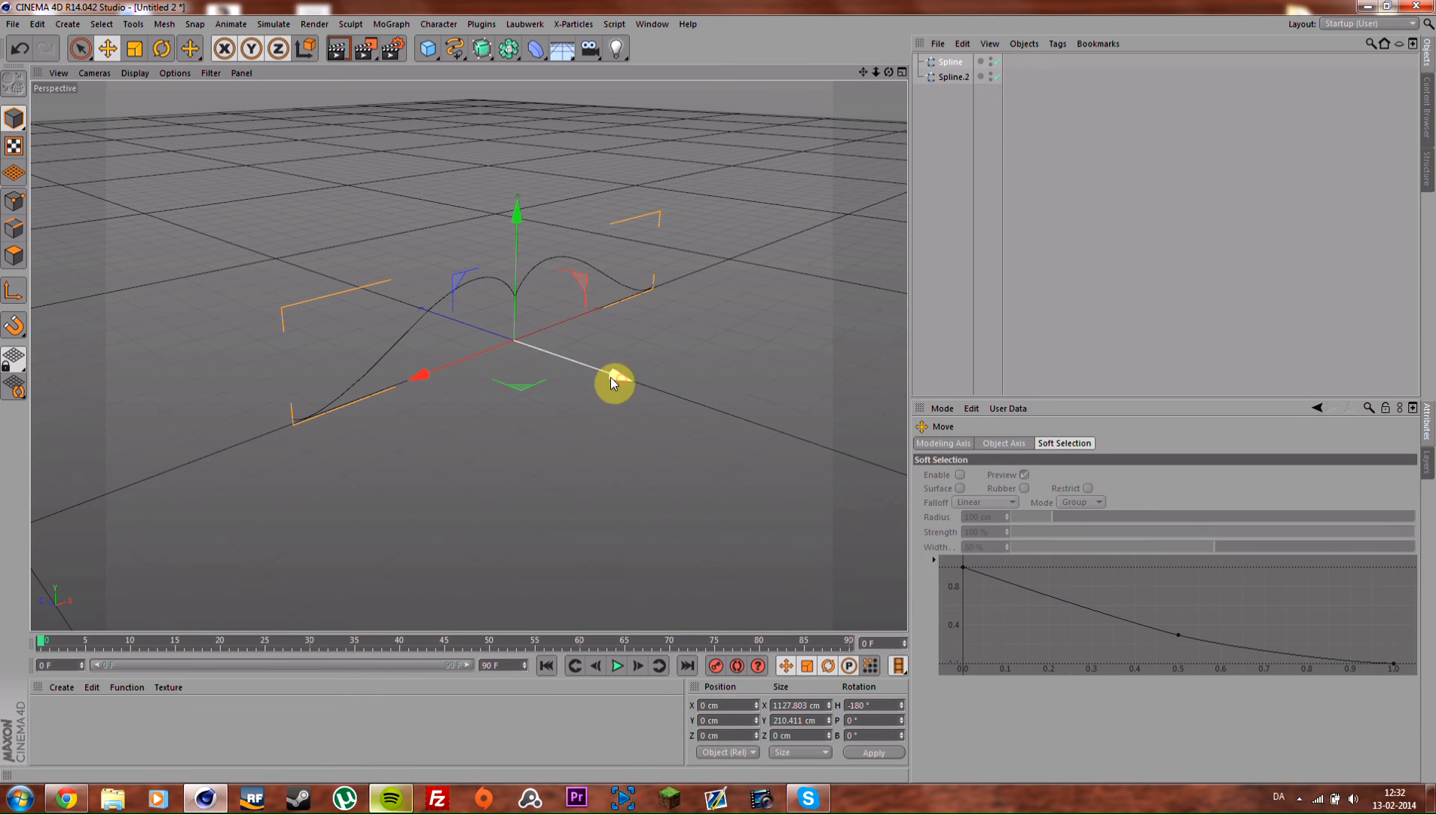
pyautogui.moveTo(612, 381); pyautogui.dragTo(311, 287)
pyautogui.click(1244, 250)
# Step: Examine the two spaced page profiles from several angles in the perspective view
pyautogui.keyDown('alt'); pyautogui.moveTo(386, 139); pyautogui.dragTo(647, 309, button='middle'); pyautogui.keyUp('alt')
pyautogui.keyDown('alt'); pyautogui.moveTo(571, 406); pyautogui.dragTo(526, 379); pyautogui.keyUp('alt')
pyautogui.keyDown('alt'); pyautogui.moveTo(680, 325); pyautogui.dragTo(603, 331); pyautogui.keyUp('alt')
pyautogui.keyDown('alt'); pyautogui.moveTo(611, 215); pyautogui.dragTo(588, 215, button='right'); pyautogui.keyUp('alt')
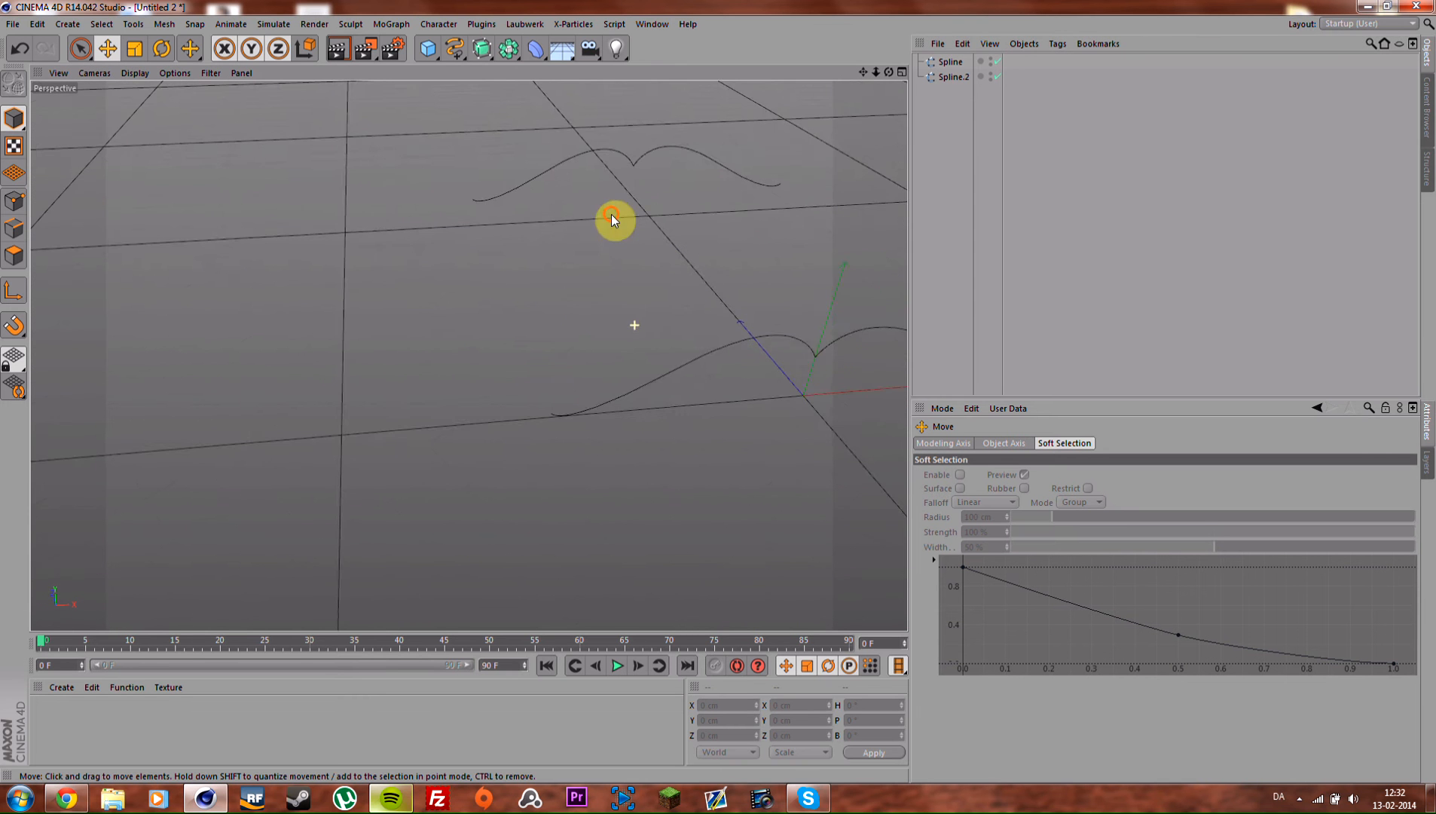
pyautogui.keyDown('alt'); pyautogui.moveTo(611, 219); pyautogui.dragTo(294, 551); pyautogui.keyUp('alt')
pyautogui.keyDown('alt'); pyautogui.moveTo(565, 462); pyautogui.dragTo(629, 422); pyautogui.keyUp('alt')
pyautogui.keyDown('alt'); pyautogui.moveTo(629, 422); pyautogui.dragTo(672, 153, button='middle'); pyautogui.keyUp('alt')
pyautogui.keyDown('alt'); pyautogui.moveTo(547, 272); pyautogui.dragTo(602, 296); pyautogui.keyUp('alt')
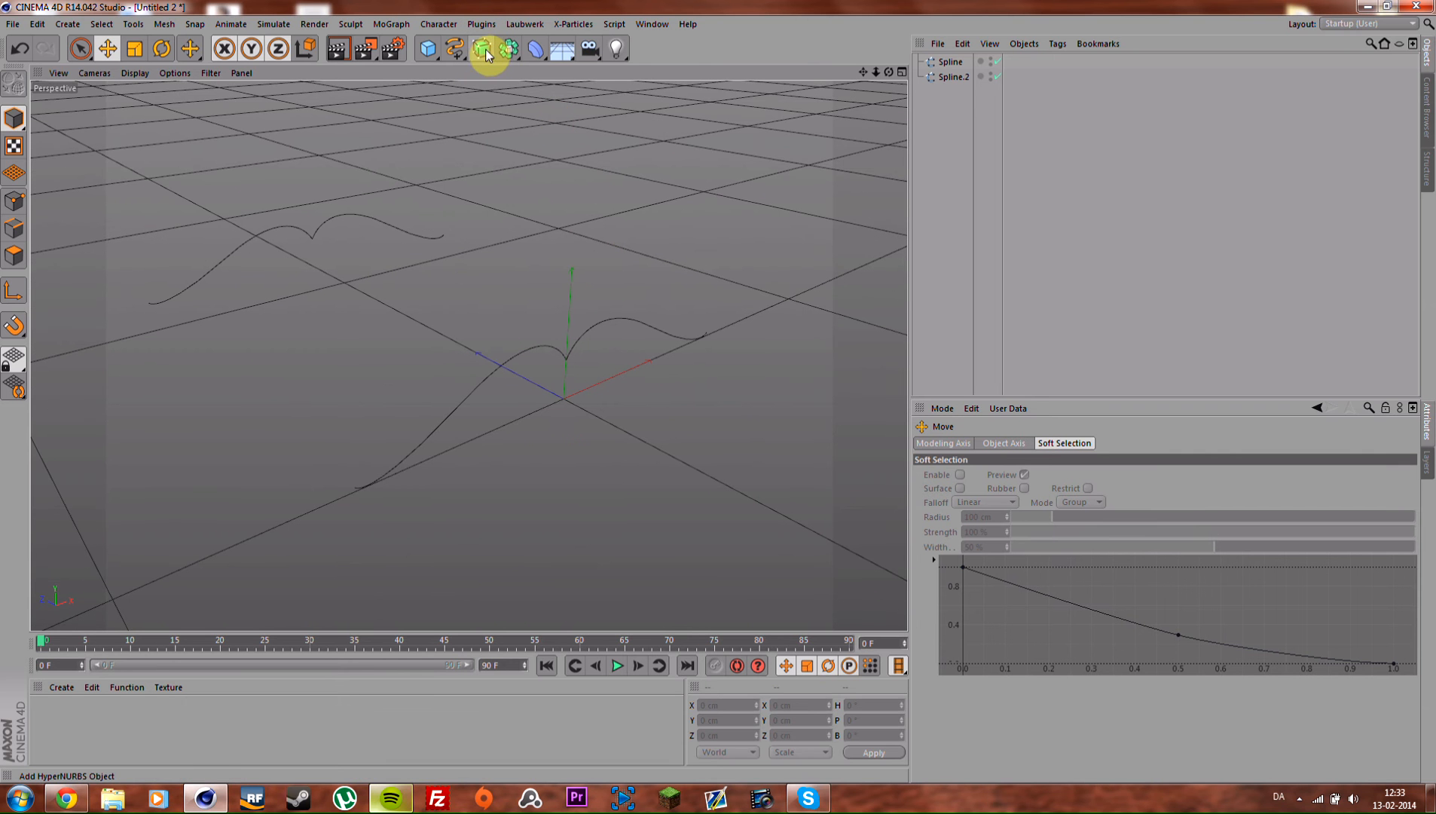
# Step: Create a Loft NURBS and place both profile splines inside it to form the open book's page surface
pyautogui.click(483, 50)
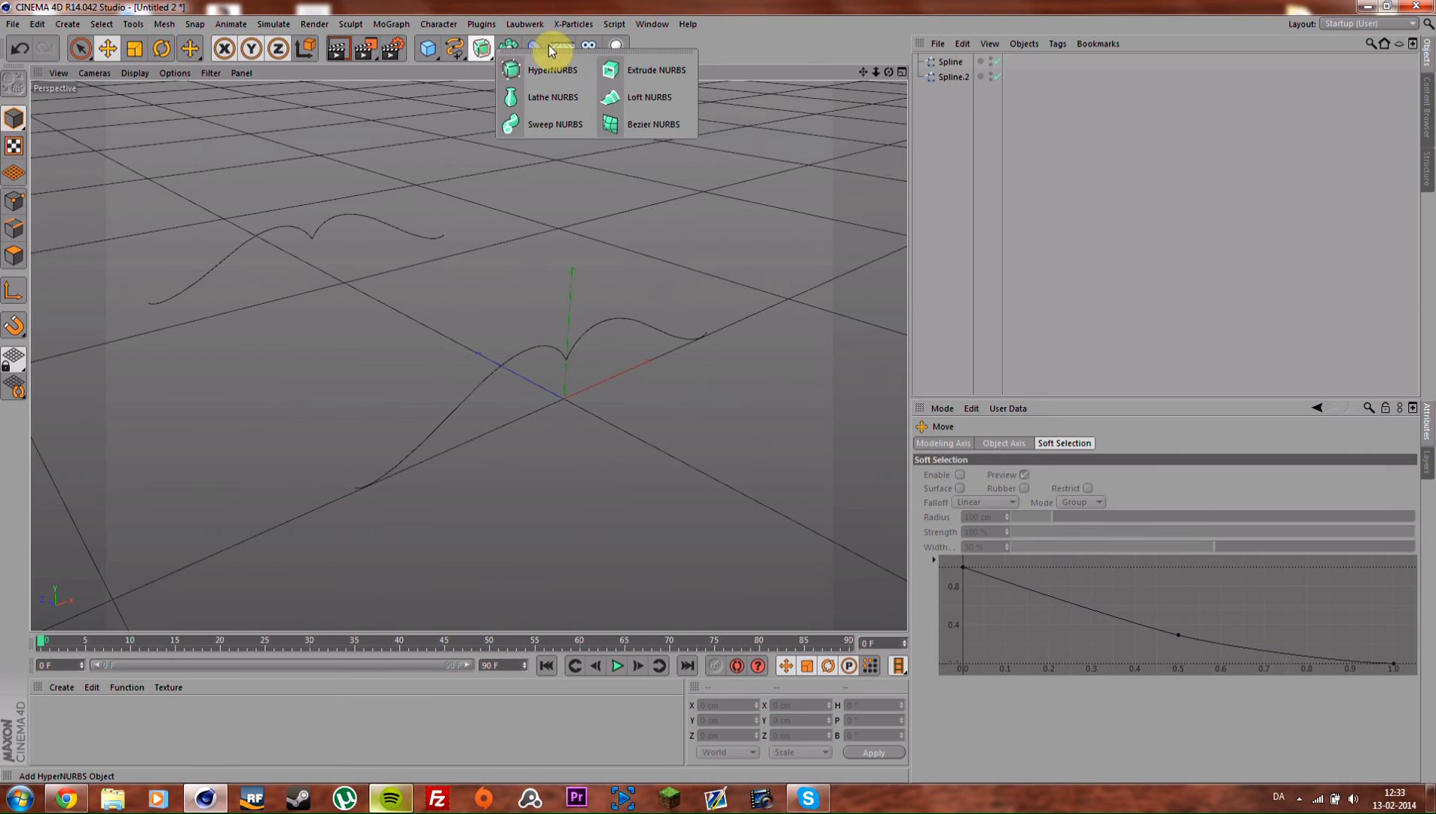
pyautogui.click(673, 99)
pyautogui.moveTo(977, 119); pyautogui.dragTo(960, 62)
pyautogui.click(1029, 171)
# Step: Display the lofted book surface with Gouraud Shading (Lines) to show its mesh
pyautogui.keyDown('alt'); pyautogui.moveTo(432, 250); pyautogui.dragTo(494, 311); pyautogui.keyUp('alt')
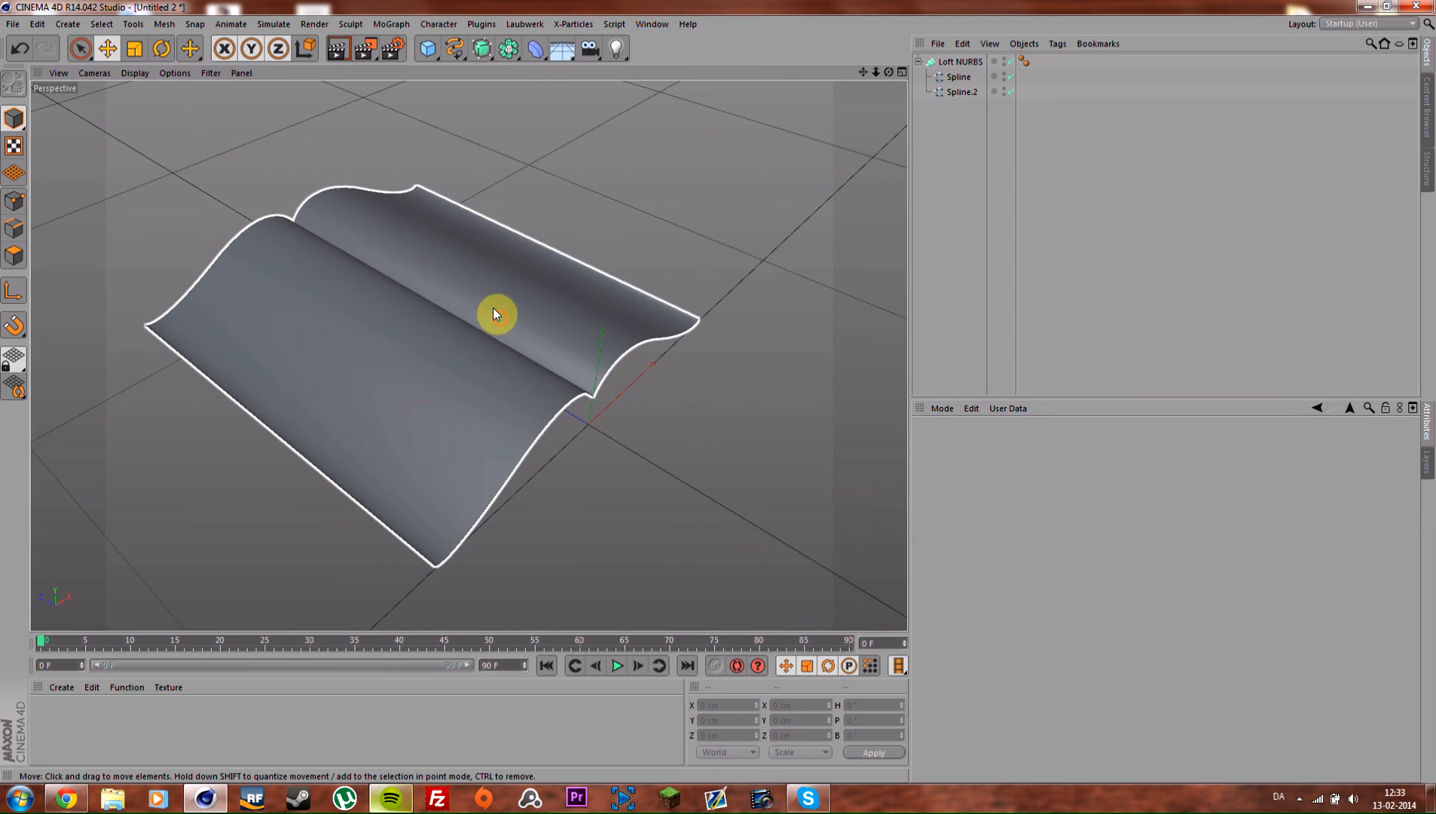
pyautogui.keyDown('alt'); pyautogui.moveTo(433, 249); pyautogui.dragTo(482, 294); pyautogui.keyUp('alt')
pyautogui.click(961, 62)
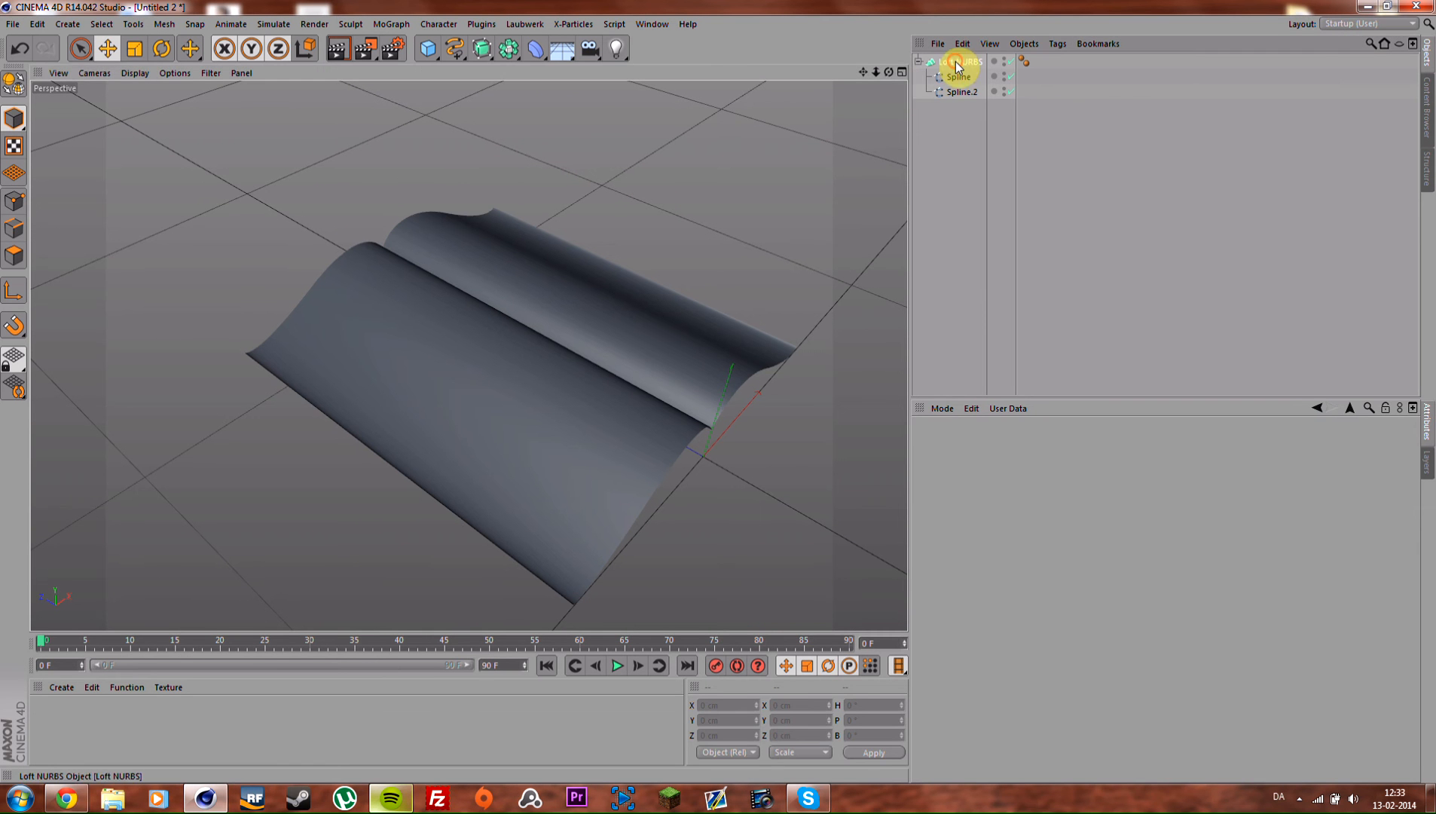
pyautogui.click(134, 72)
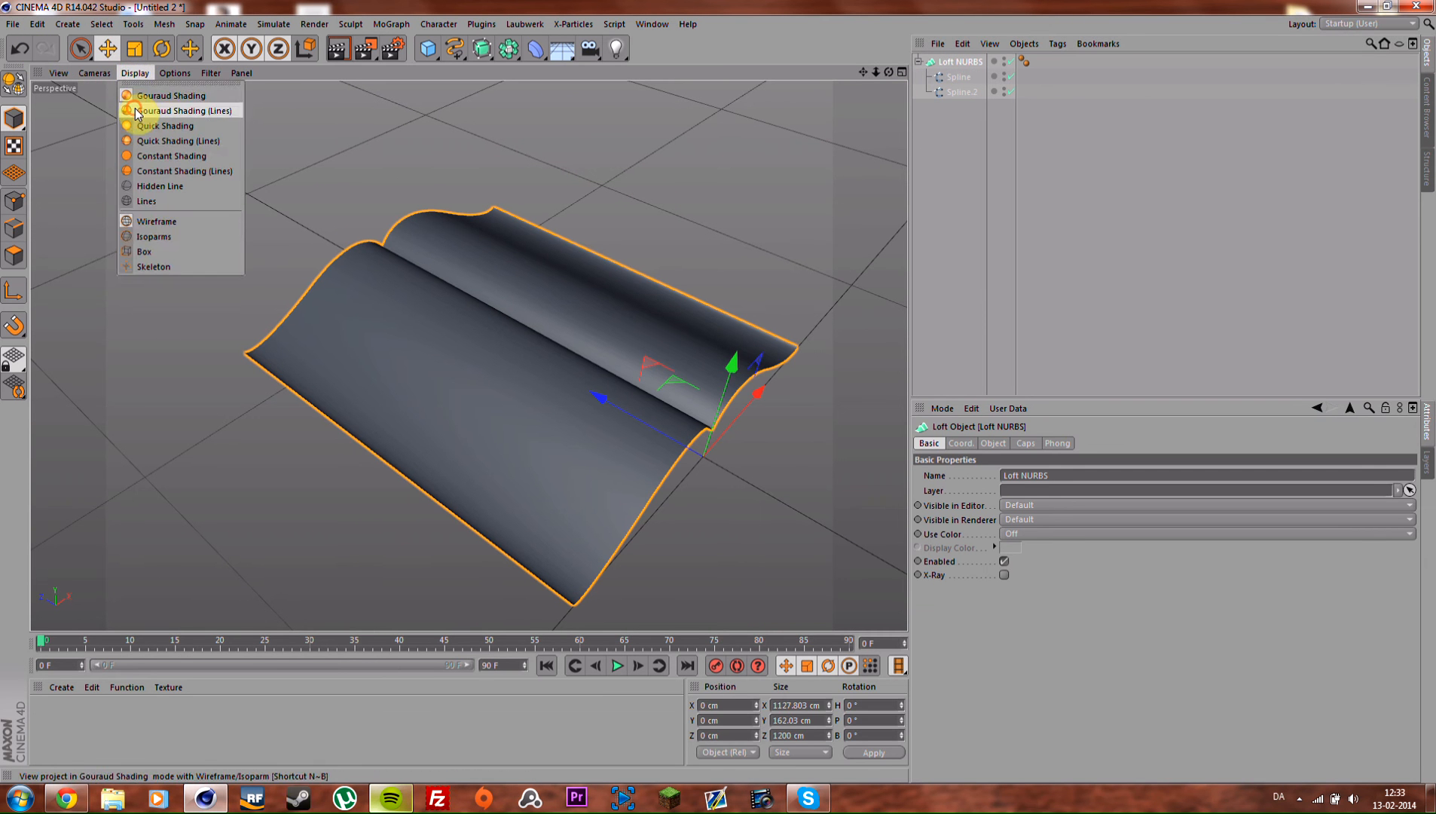
pyautogui.click(132, 104)
pyautogui.keyDown('alt'); pyautogui.moveTo(525, 247); pyautogui.dragTo(496, 359); pyautogui.keyUp('alt')
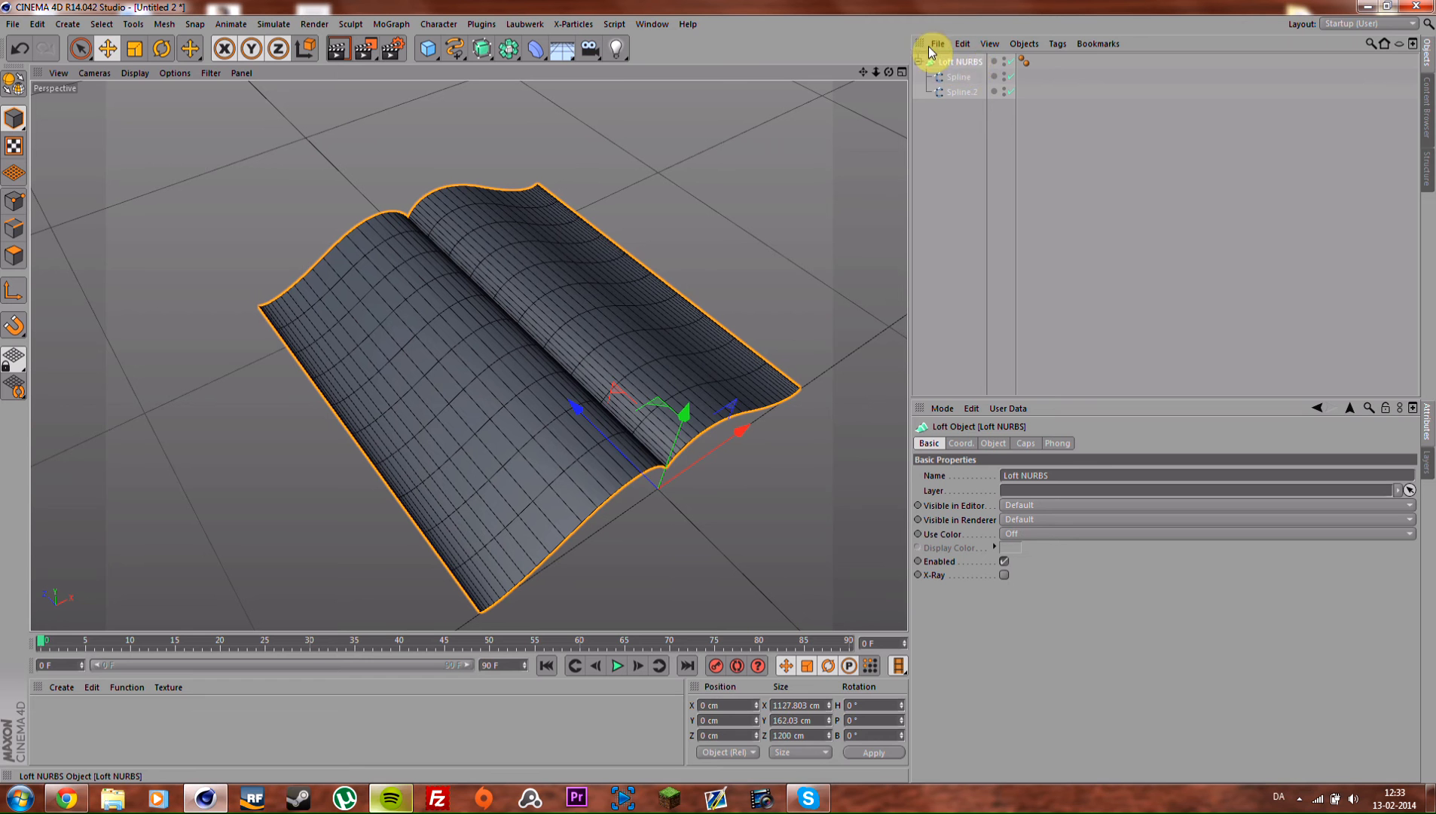
# Step: Try converting the Loft NURBS into an editable object, then undo the conversion
pyautogui.press('c')
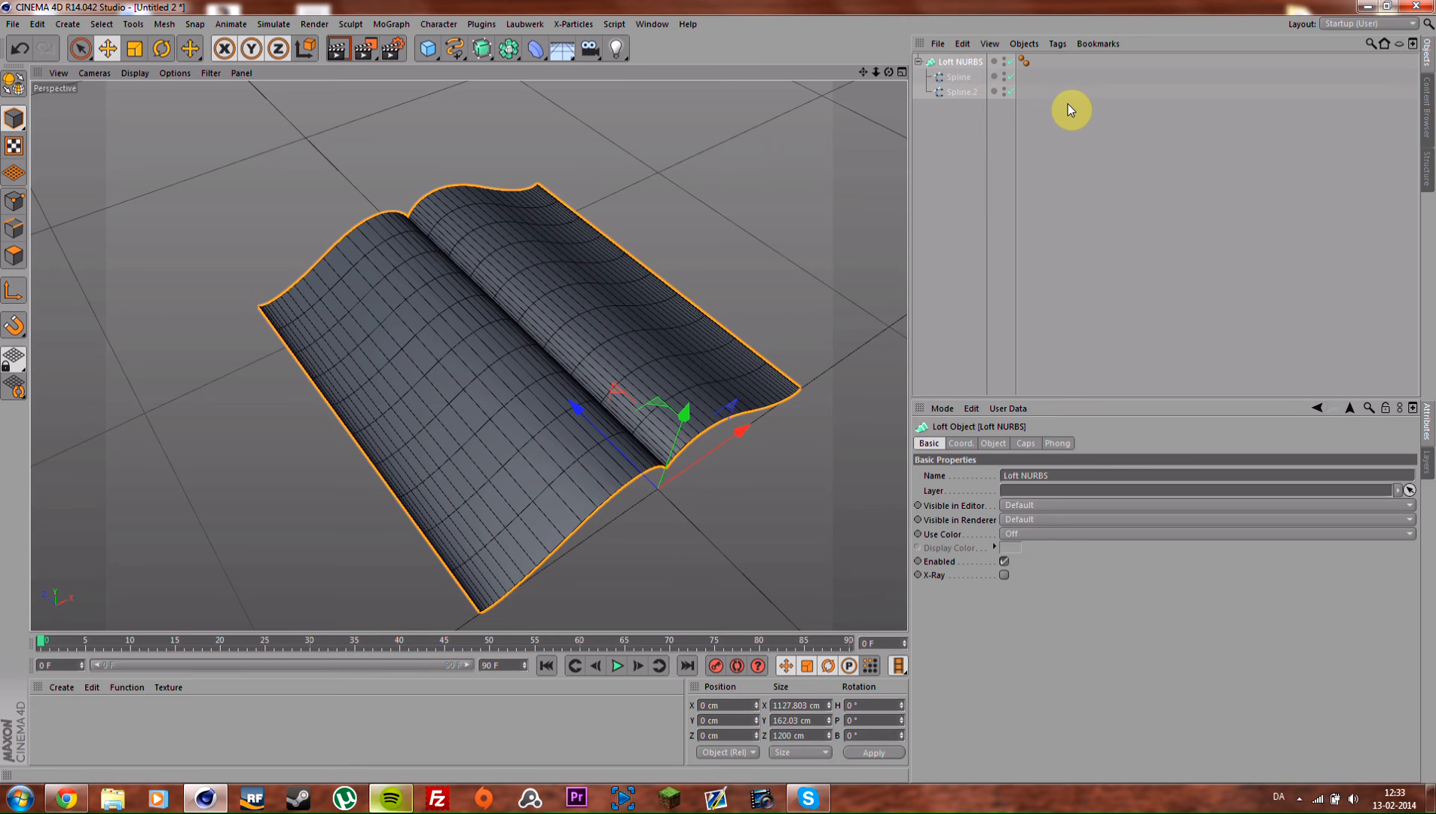
pyautogui.hotkey('ctrl', 'z')
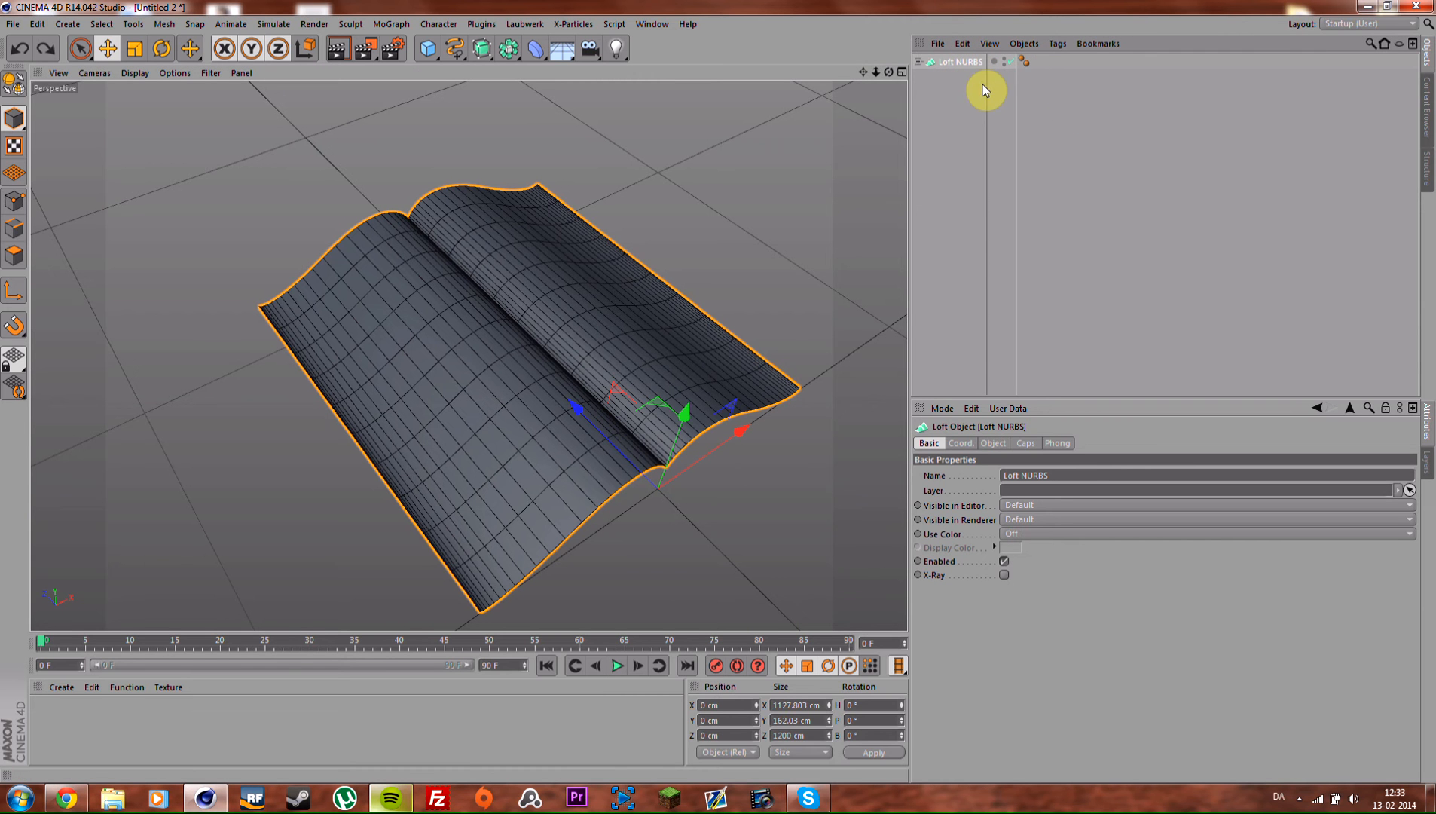
pyautogui.click(918, 62)
pyautogui.click(977, 141)
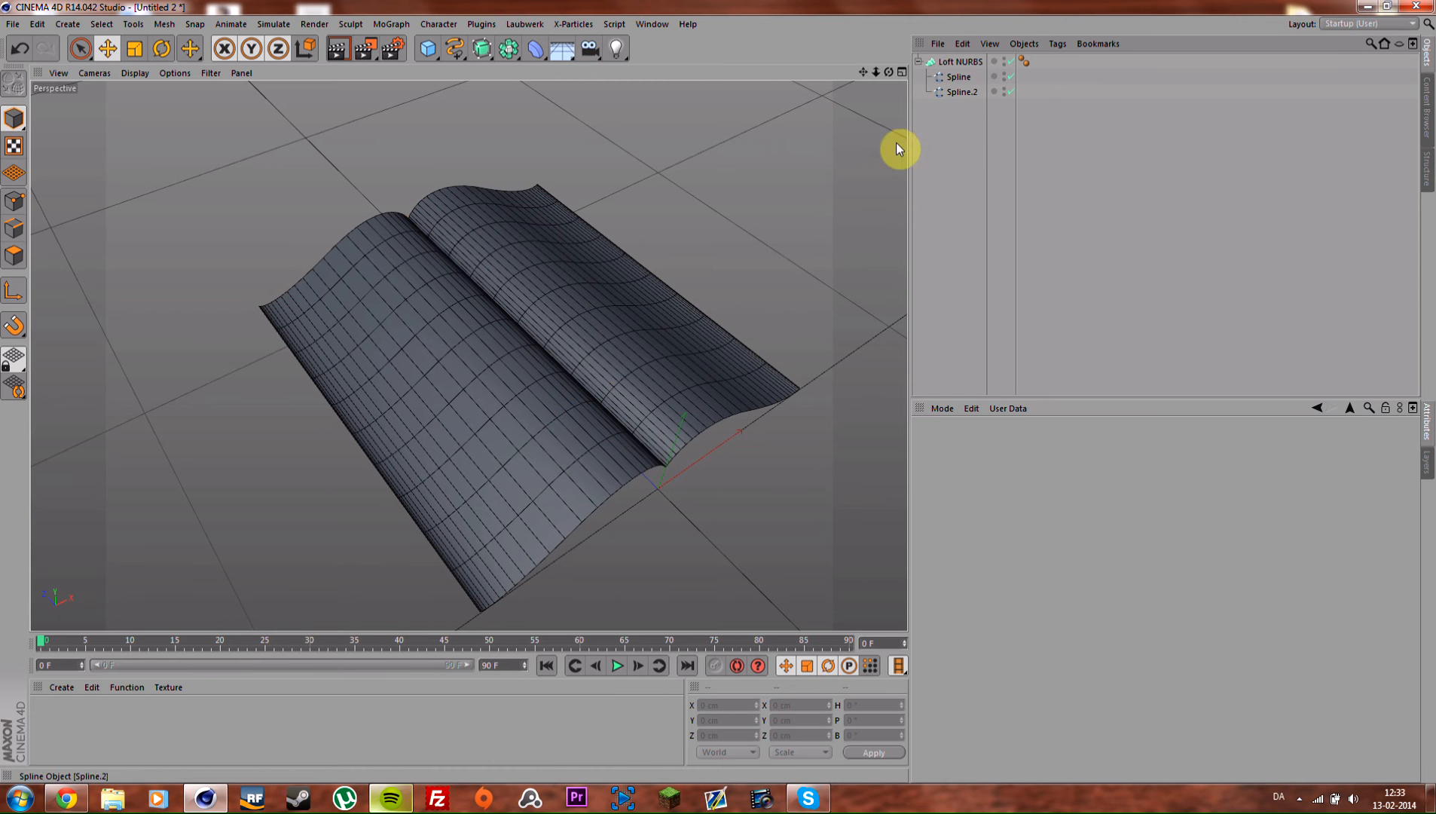
pyautogui.keyDown('alt'); pyautogui.moveTo(720, 404); pyautogui.dragTo(695, 357); pyautogui.keyUp('alt')
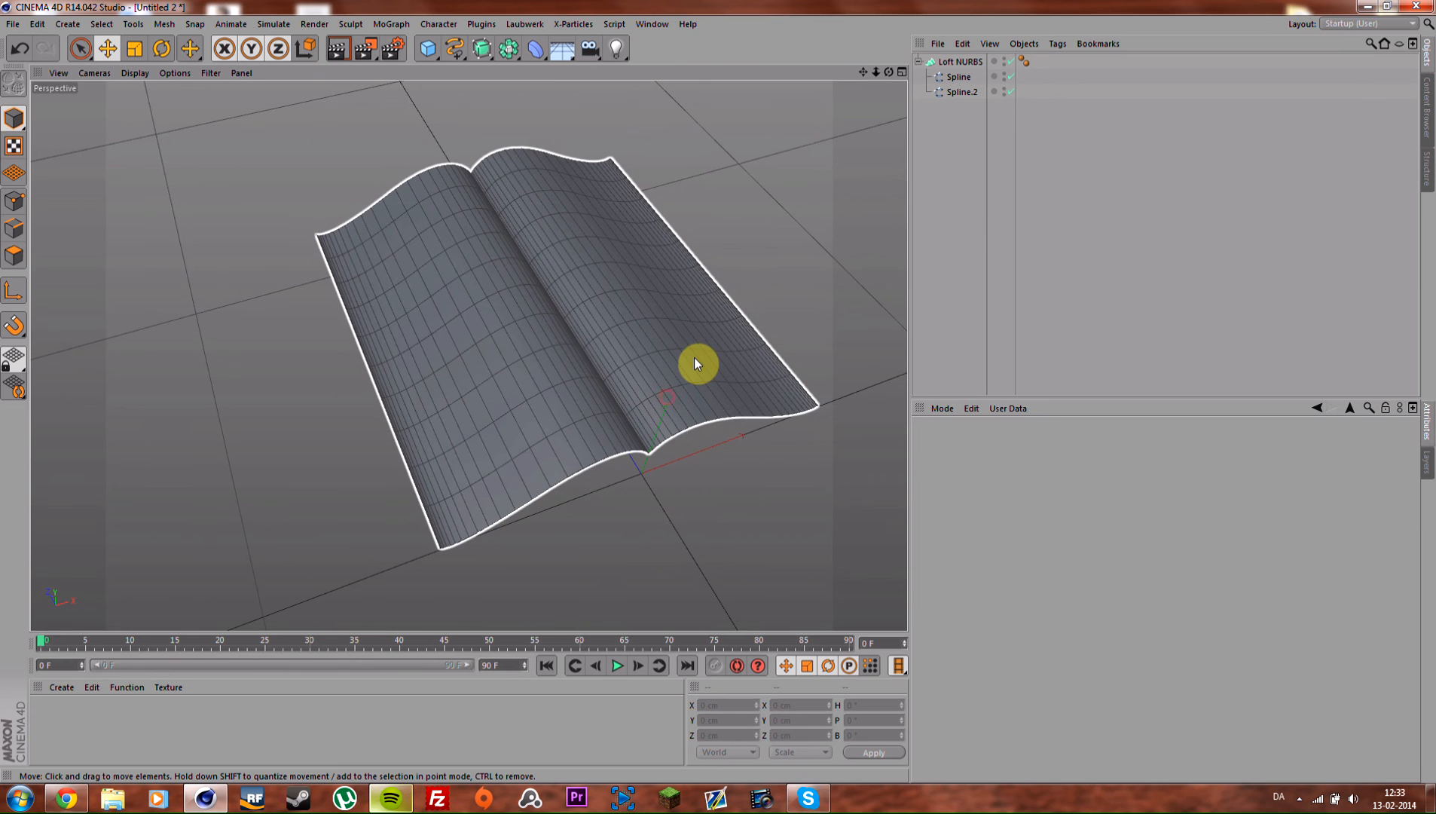
pyautogui.click(1200, 289)
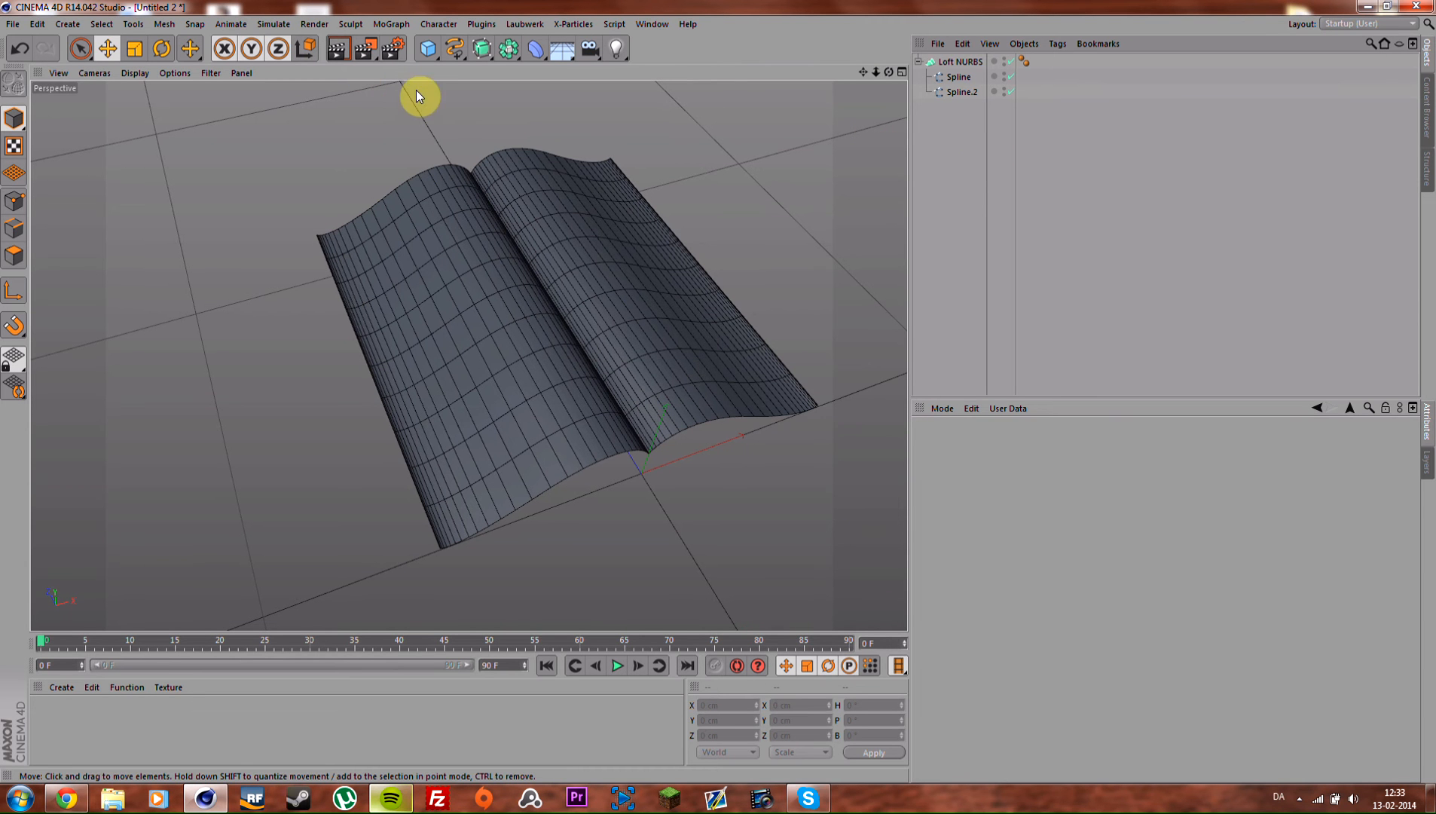
# Step: Examine the ring standing on the book in the Heart Book.c4d scene and return to the Untitled 2 scene
pyautogui.click(653, 24)
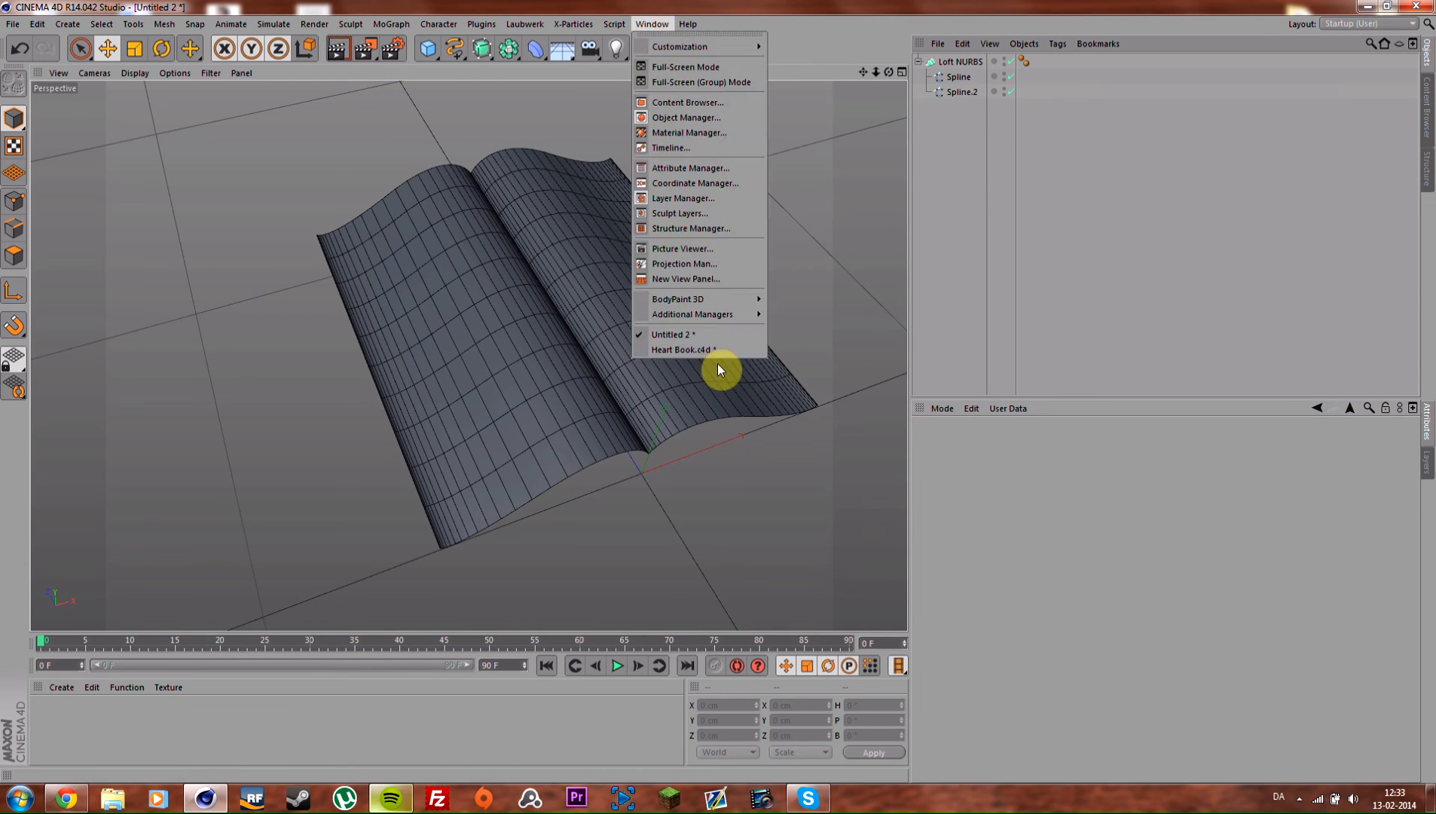
pyautogui.click(711, 350)
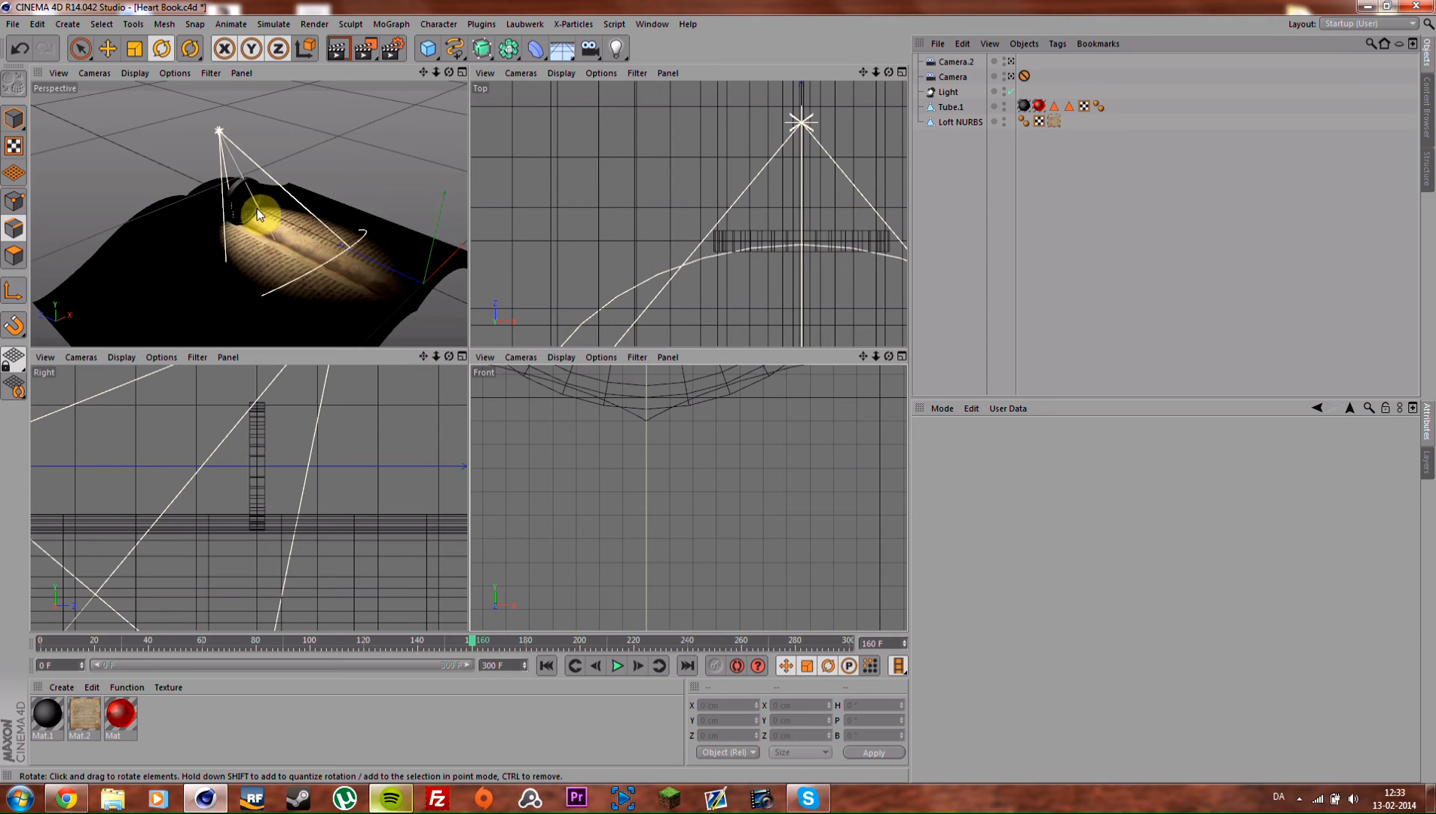
pyautogui.middleClick(293, 213)
pyautogui.moveTo(397, 297)
pyautogui.keyDown('alt'); pyautogui.mouseDown(button='right')
pyautogui.moveTo(525, 266)
pyautogui.moveTo(603, 332)
pyautogui.mouseUp(button='right'); pyautogui.keyUp('alt')
pyautogui.moveTo(582, 382)
pyautogui.keyDown('alt'); pyautogui.mouseDown()
pyautogui.moveTo(467, 294)
pyautogui.moveTo(471, 272)
pyautogui.moveTo(557, 359)
pyautogui.mouseUp(); pyautogui.keyUp('alt')
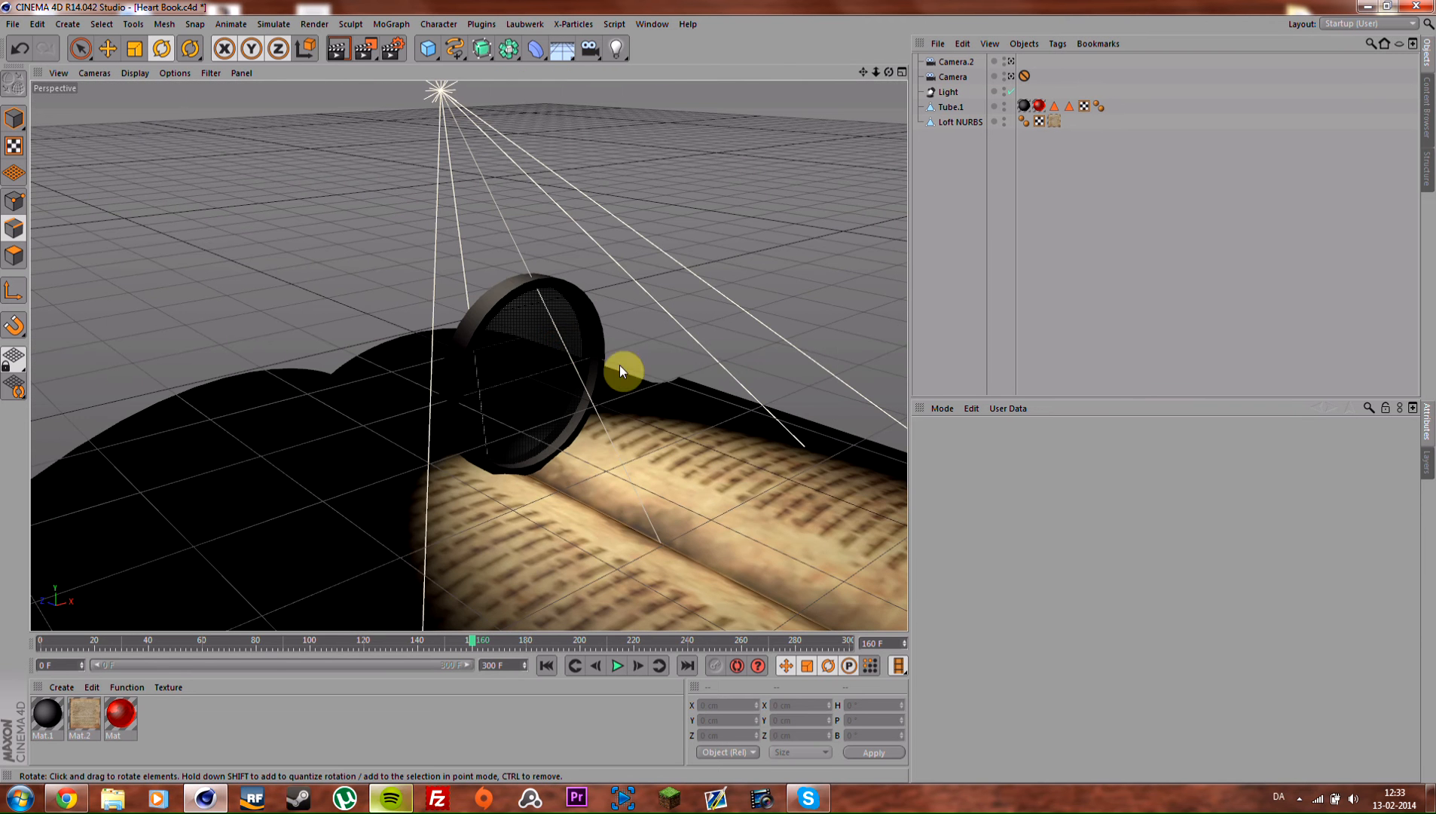
pyautogui.click(648, 23)
pyautogui.click(693, 335)
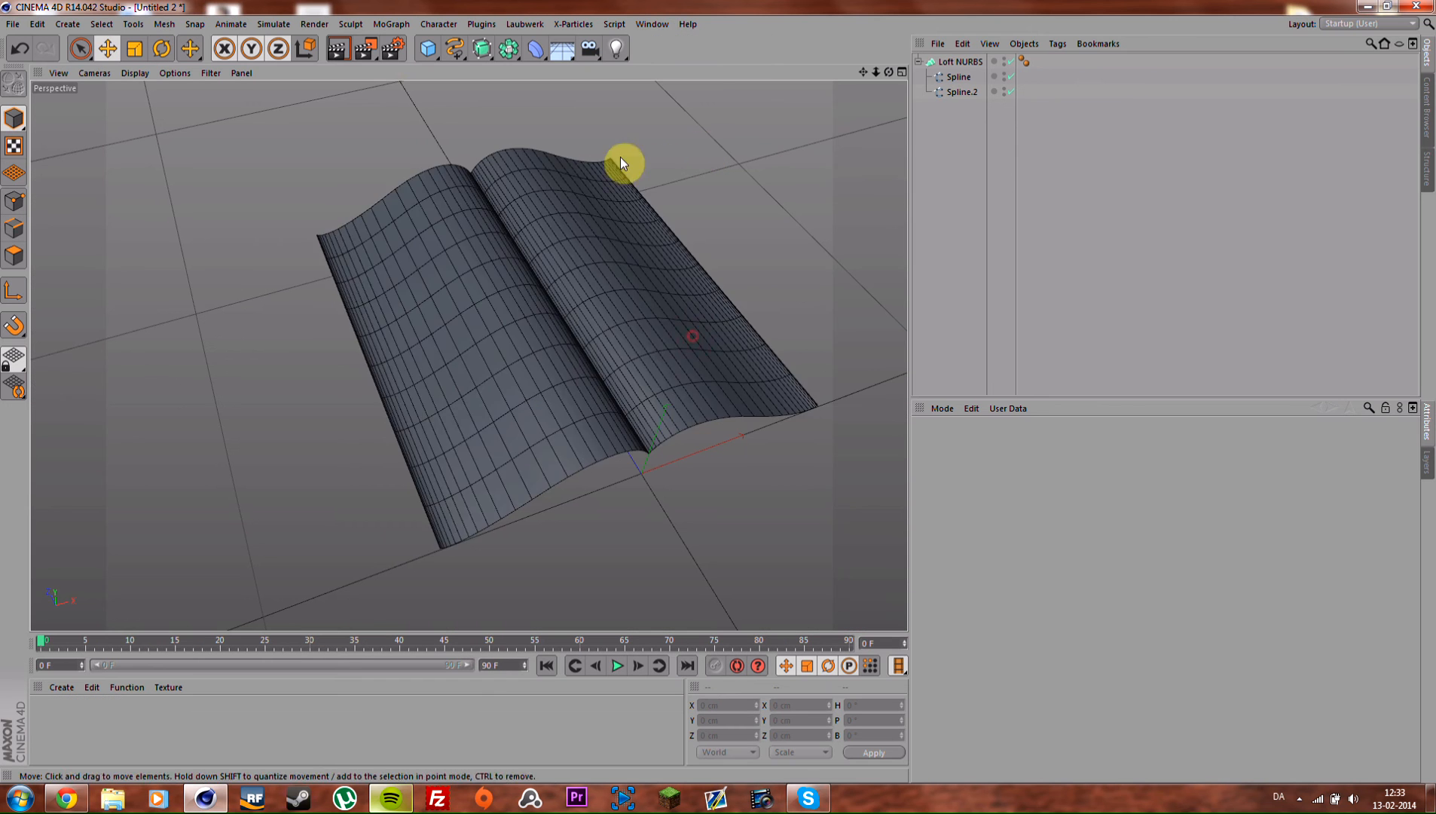
# Step: Add a Disc object to the scene and rotate its pitch to 90° so it stands upright
pyautogui.click(961, 157)
pyautogui.moveTo(422, 51); pyautogui.dragTo(489, 107)
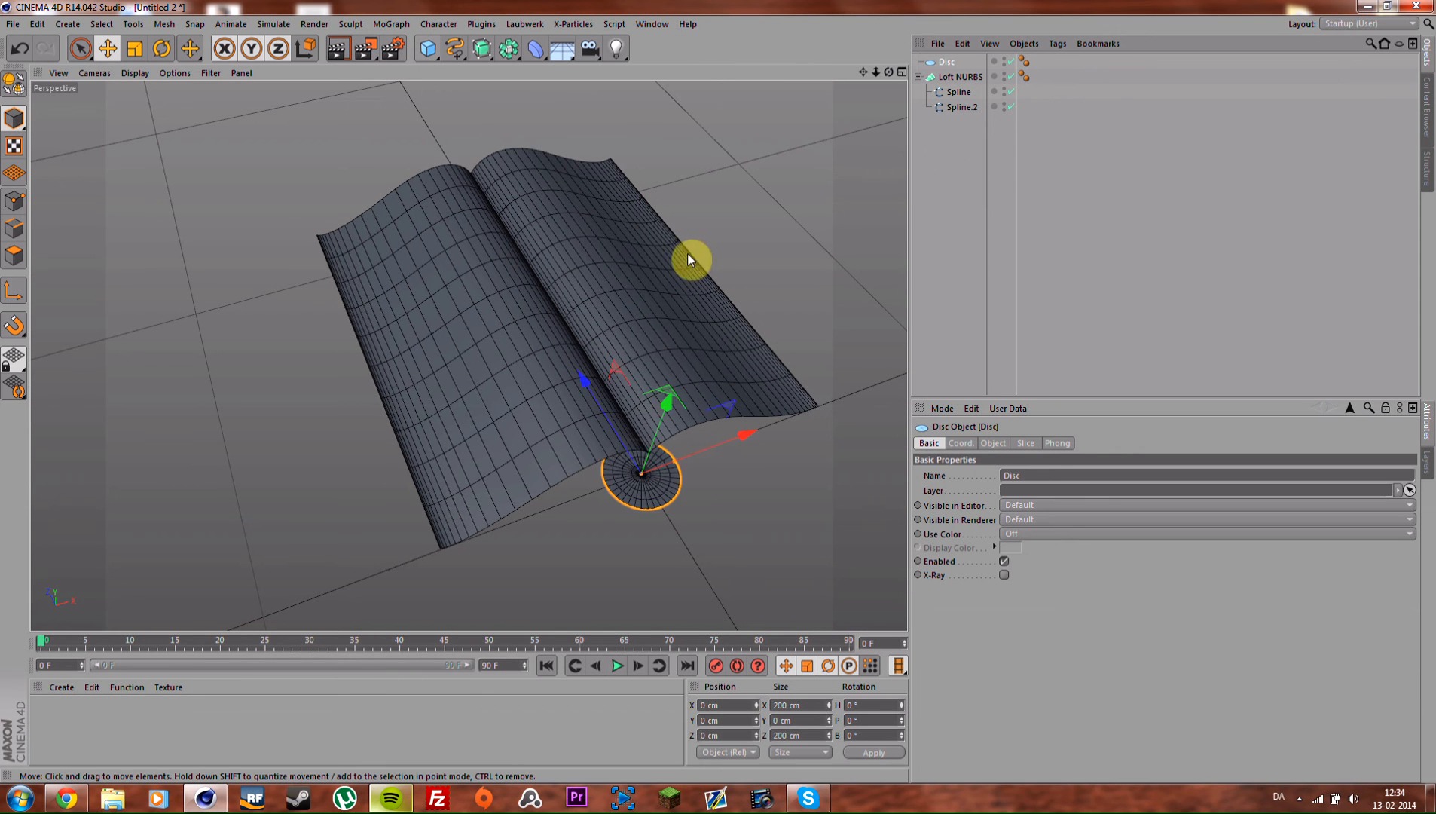
pyautogui.press('r')
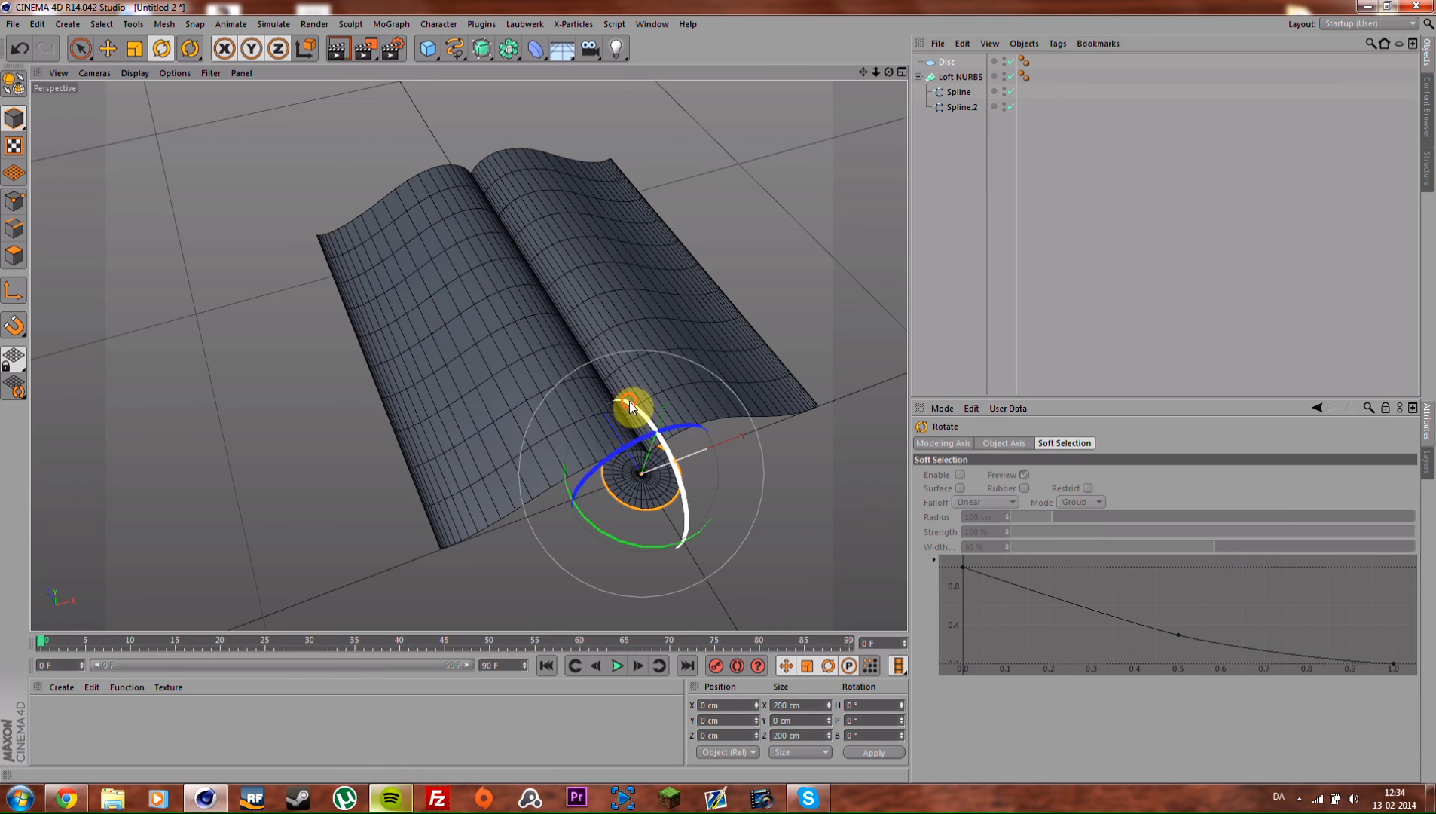
pyautogui.keyDown('shift'); pyautogui.moveTo(629, 404); pyautogui.dragTo(675, 493); pyautogui.keyUp('shift')
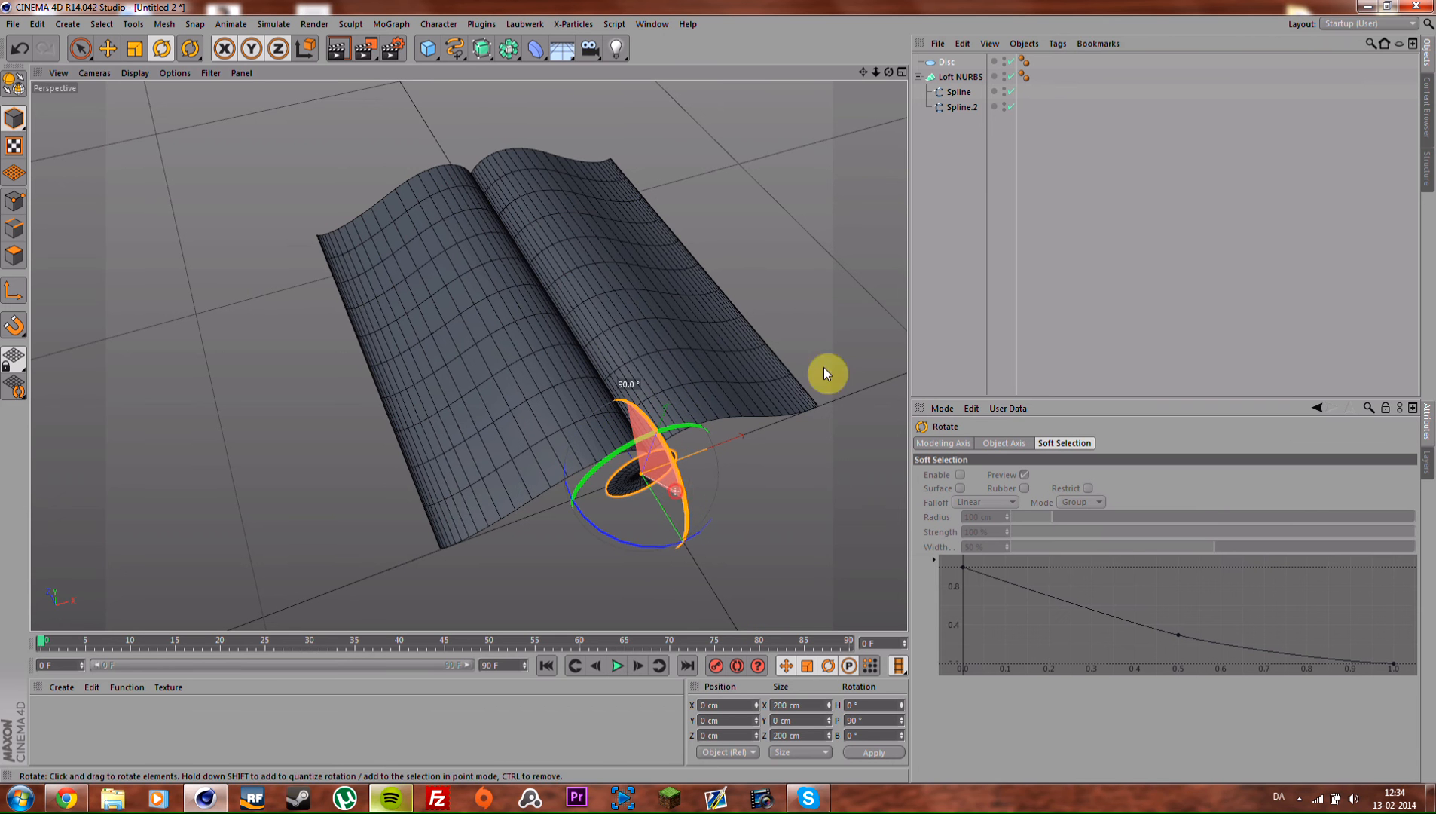
# Step: Raise the disc to Y 240 cm above the book's centre fold in the front view
pyautogui.middleClick(708, 324)
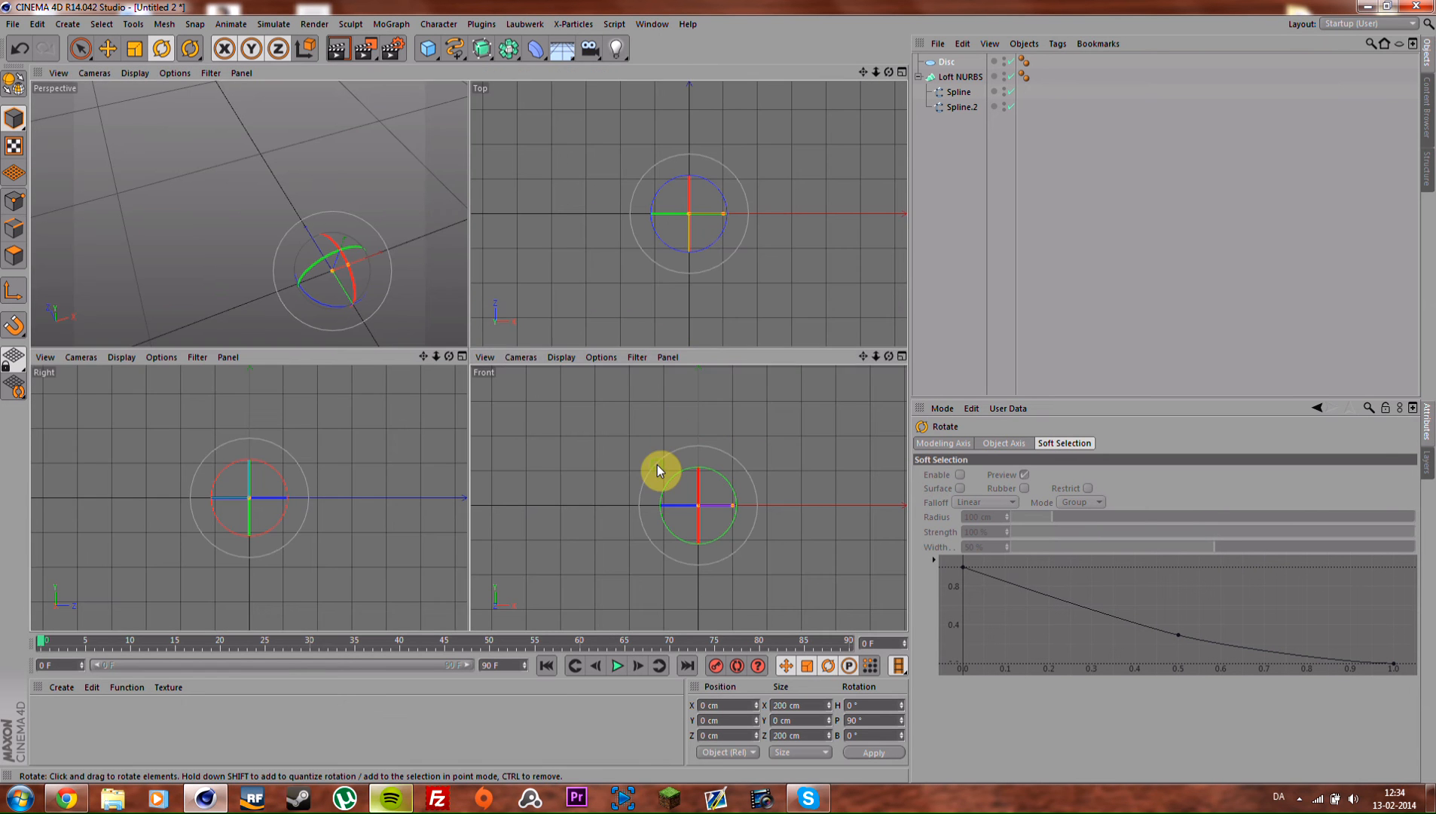
pyautogui.middleClick(658, 464)
pyautogui.click(950, 64)
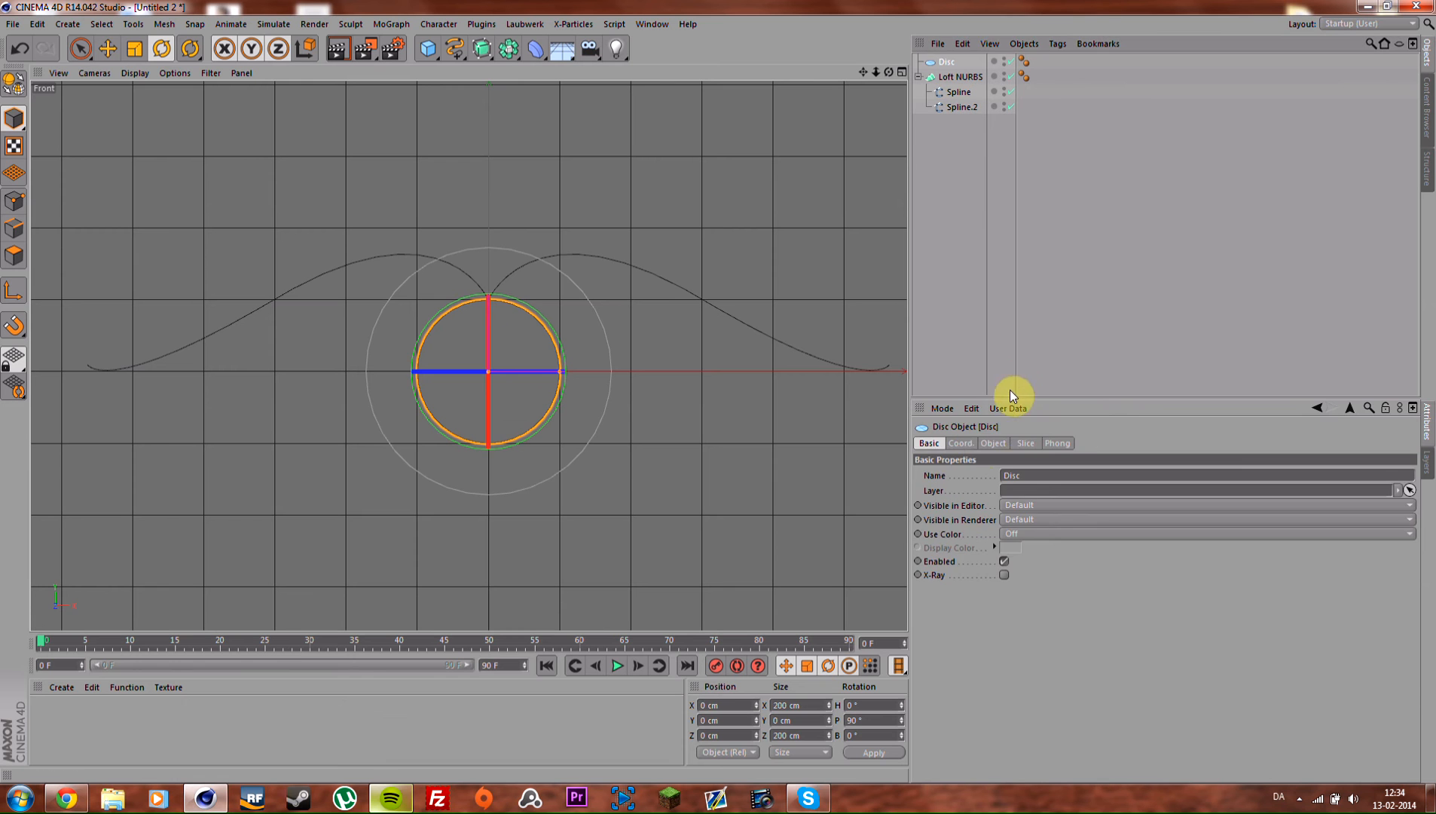
pyautogui.click(993, 443)
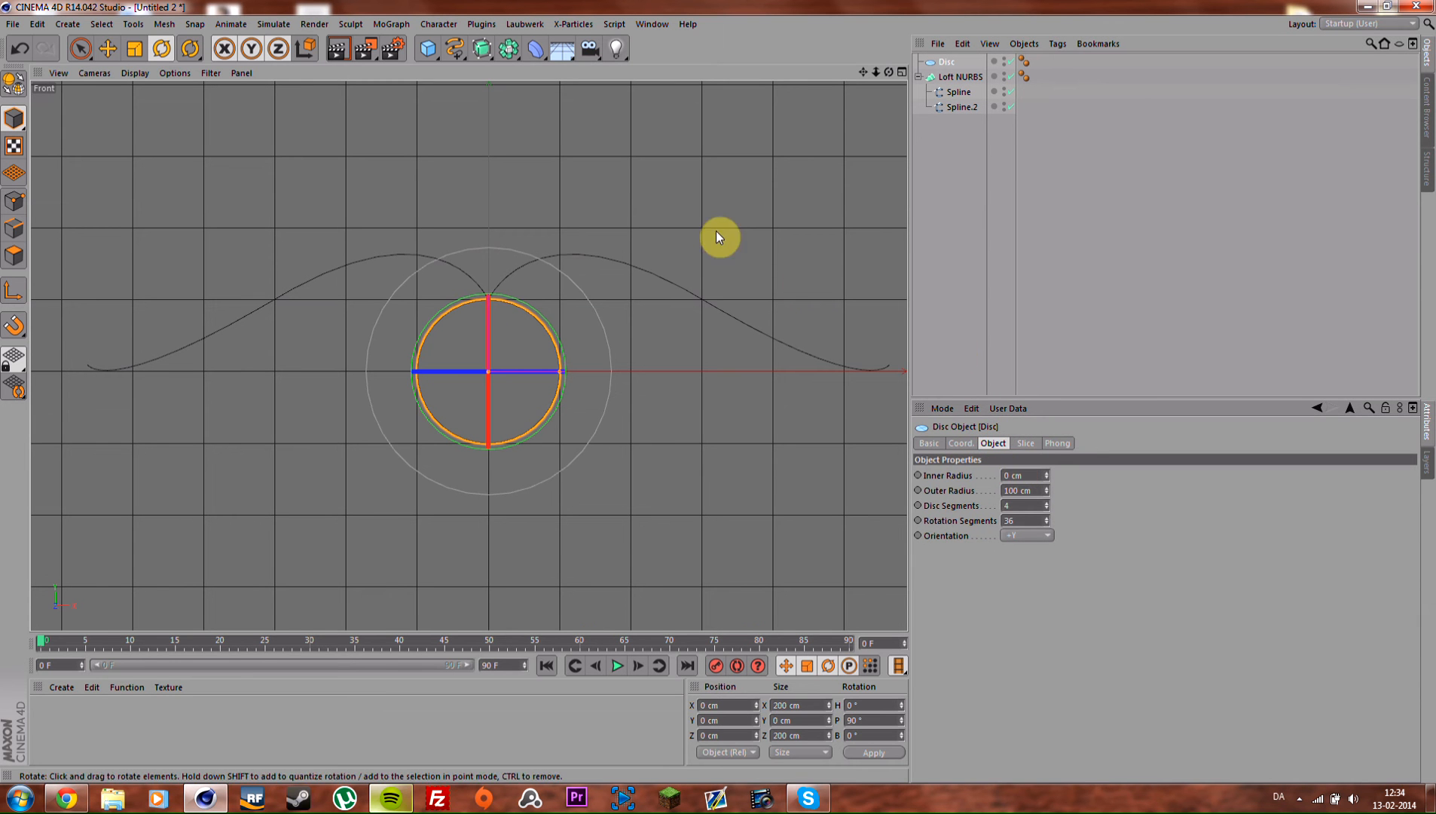
pyautogui.press('e')
pyautogui.moveTo(490, 247); pyautogui.dragTo(514, 63)
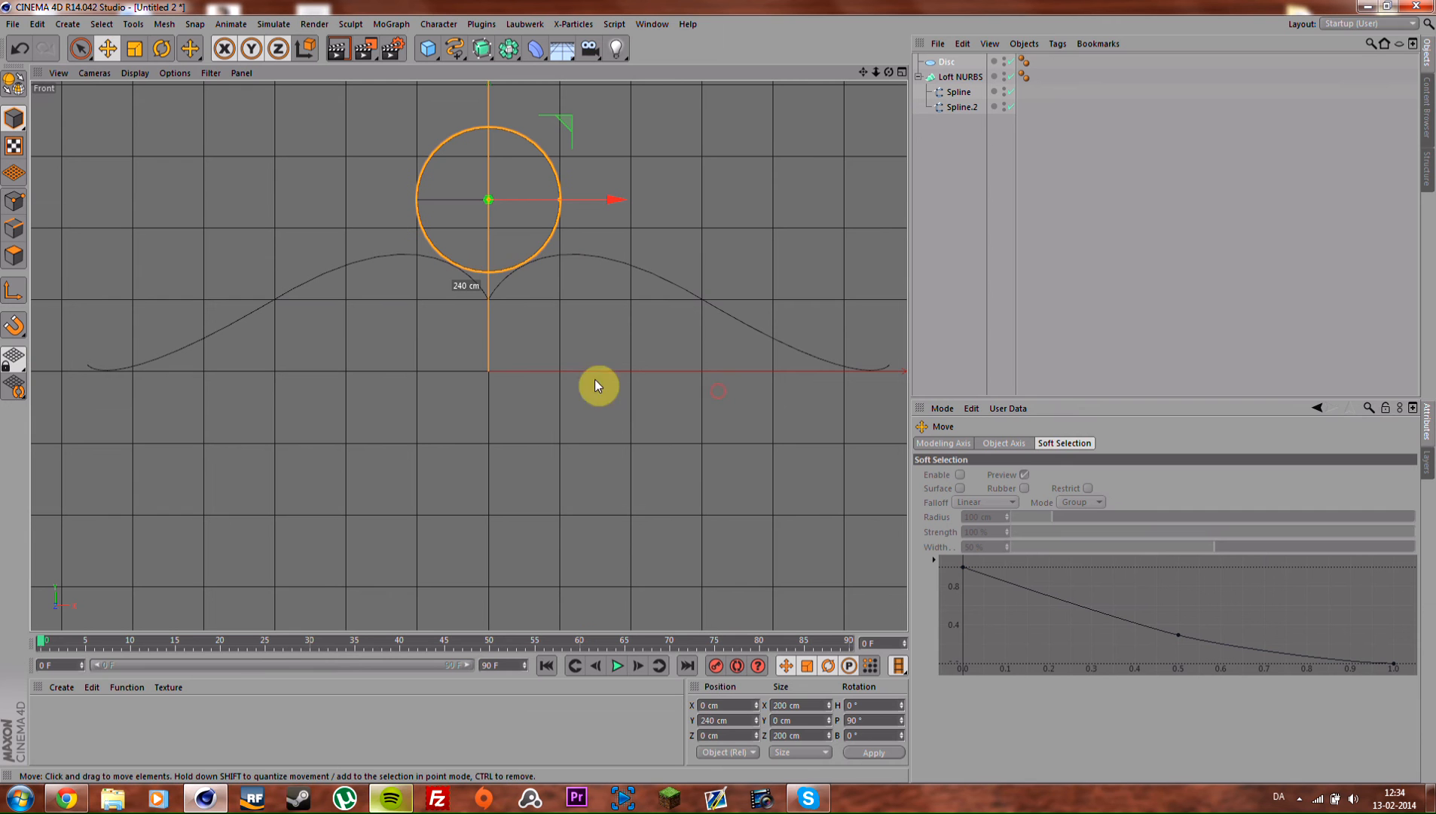
# Step: Examine where the ring meets the pages in the Heart Book.c4d scene and return to the Untitled 2 scene
pyautogui.keyDown('alt'); pyautogui.moveTo(533, 278); pyautogui.dragTo(700, 249, button='right'); pyautogui.keyUp('alt')
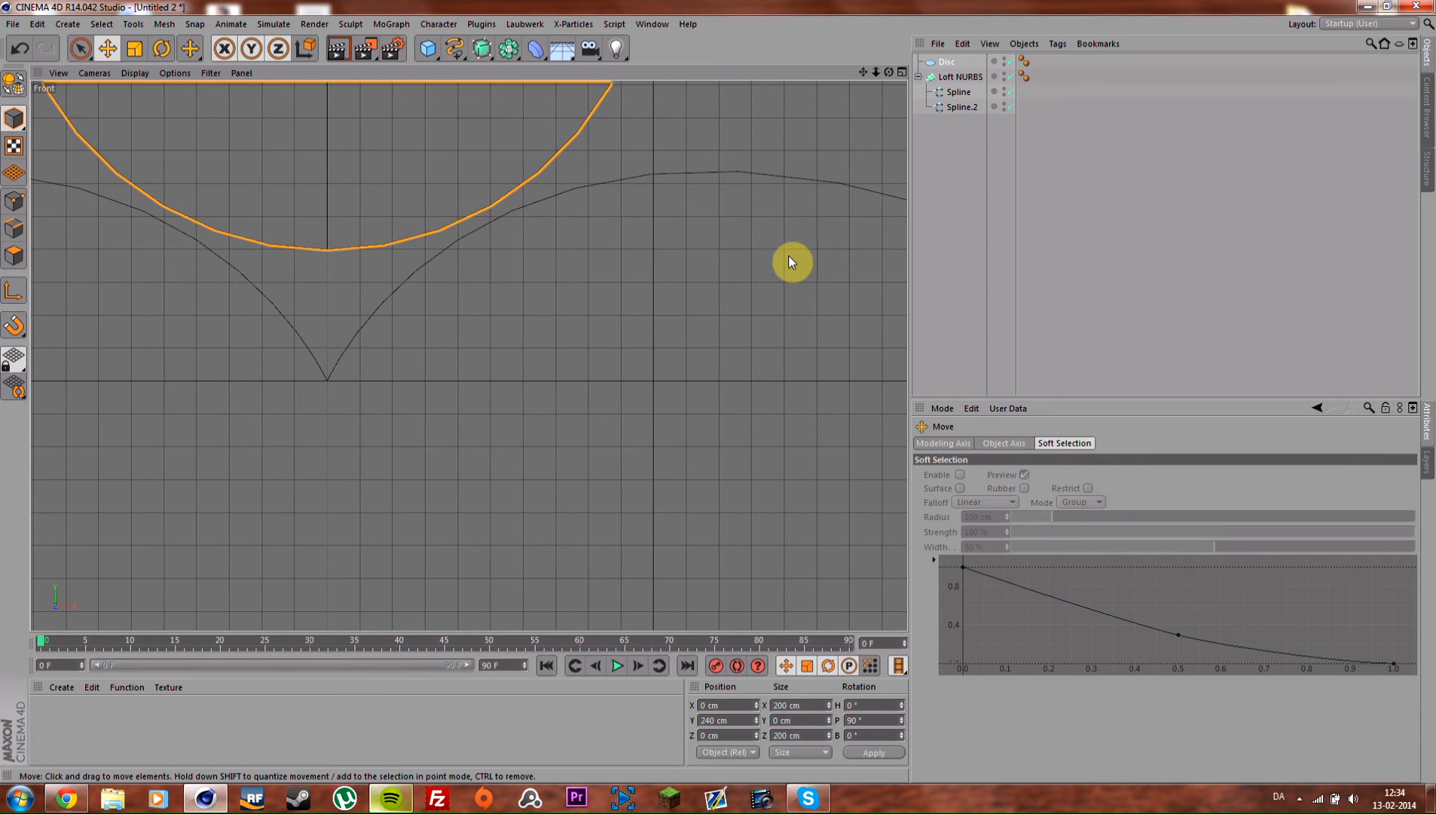
pyautogui.click(652, 24)
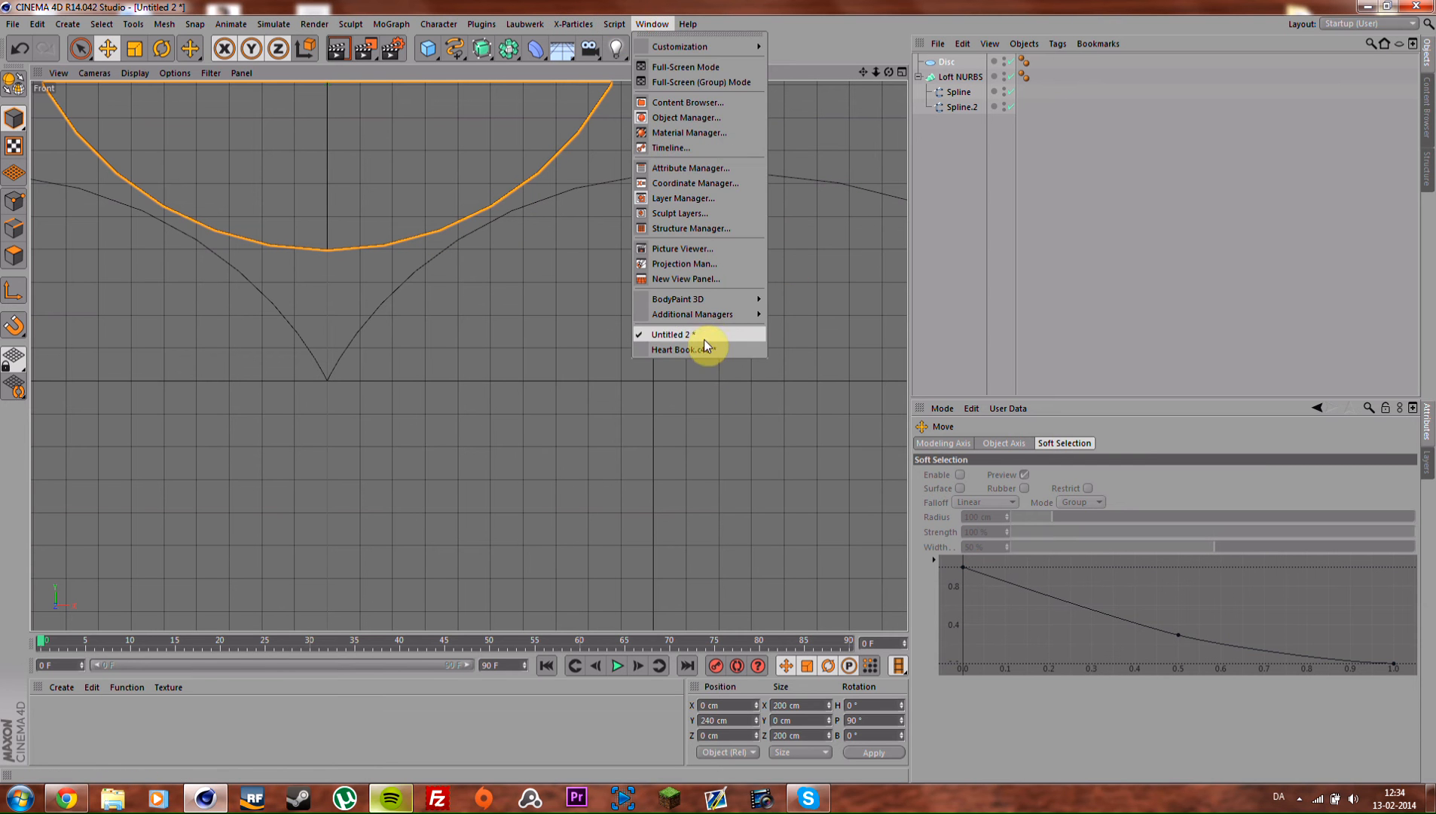
pyautogui.click(706, 347)
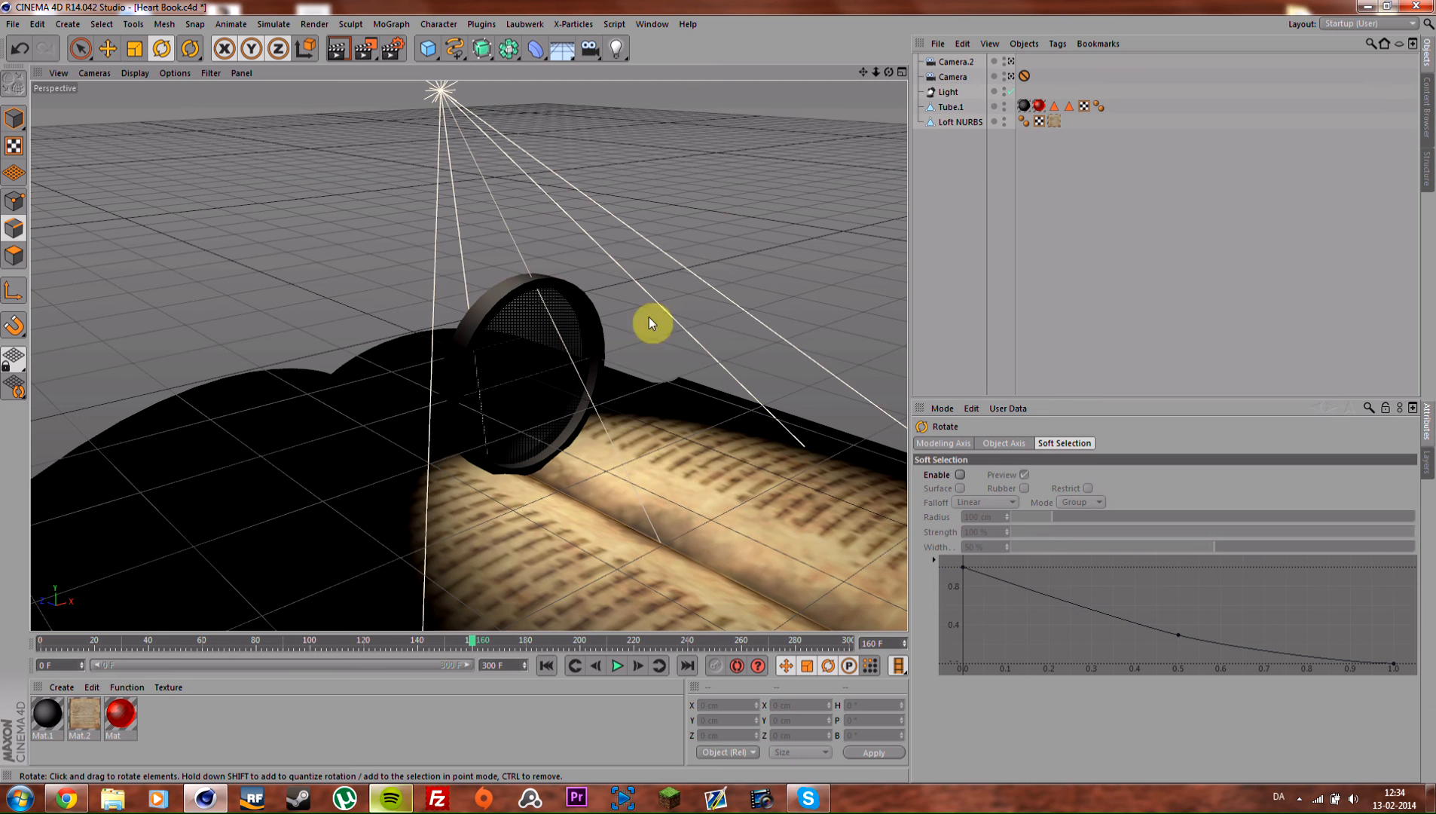
pyautogui.scroll(5, 658, 434)
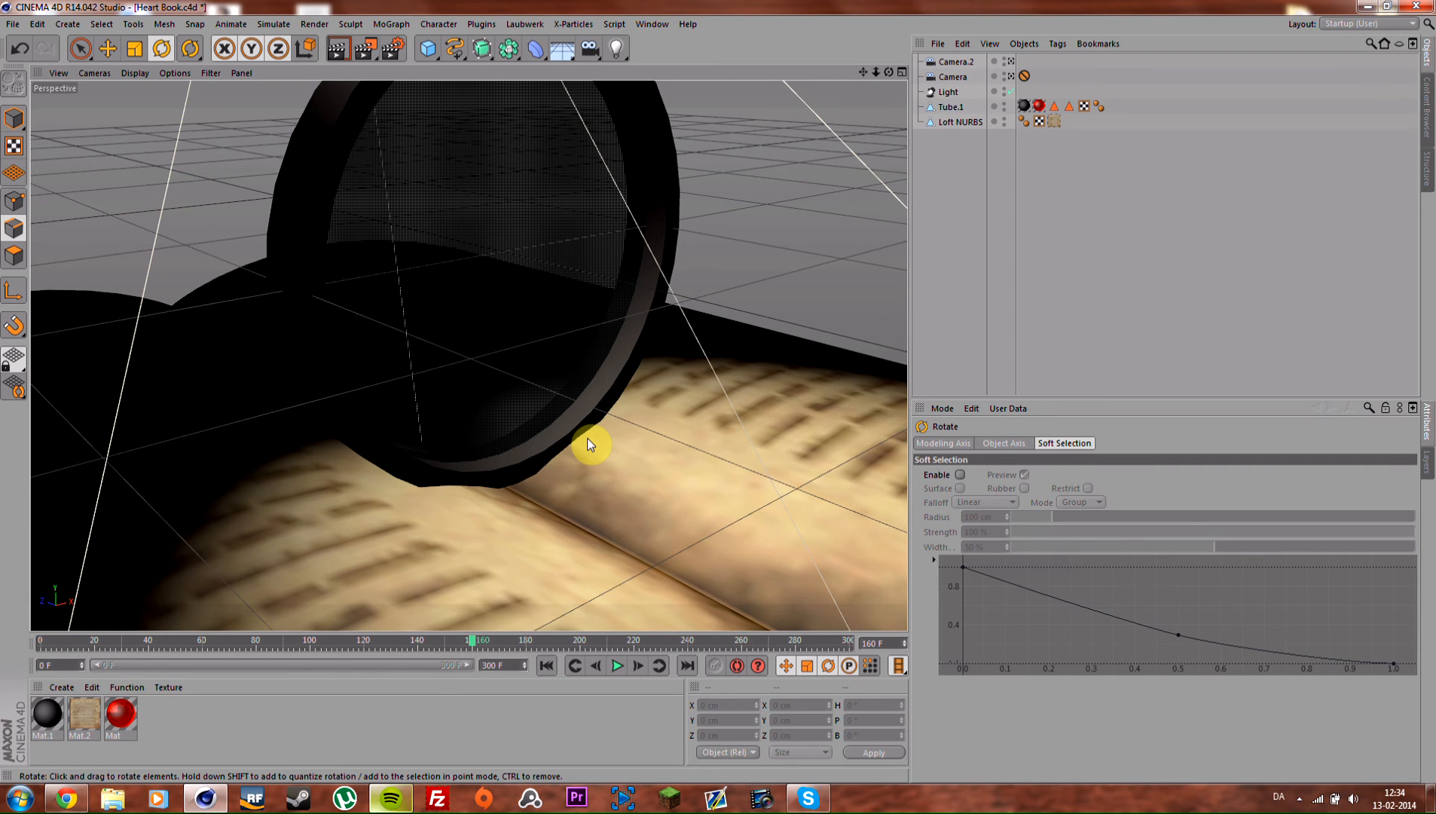
pyautogui.click(661, 27)
pyautogui.click(667, 339)
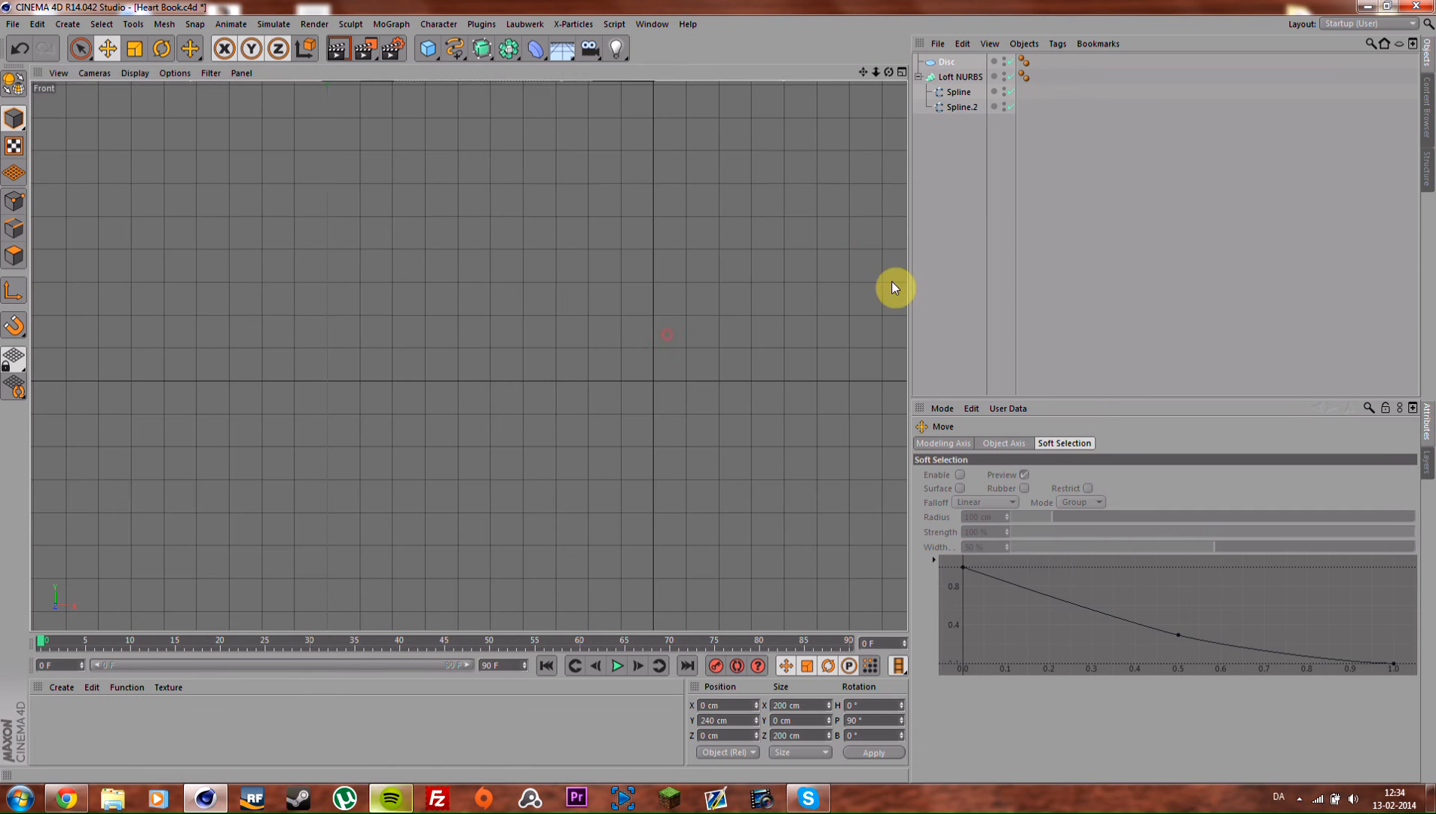
pyautogui.scroll(-5, 532, 250)
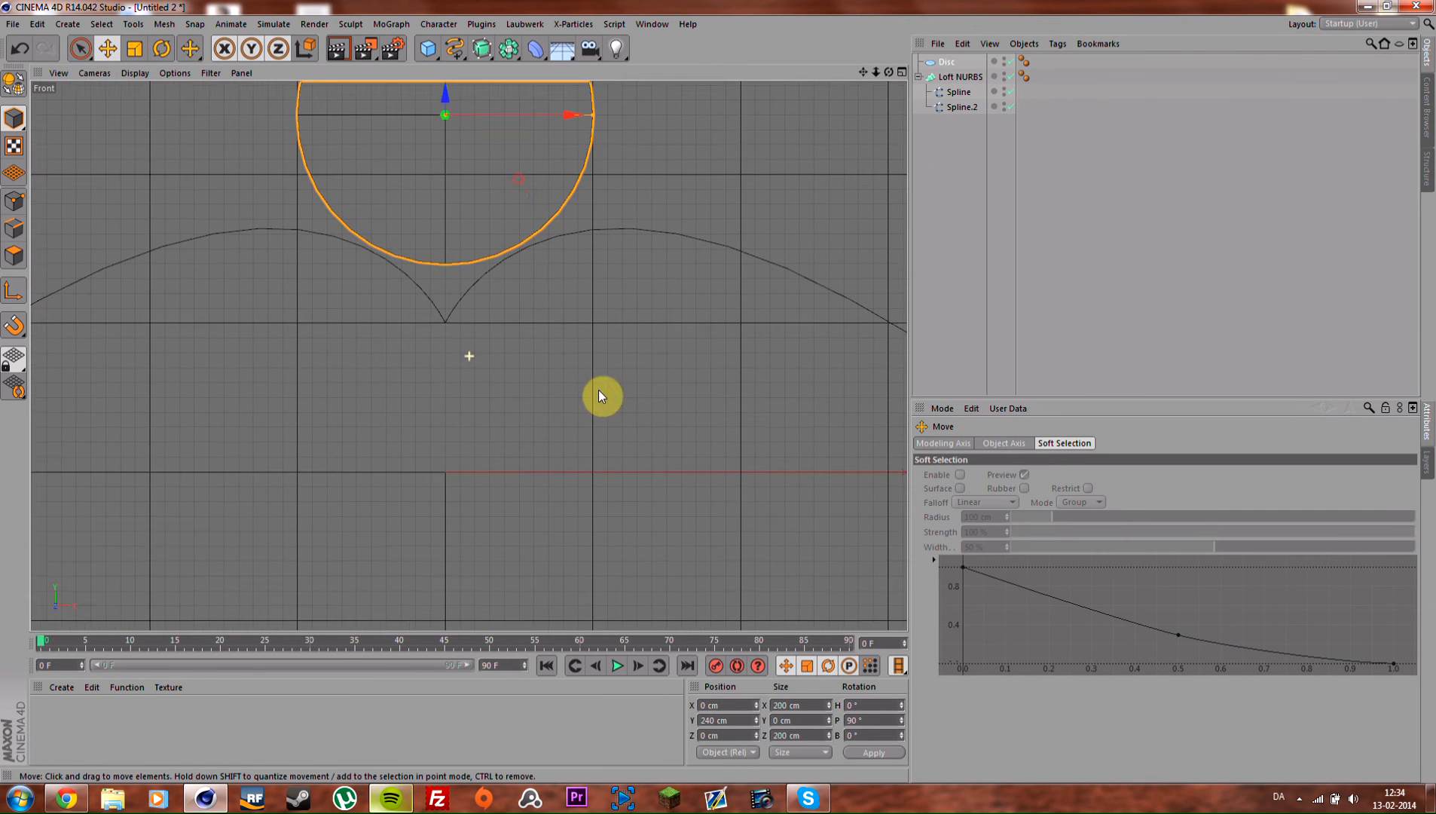
# Step: Add a Tube object to the scene and rotate its pitch to 90° so it stands upright
pyautogui.middleClick(591, 304)
pyautogui.middleClick(343, 243)
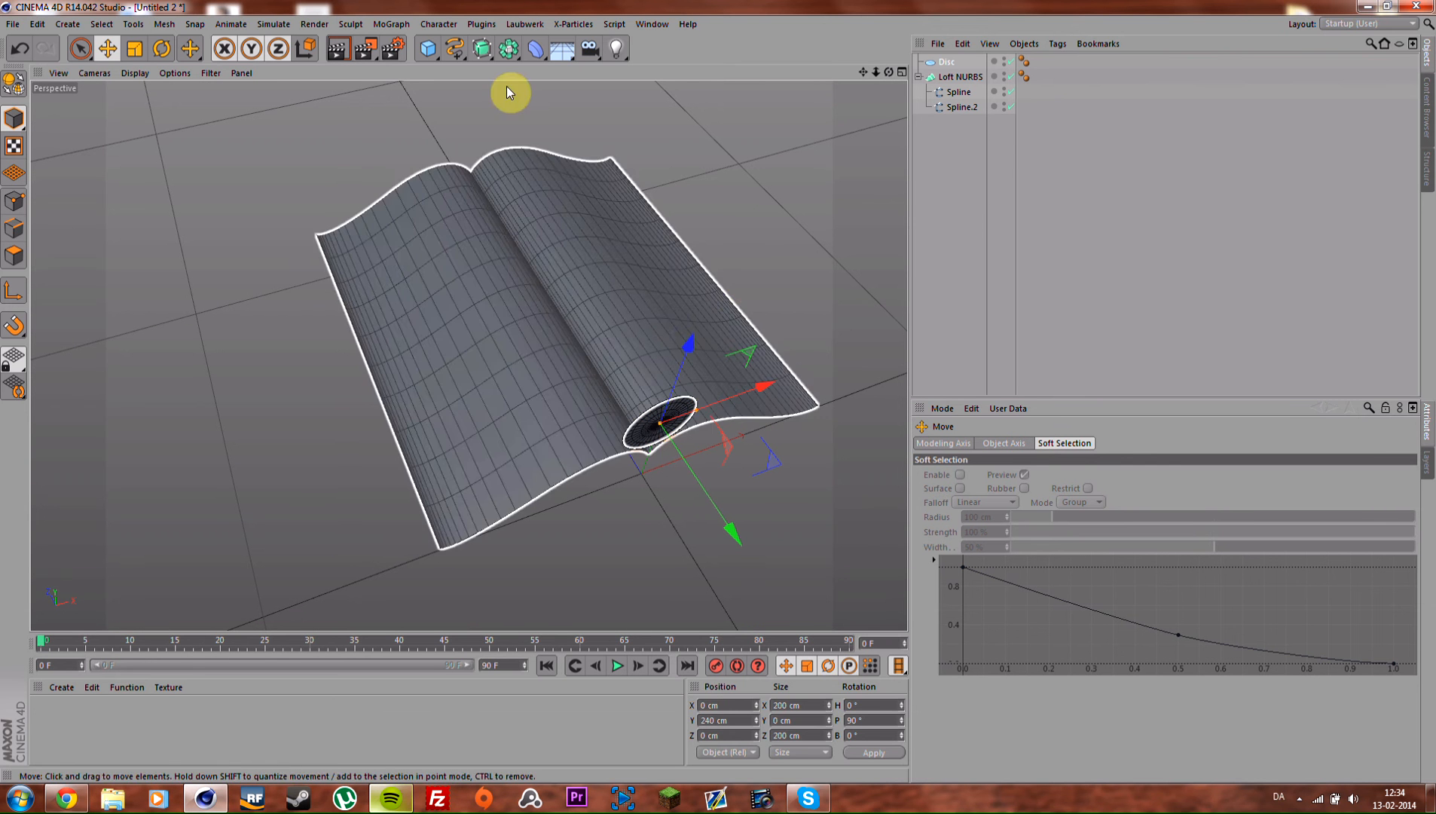
pyautogui.click(427, 48)
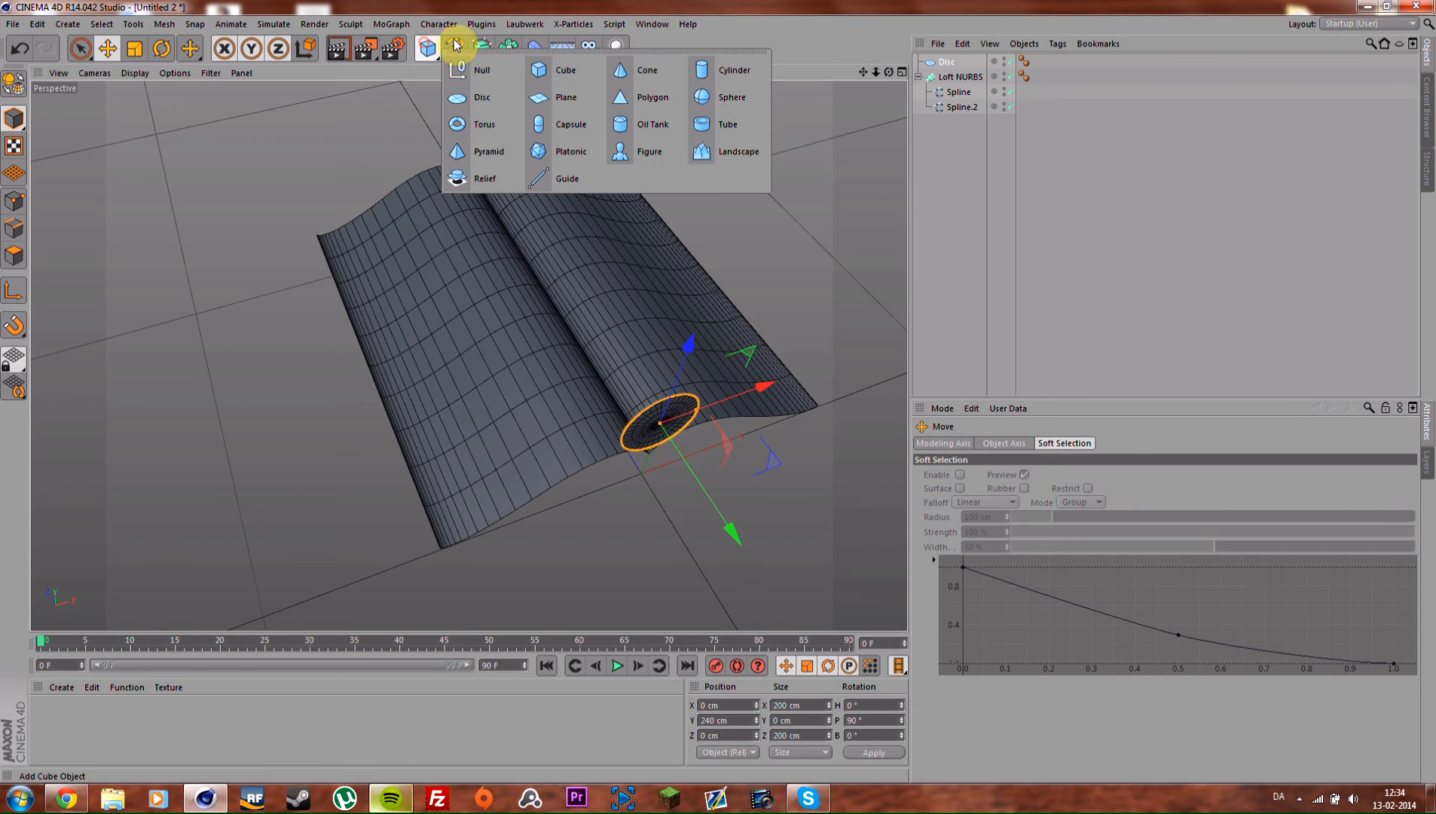
pyautogui.click(725, 124)
pyautogui.press('r')
pyautogui.moveTo(678, 454); pyautogui.dragTo(685, 507)
# Step: Raise the tube to Y 240 cm in the front view so it is concentric with the disc
pyautogui.middleClick(693, 497)
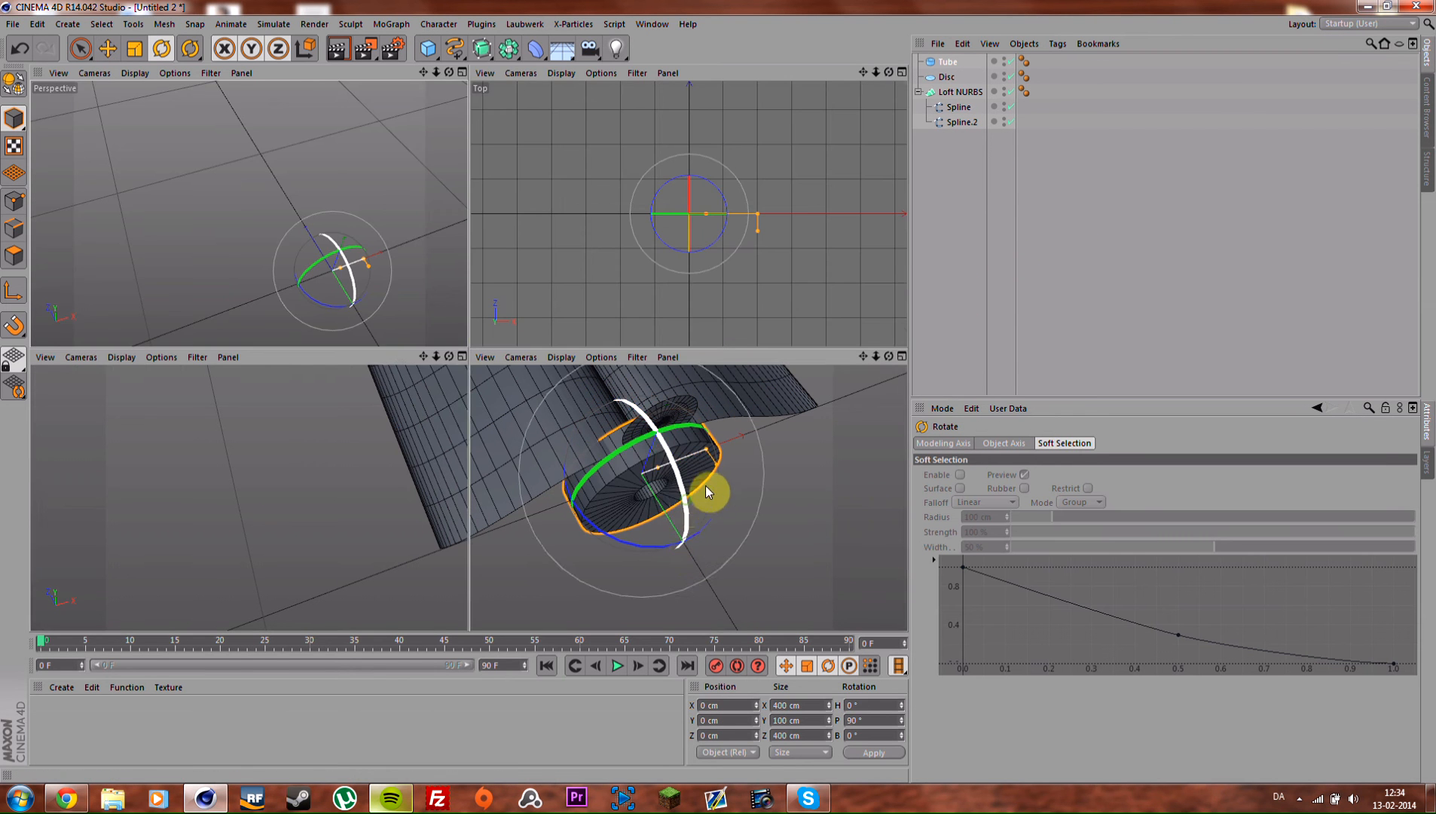
pyautogui.middleClick(687, 448)
pyautogui.moveTo(635, 525); pyautogui.dragTo(681, 289, button='middle')
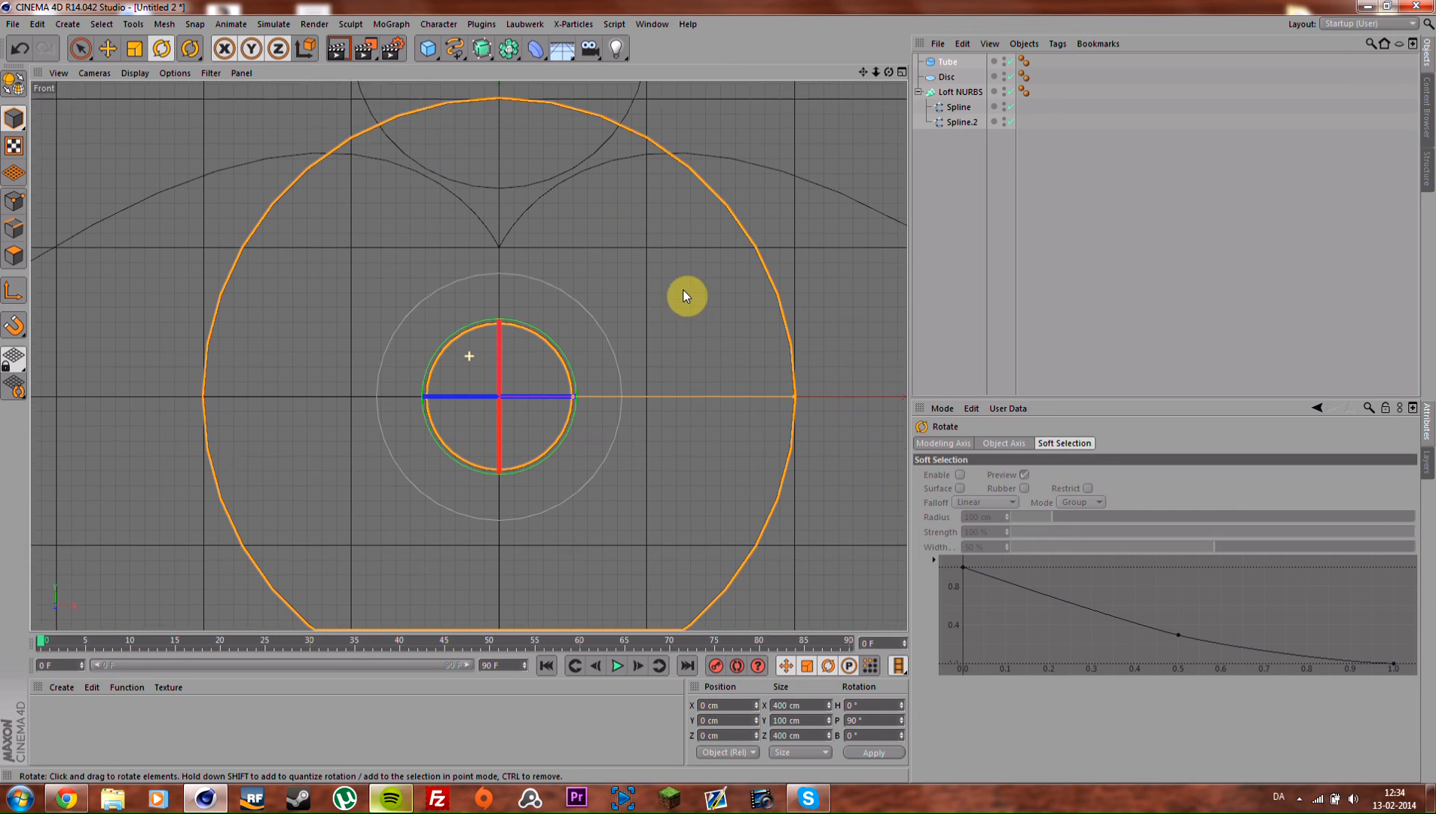
pyautogui.moveTo(641, 234); pyautogui.dragTo(641, 407, button='middle')
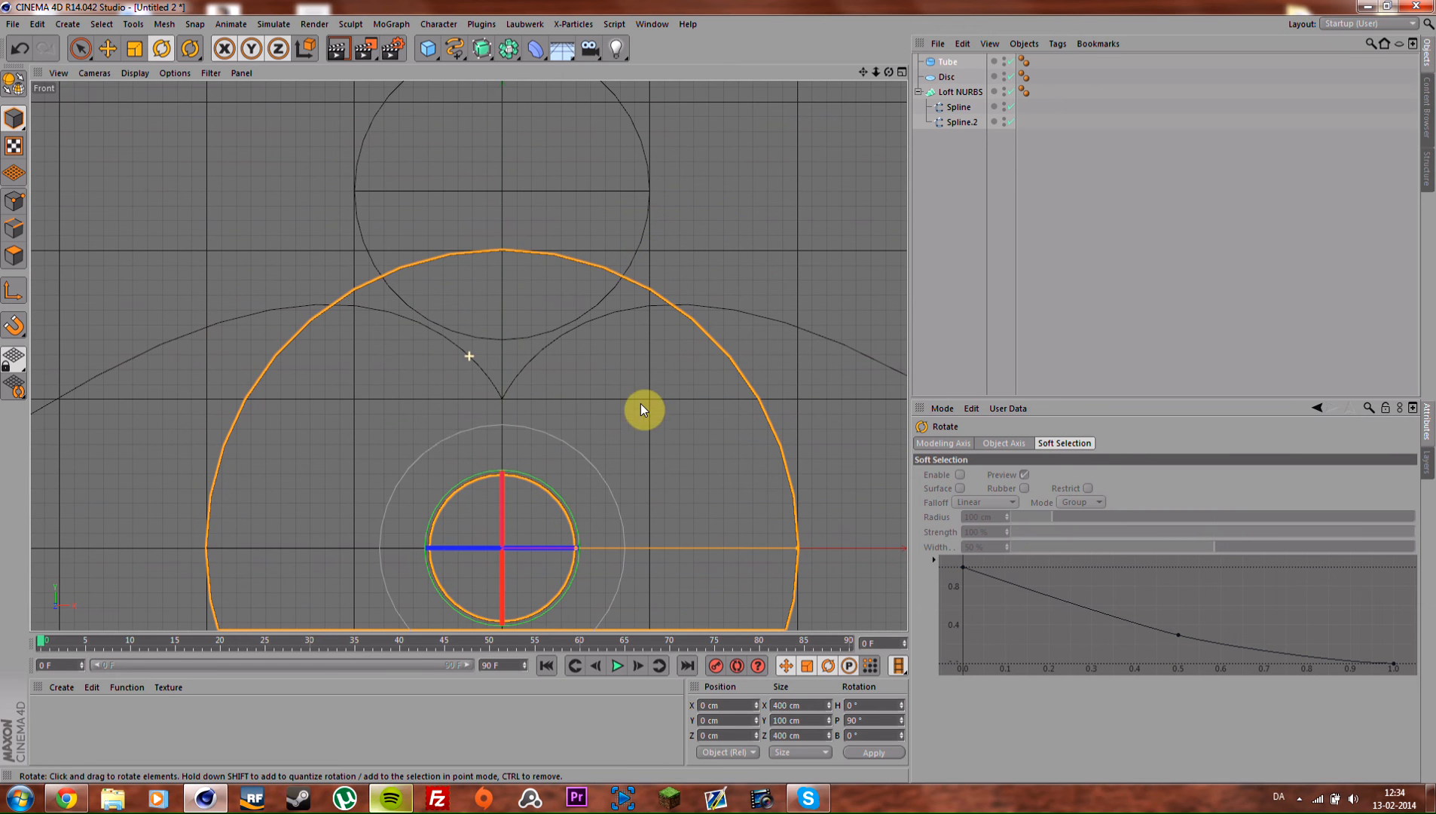
pyautogui.press('e')
pyautogui.moveTo(497, 422); pyautogui.dragTo(535, 67)
pyautogui.moveTo(562, 427); pyautogui.dragTo(572, 532, button='middle')
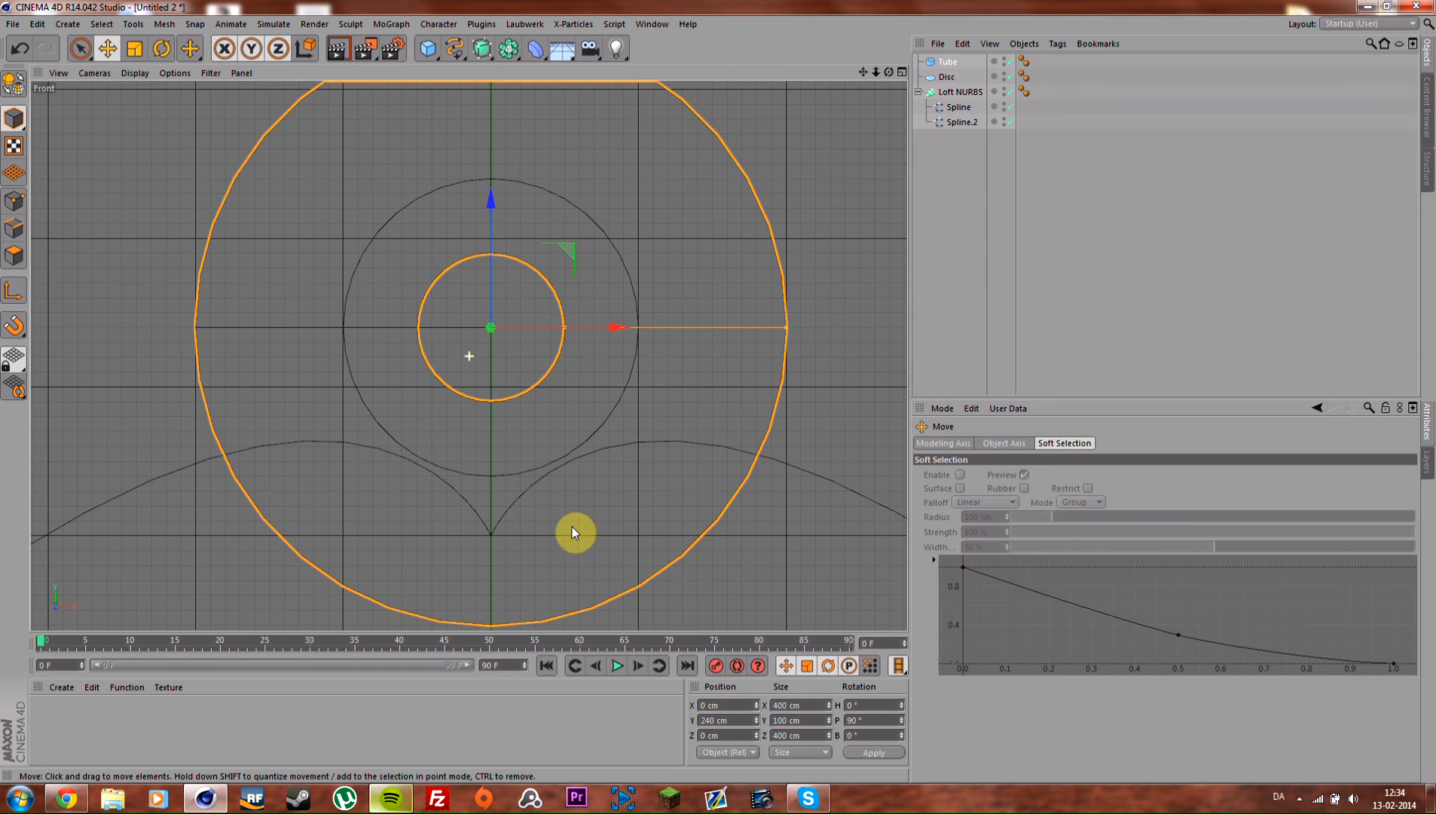
# Step: Set the tube's inner radius to 100 cm, outer radius to 105 cm and height to 15 cm
pyautogui.moveTo(565, 328); pyautogui.dragTo(641, 328)
pyautogui.click(949, 64)
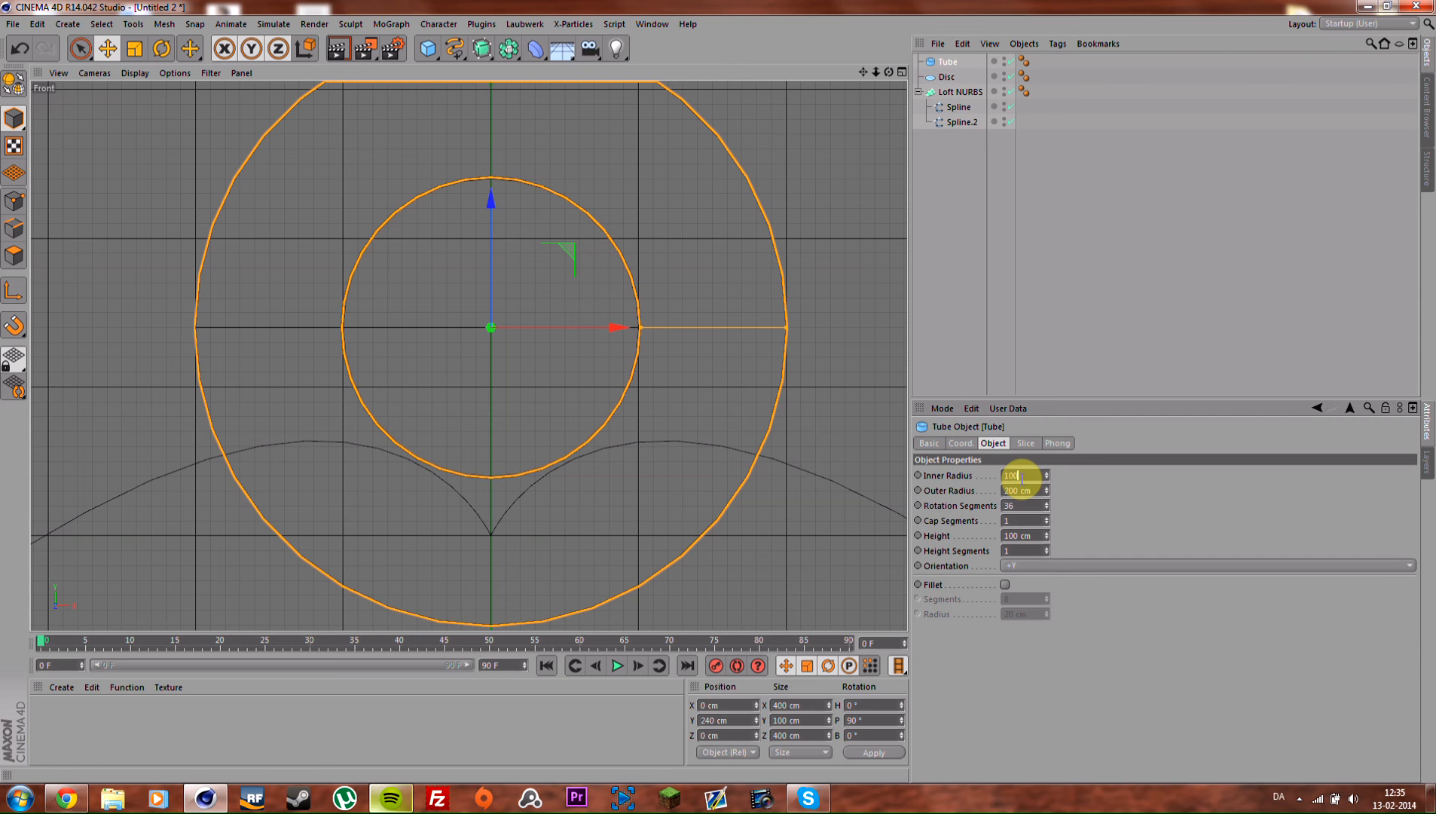
pyautogui.press('Return')
pyautogui.write('10')
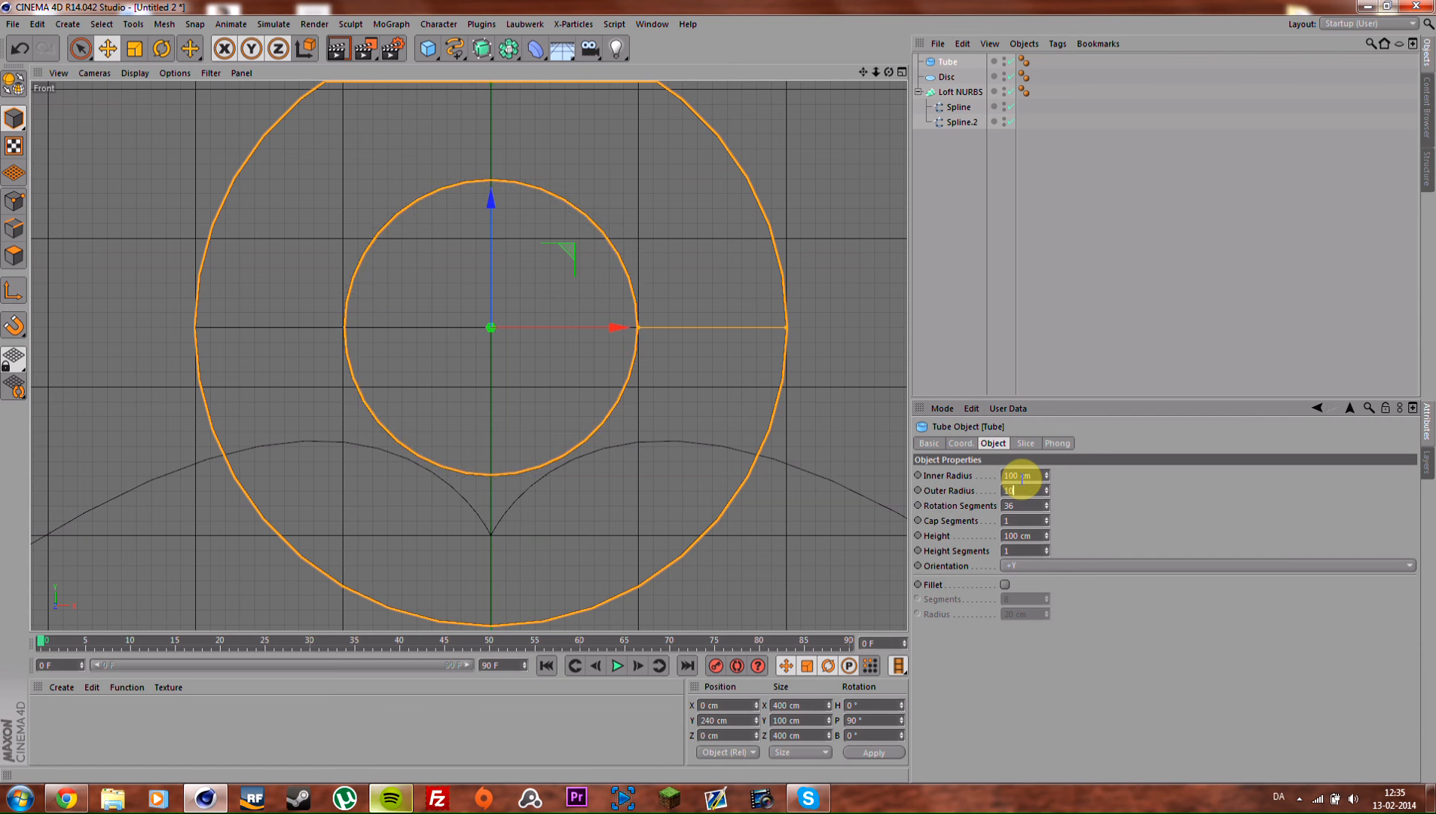
pyautogui.write('5')
pyautogui.press('Return')
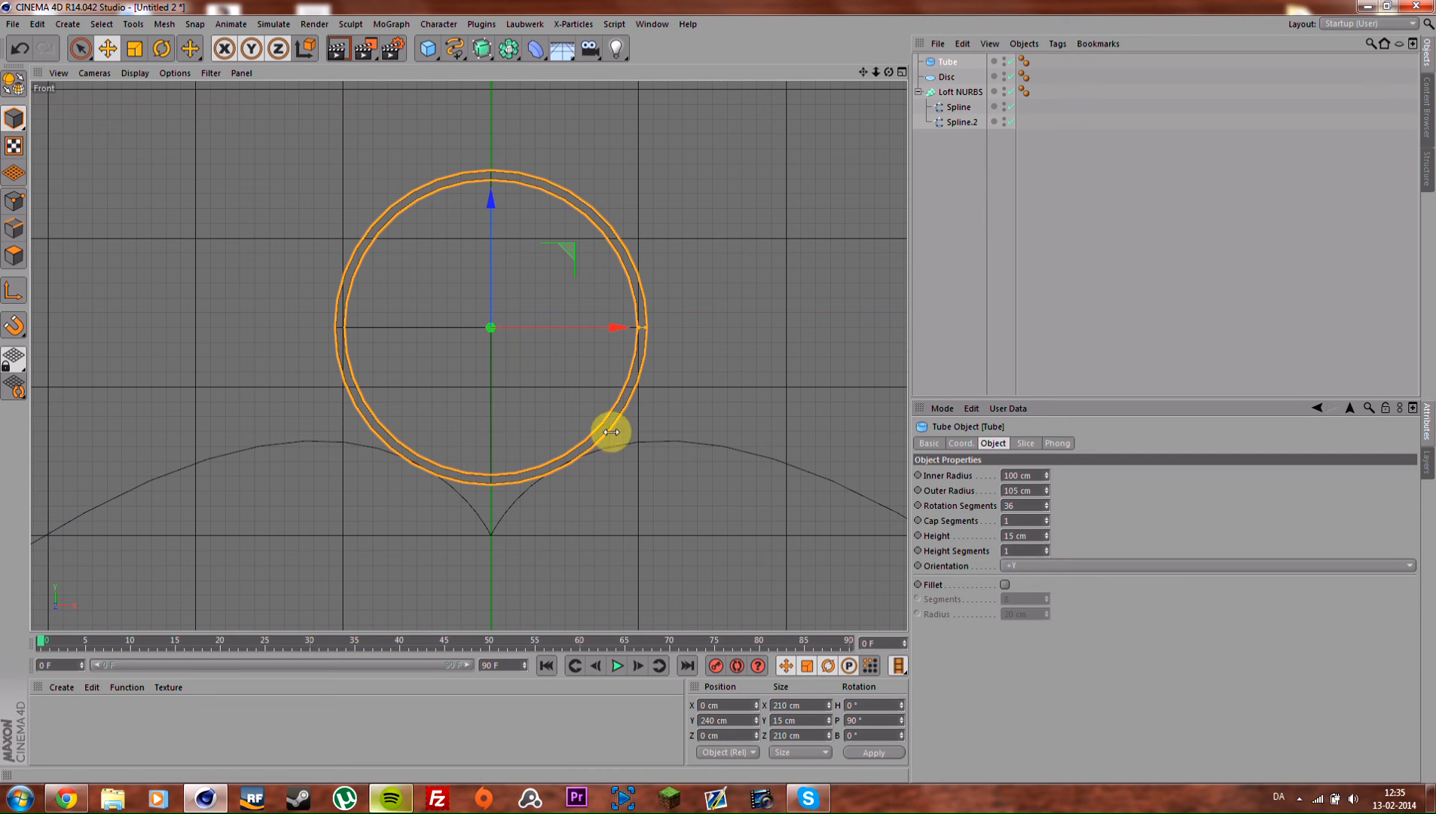
# Step: Inspect the tube and disc from the perspective and top views to check their alignment at the book's edge
pyautogui.middleClick(475, 393)
pyautogui.middleClick(400, 314)
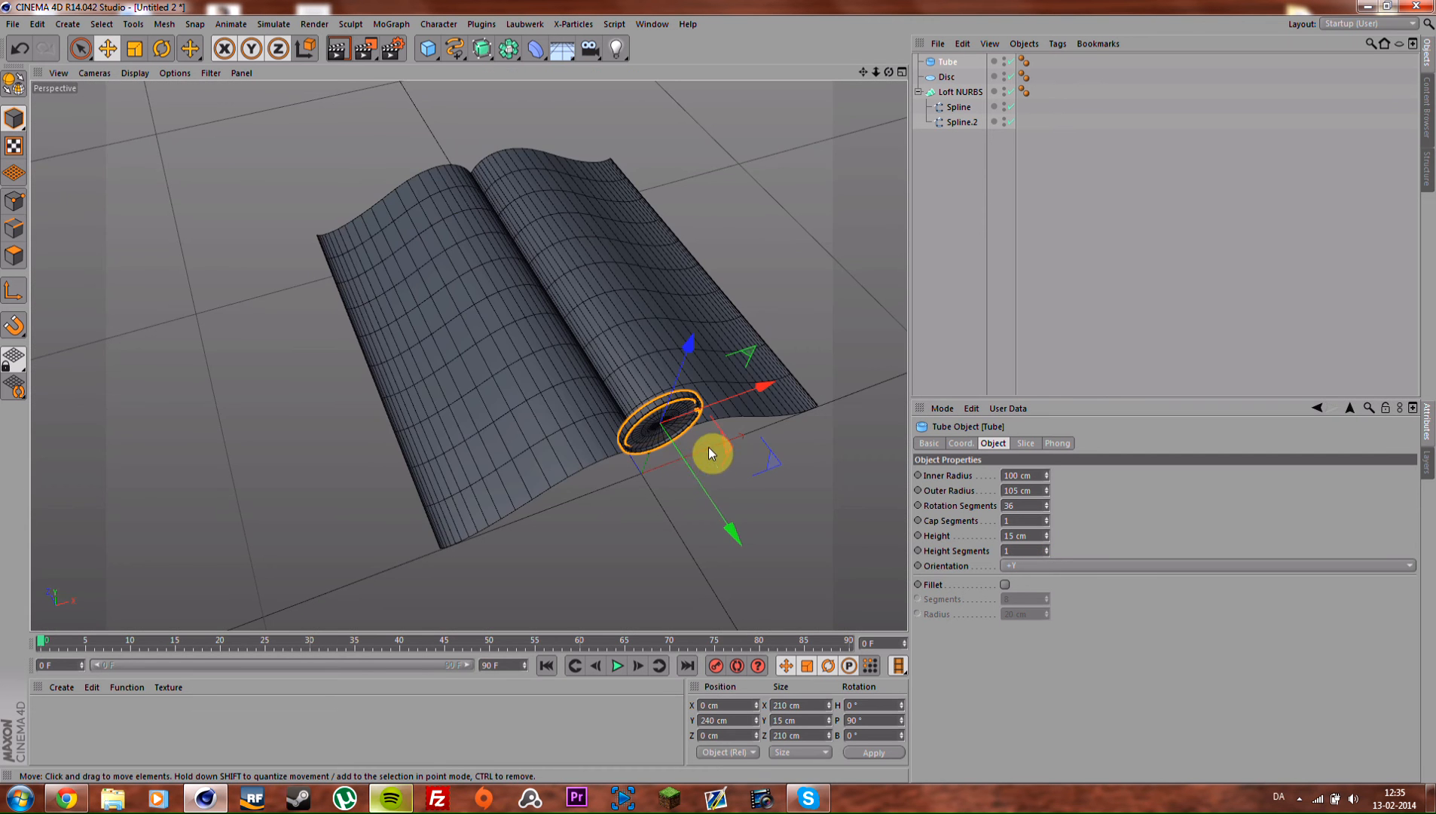
pyautogui.keyDown('alt'); pyautogui.moveTo(671, 452); pyautogui.dragTo(542, 406, button='middle'); pyautogui.keyUp('alt')
pyautogui.keyDown('alt'); pyautogui.moveTo(546, 406); pyautogui.dragTo(581, 422); pyautogui.keyUp('alt')
pyautogui.keyDown('alt'); pyautogui.moveTo(634, 388); pyautogui.dragTo(708, 327, button='right'); pyautogui.keyUp('alt')
pyautogui.keyDown('alt'); pyautogui.moveTo(468, 356); pyautogui.dragTo(713, 300); pyautogui.keyUp('alt')
pyautogui.middleClick(713, 301)
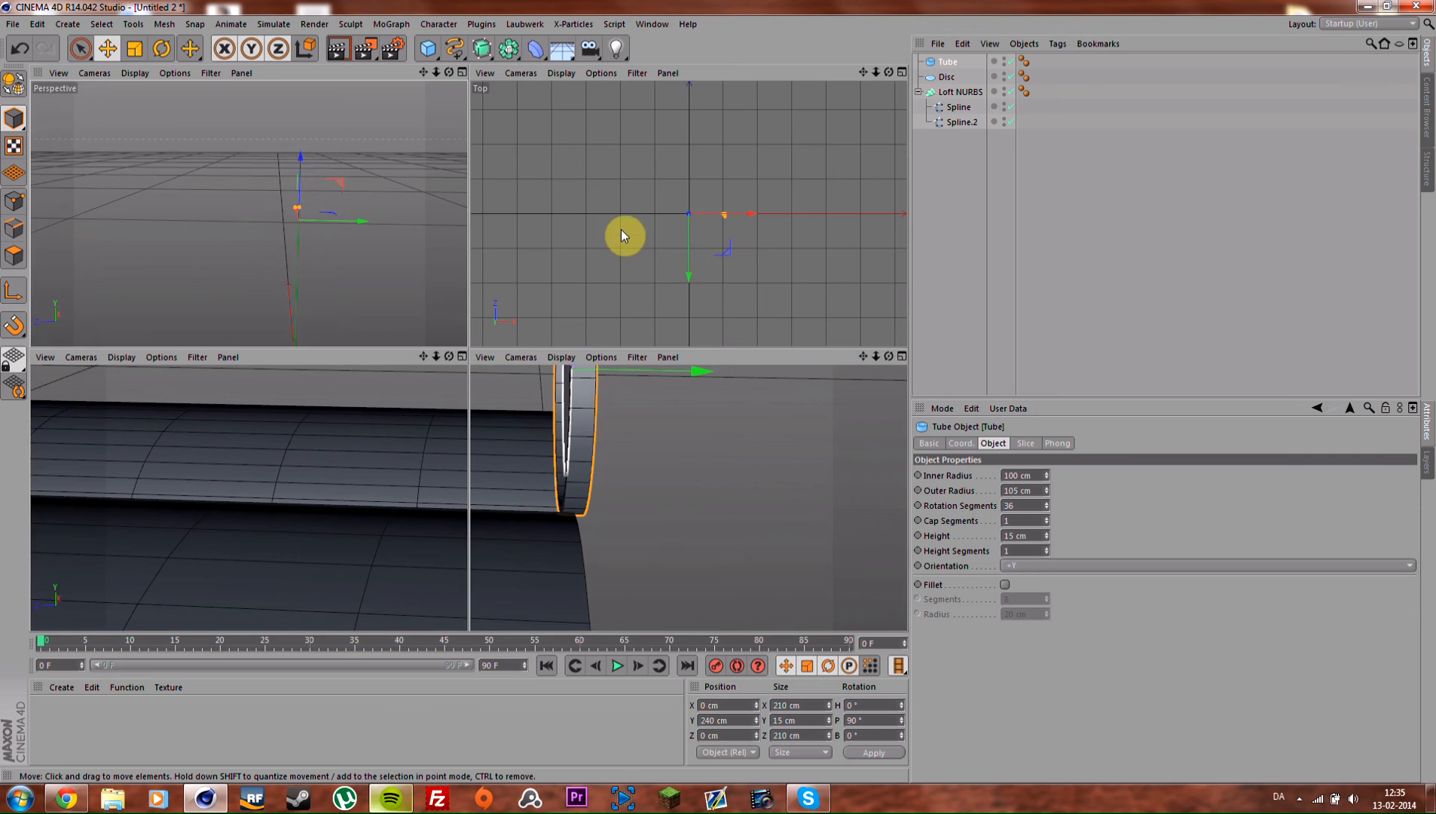
pyautogui.middleClick(608, 228)
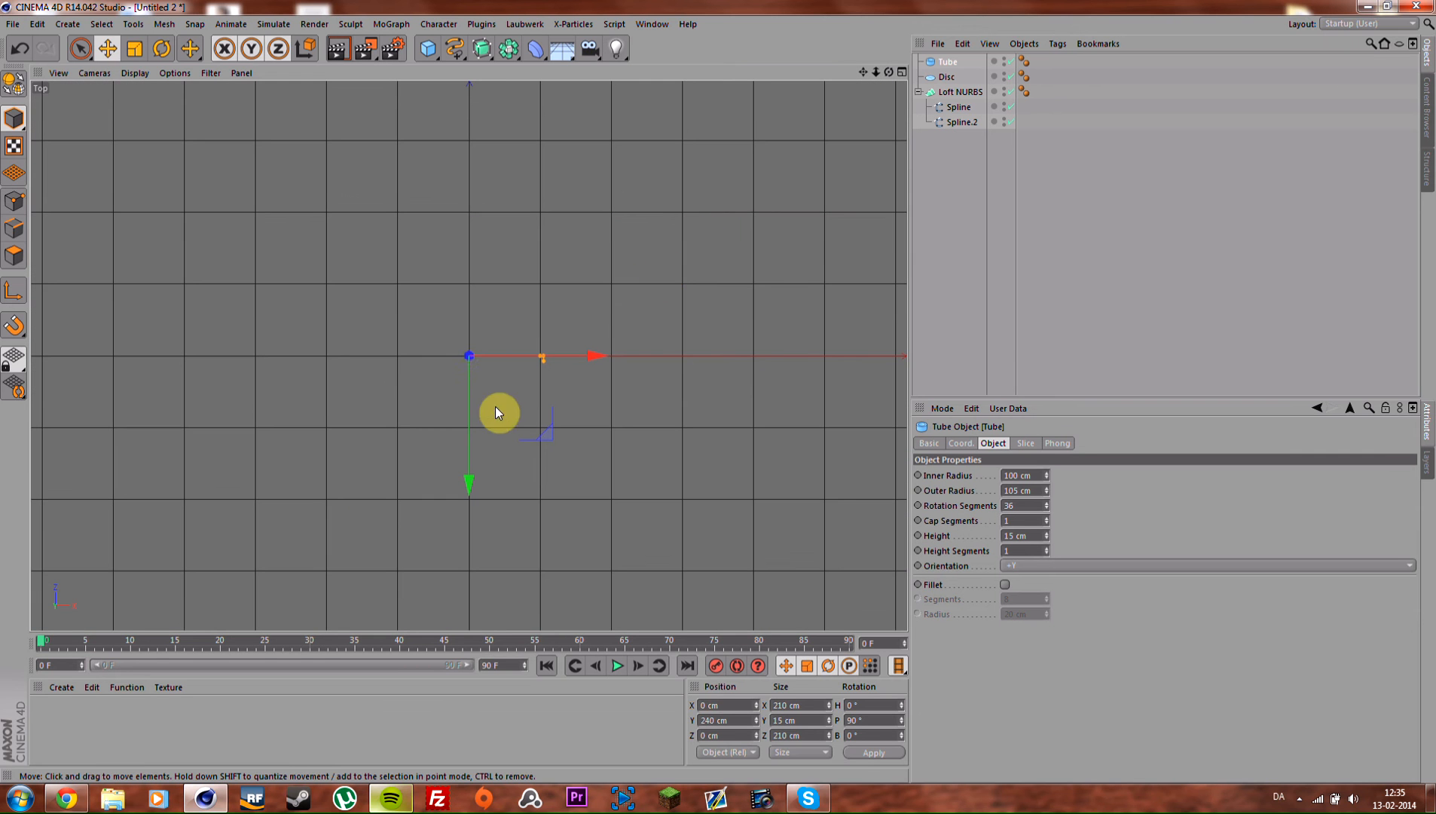
pyautogui.keyDown('alt'); pyautogui.moveTo(446, 351); pyautogui.dragTo(655, 312, button='right'); pyautogui.keyUp('alt')
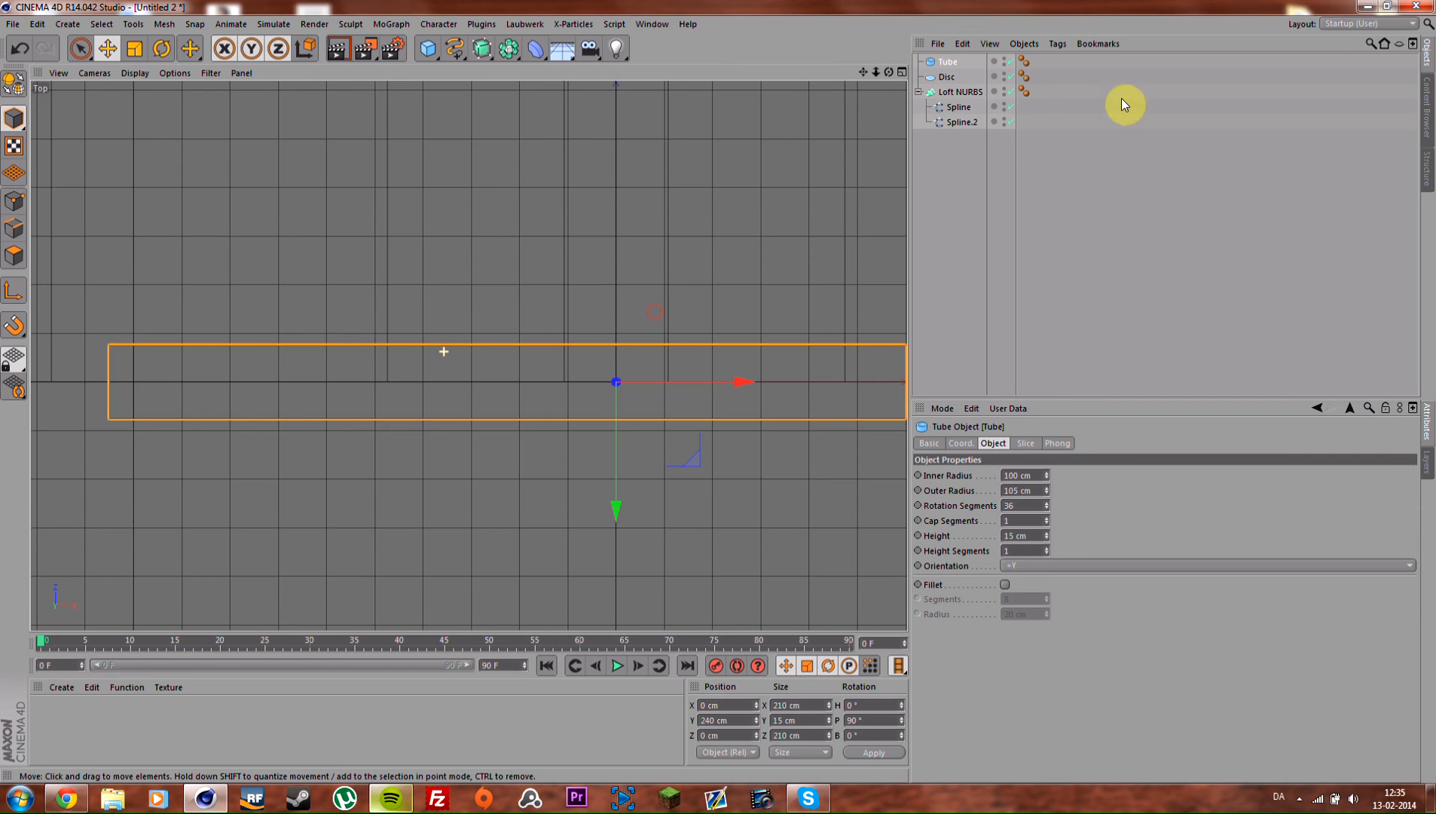
# Step: Group the Tube and Disc under a null and name it Glass
pyautogui.keyDown('ctrl'); pyautogui.click(946, 77); pyautogui.keyUp('ctrl')
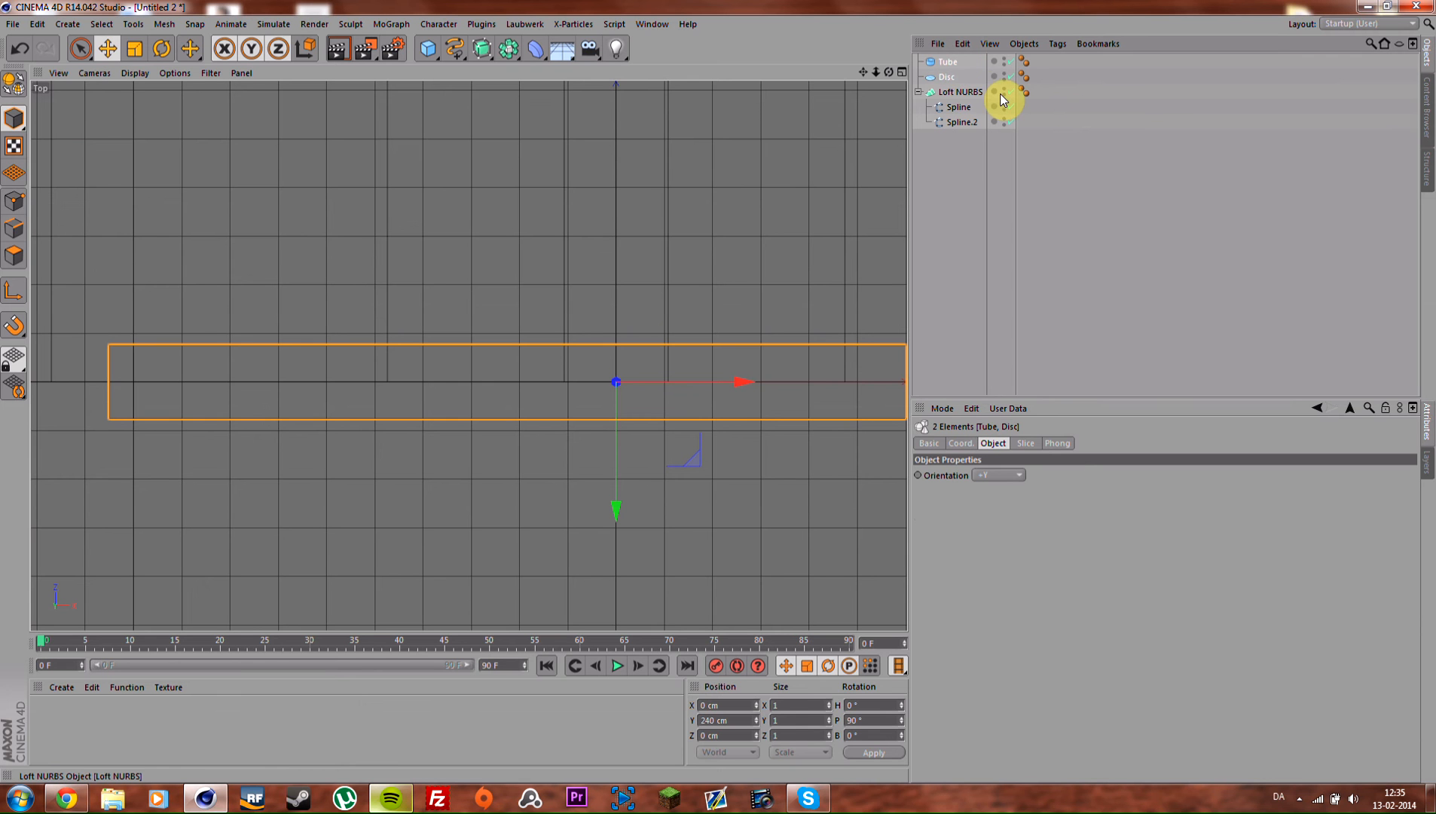
pyautogui.hotkey('alt', 'g')
pyautogui.doubleClick(947, 62)
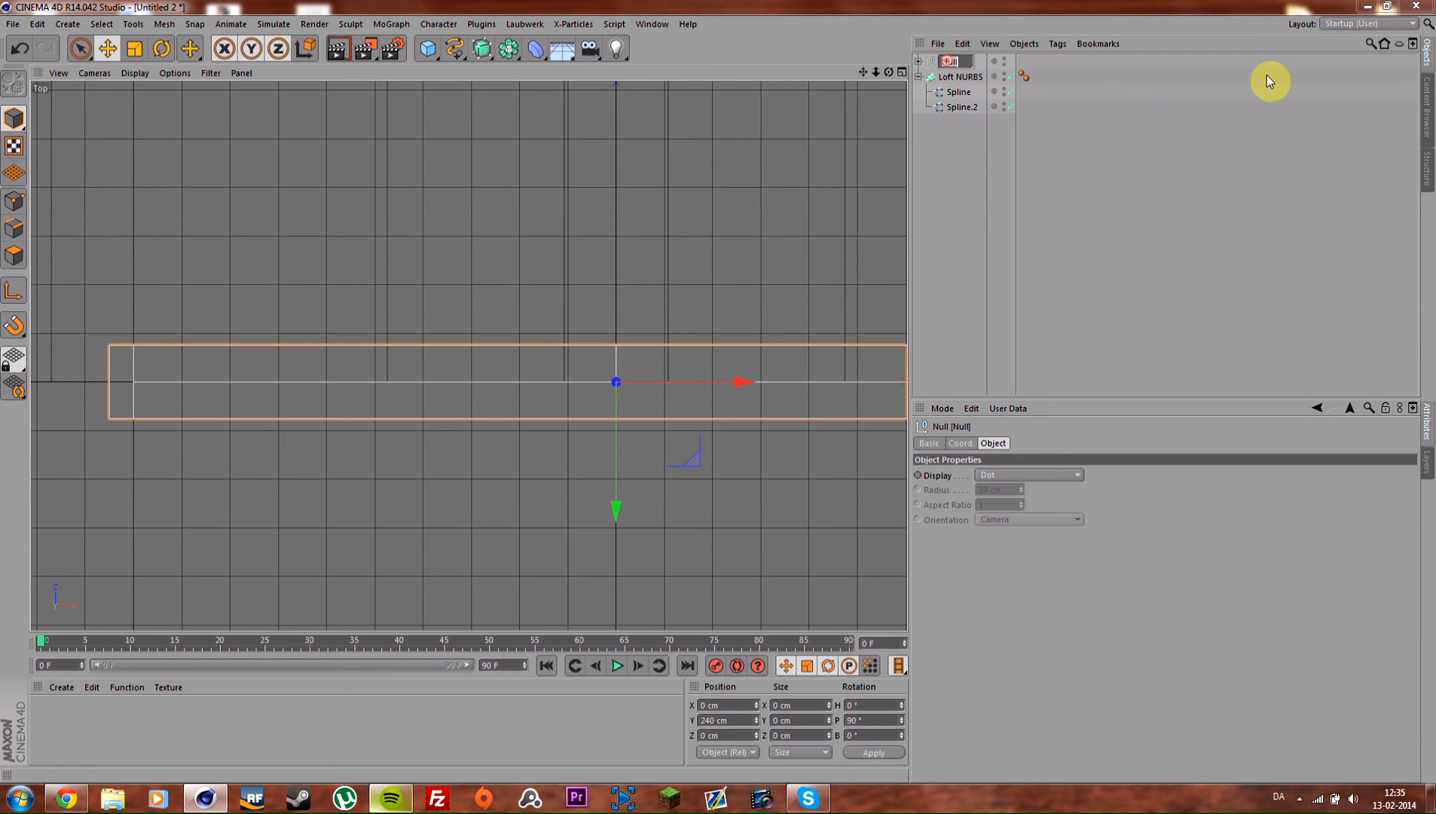
pyautogui.write('Glass')
pyautogui.press('Return')
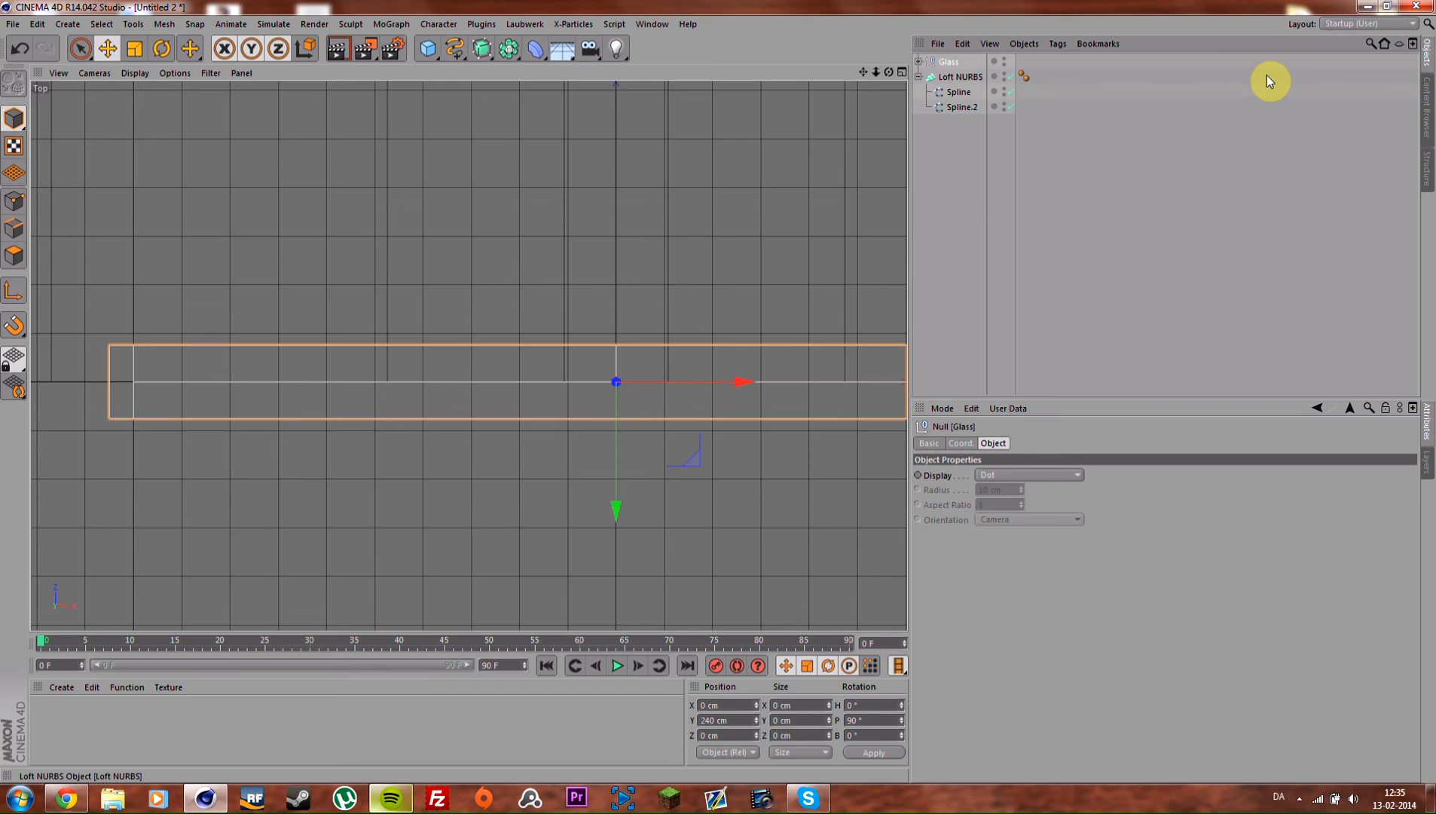
# Step: Rename the Loft NURBS object as Pages and clear the selection
pyautogui.doubleClick(953, 76)
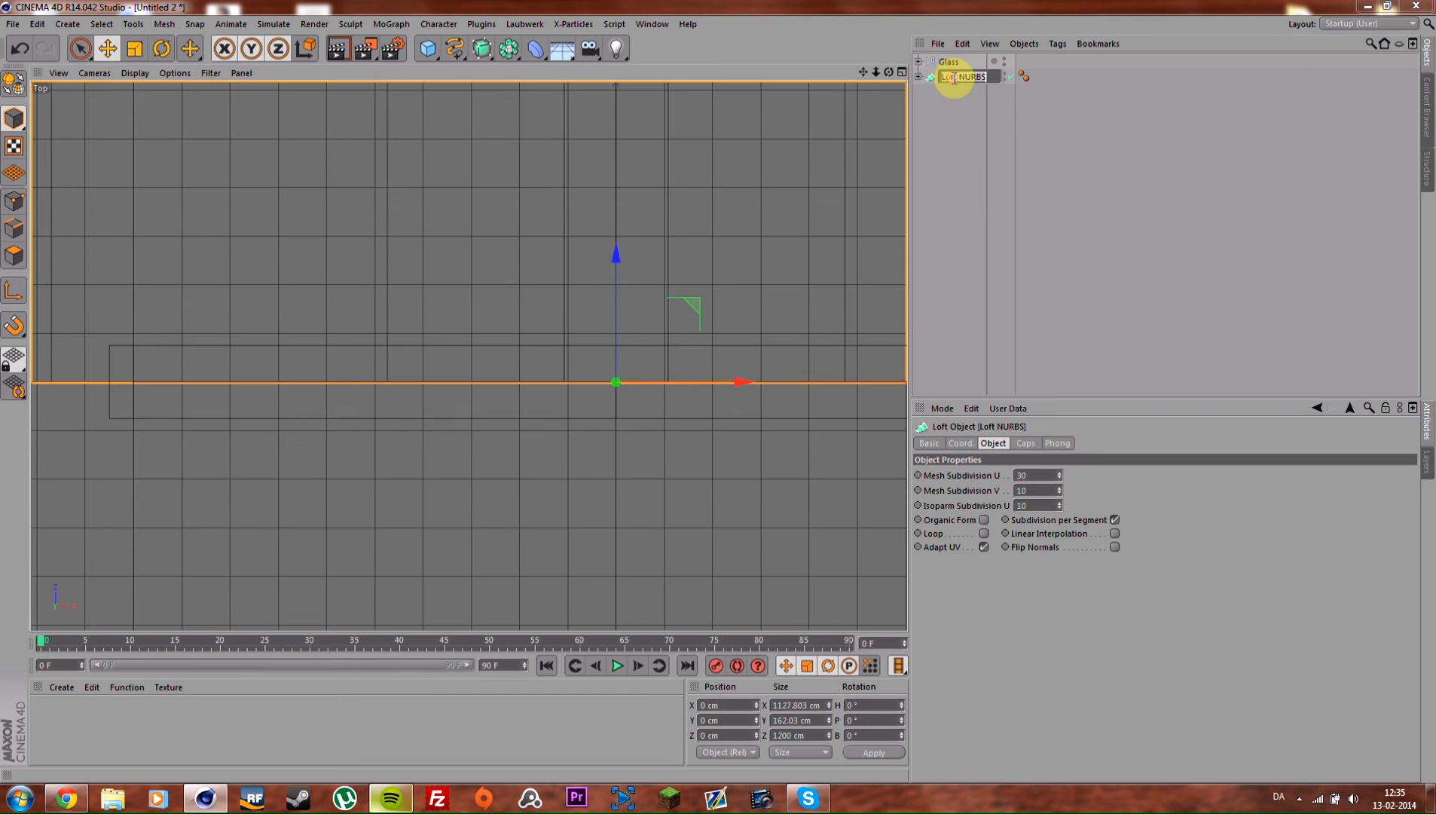
pyautogui.write('Pages')
pyautogui.press('Return')
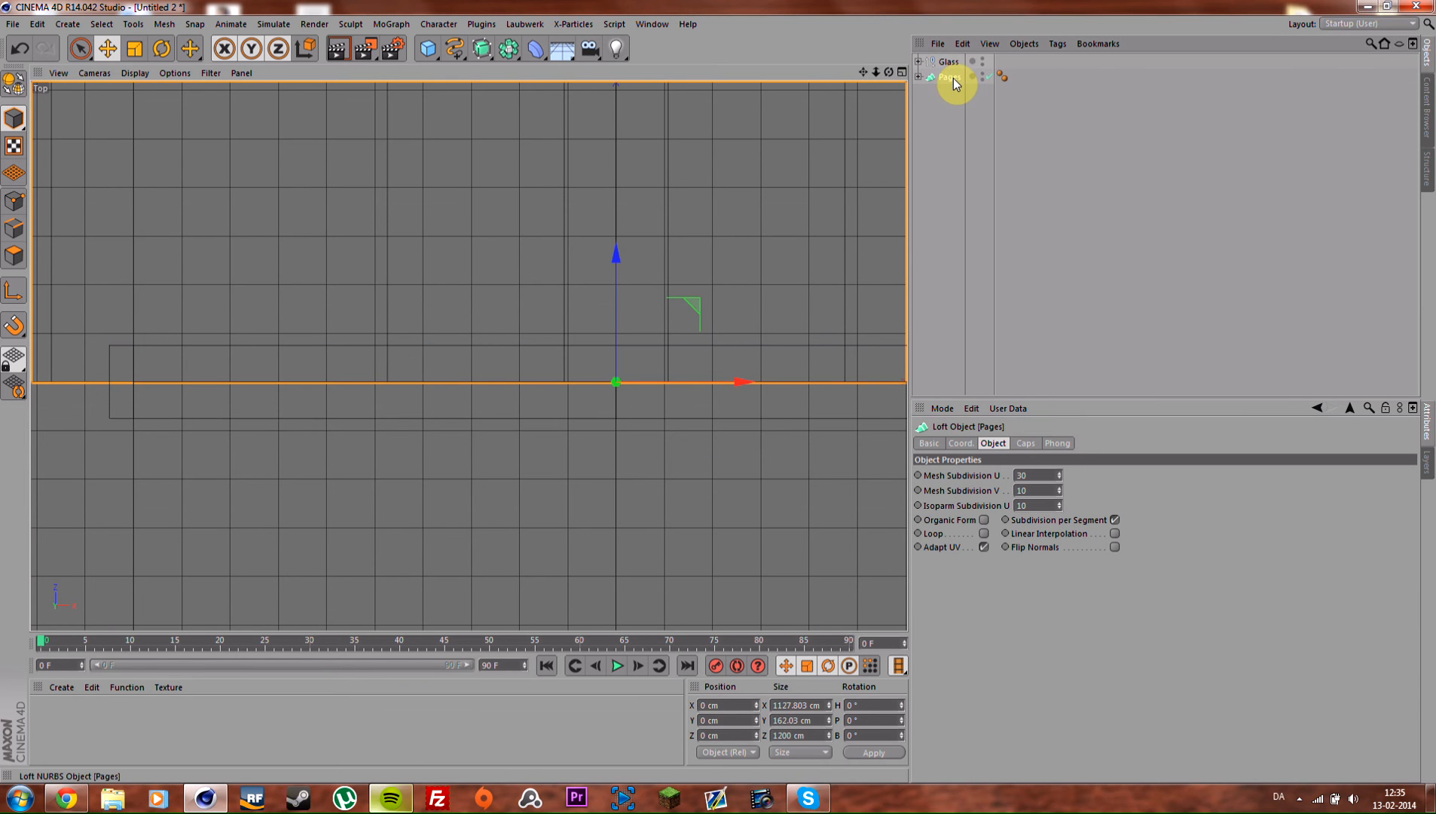
pyautogui.click(971, 192)
# Step: Move the Glass group along the centre fold towards the far end of the book
pyautogui.keyDown('alt'); pyautogui.moveTo(791, 201); pyautogui.dragTo(396, 254, button='right'); pyautogui.keyUp('alt')
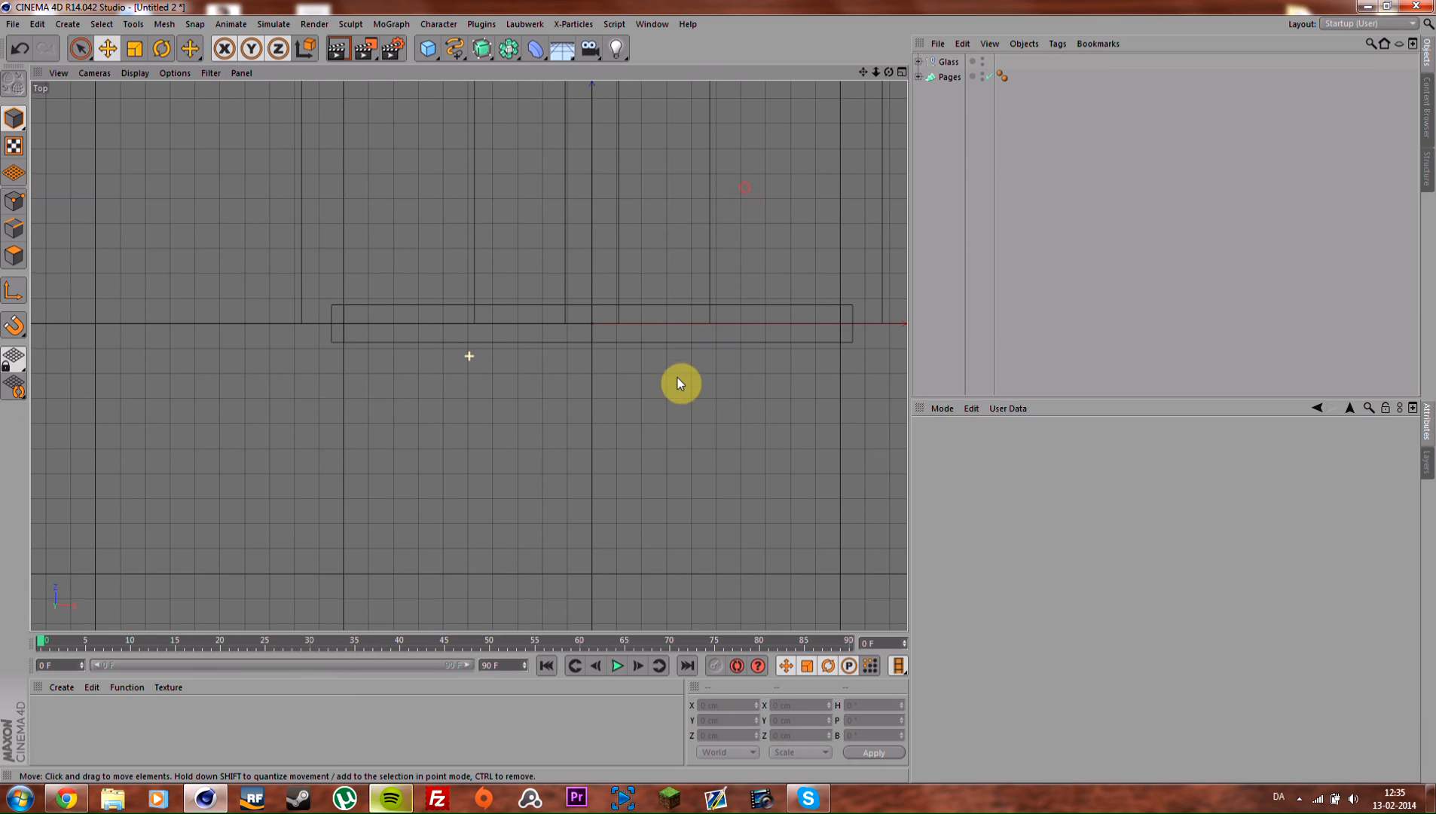
pyautogui.scroll(-3, 684, 352)
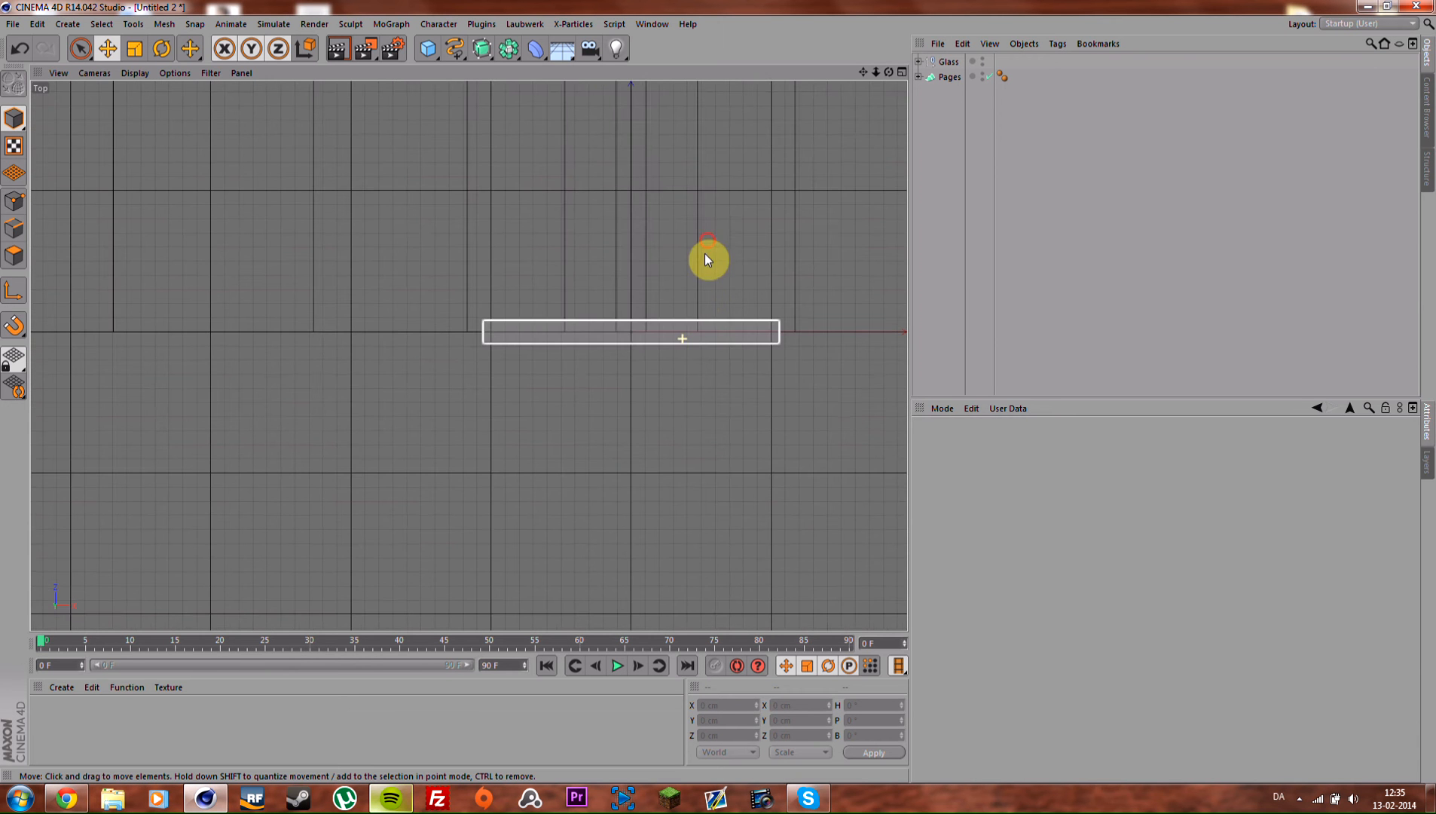
pyautogui.keyDown('alt'); pyautogui.moveTo(650, 272); pyautogui.dragTo(723, 346, button='middle'); pyautogui.keyUp('alt')
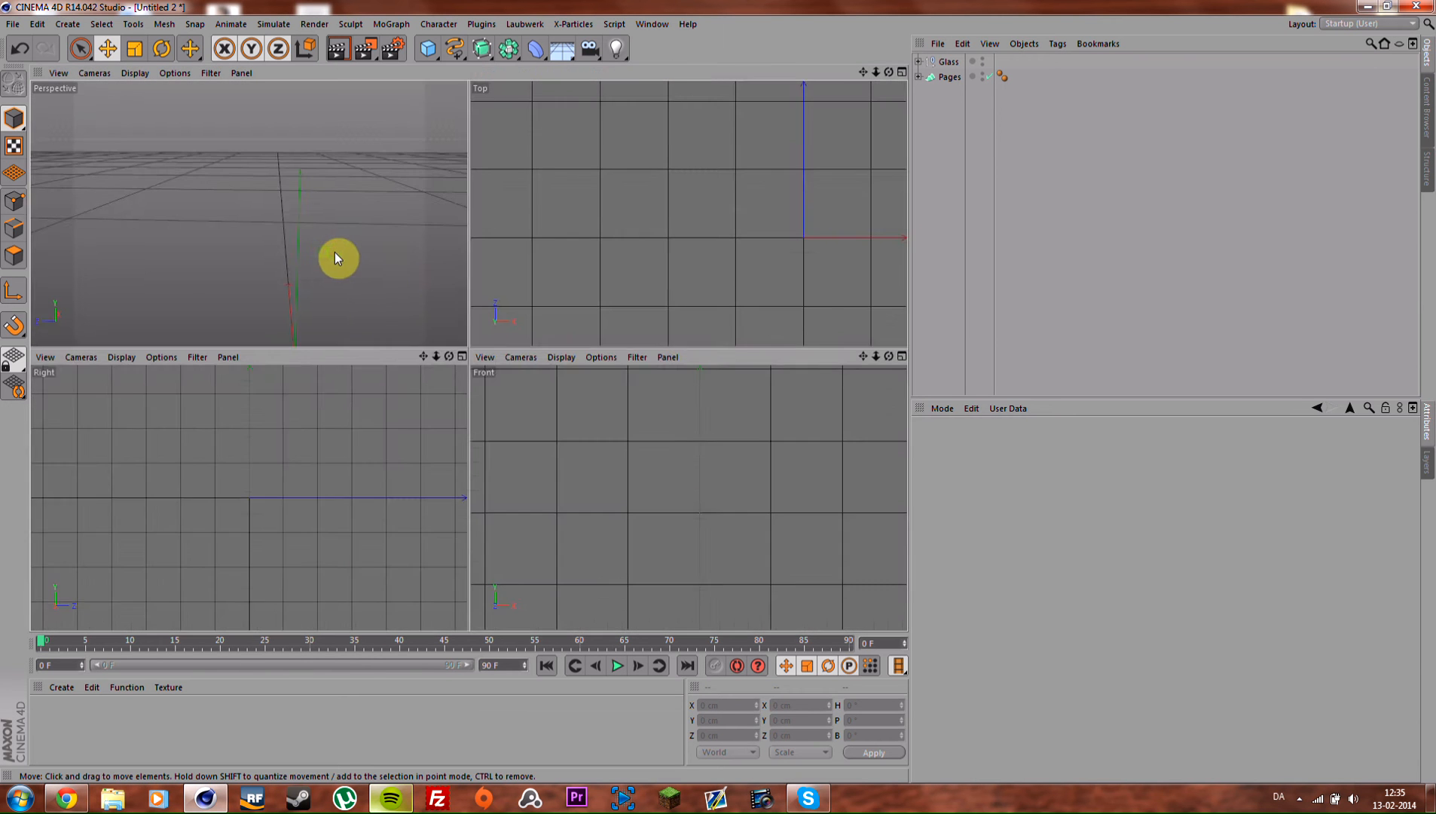
pyautogui.middleClick(343, 253)
pyautogui.keyDown('alt'); pyautogui.moveTo(465, 298); pyautogui.dragTo(346, 296, button='right'); pyautogui.keyUp('alt')
pyautogui.keyDown('alt'); pyautogui.moveTo(347, 296); pyautogui.dragTo(668, 367, button='middle'); pyautogui.keyUp('alt')
pyautogui.keyDown('alt'); pyautogui.moveTo(668, 368); pyautogui.dragTo(480, 384); pyautogui.keyUp('alt')
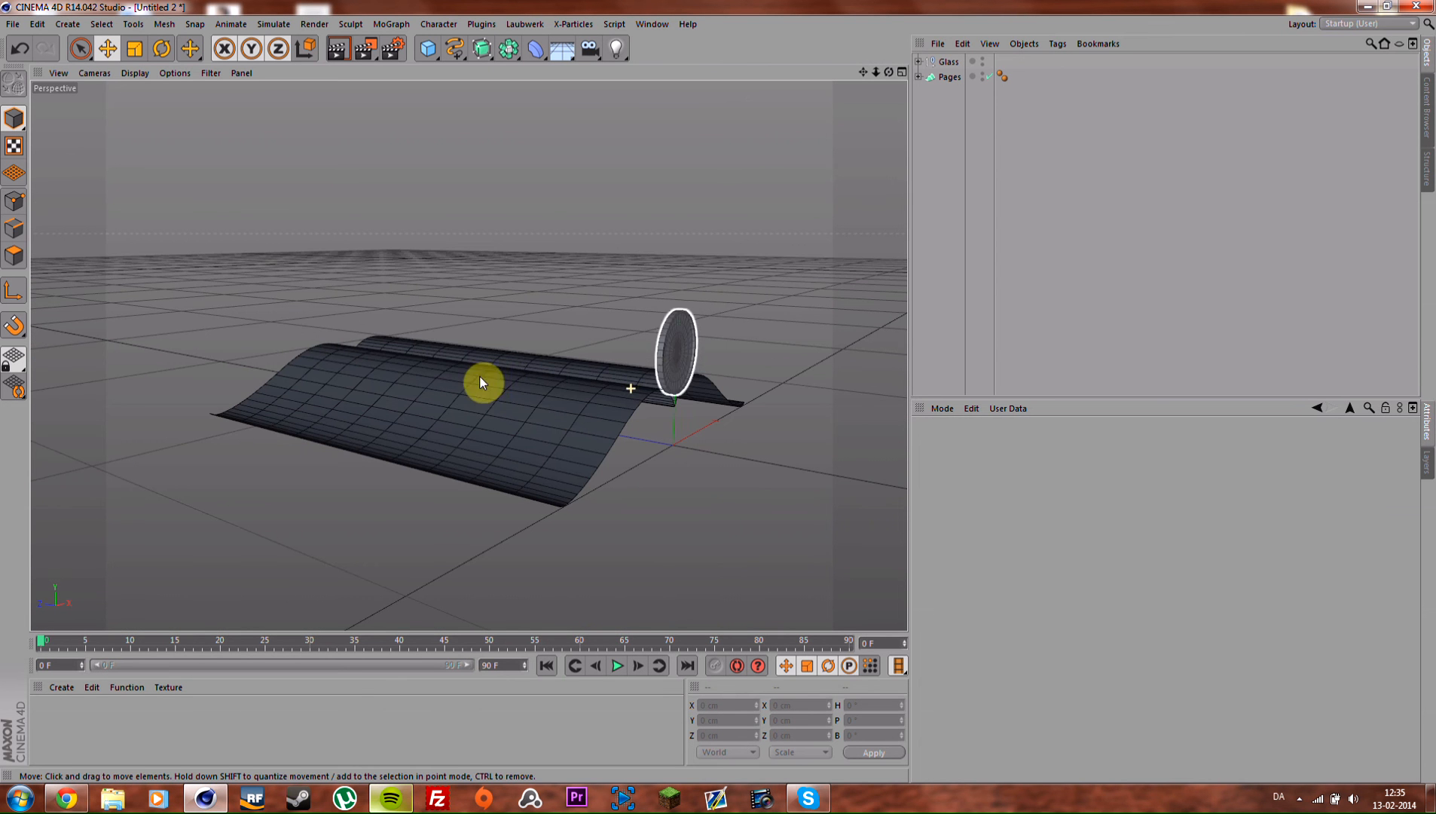
pyautogui.click(949, 67)
pyautogui.moveTo(749, 365); pyautogui.dragTo(493, 333)
pyautogui.click(1153, 182)
pyautogui.keyDown('alt'); pyautogui.moveTo(411, 262); pyautogui.dragTo(466, 291); pyautogui.keyUp('alt')
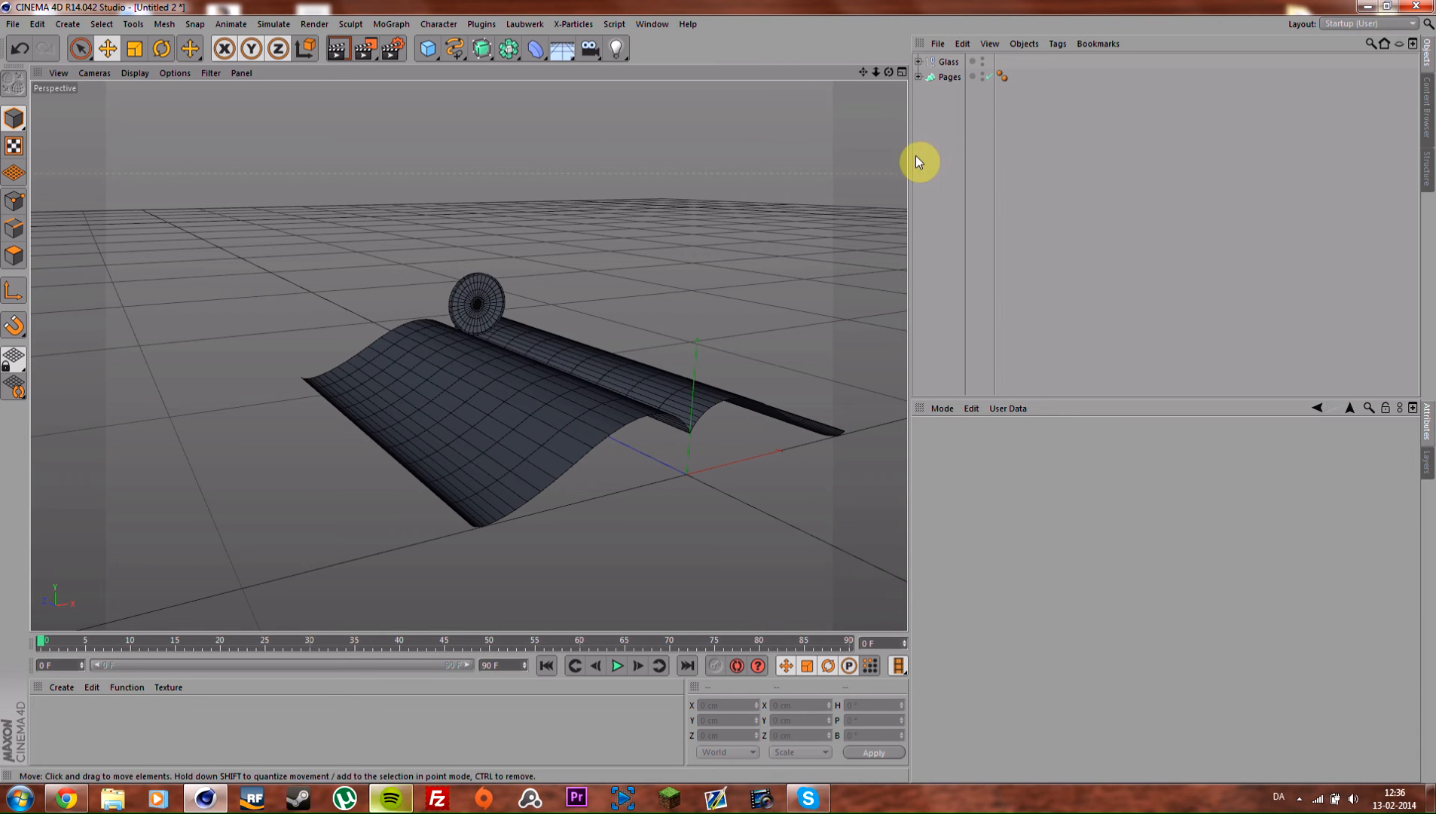
# Step: Switch to the Nisl tempus document in Word and examine its text at 348% zoom, its font and the Adobe PDF saving option
pyautogui.click(1365, 9)
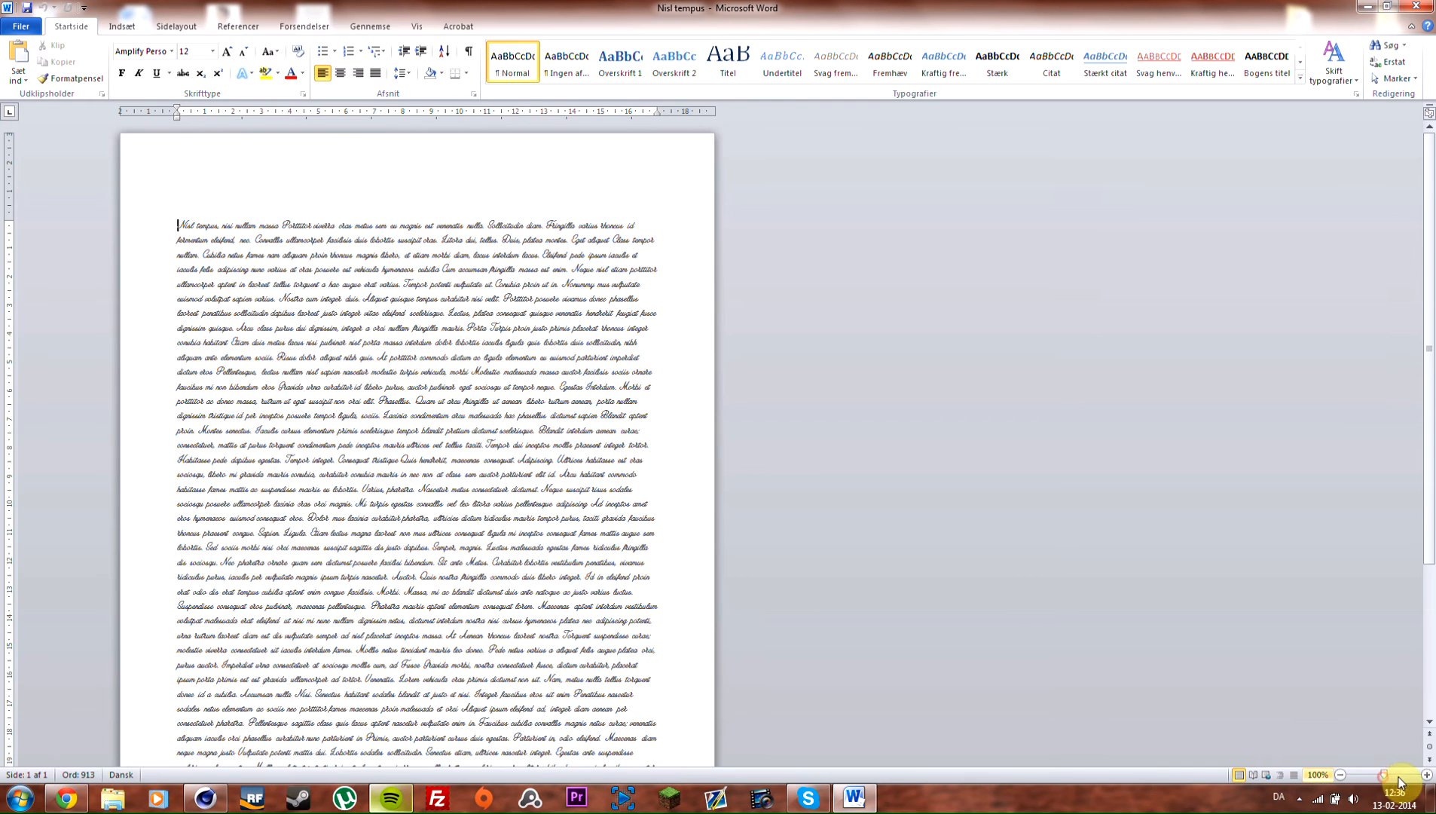
pyautogui.moveTo(1385, 775); pyautogui.dragTo(1405, 775)
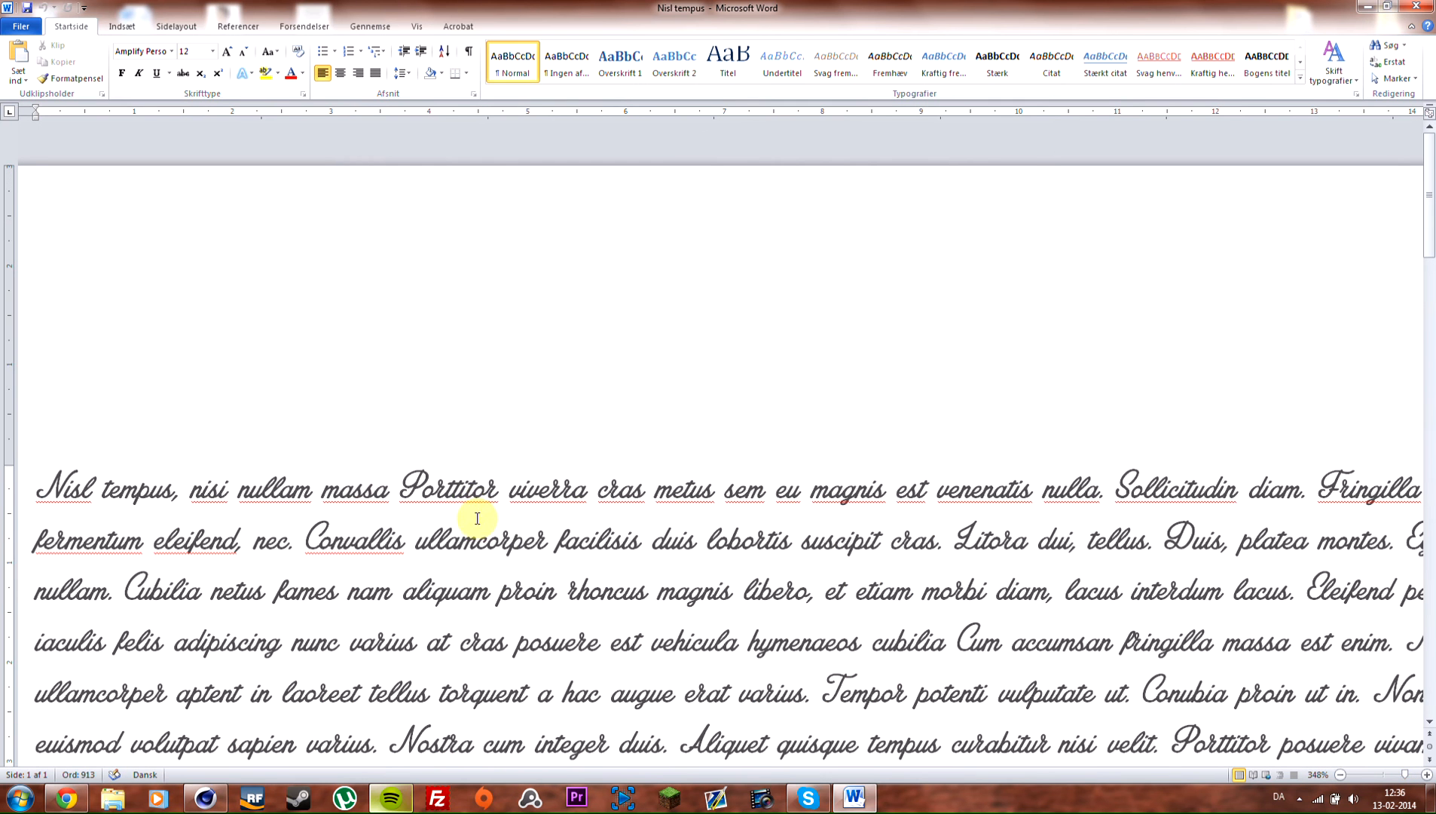
pyautogui.moveTo(37, 487); pyautogui.dragTo(138, 488)
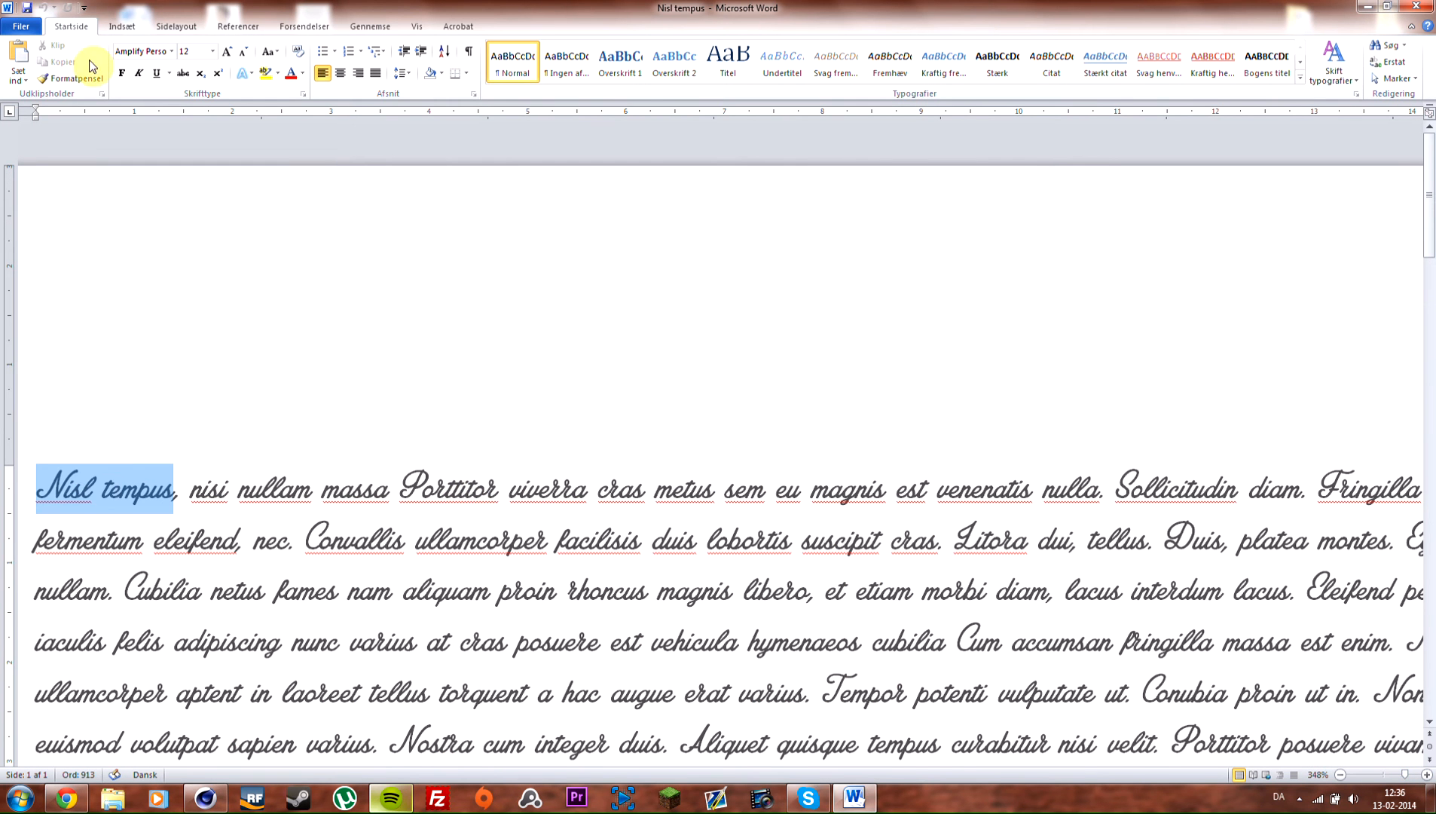
pyautogui.click(159, 57)
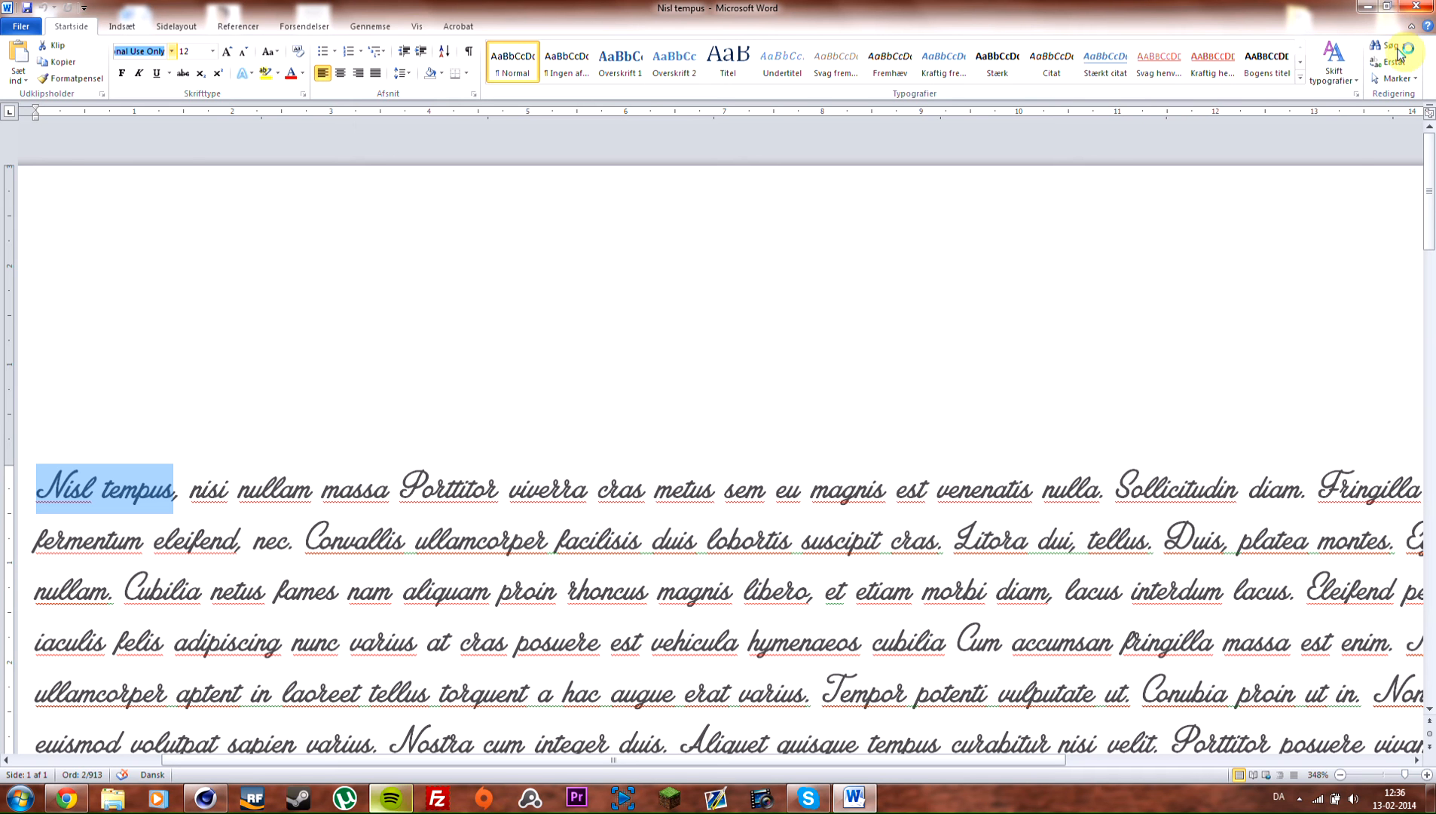
pyautogui.click(20, 27)
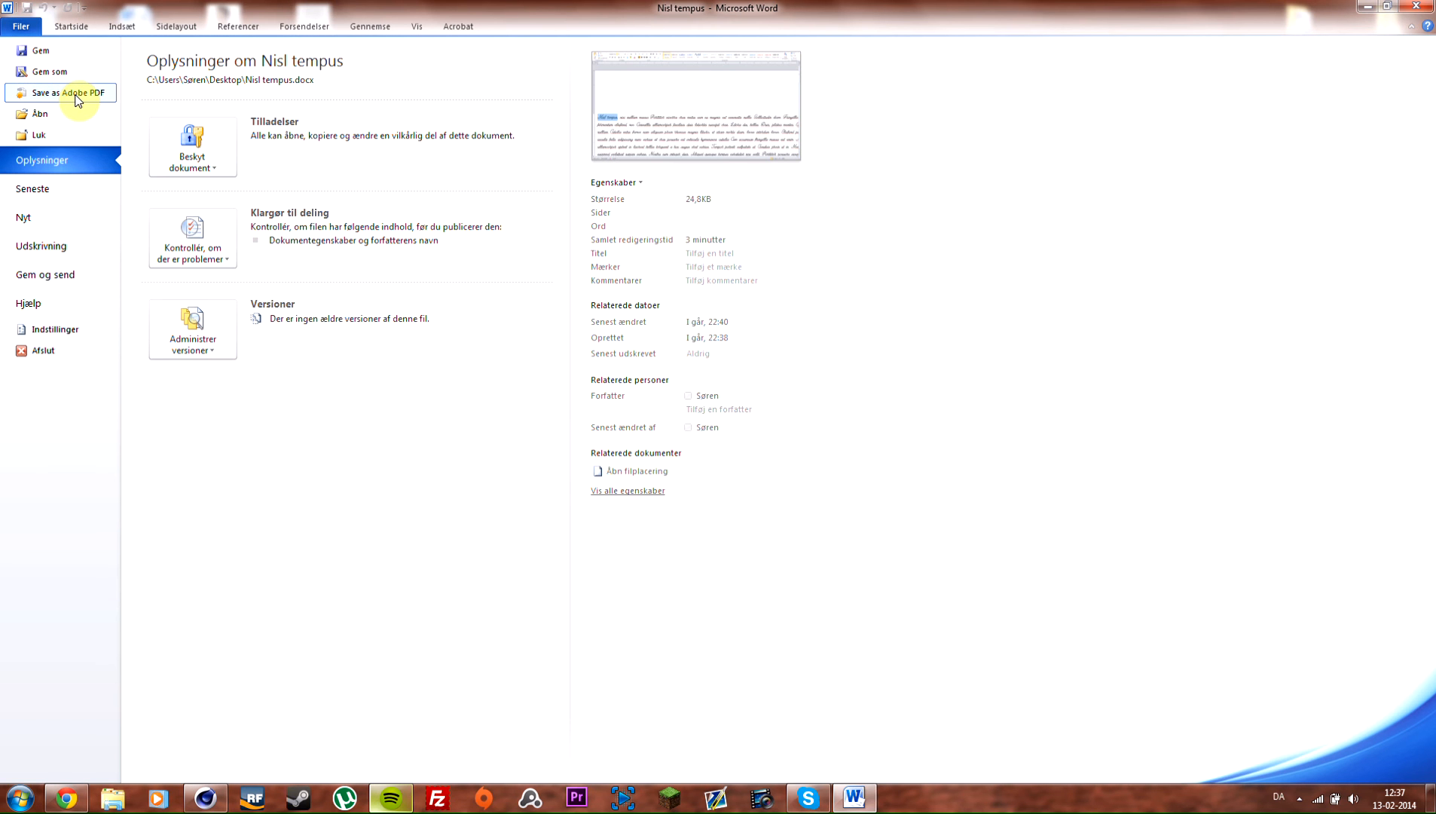
pyautogui.click(71, 27)
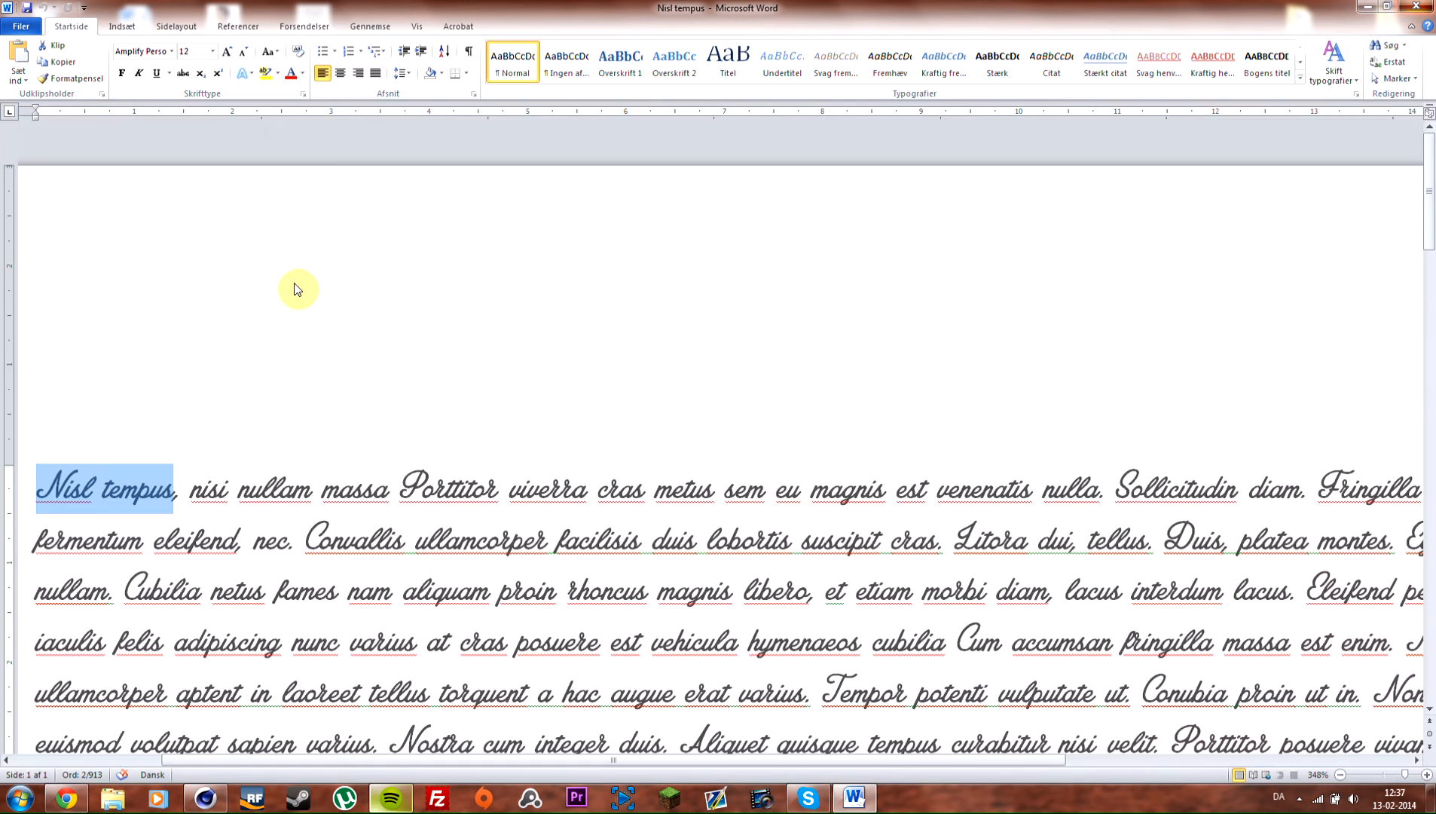
# Step: Close the Word document and examine the image export formats for Nisl tempus.pdf in Adobe Acrobat Pro
pyautogui.click(1416, 7)
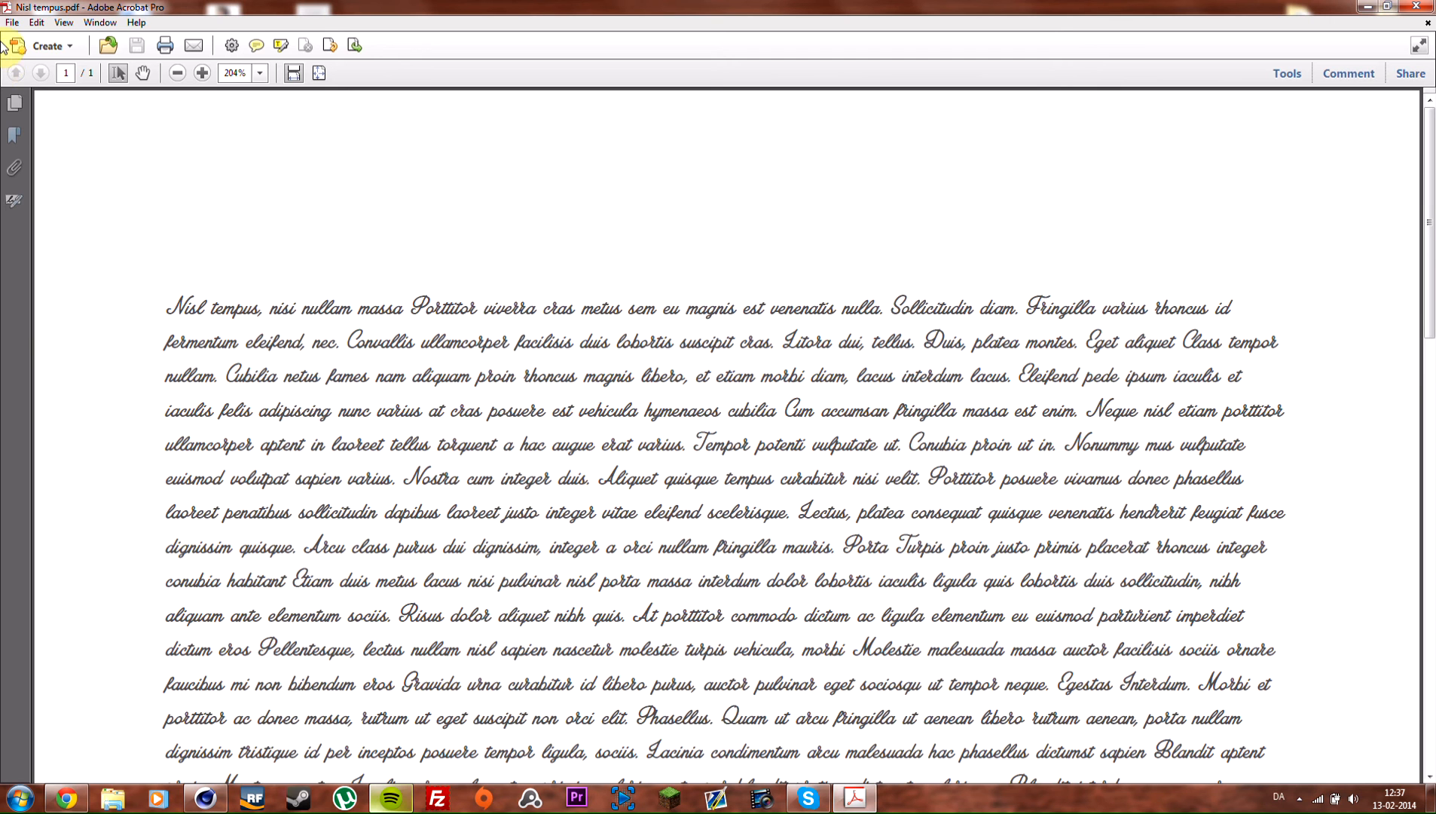
pyautogui.click(14, 24)
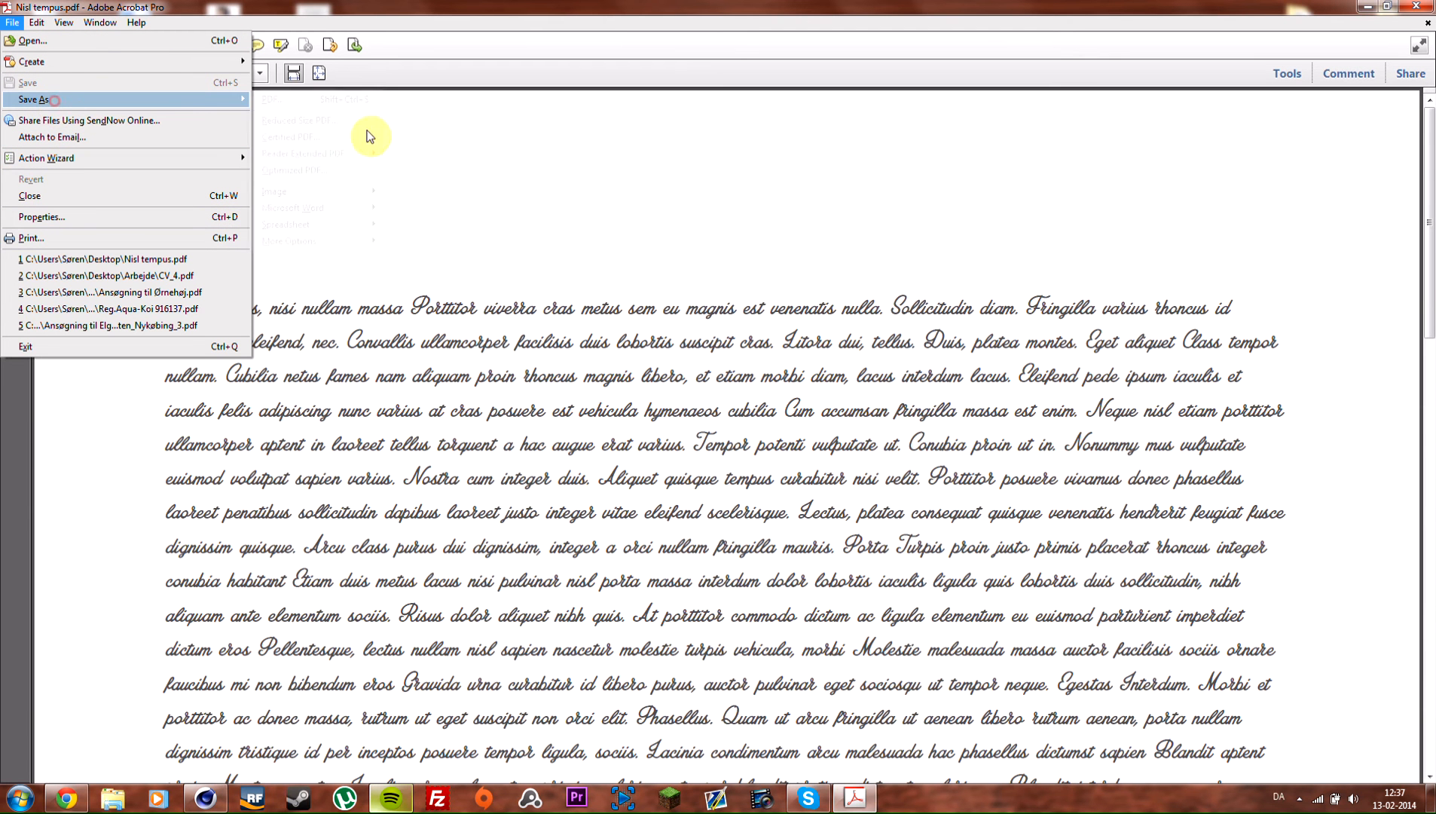
pyautogui.moveTo(53, 98)
pyautogui.moveTo(354, 193)
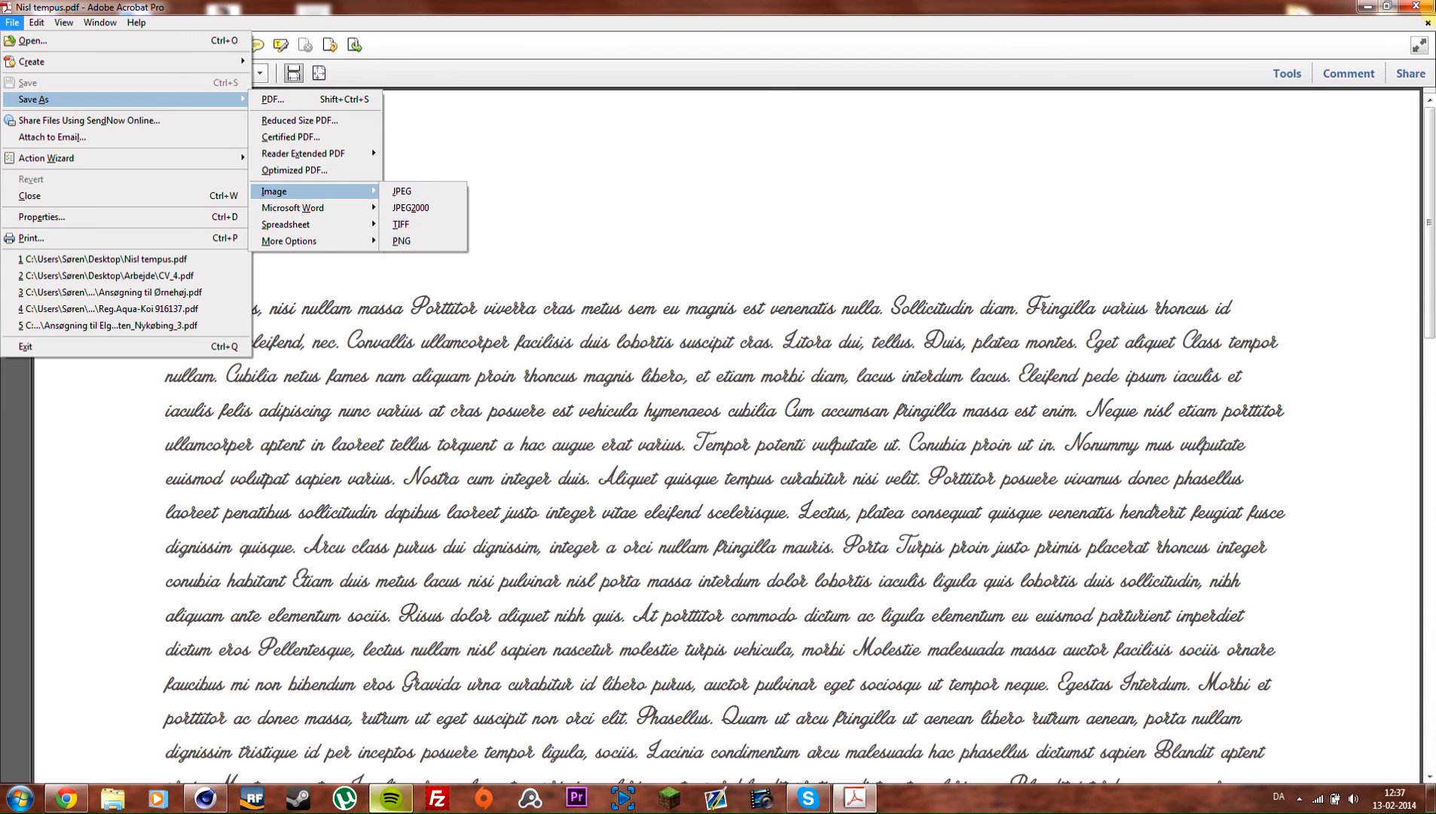
pyautogui.click(1421, 4)
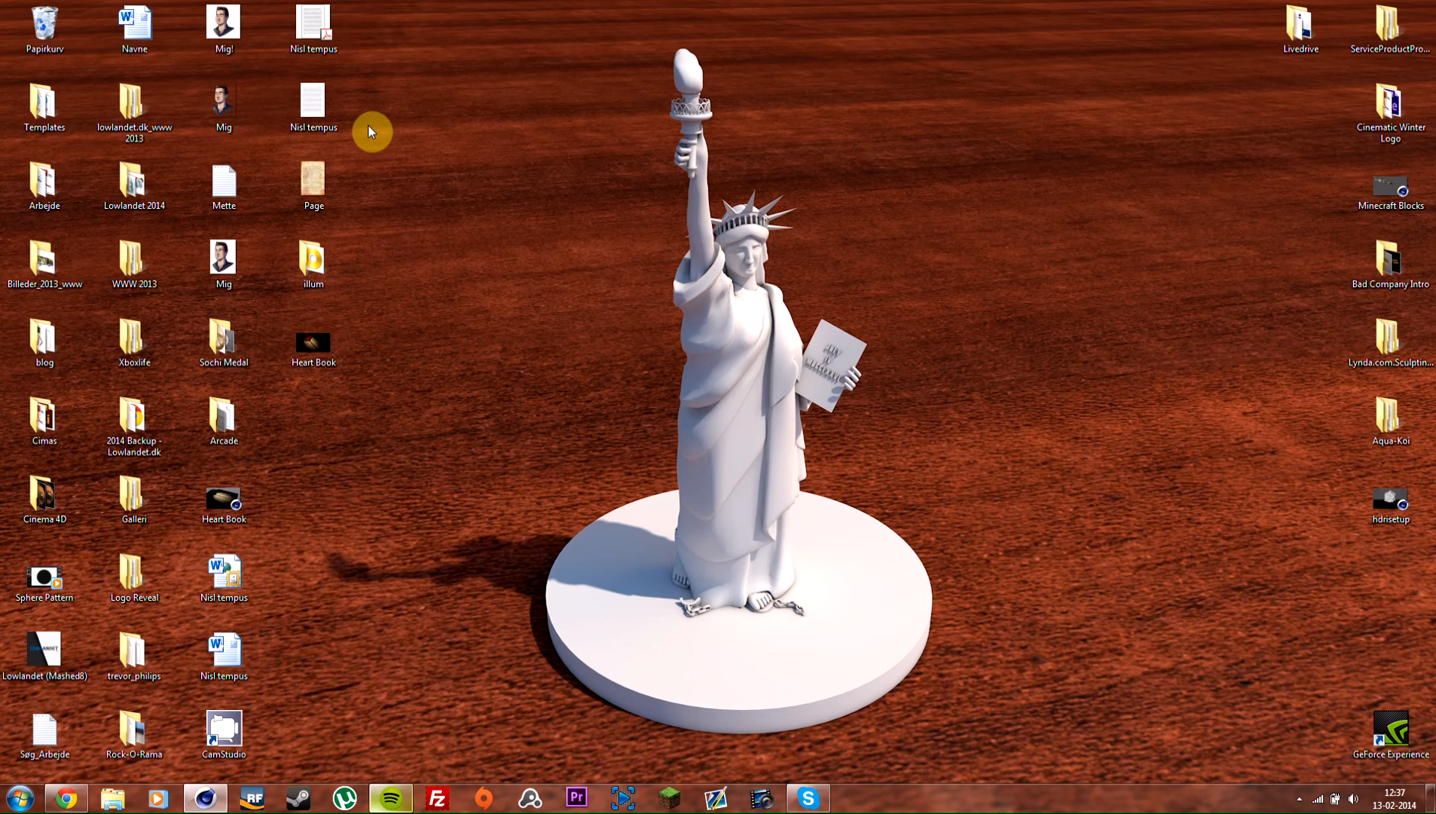
# Step: View the Page.jpg texture from the desktop and inspect its mirrored handwriting and aged paper up close
pyautogui.doubleClick(328, 187)
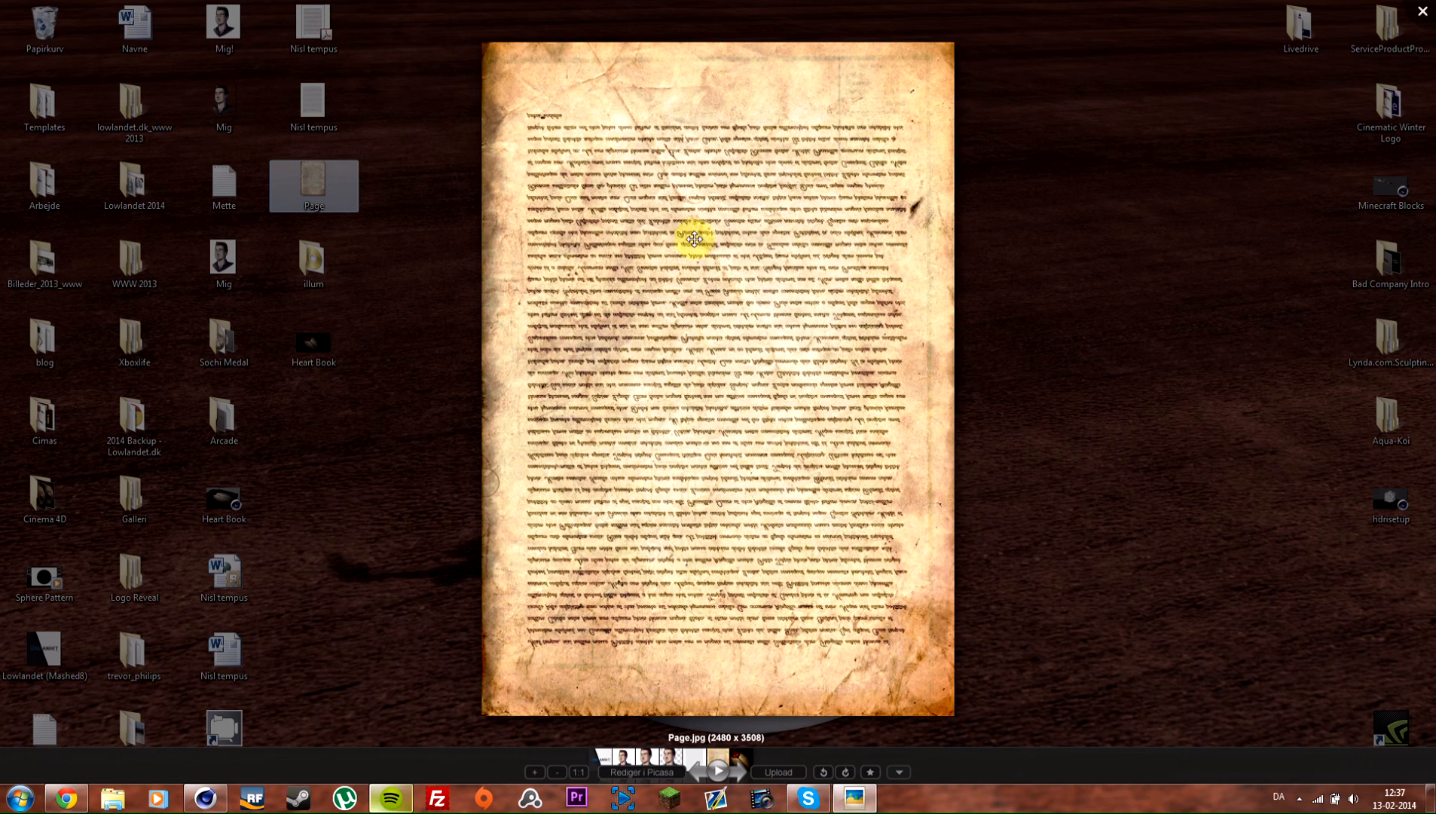
pyautogui.scroll(1, 820, 542)
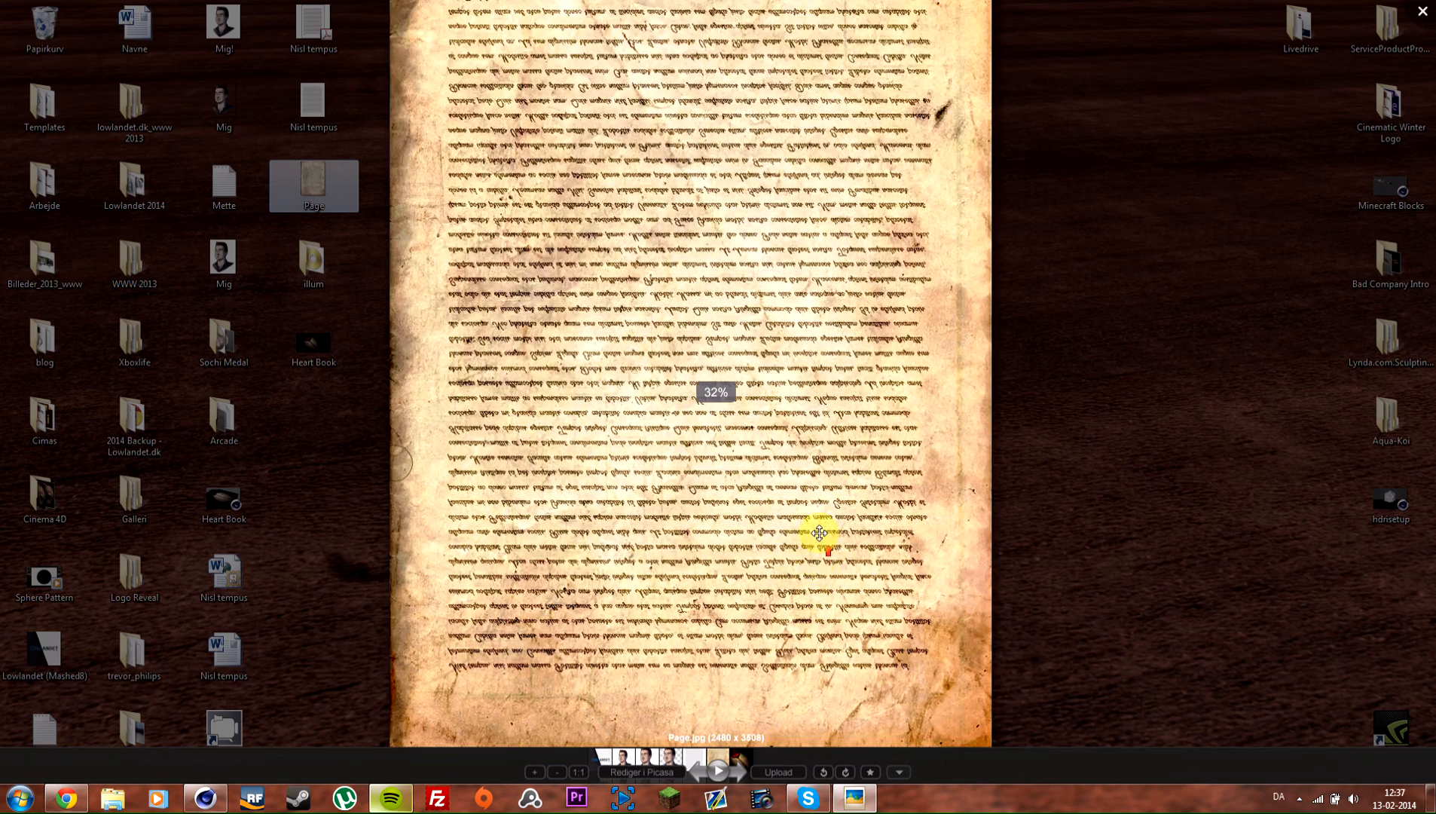
pyautogui.scroll(4, 820, 532)
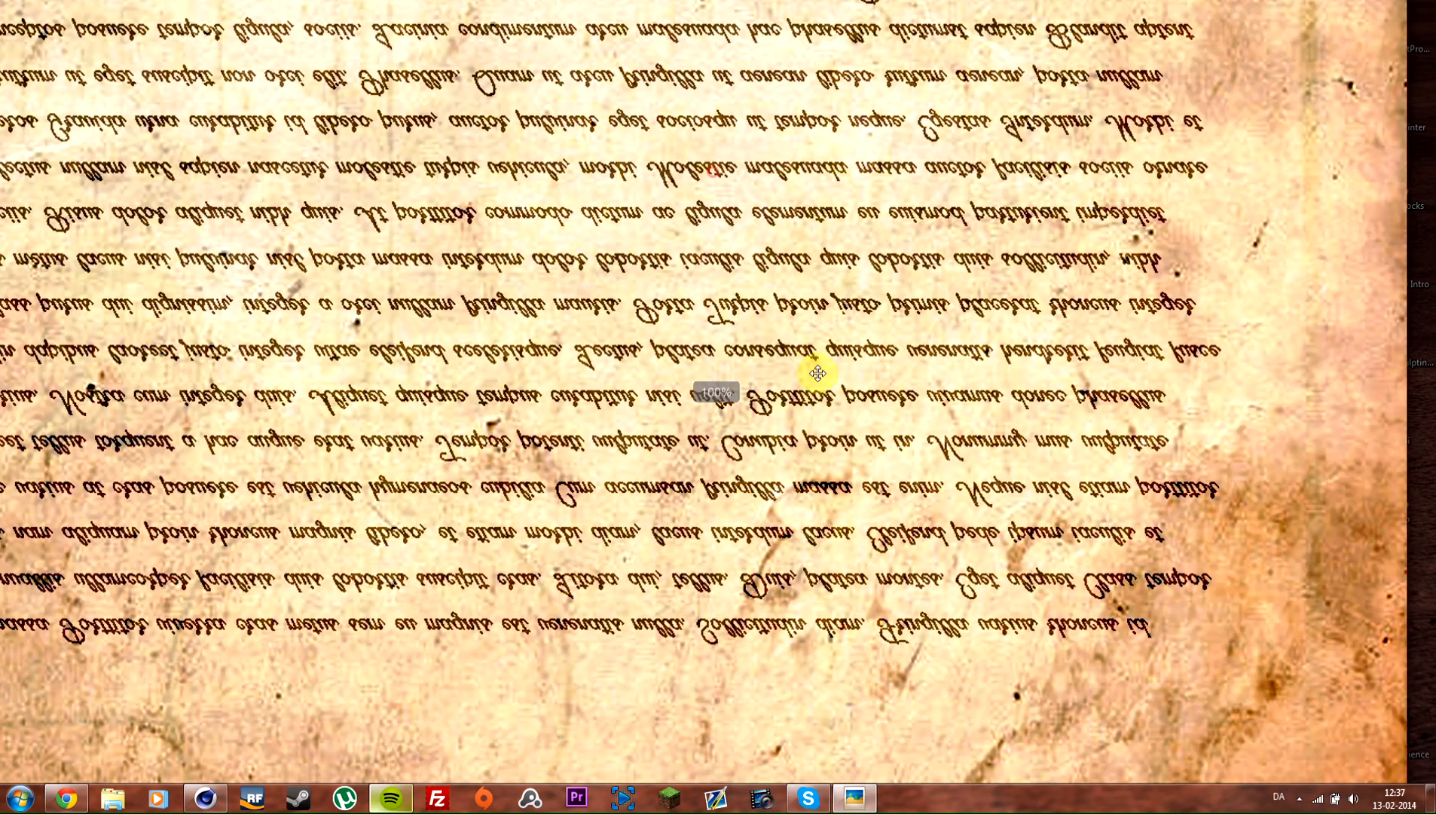
pyautogui.scroll(-5, 817, 372)
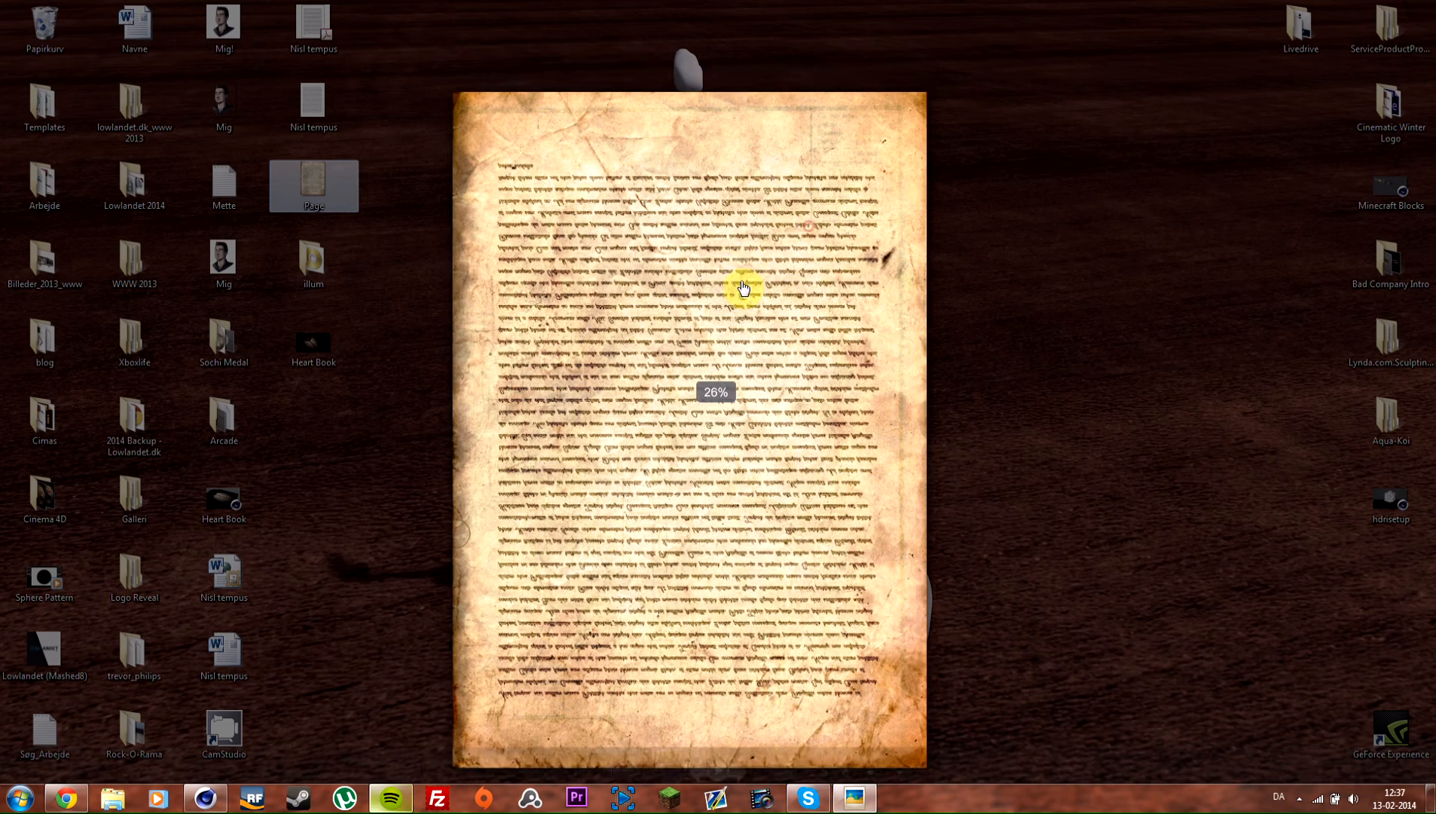
pyautogui.moveTo(742, 287); pyautogui.dragTo(744, 254)
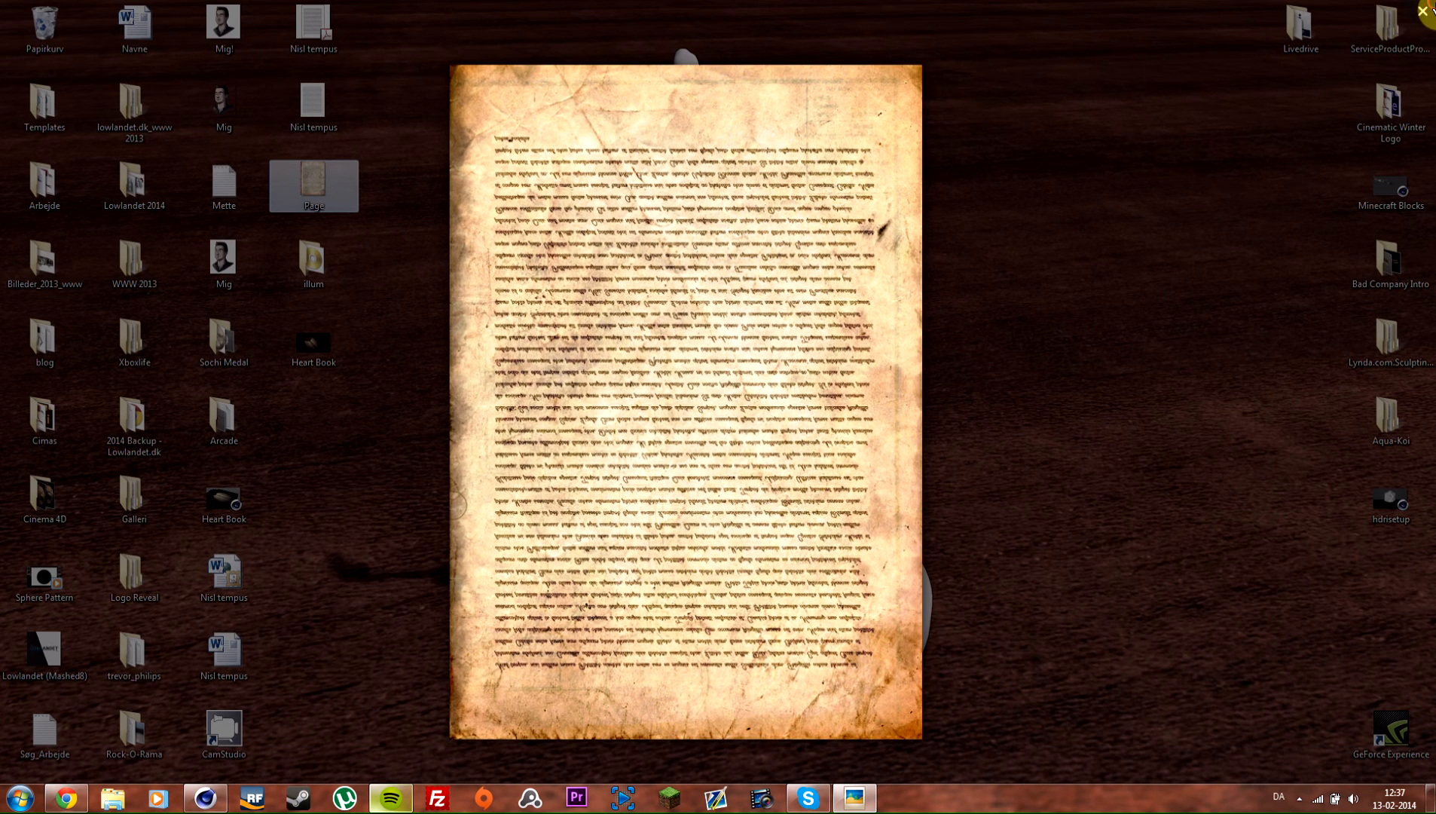
pyautogui.click(1423, 11)
pyautogui.doubleClick(313, 187)
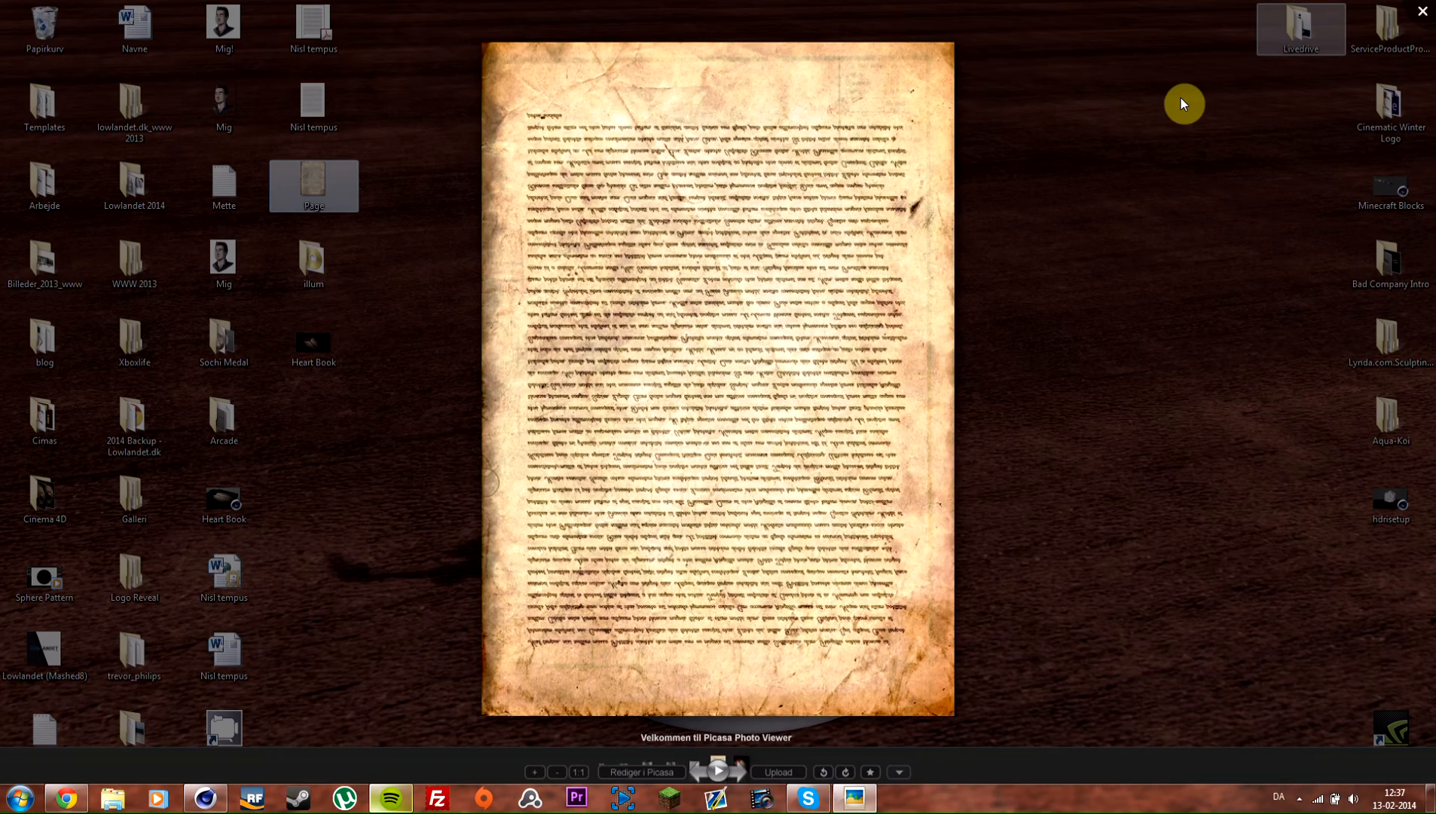
pyautogui.click(1423, 11)
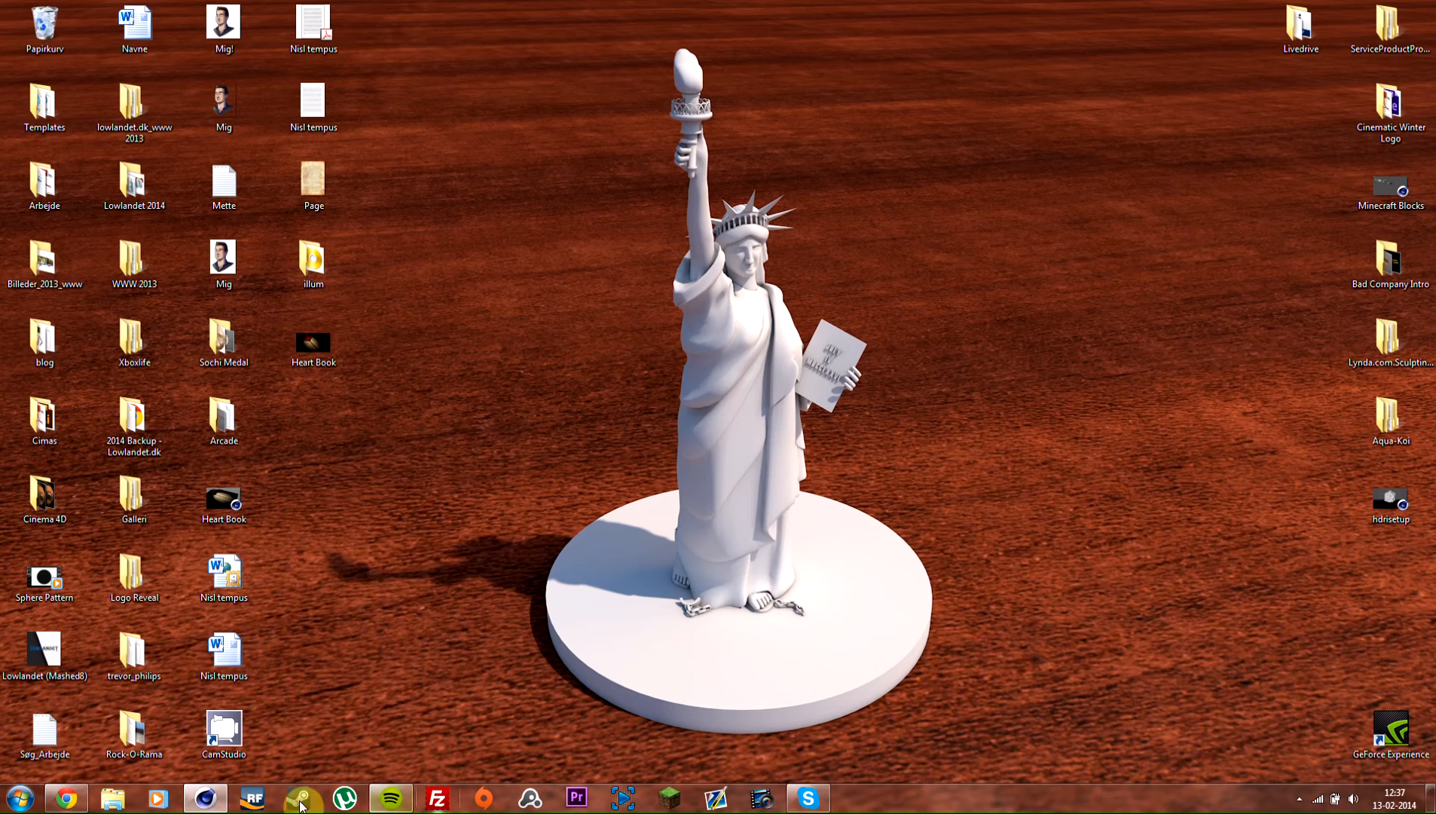
pyautogui.moveTo(300, 805); pyautogui.dragTo(212, 804)
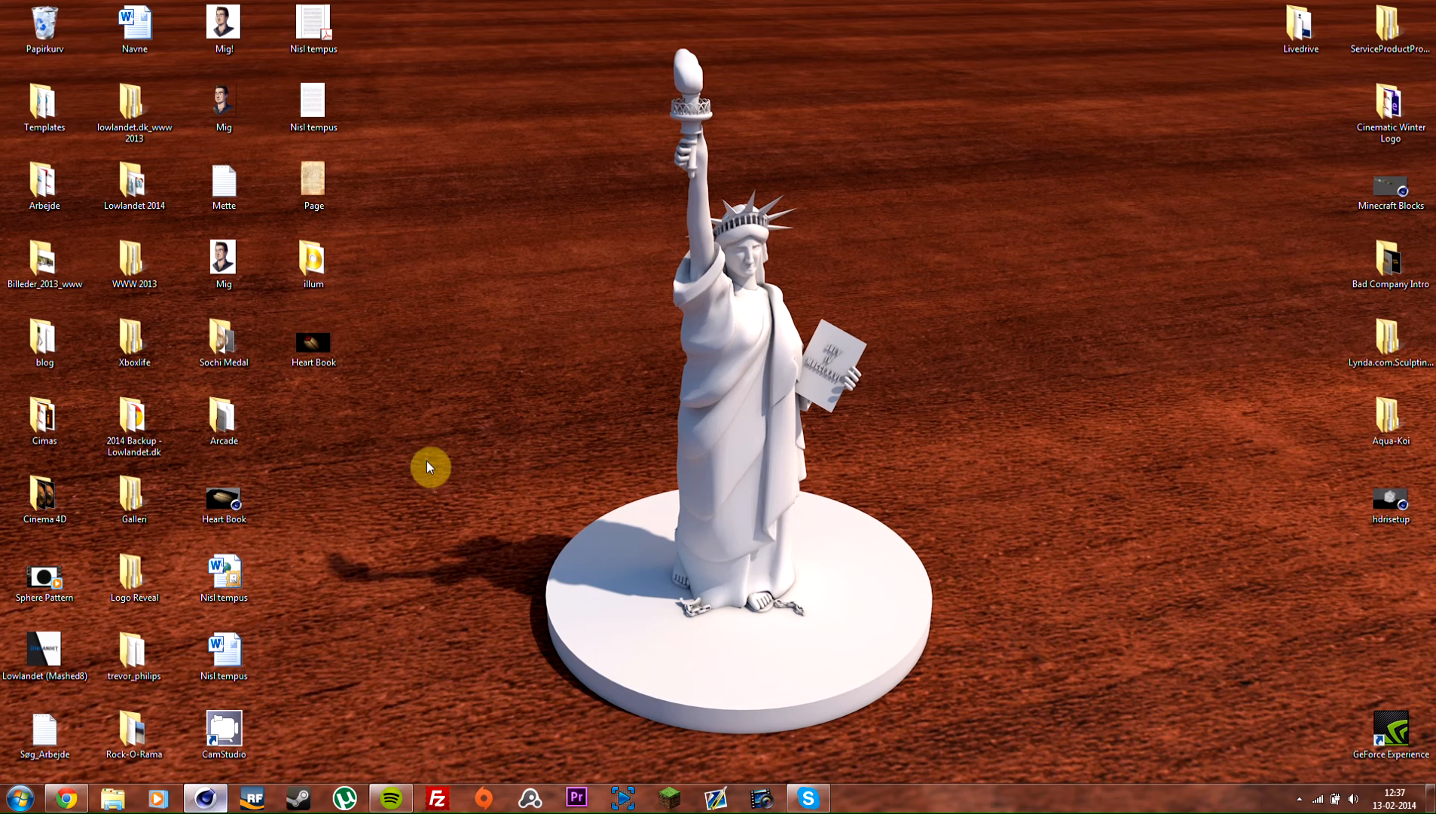
pyautogui.doubleClick(315, 179)
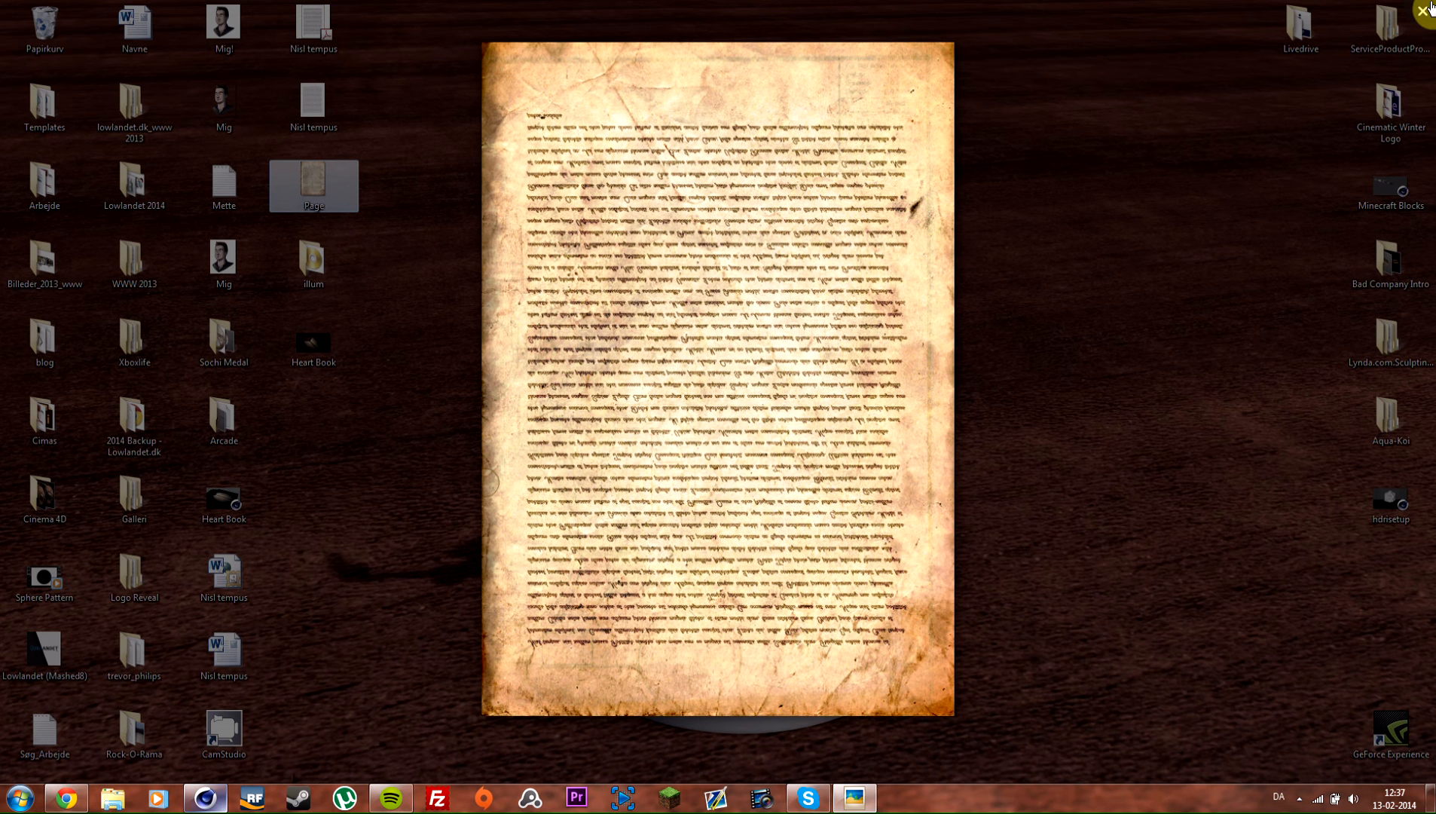
pyautogui.click(1424, 10)
# Step: Switch to Cinema 4D, create a new material and set its preview shape to Plane
pyautogui.click(202, 799)
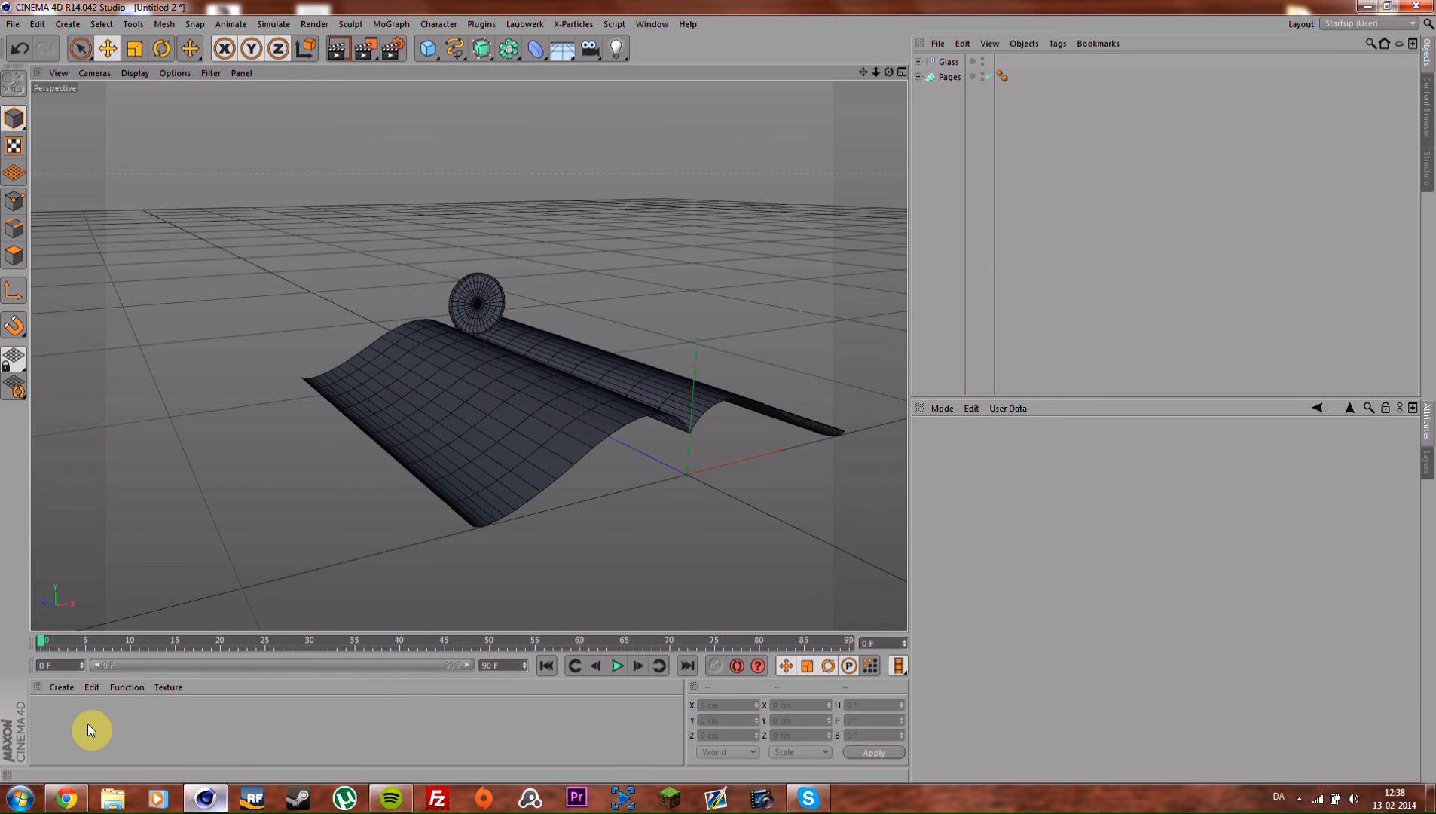
pyautogui.doubleClick(46, 717)
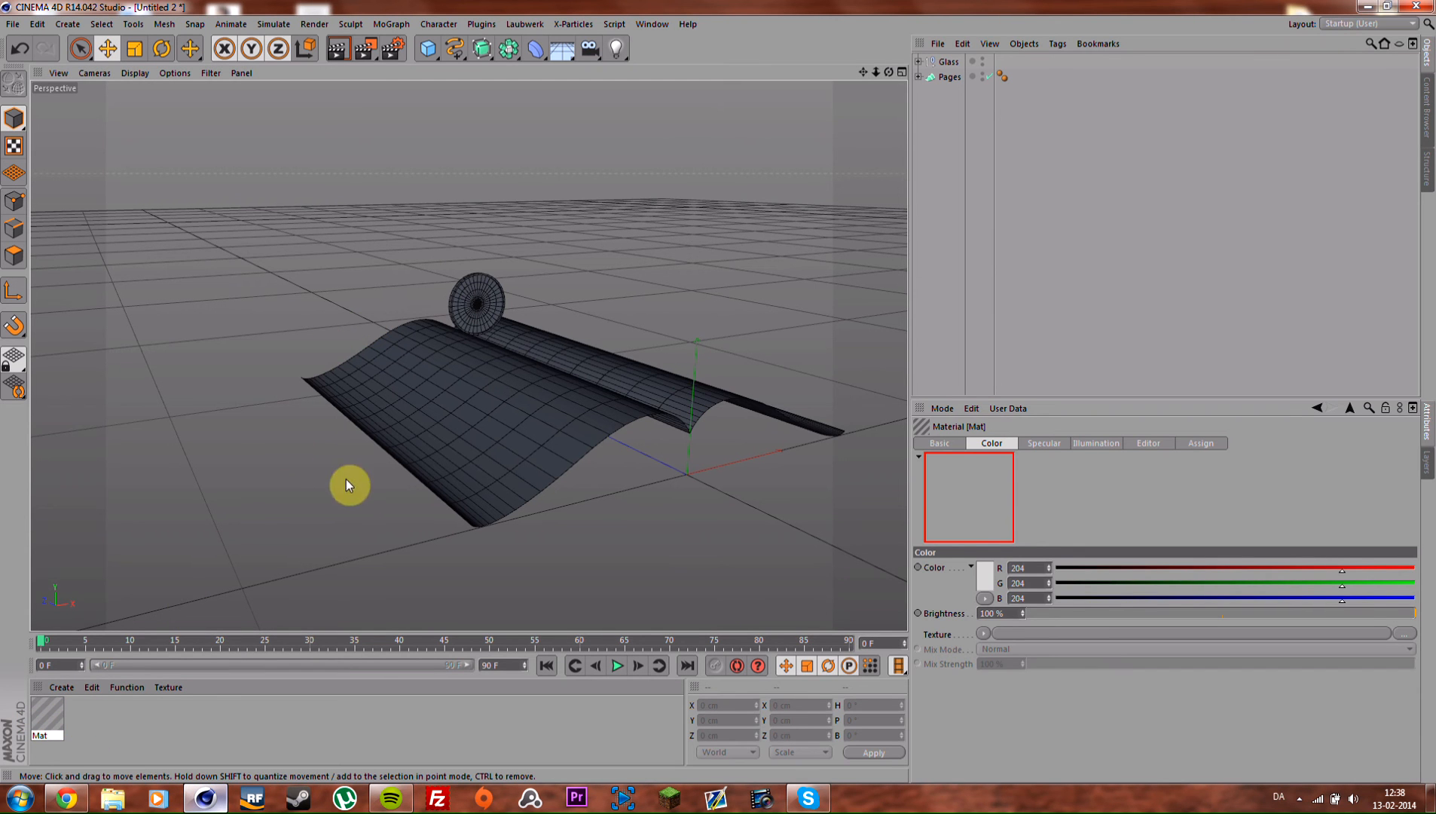
pyautogui.doubleClick(47, 715)
pyautogui.rightClick(281, 167)
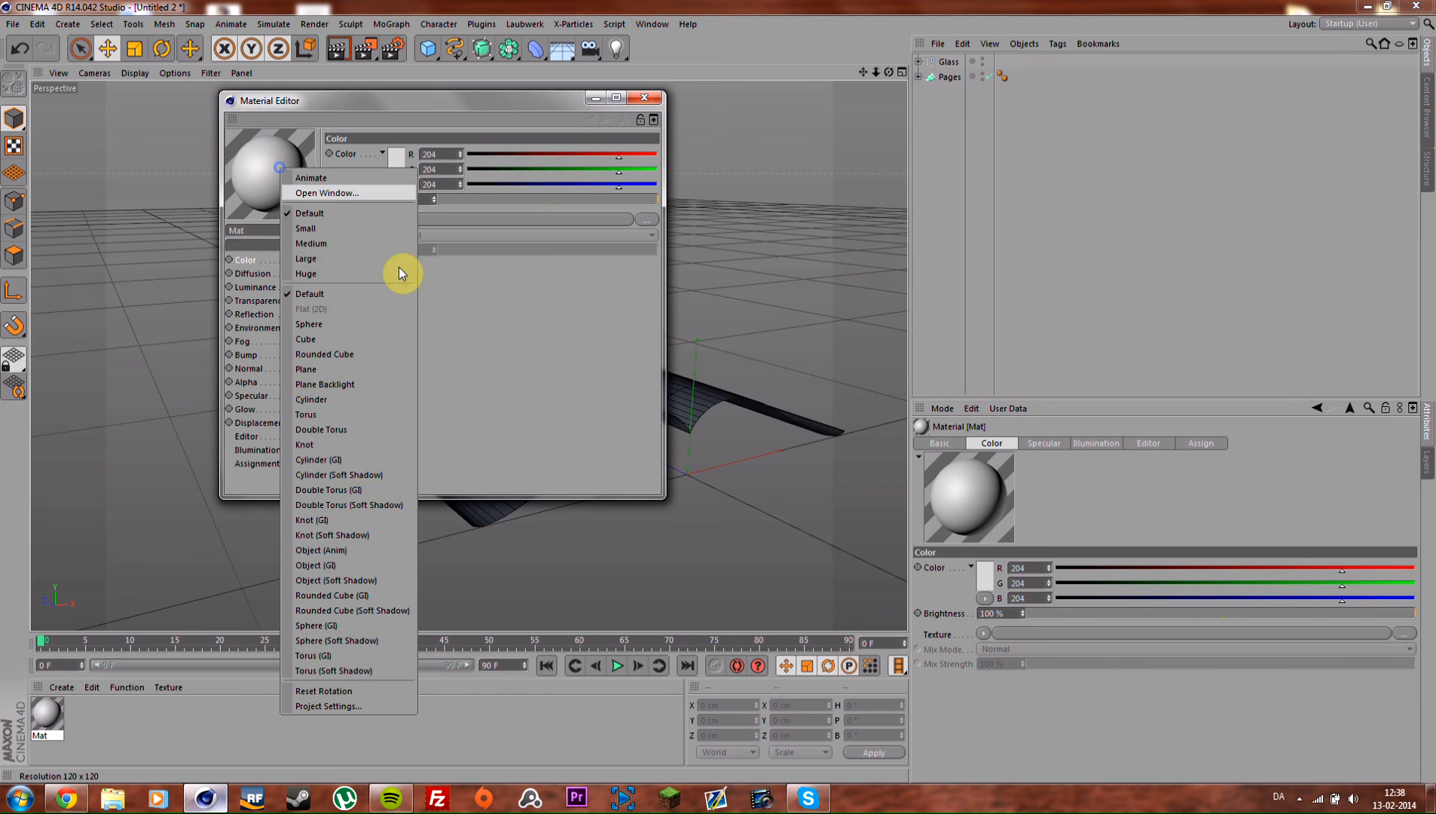
pyautogui.click(335, 368)
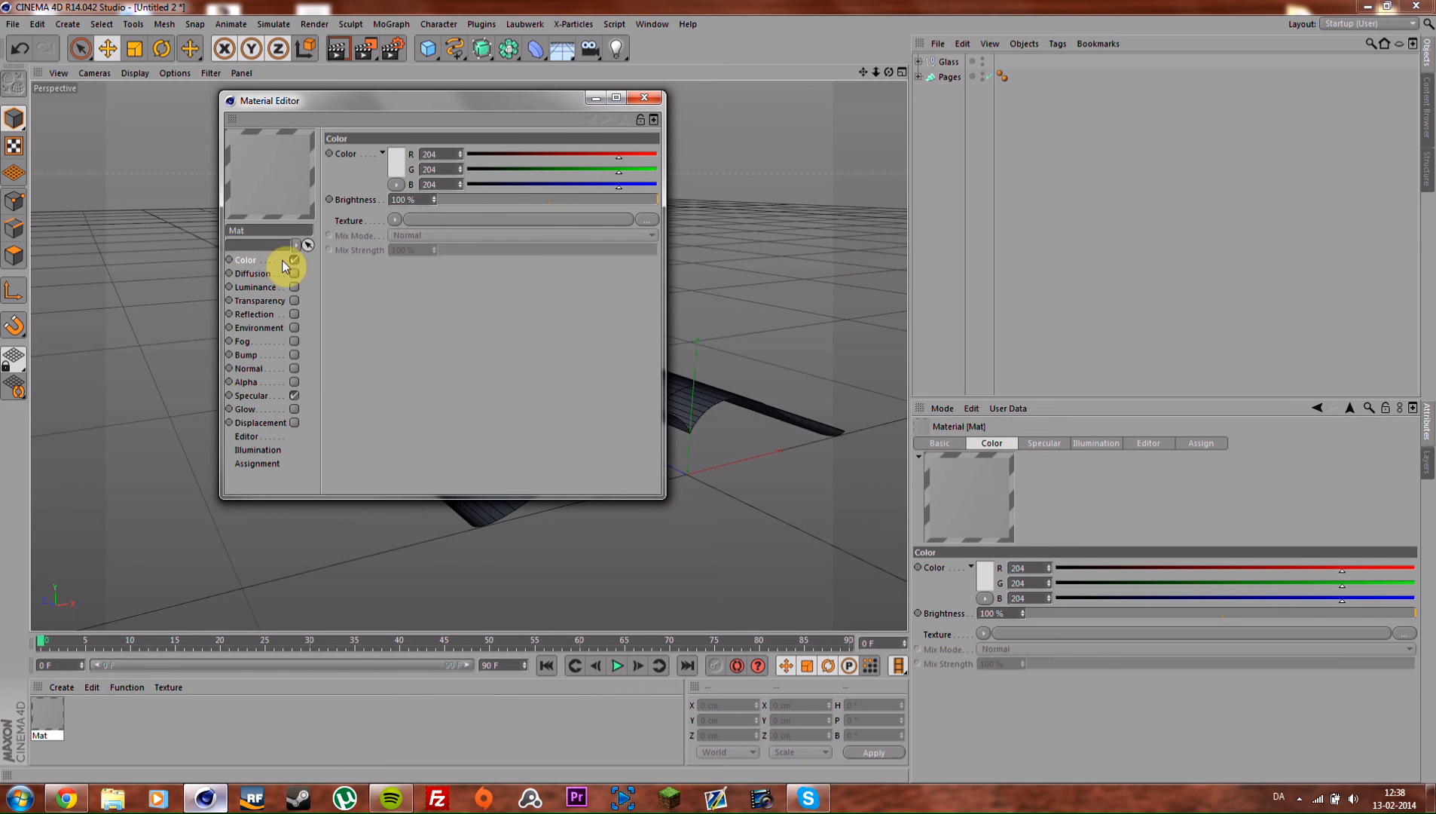
# Step: Load Page.jpg from the desktop as the material's Color texture without copying it to the project location
pyautogui.click(647, 219)
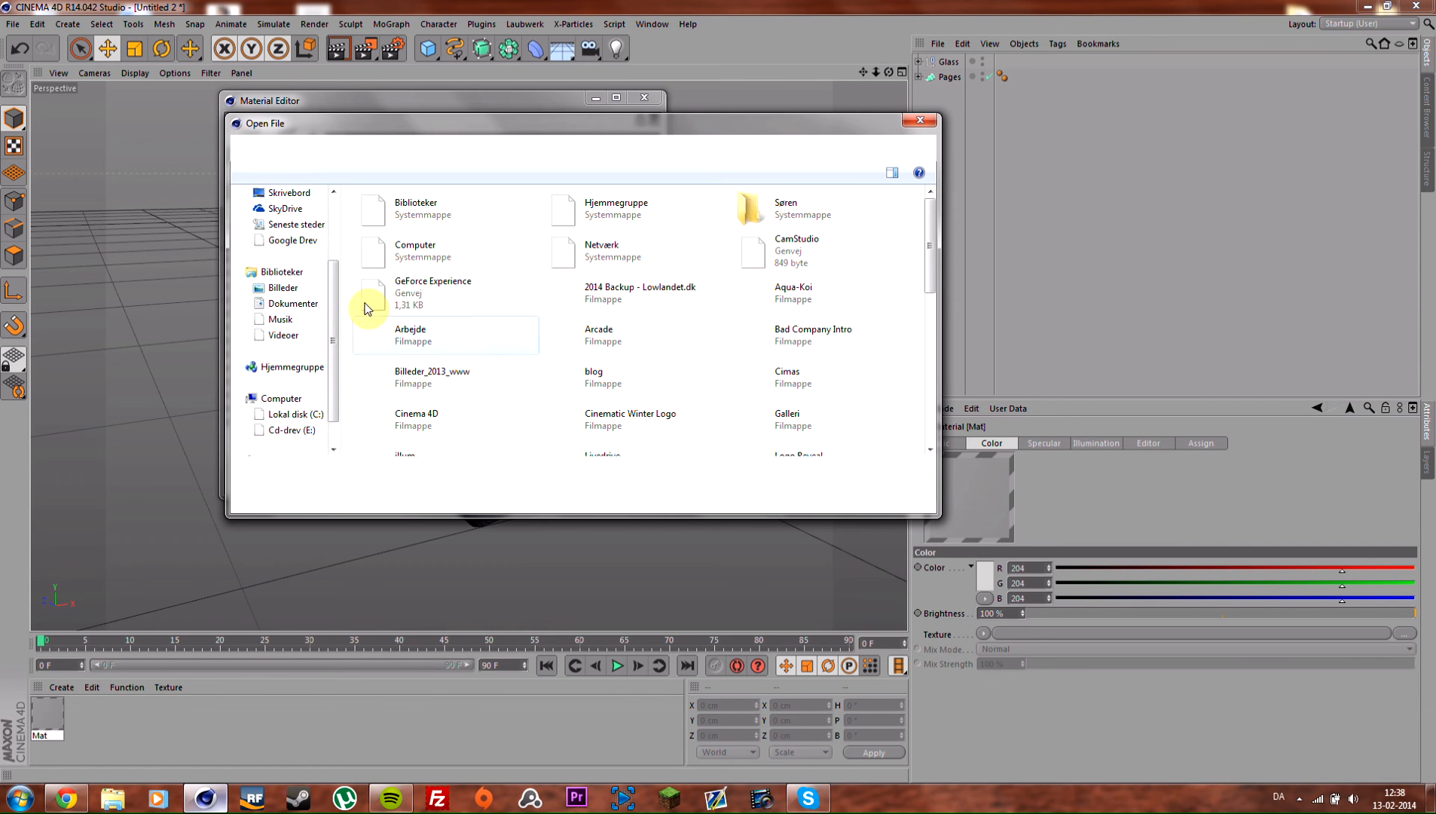
pyautogui.click(401, 294)
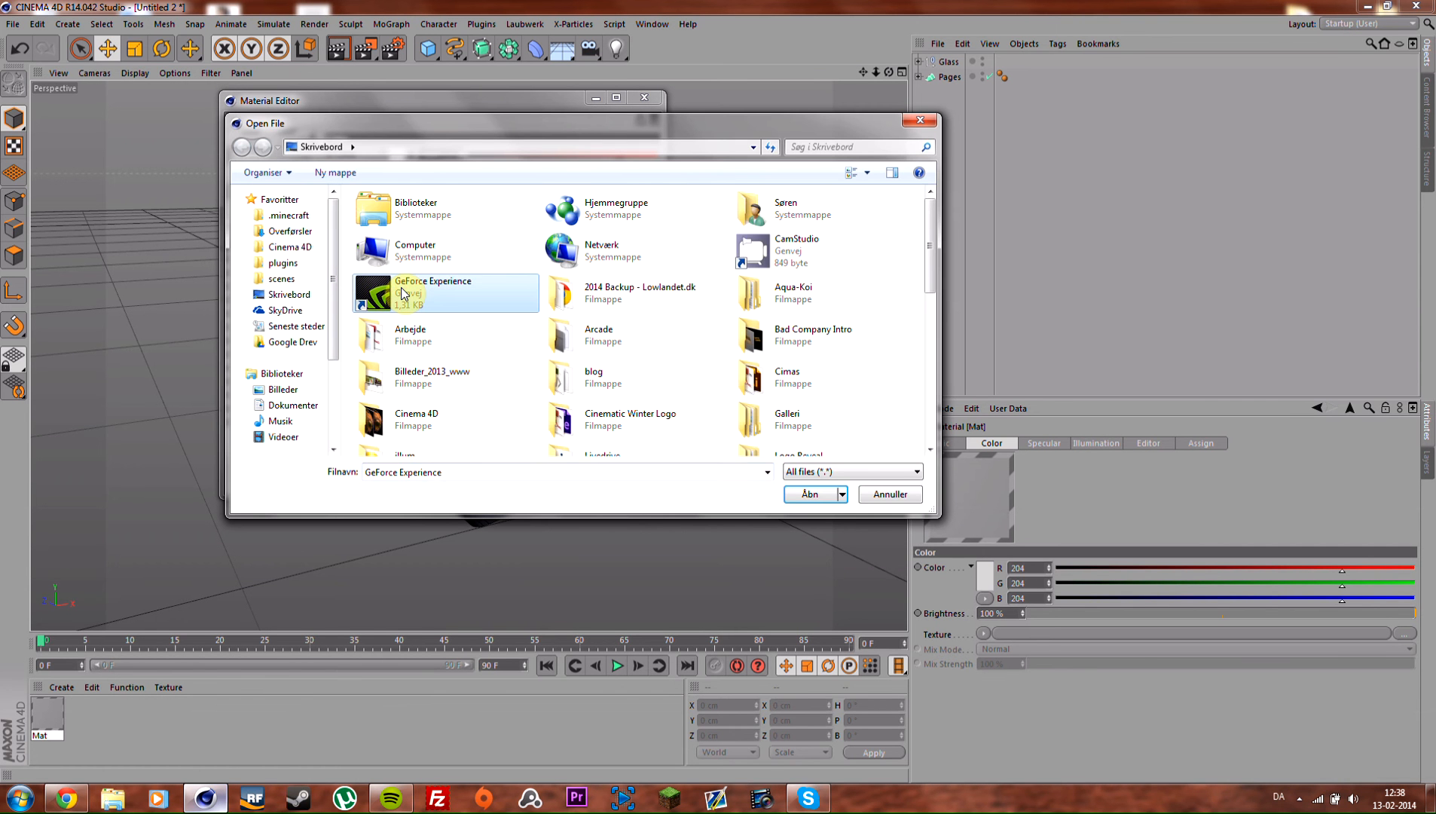
pyautogui.press('p')
pyautogui.doubleClick(453, 436)
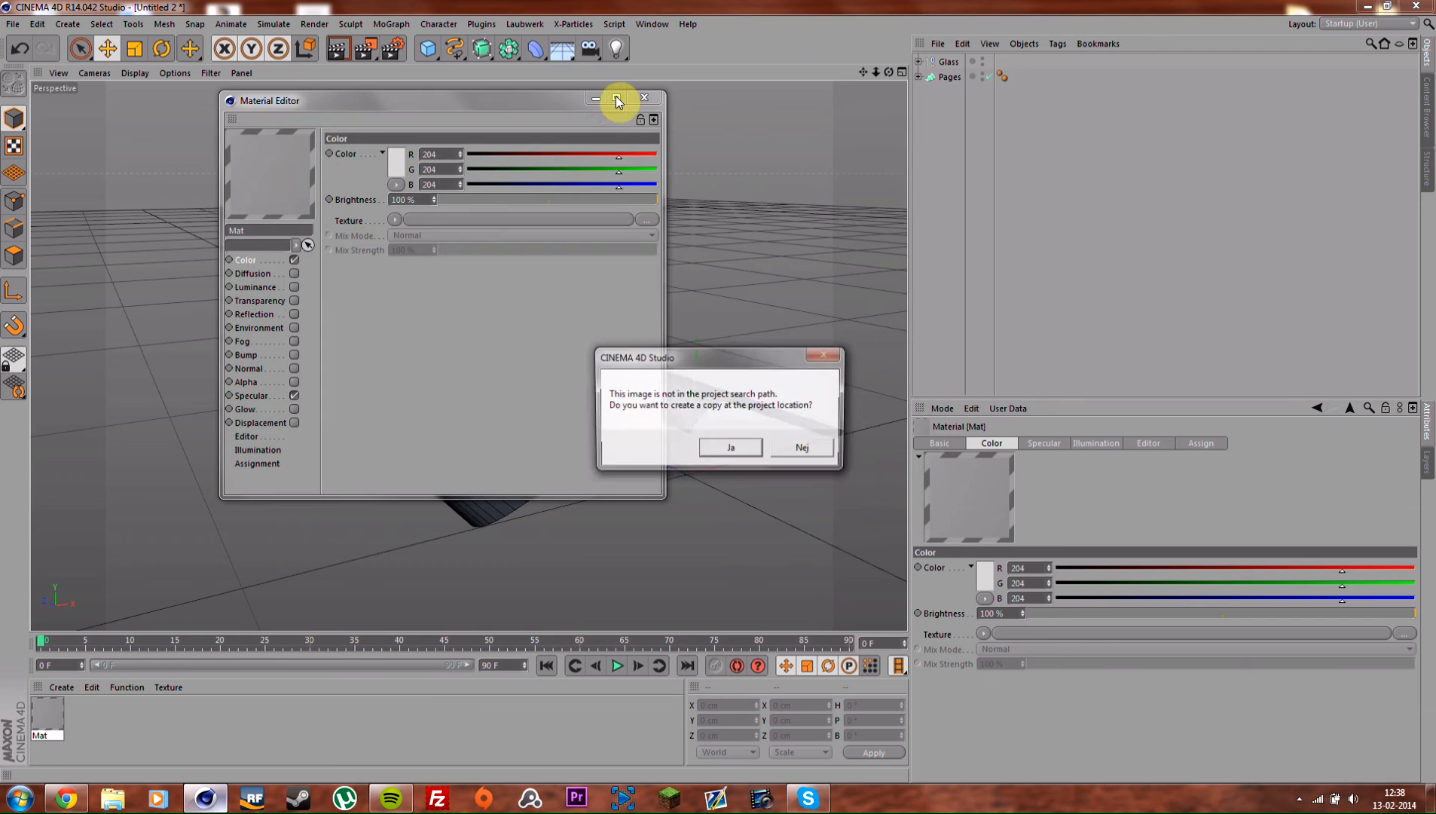
pyautogui.click(805, 450)
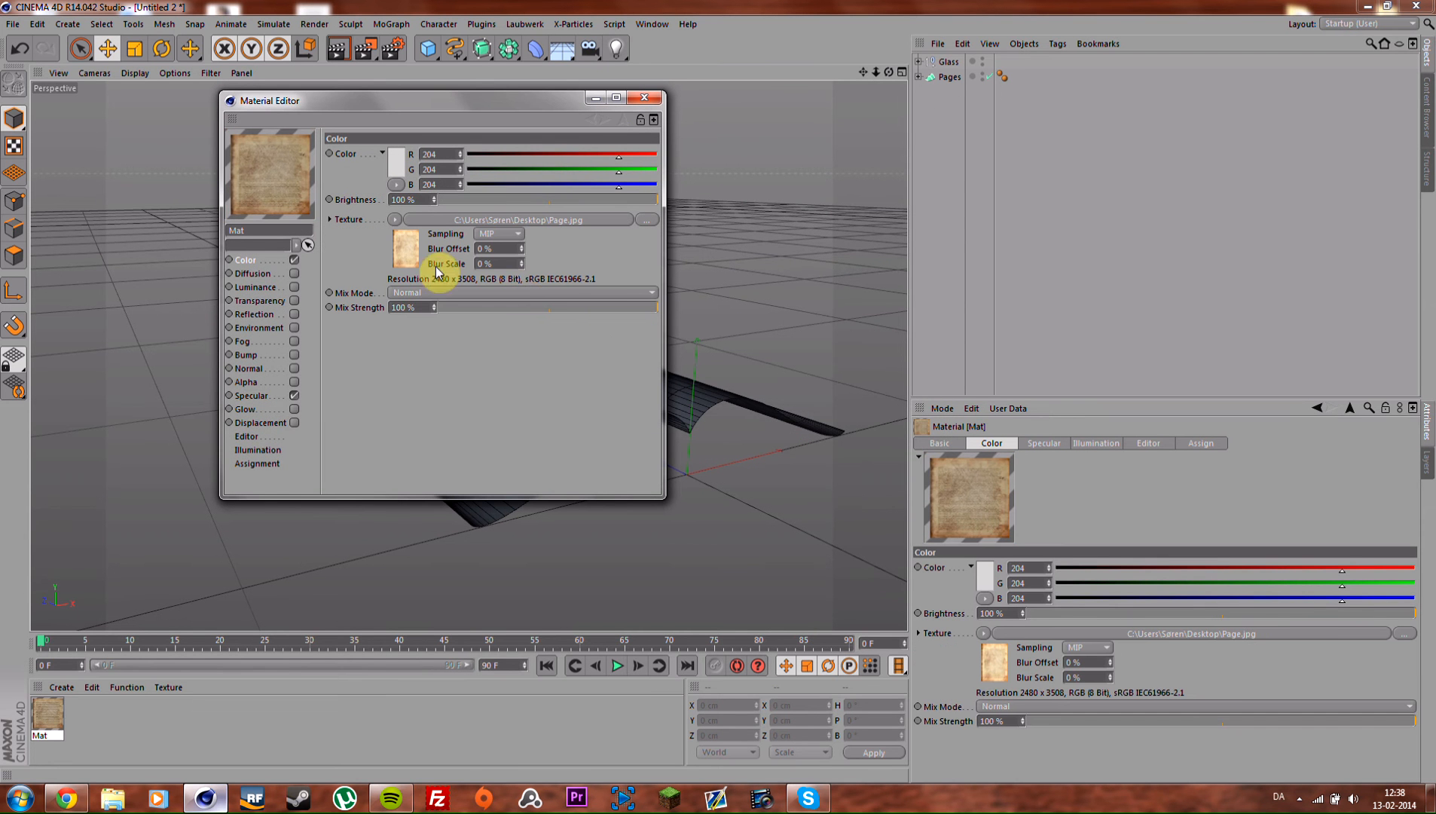
pyautogui.click(650, 102)
# Step: Check the Specular settings of the parchment material Mat.2 in the Heart Book.c4d project
pyautogui.click(652, 23)
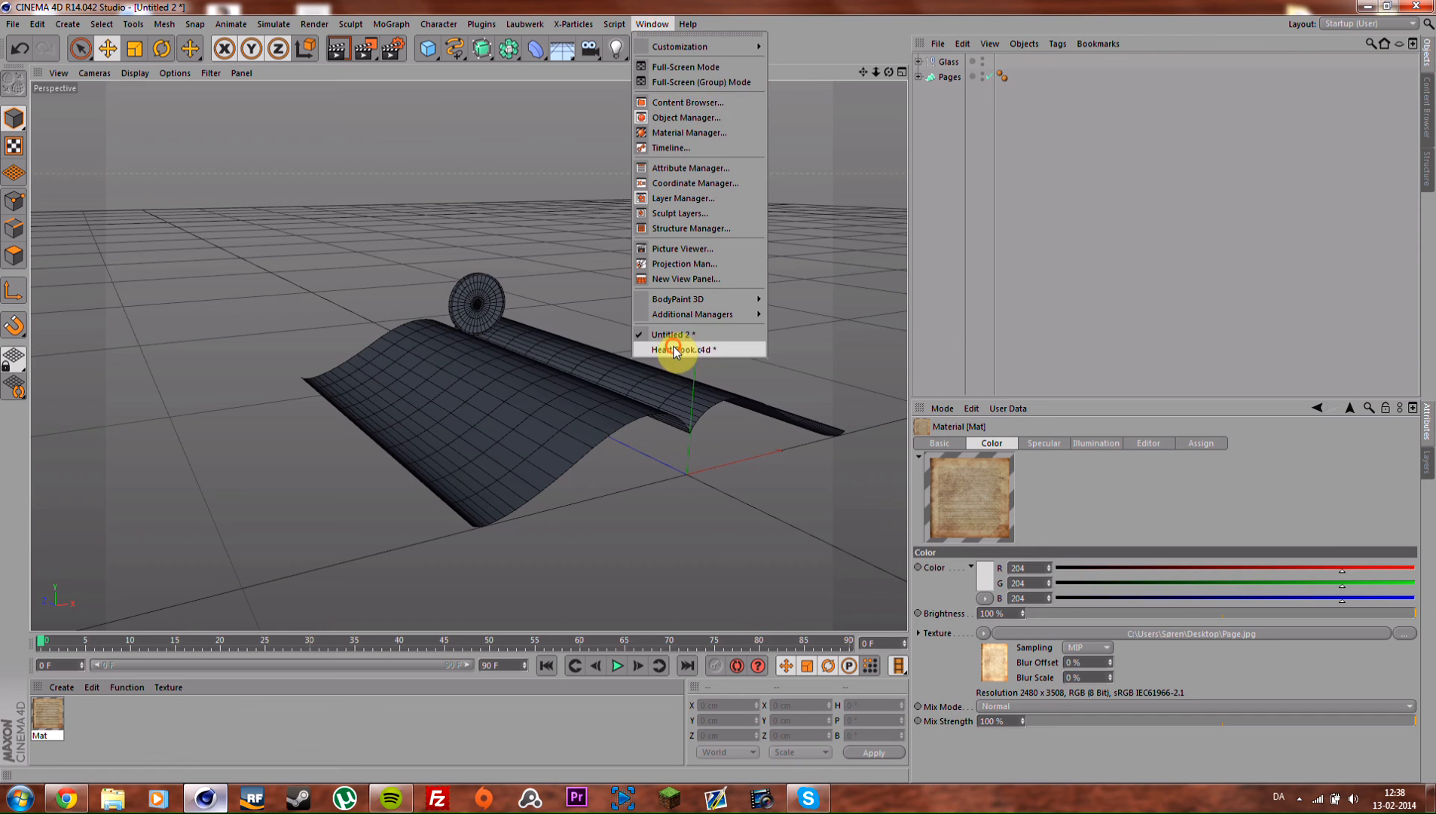
pyautogui.click(678, 348)
pyautogui.doubleClick(84, 712)
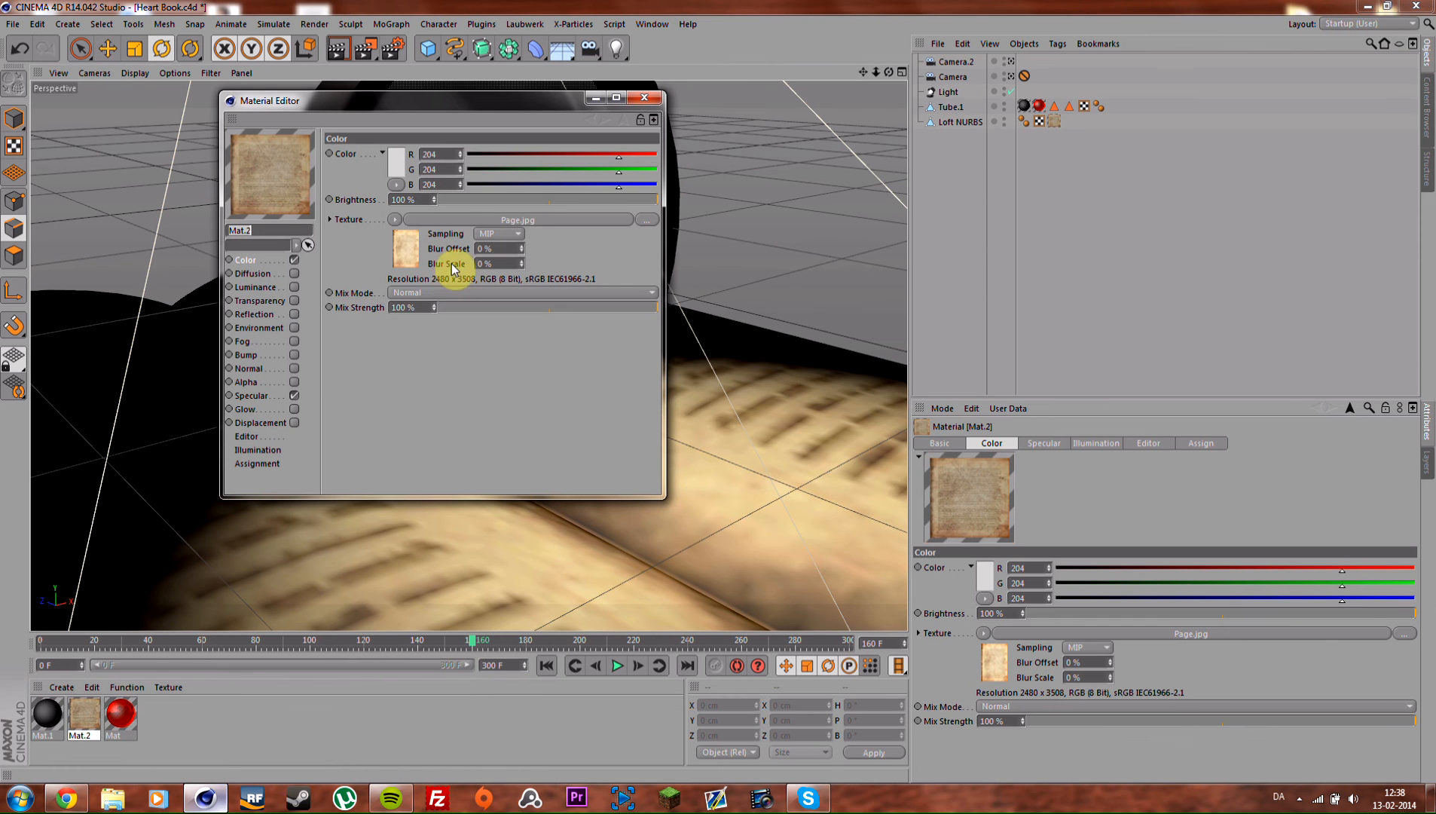
pyautogui.click(251, 395)
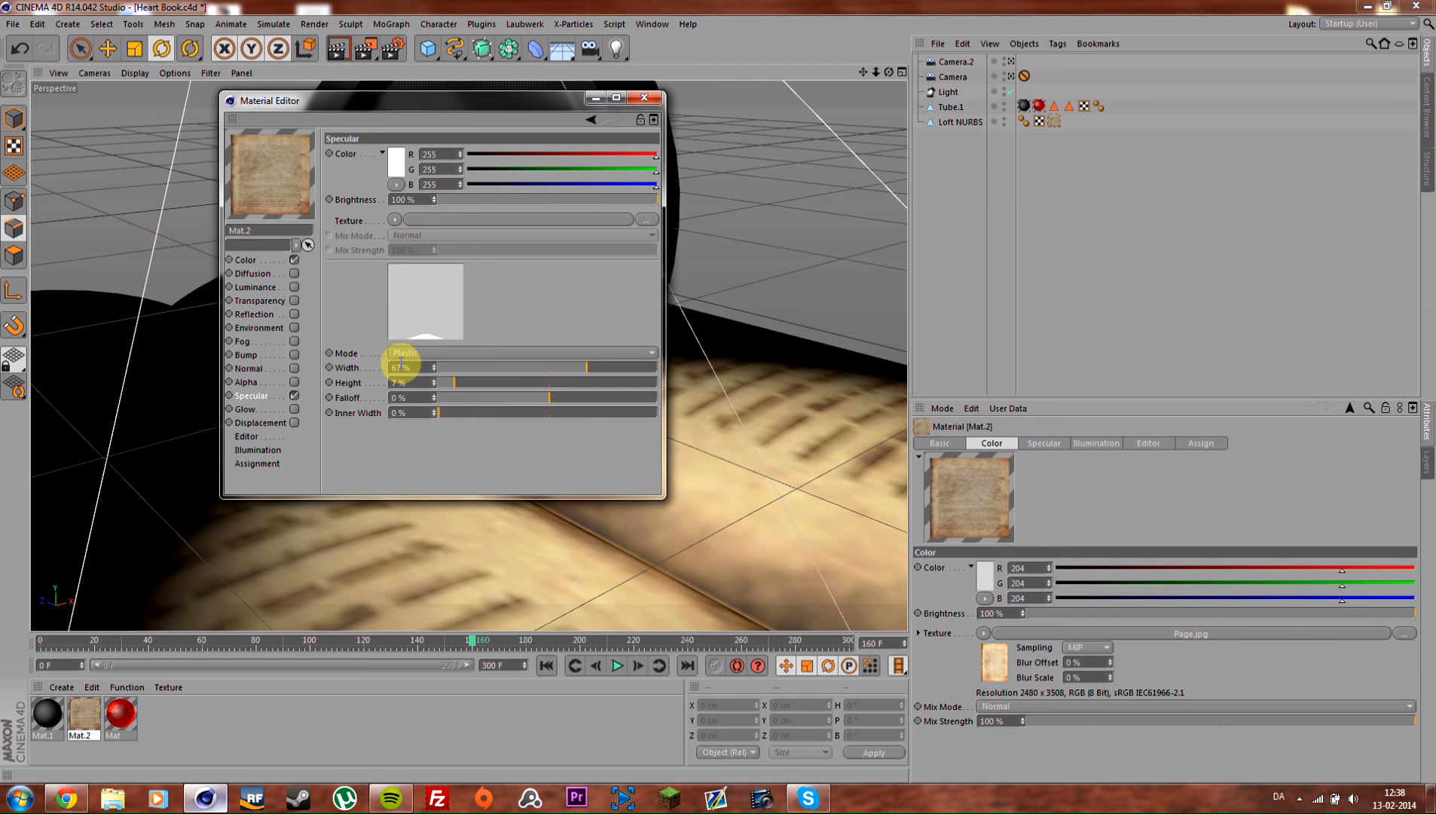
pyautogui.click(644, 97)
# Step: Return to the Untitled 2 project and set the page material's Specular width to 67% and height to 7%
pyautogui.click(652, 24)
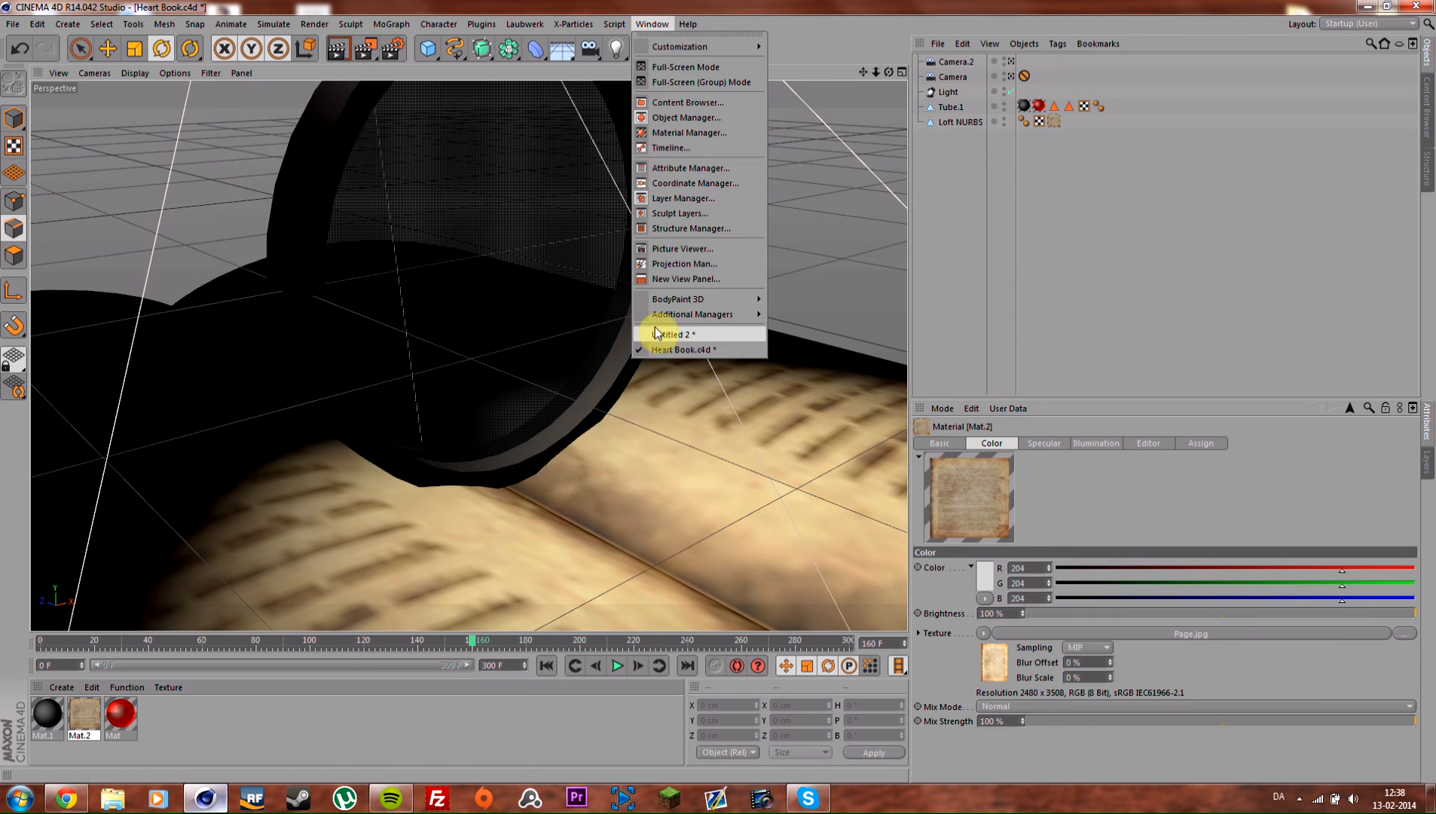
pyautogui.click(659, 335)
pyautogui.doubleClick(48, 712)
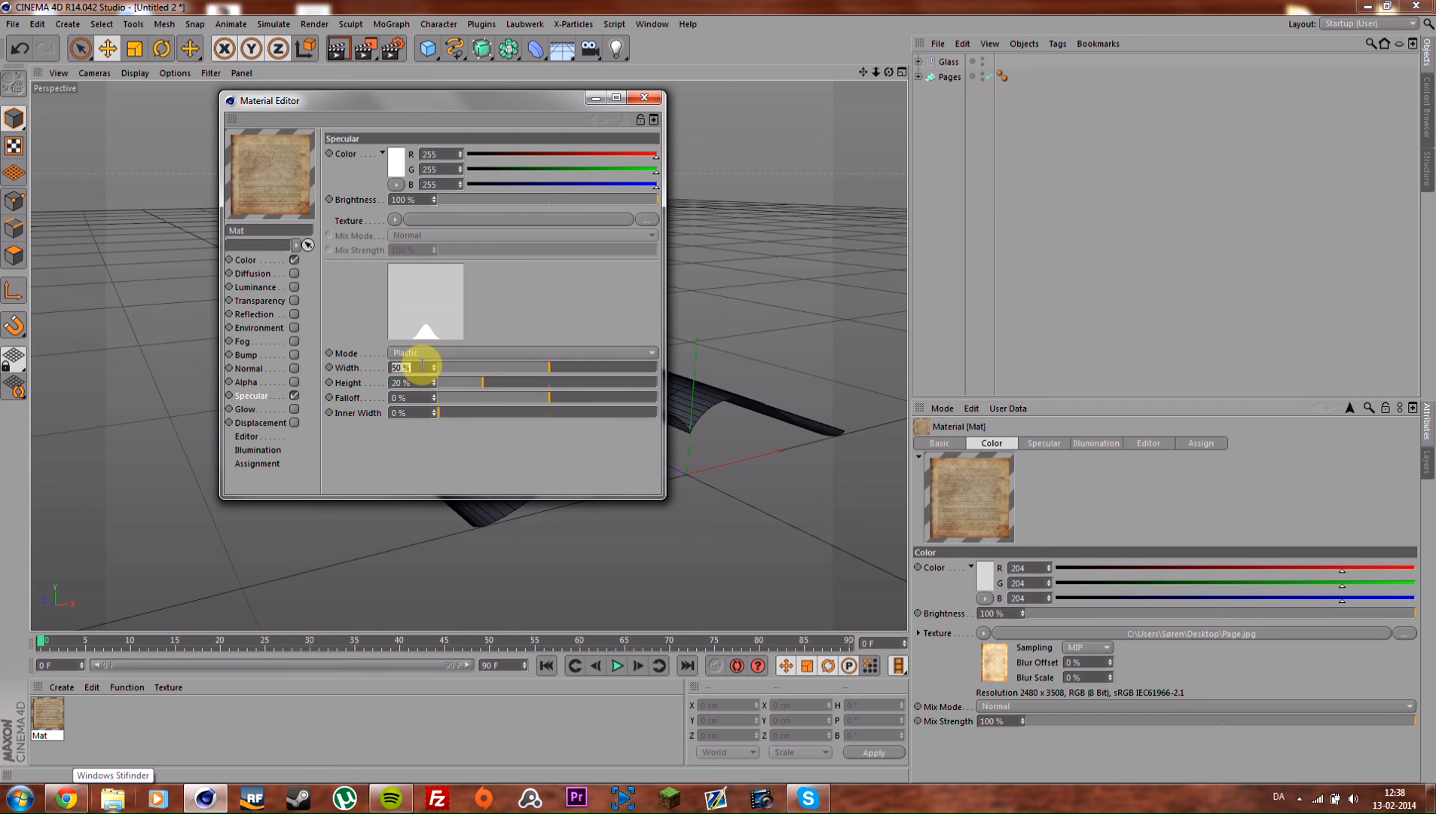
pyautogui.write('0')
pyautogui.press('Return')
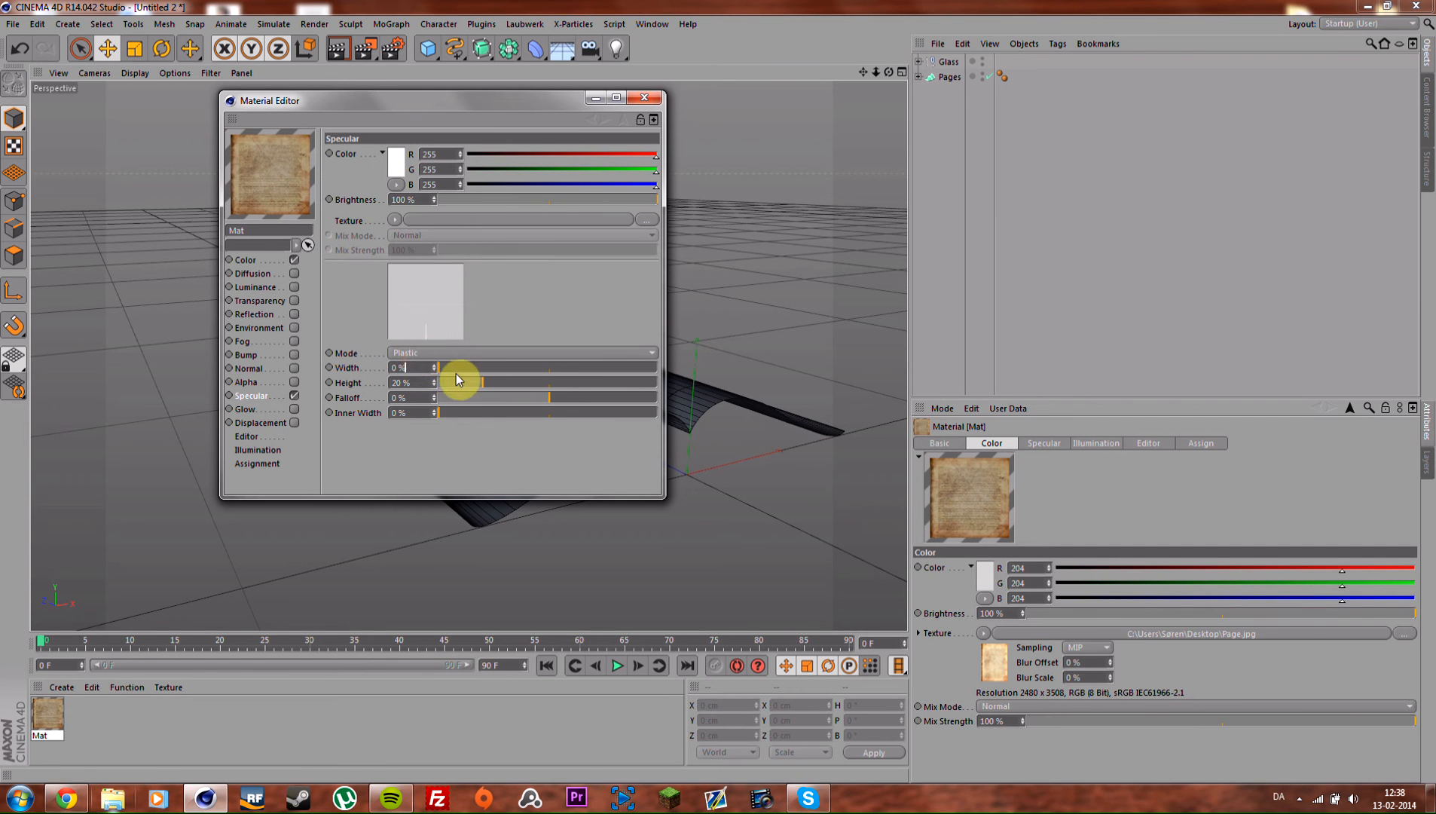
pyautogui.moveTo(489, 366); pyautogui.dragTo(586, 369)
pyautogui.moveTo(484, 383); pyautogui.dragTo(454, 384)
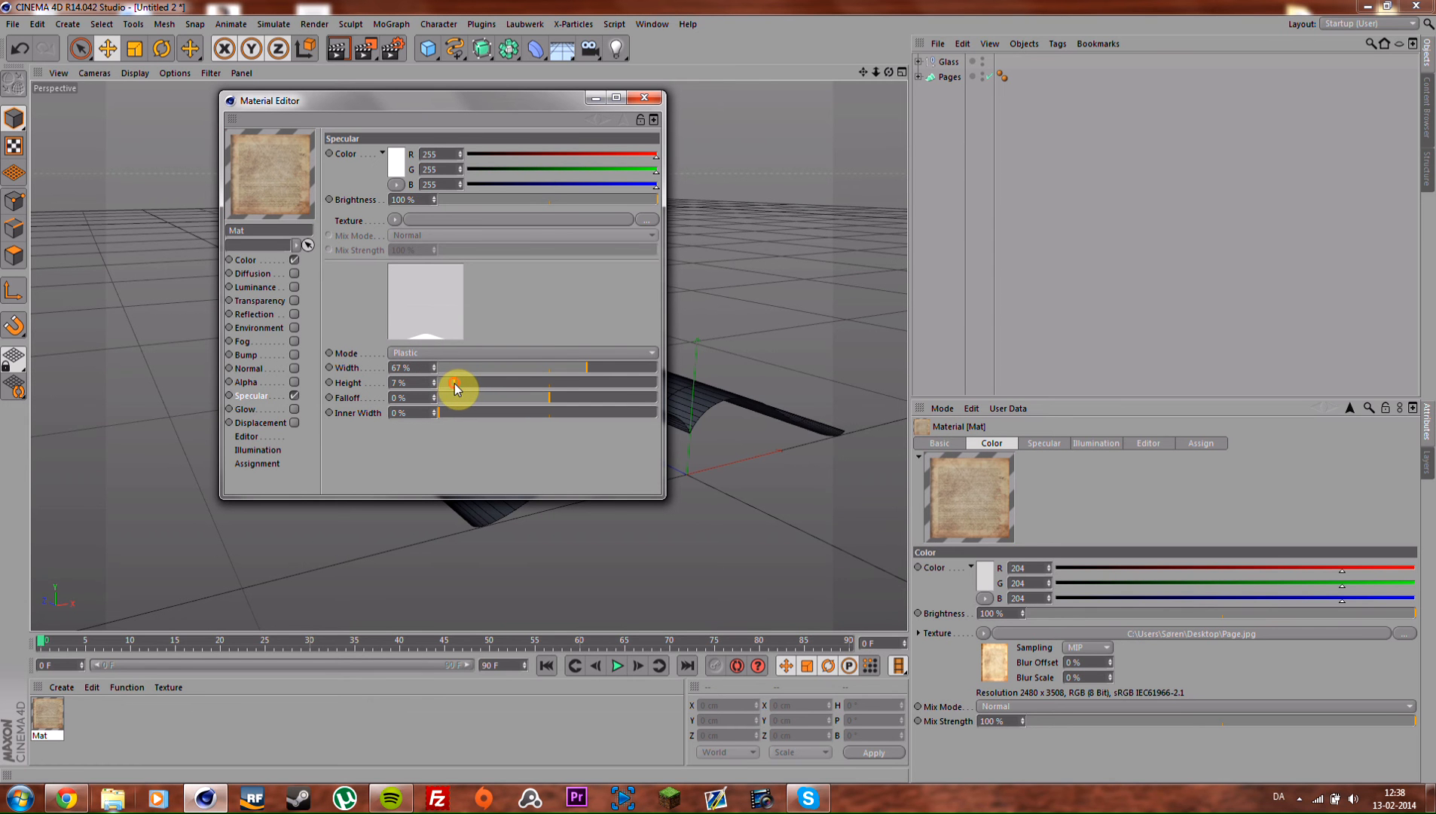
pyautogui.click(639, 101)
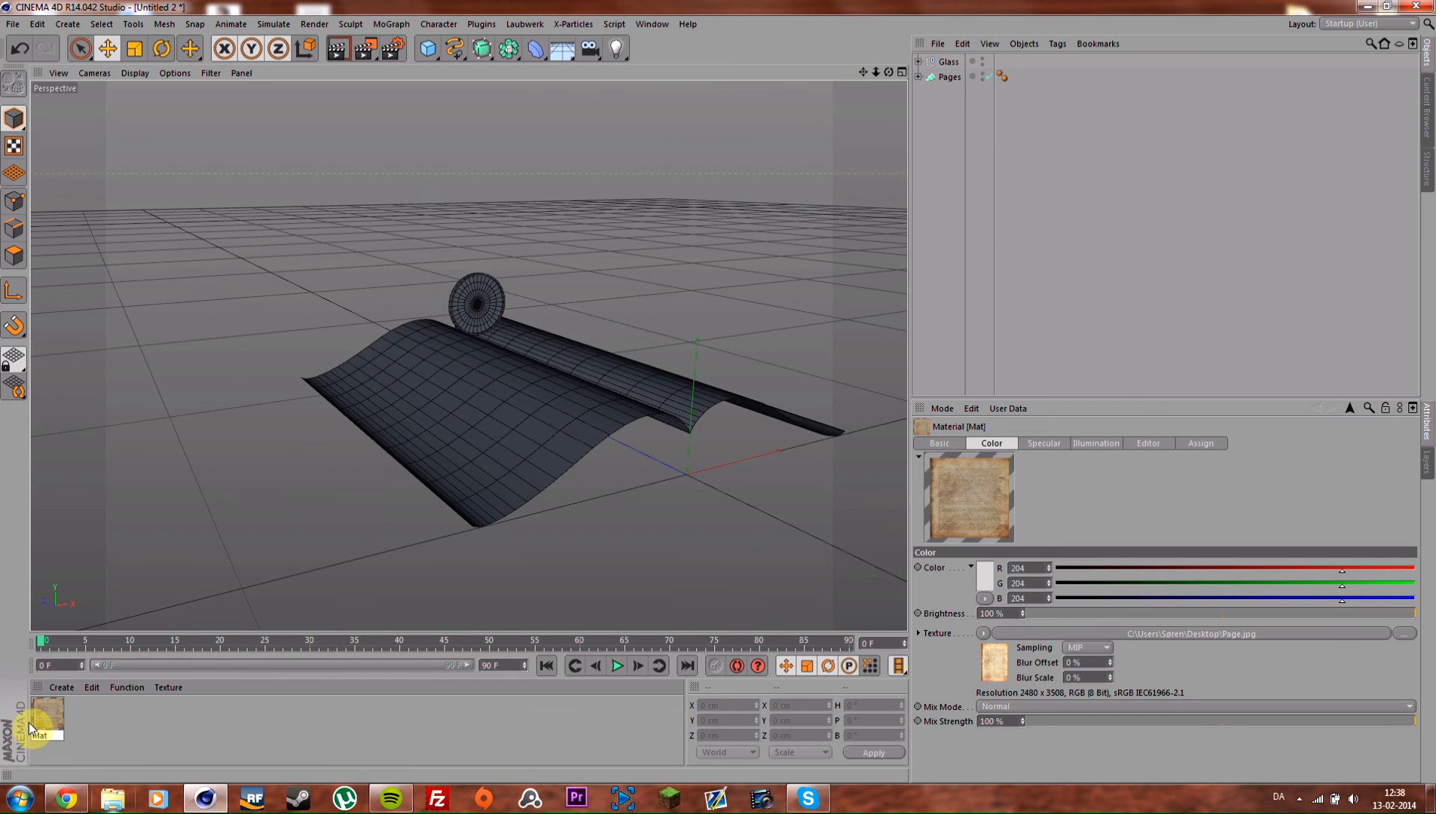
# Step: Apply the page material to the Pages object and render the full book and a close-up of its text
pyautogui.moveTo(46, 717); pyautogui.dragTo(938, 76)
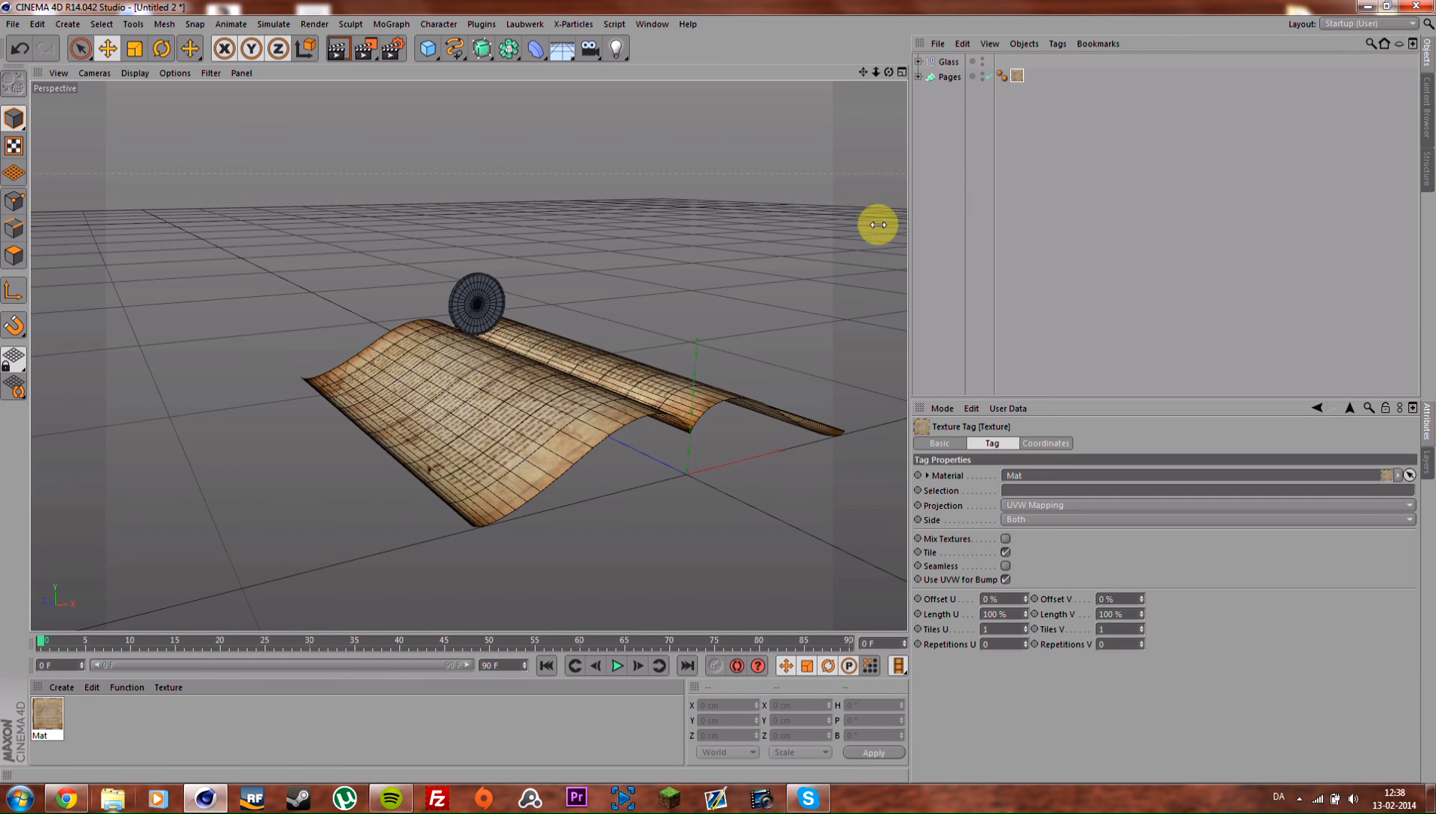
pyautogui.keyDown('alt'); pyautogui.moveTo(544, 415); pyautogui.dragTo(683, 208); pyautogui.keyUp('alt')
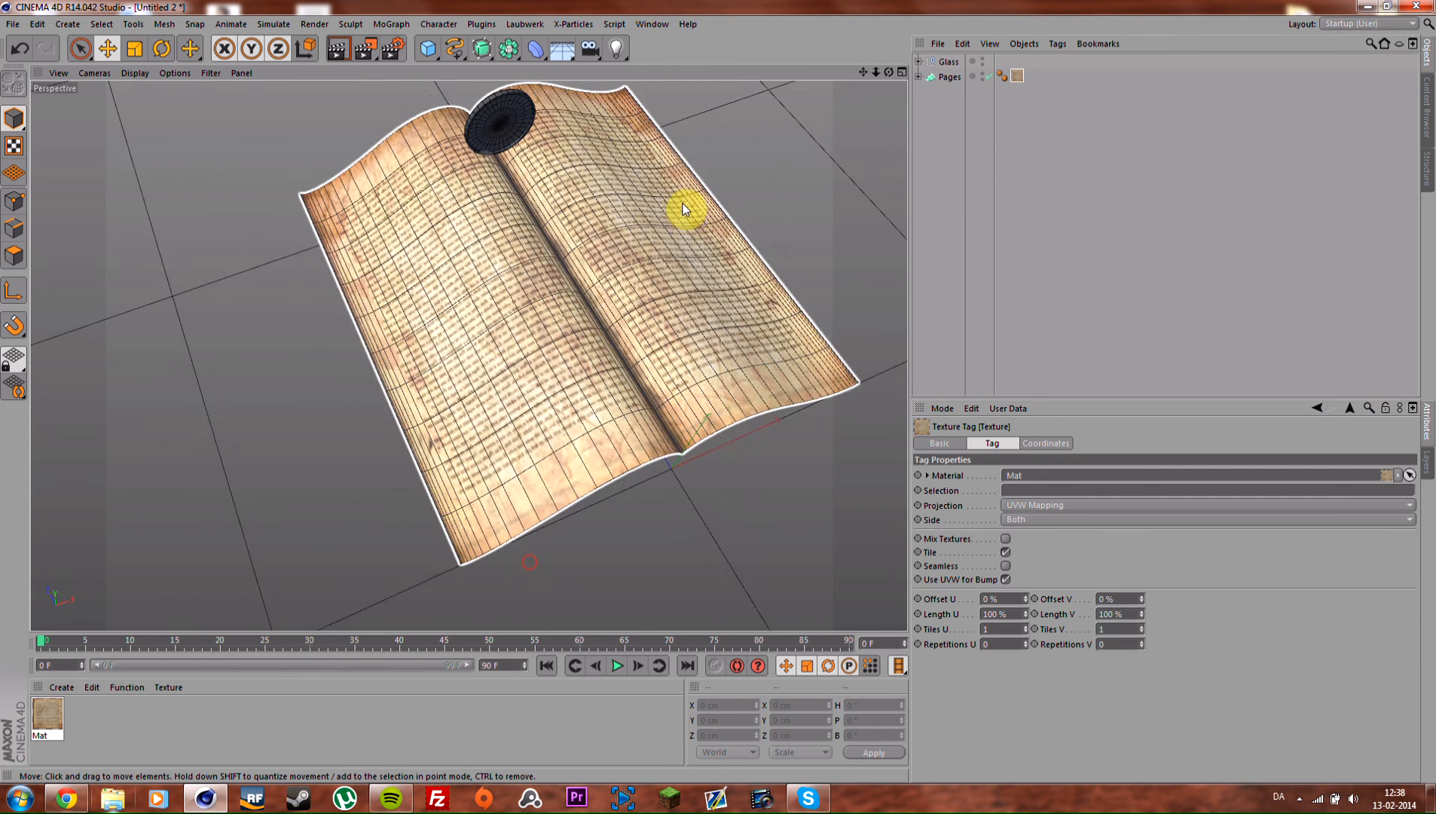
pyautogui.hotkey('ctrl', 'r')
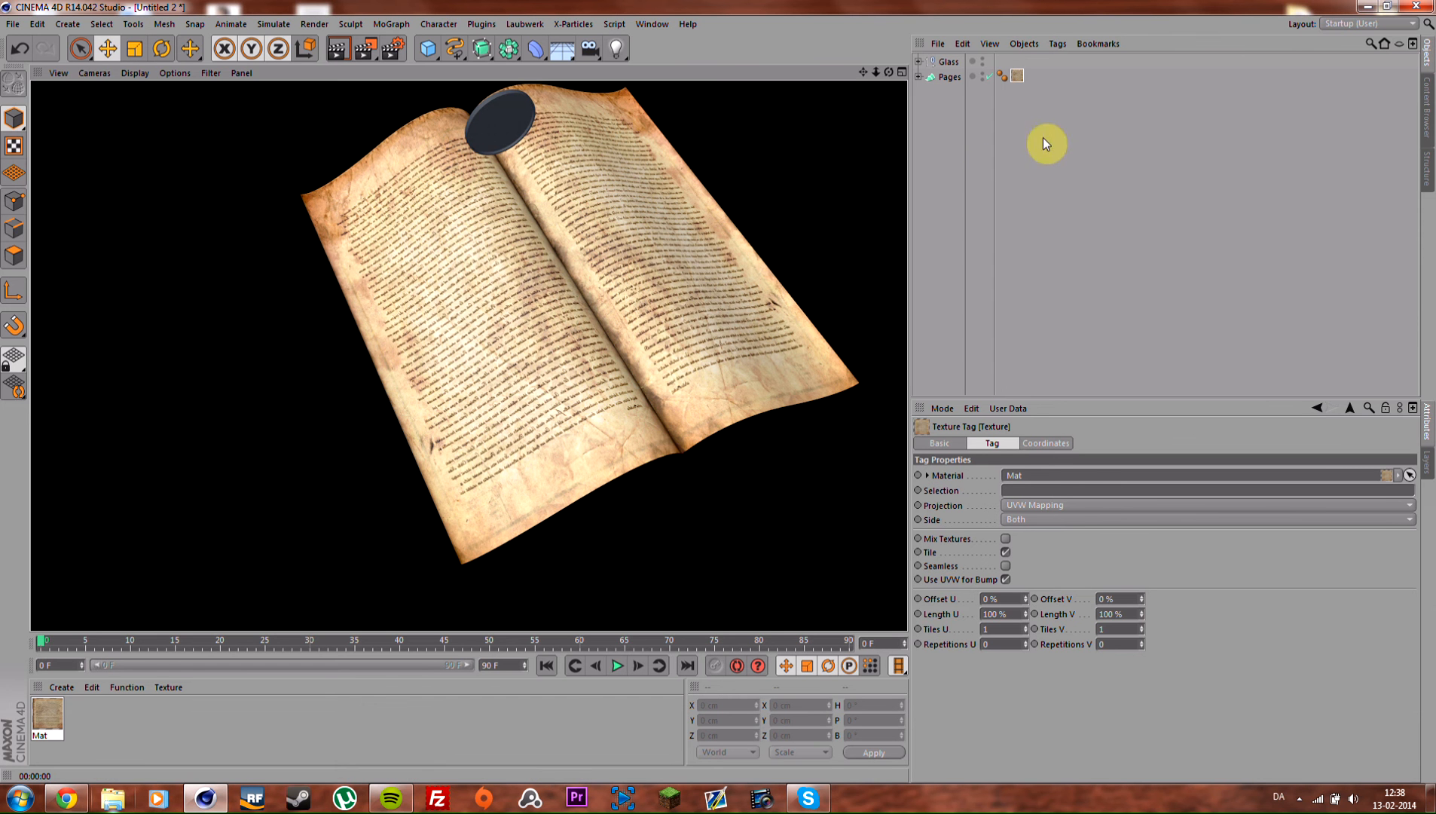
pyautogui.keyDown('alt'); pyautogui.moveTo(647, 183); pyautogui.dragTo(859, 174, button='right'); pyautogui.keyUp('alt')
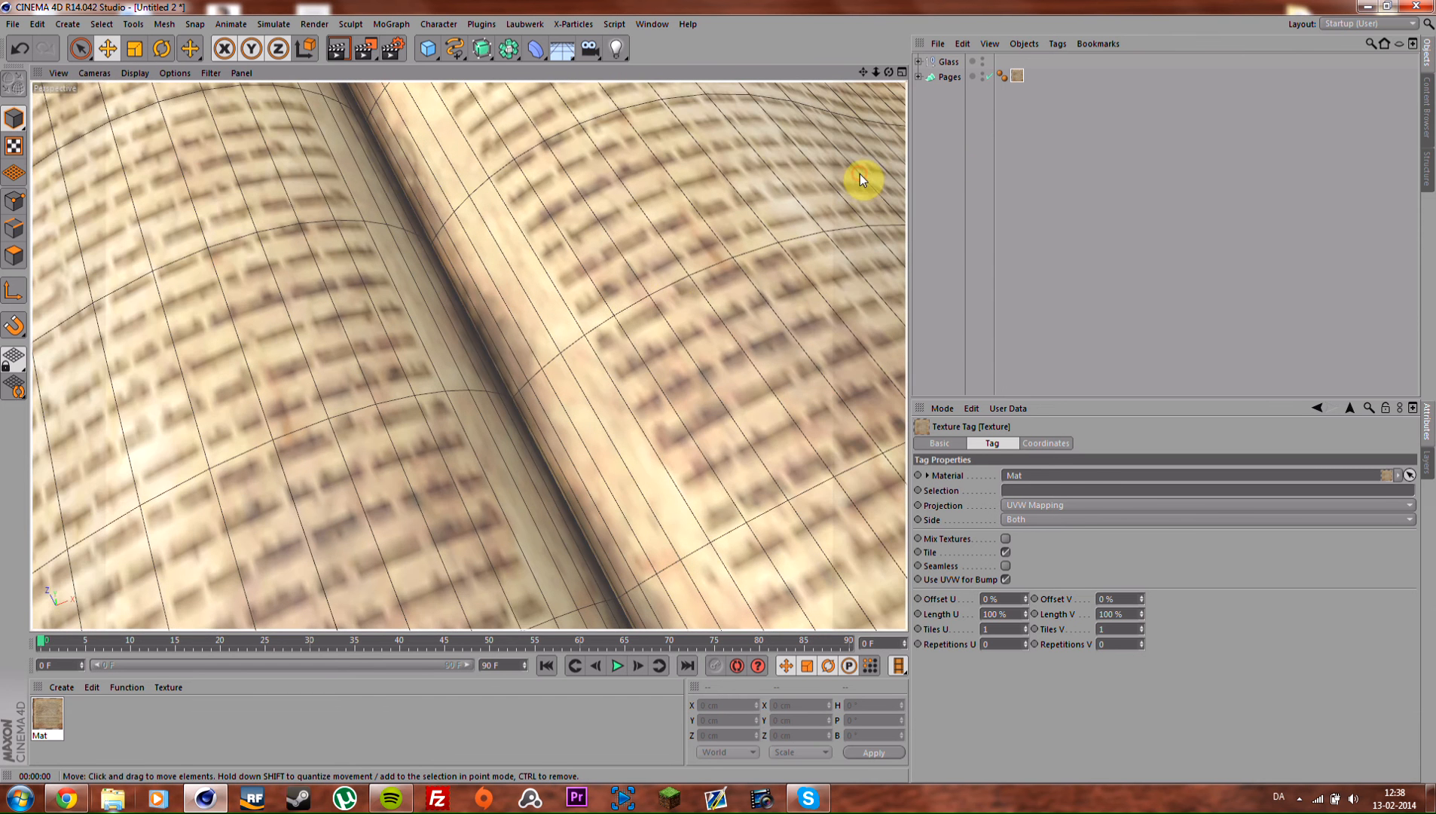
pyautogui.hotkey('ctrl', 'r')
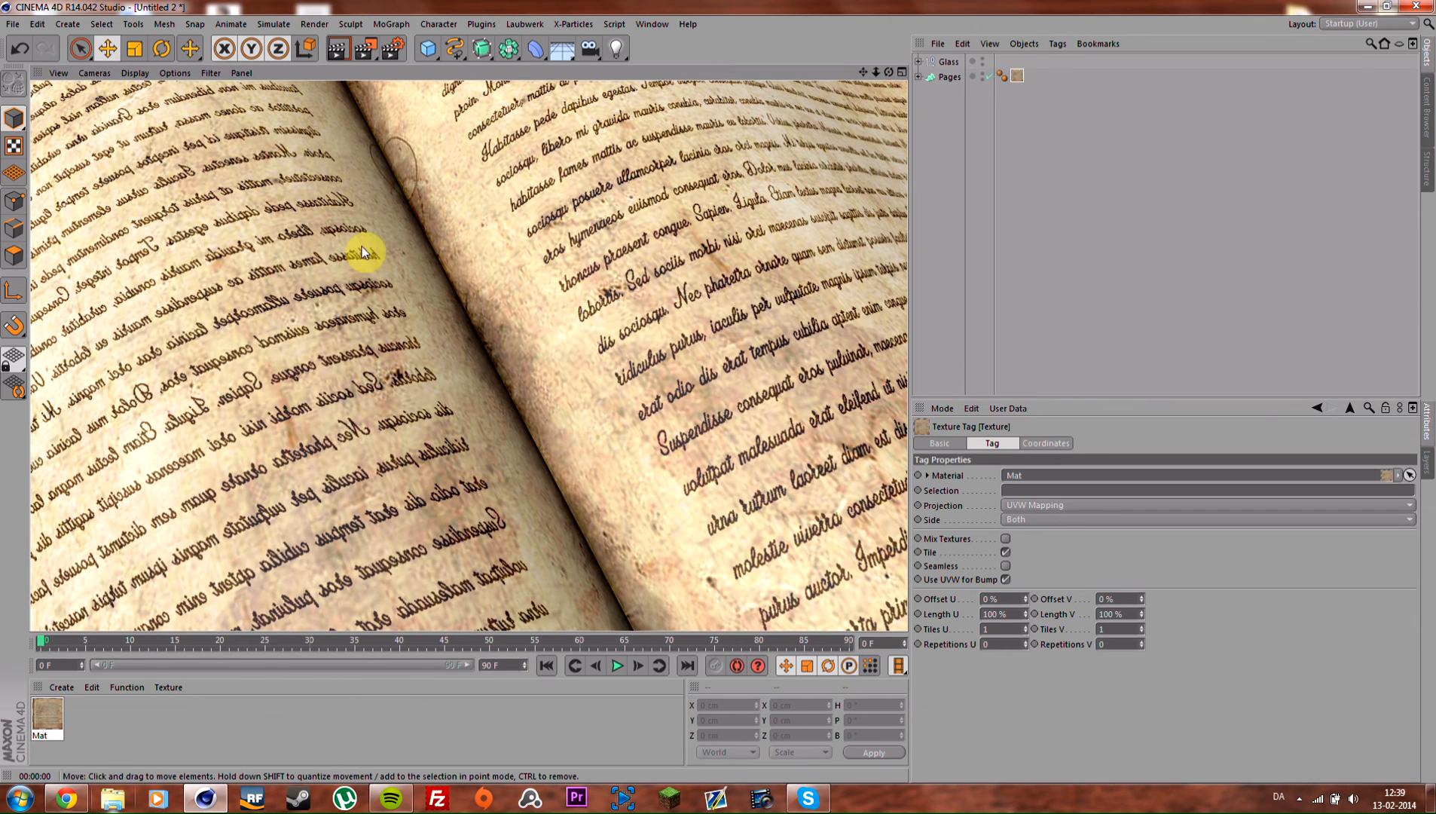
pyautogui.scroll(-8, 378, 336)
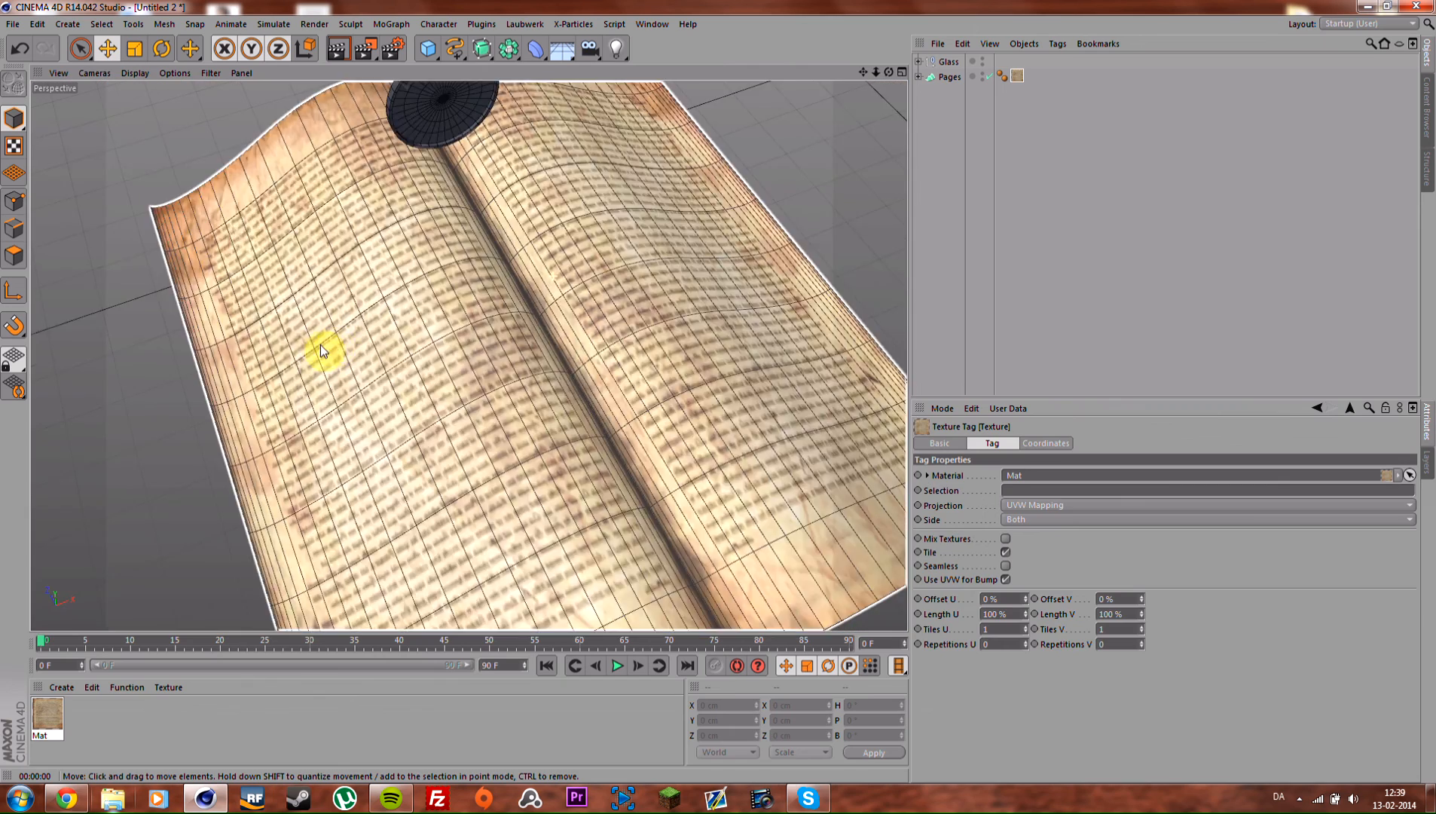
# Step: Shorten the Pages loft by moving its first child spline along Z to 950 cm
pyautogui.click(368, 301)
pyautogui.keyDown('alt'); pyautogui.moveTo(369, 301); pyautogui.dragTo(439, 294); pyautogui.keyUp('alt')
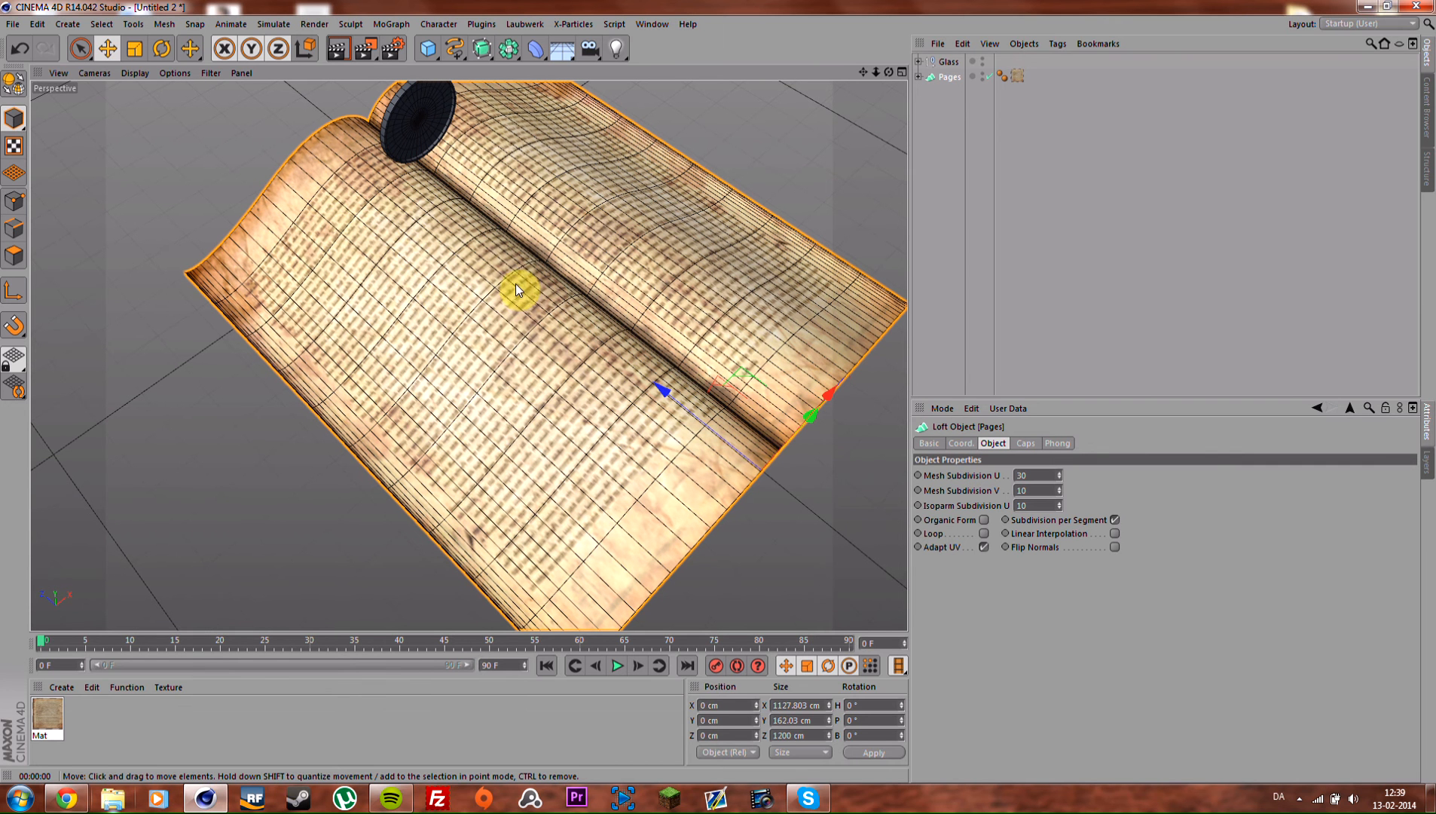
pyautogui.click(917, 76)
pyautogui.click(948, 142)
pyautogui.click(963, 90)
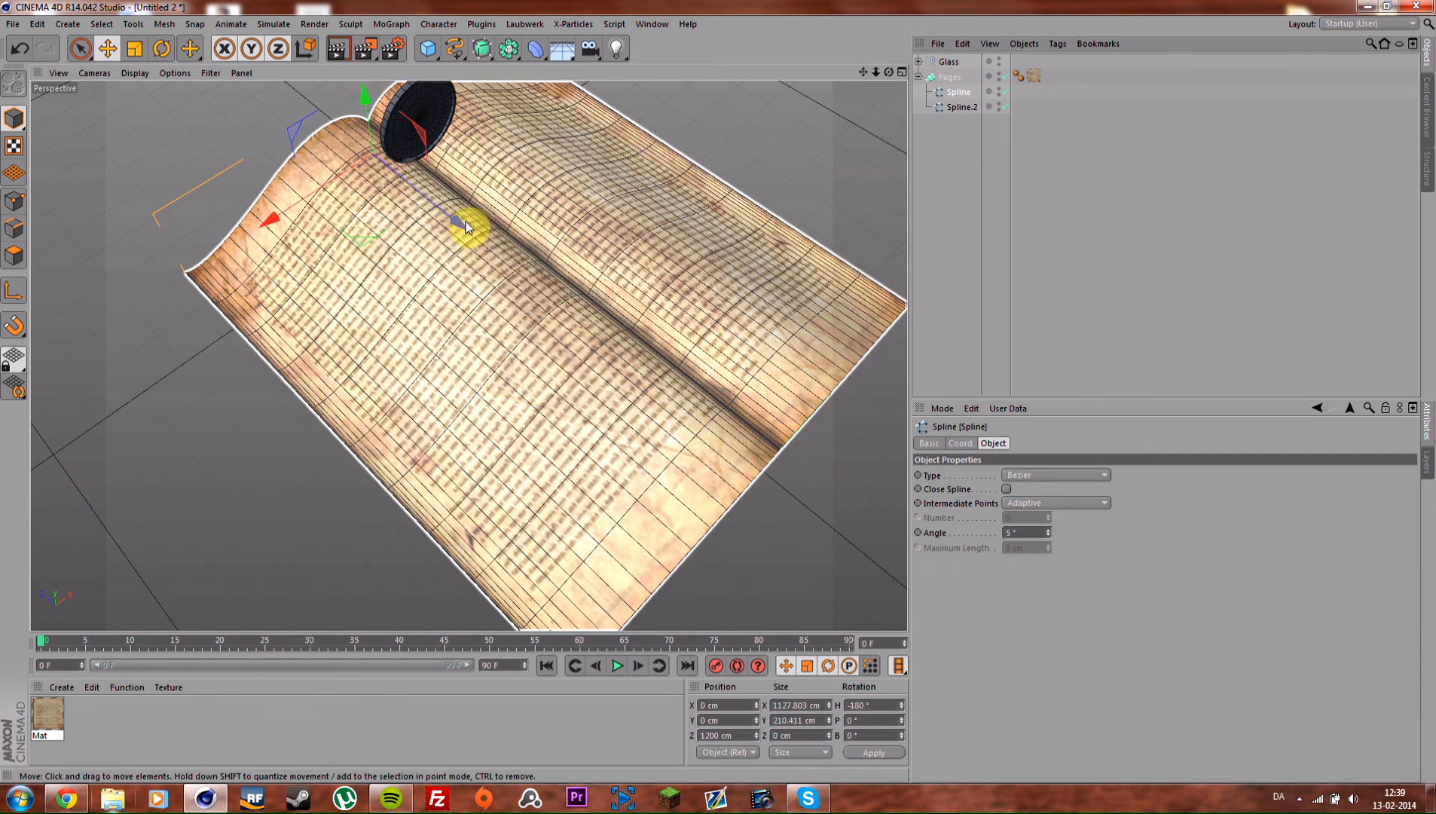
pyautogui.moveTo(468, 225); pyautogui.dragTo(536, 275)
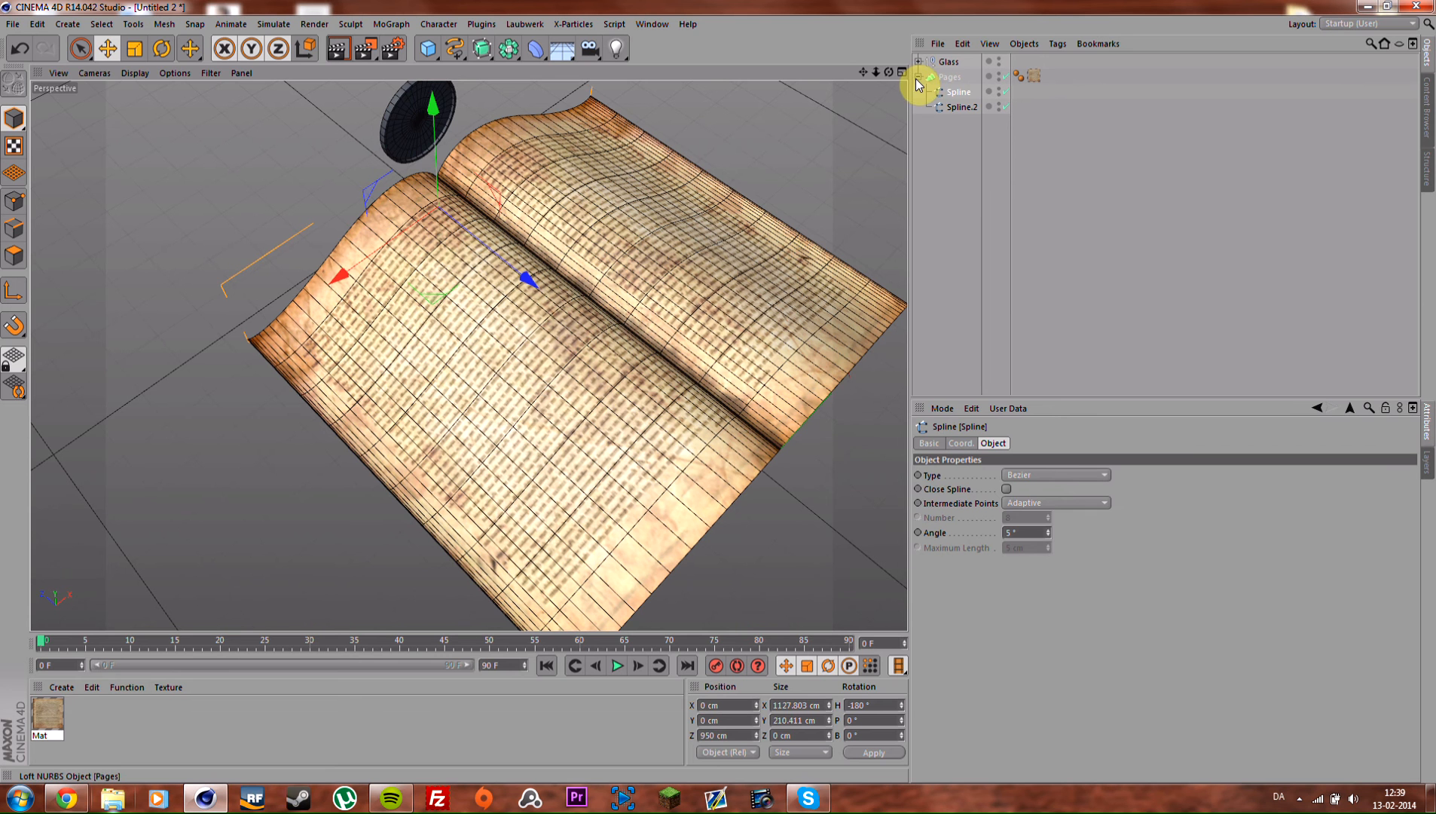
# Step: Move the Glass group along Z to 750 cm so it stands over the shortened book, and render the view
pyautogui.click(934, 60)
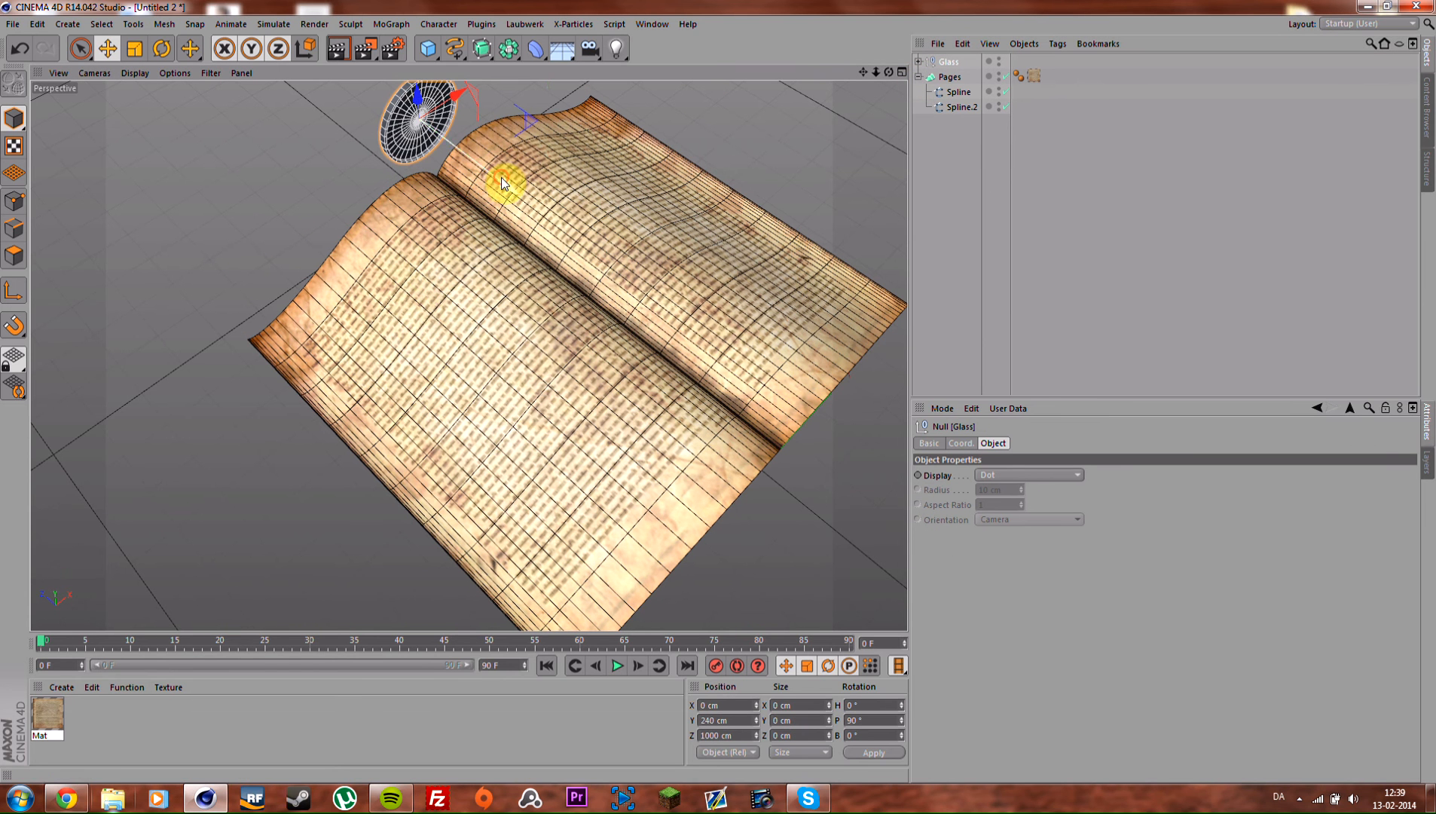
pyautogui.moveTo(501, 181); pyautogui.dragTo(600, 227)
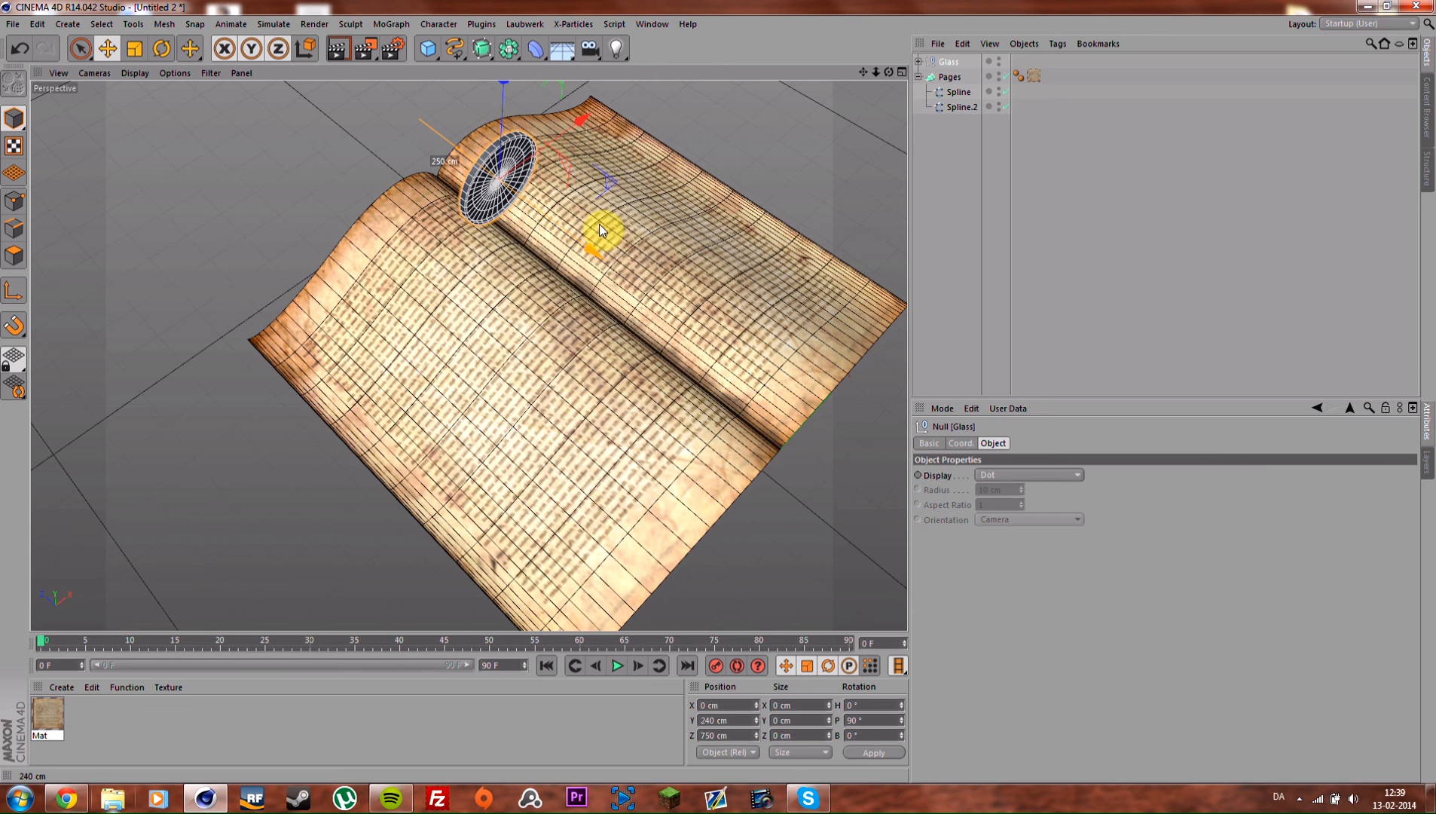
pyautogui.click(1138, 173)
pyautogui.keyDown('alt'); pyautogui.moveTo(747, 299); pyautogui.dragTo(642, 279, button='middle'); pyautogui.keyUp('alt')
pyautogui.hotkey('ctrl', 'r')
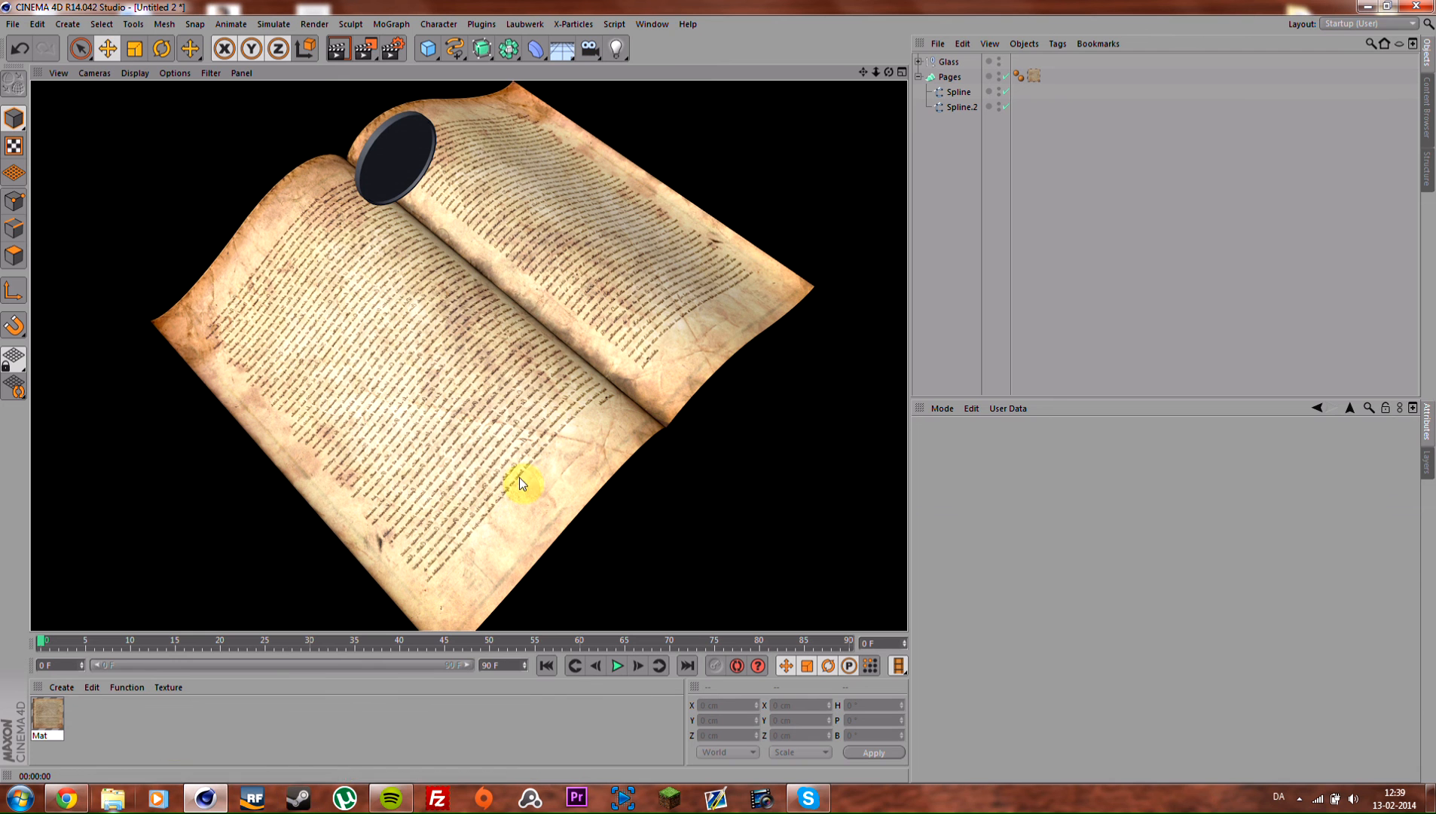
# Step: Copy the red glass material Mat from the Heart Book.c4d project and paste it into the Untitled 2 project
pyautogui.click(652, 23)
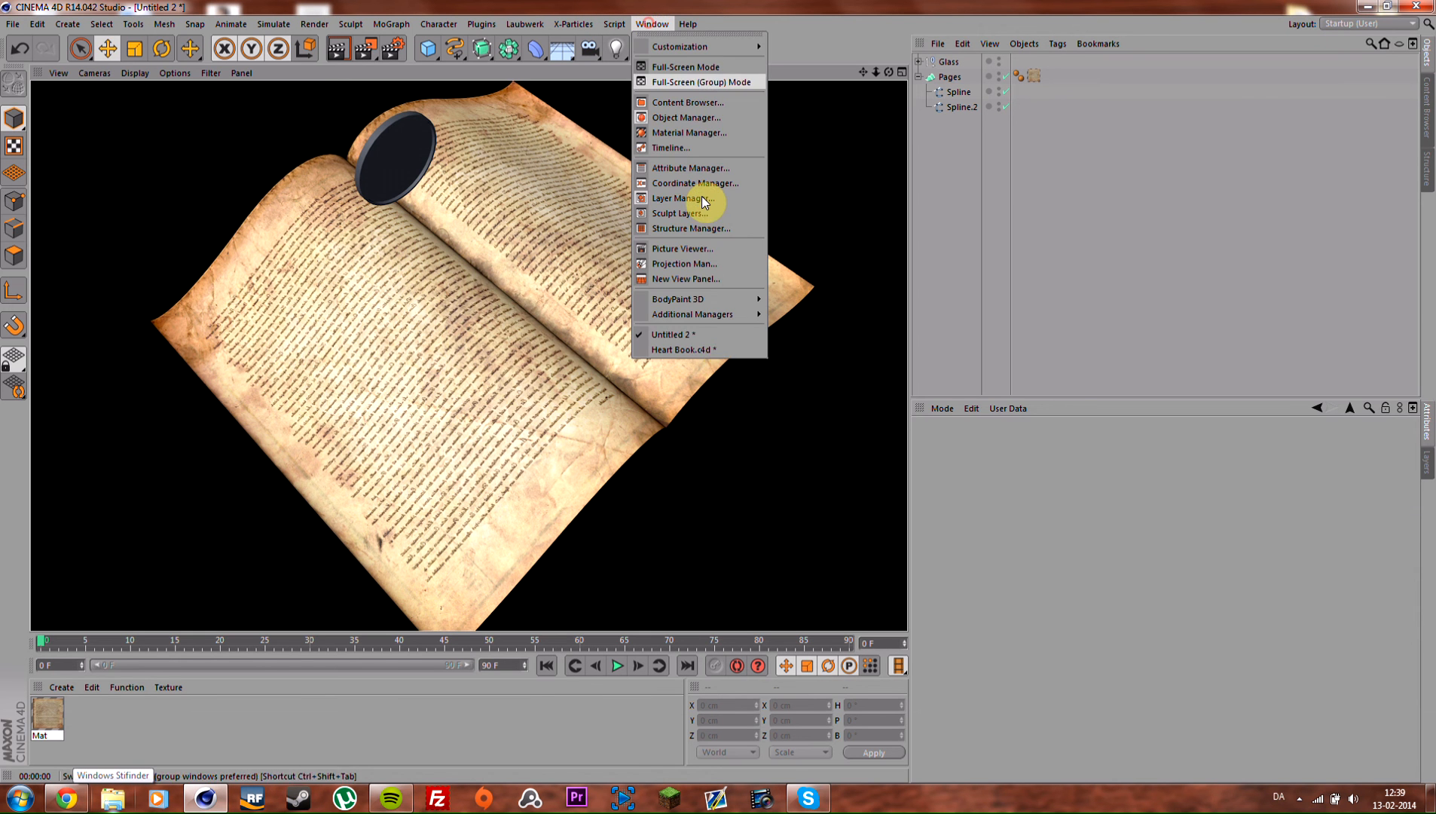
pyautogui.click(697, 349)
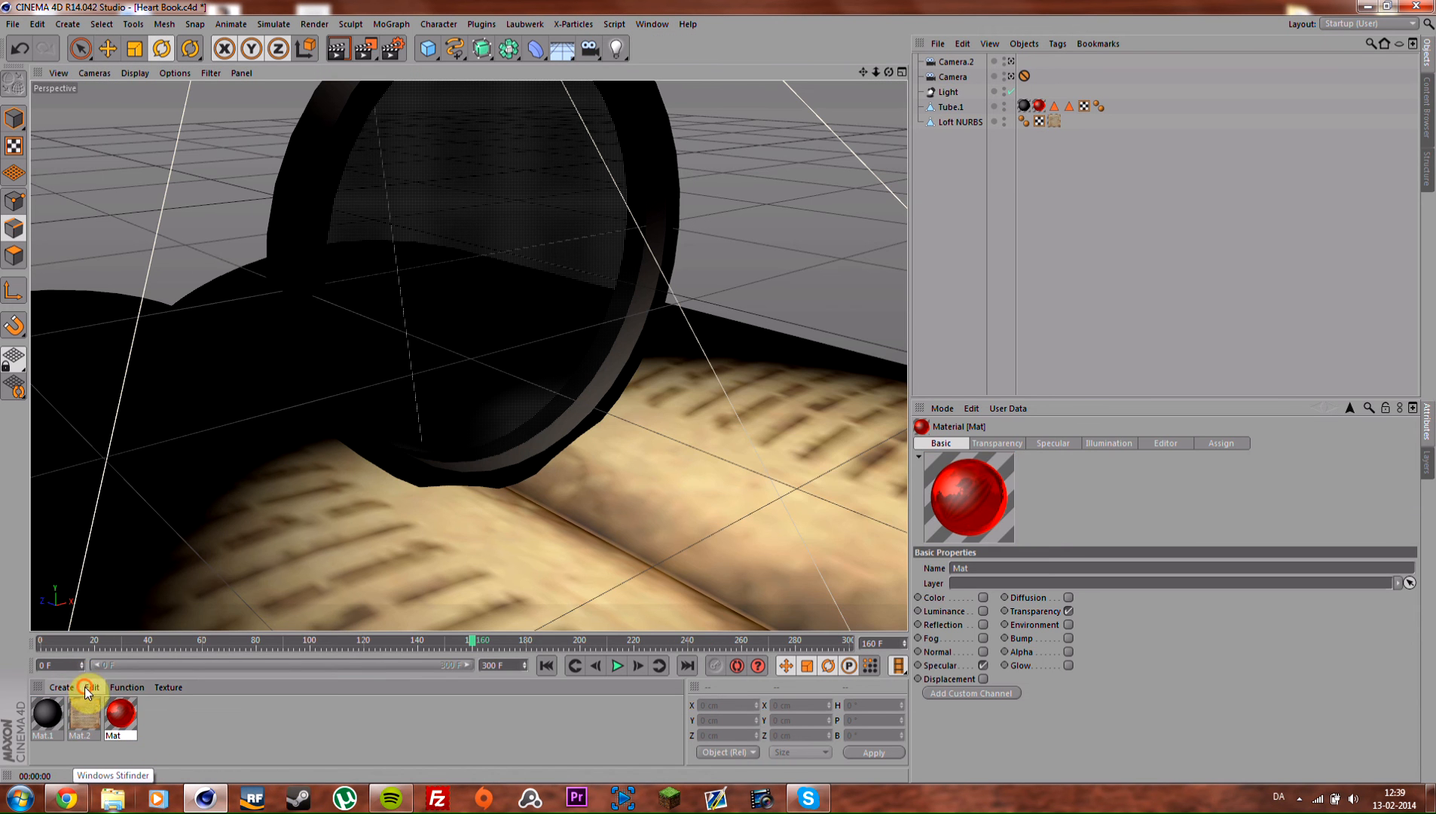
pyautogui.click(89, 687)
pyautogui.click(143, 420)
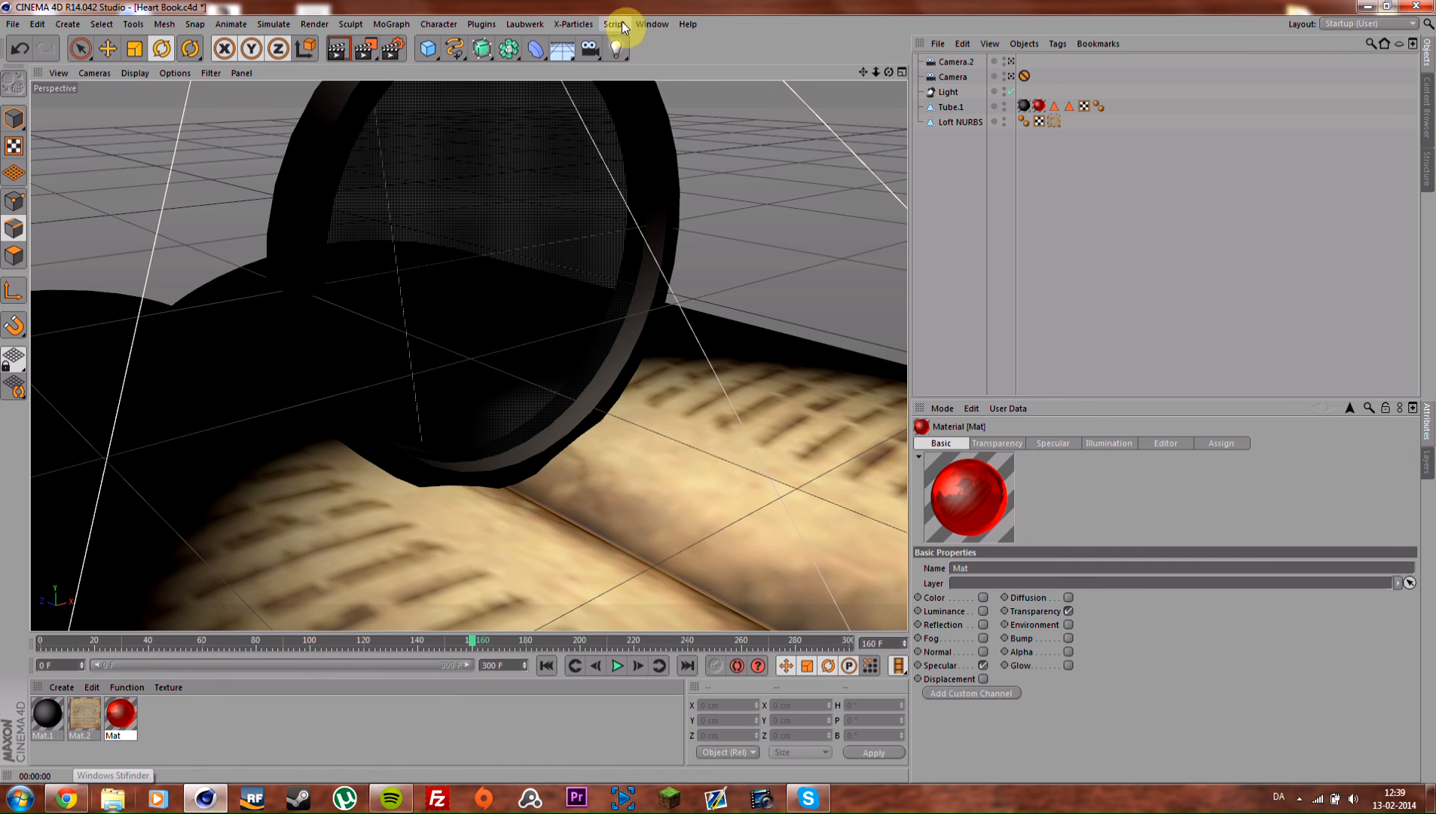
pyautogui.click(651, 23)
pyautogui.click(662, 334)
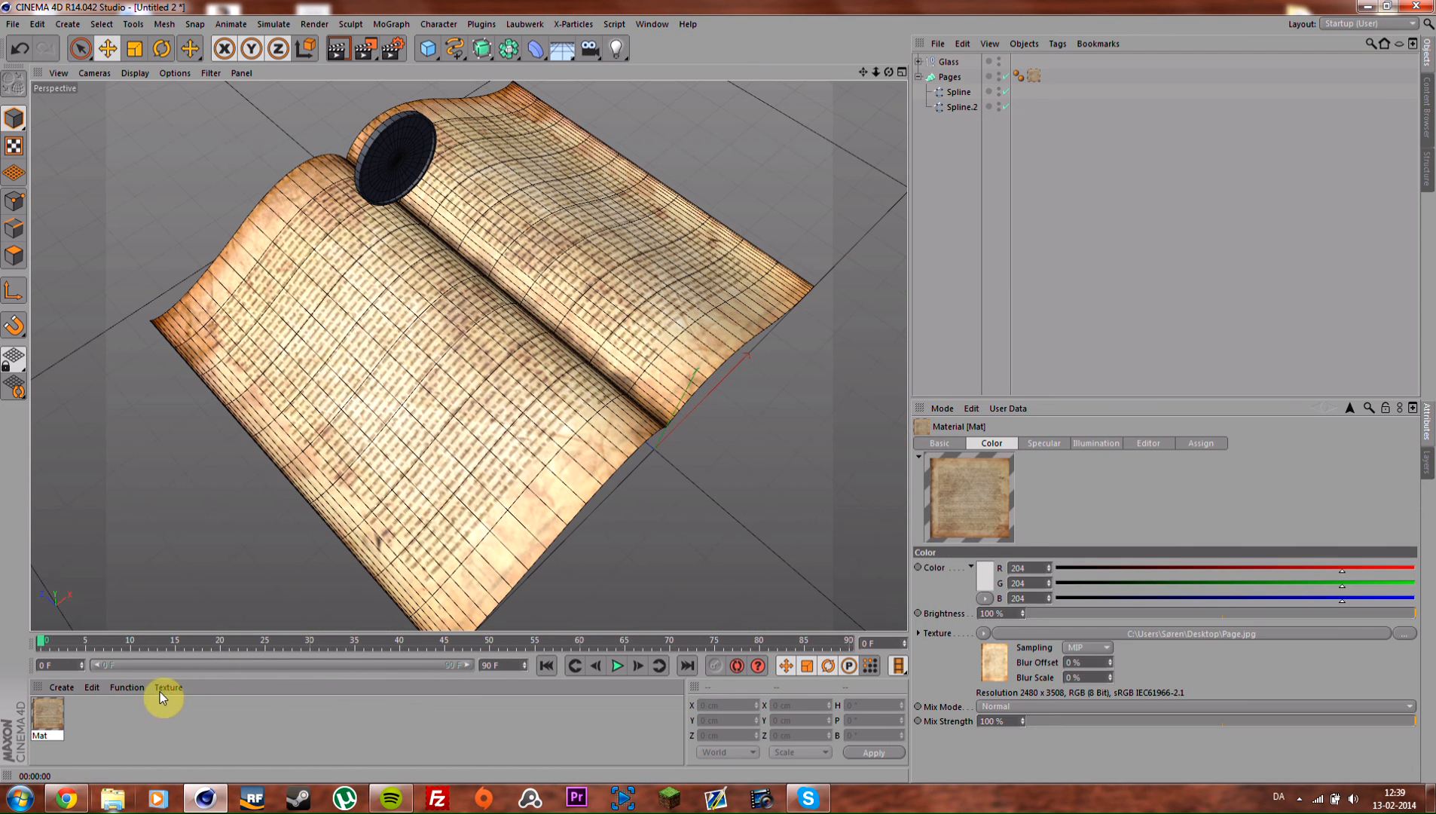
pyautogui.hotkey('ctrl', 'v')
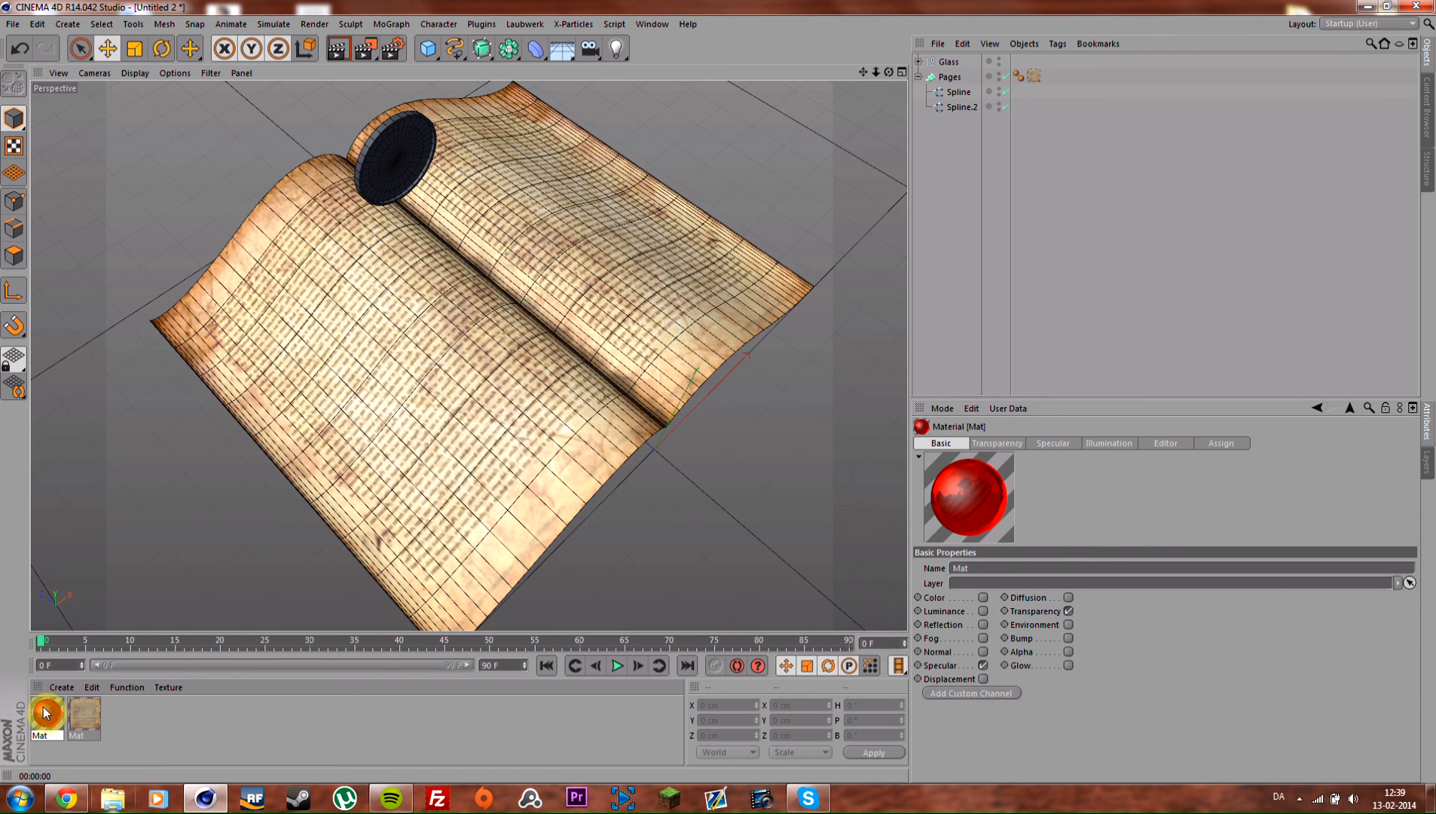
# Step: Examine the Transparency and Specular settings of the red glass material
pyautogui.doubleClick(47, 712)
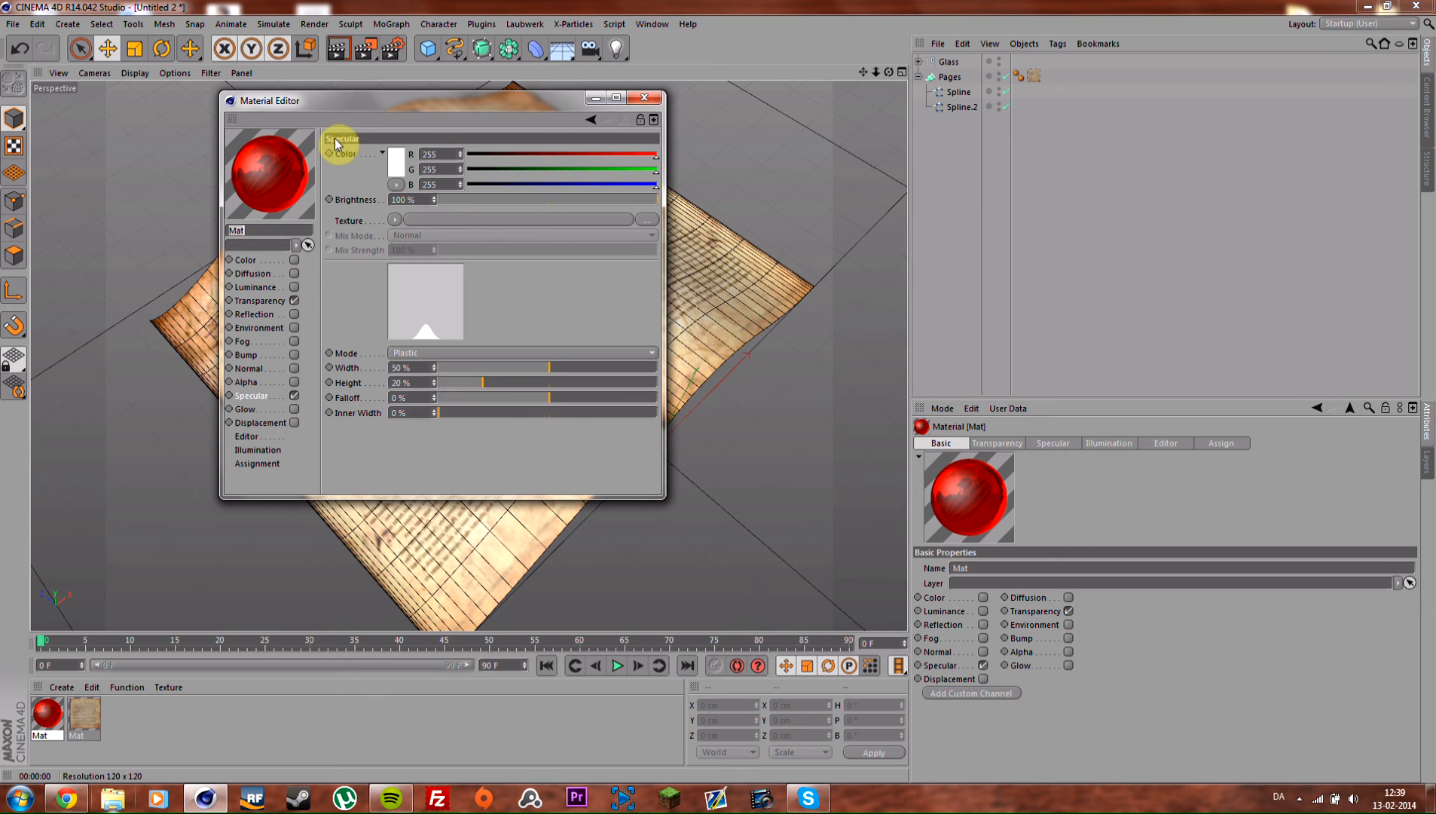
pyautogui.click(349, 104)
pyautogui.moveTo(349, 104); pyautogui.dragTo(427, 143)
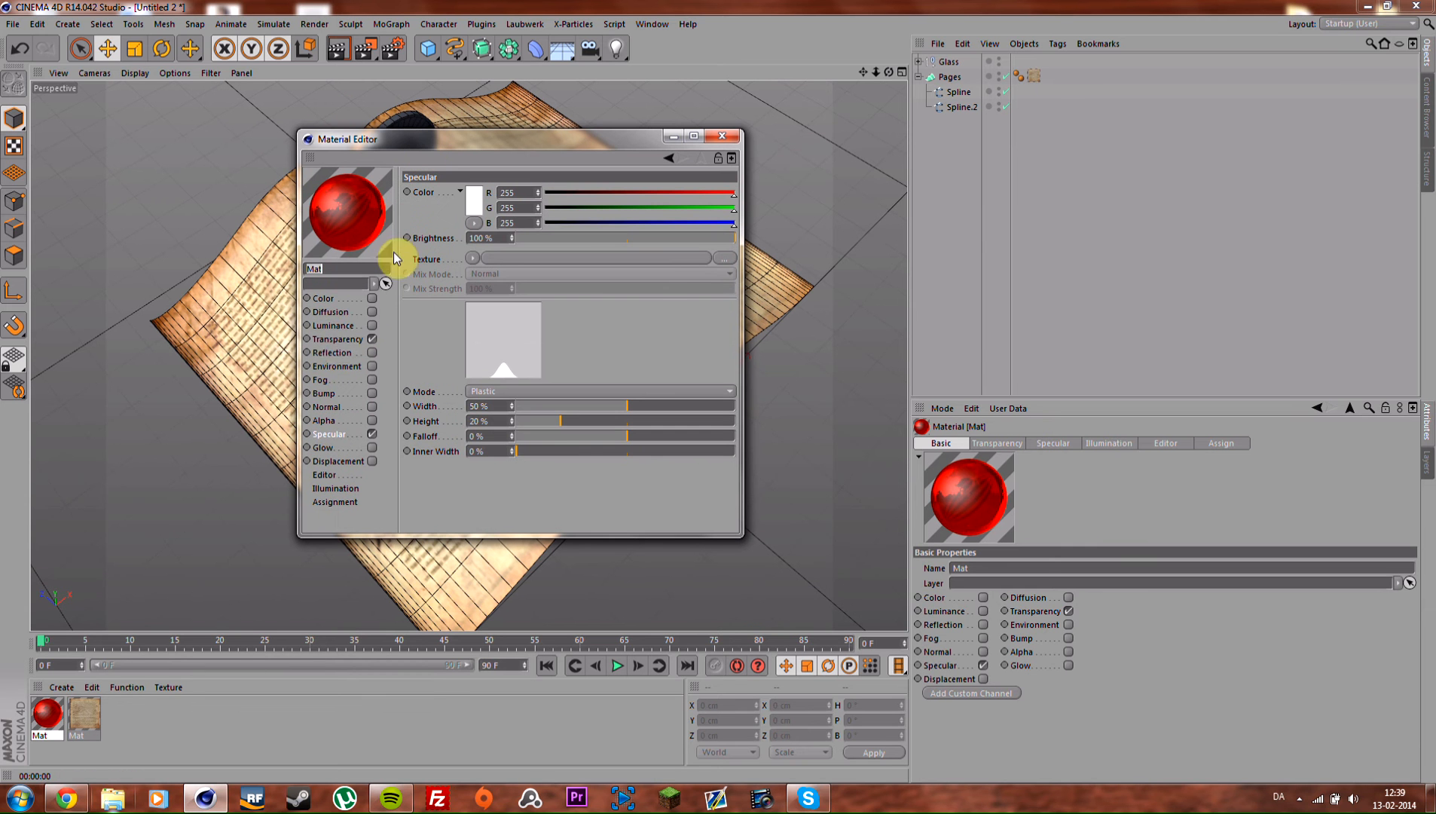
pyautogui.click(336, 339)
pyautogui.click(537, 208)
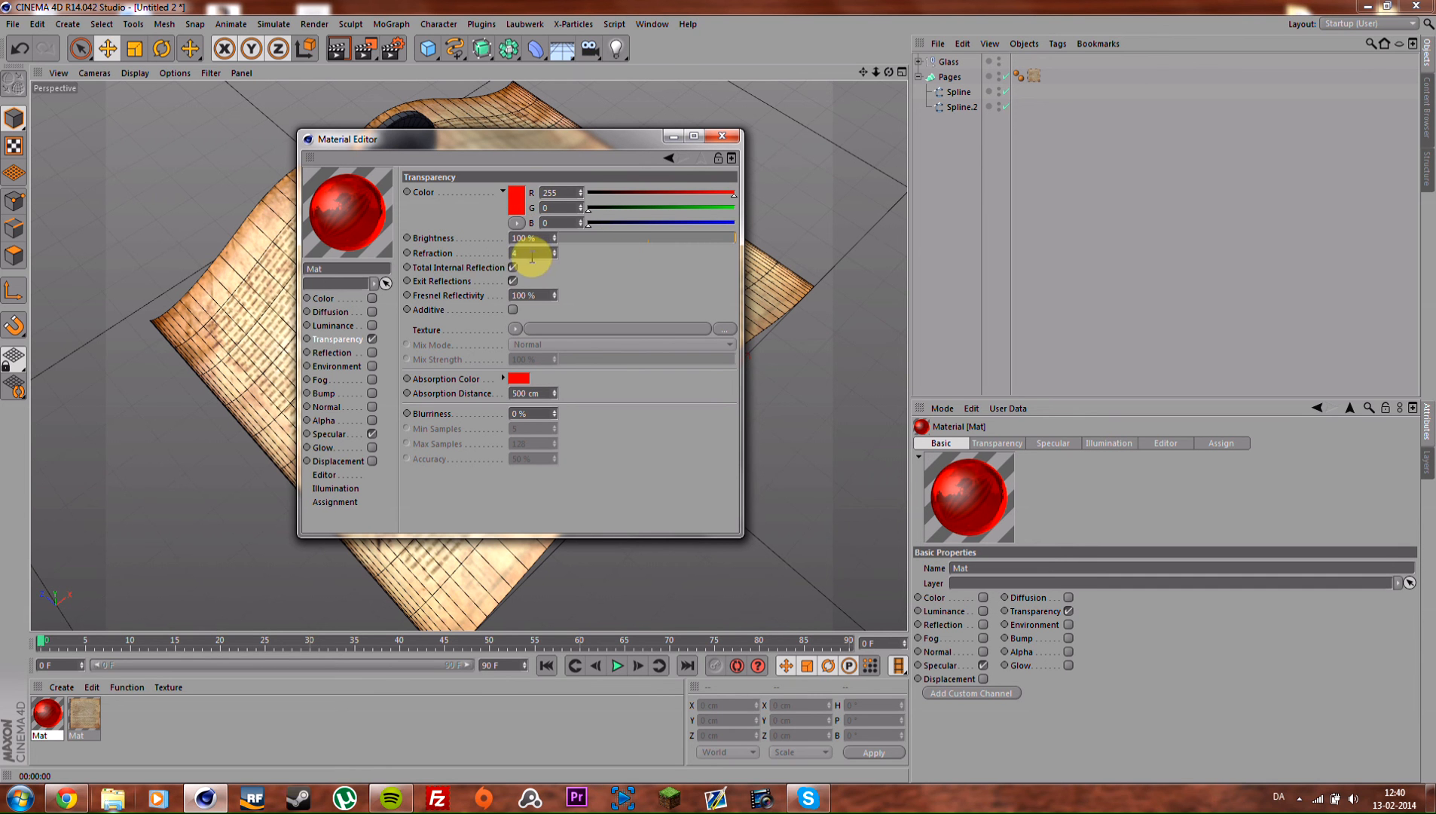
pyautogui.press('Return')
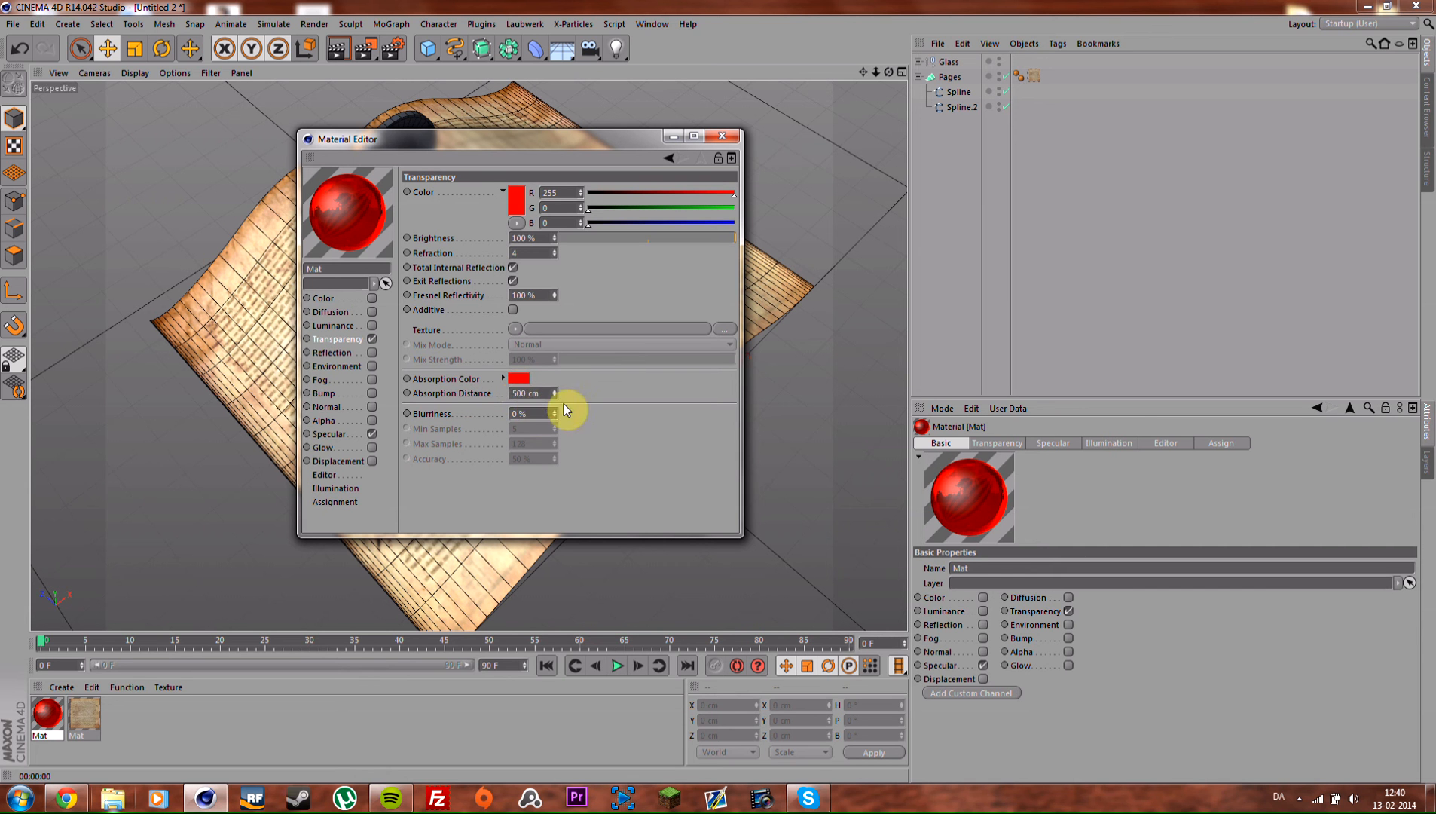
pyautogui.click(329, 434)
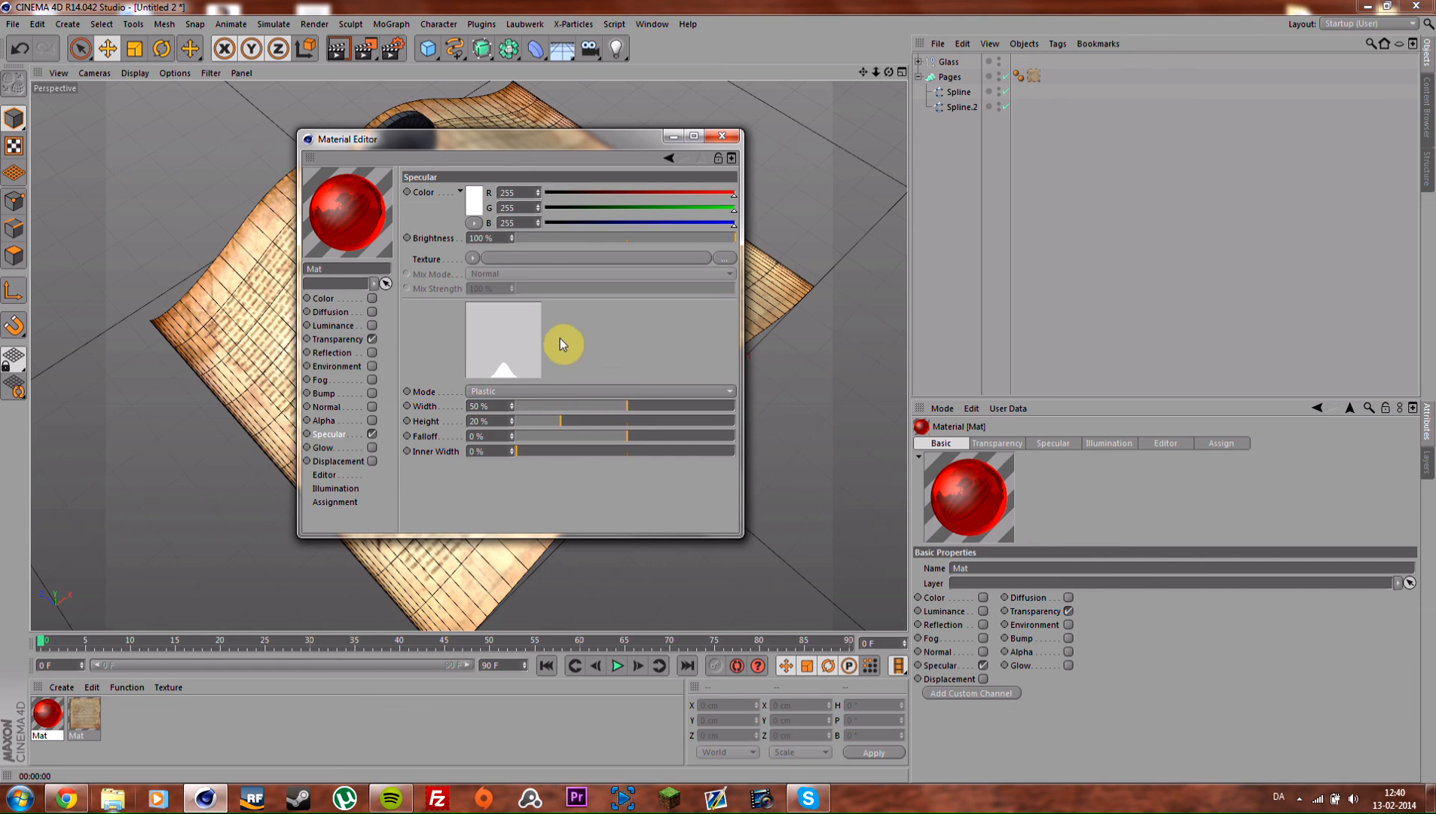
pyautogui.click(722, 136)
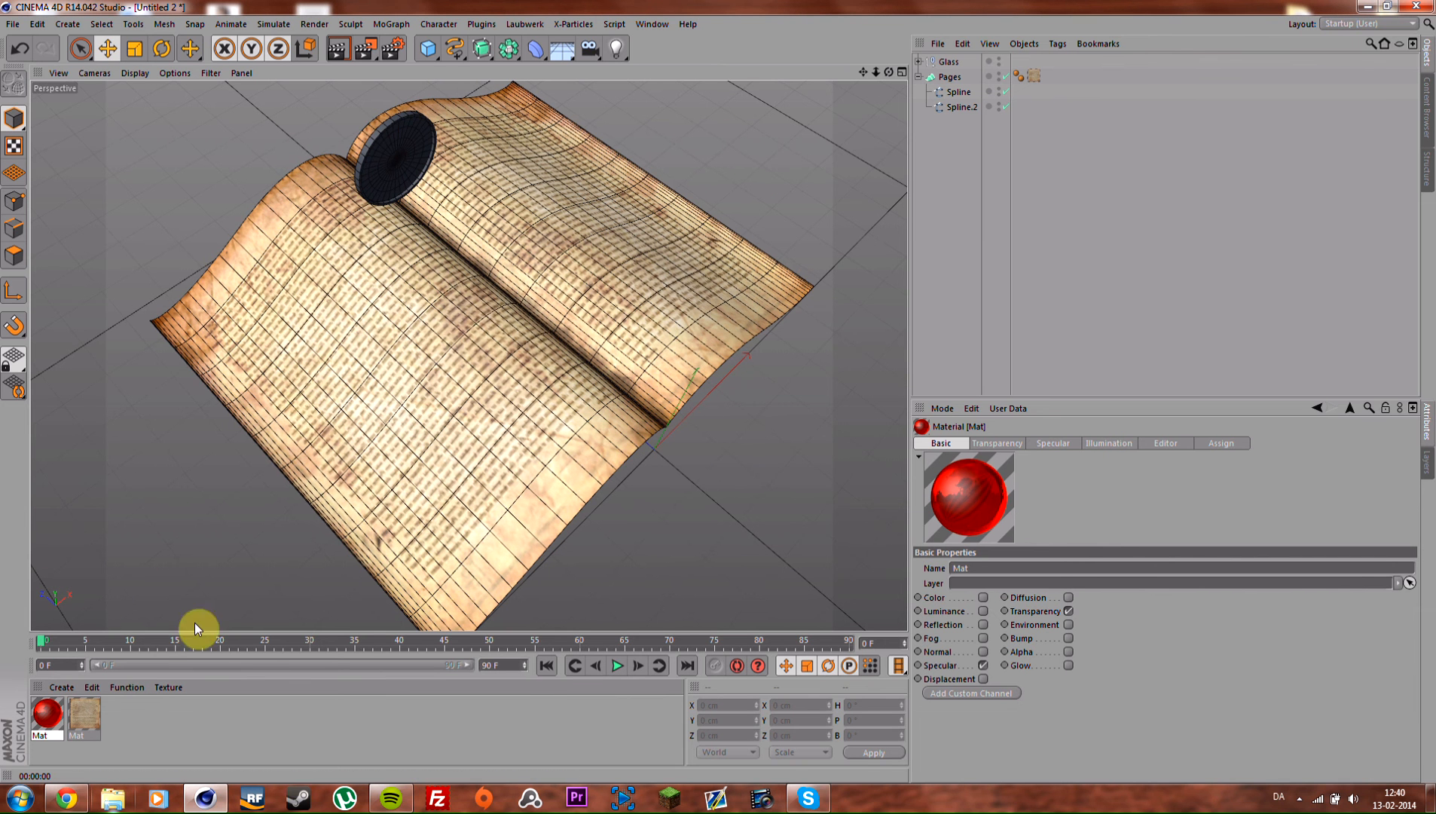
# Step: Apply the red glass material to the Disc inside the Glass group
pyautogui.click(917, 61)
pyautogui.click(918, 106)
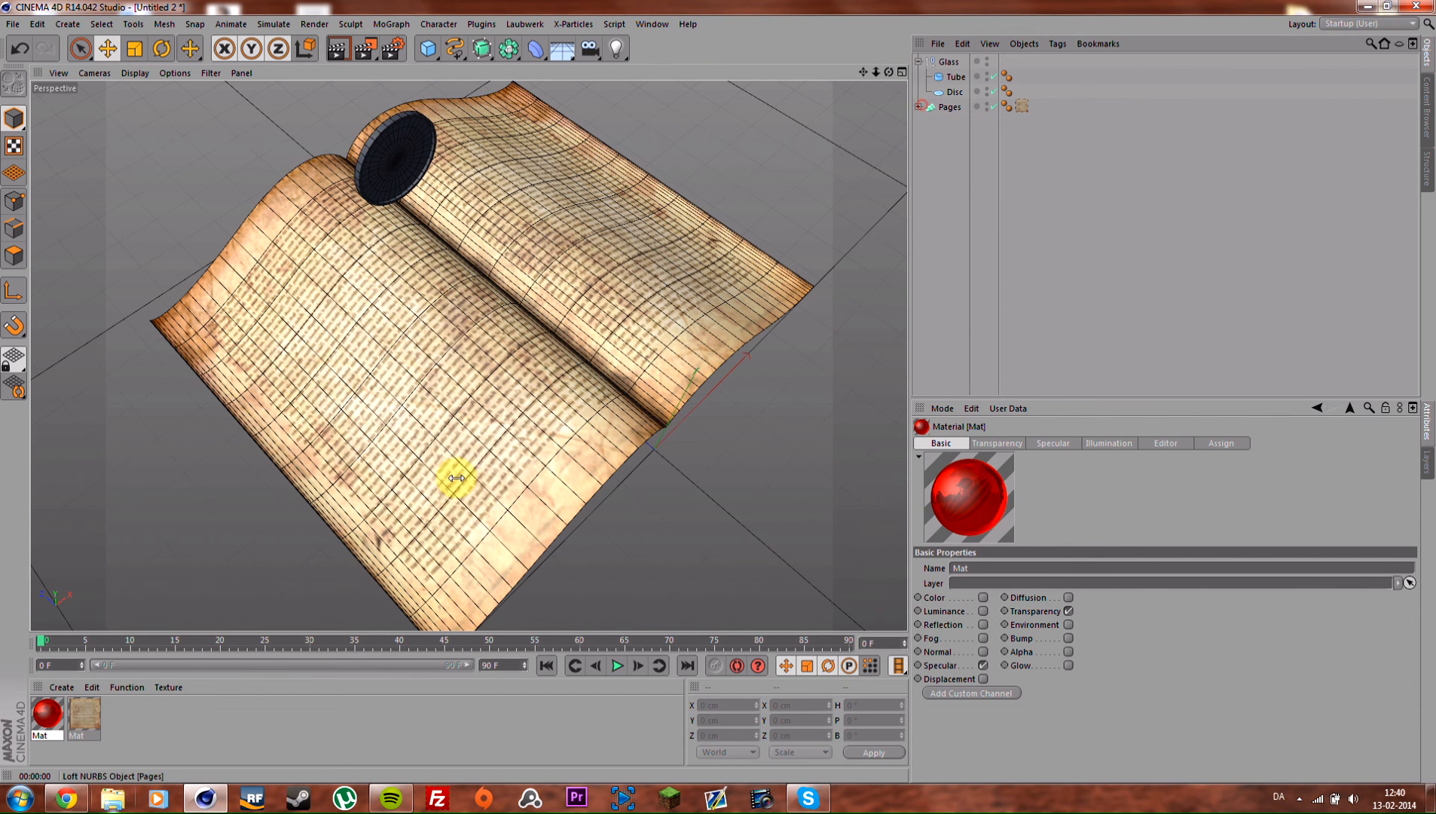
pyautogui.moveTo(45, 711); pyautogui.dragTo(952, 98)
pyautogui.click(977, 146)
pyautogui.click(918, 61)
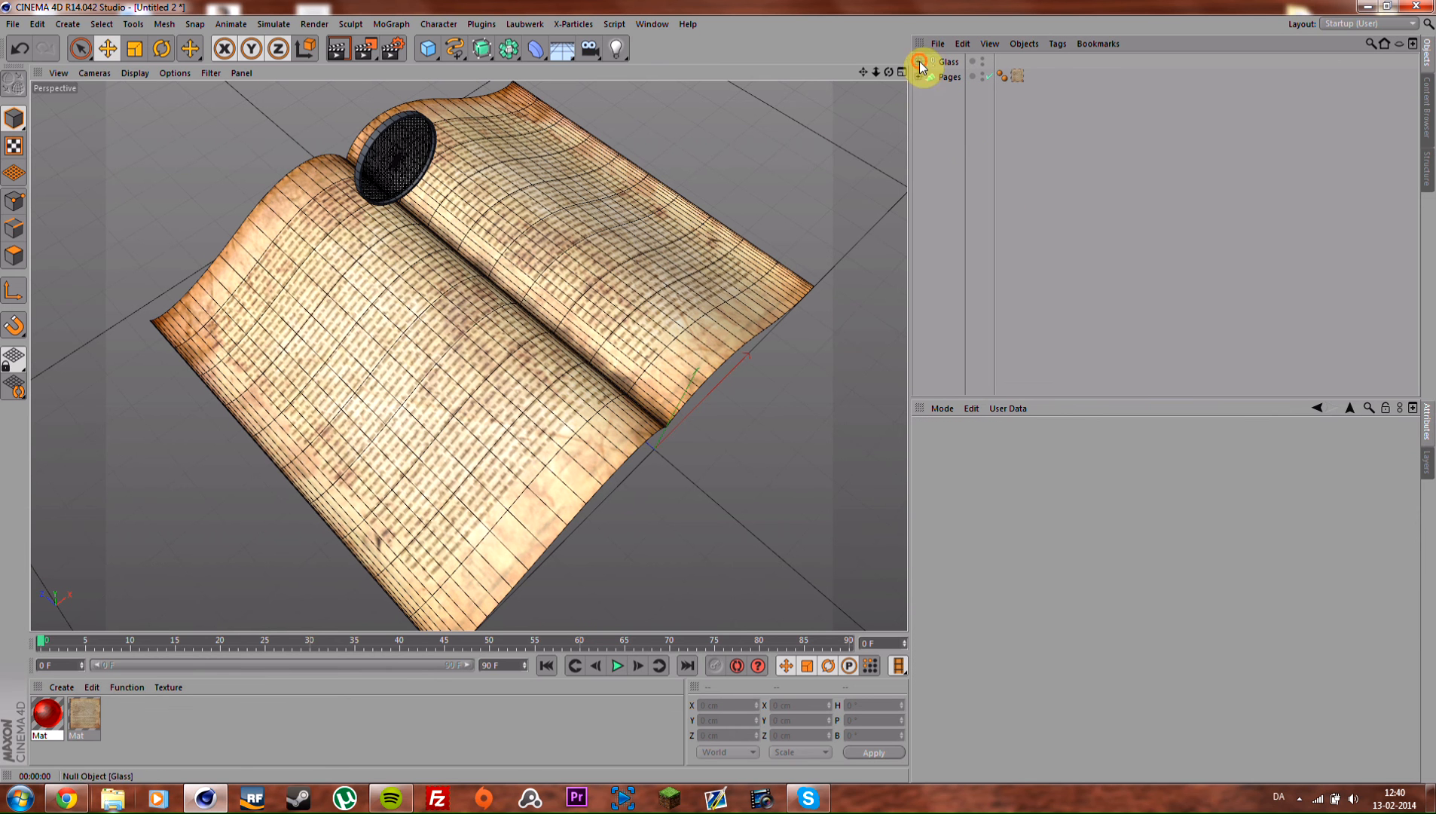
# Step: Create a new material and set its color to dark grey with RGB 46, 46, 46
pyautogui.doubleClick(151, 711)
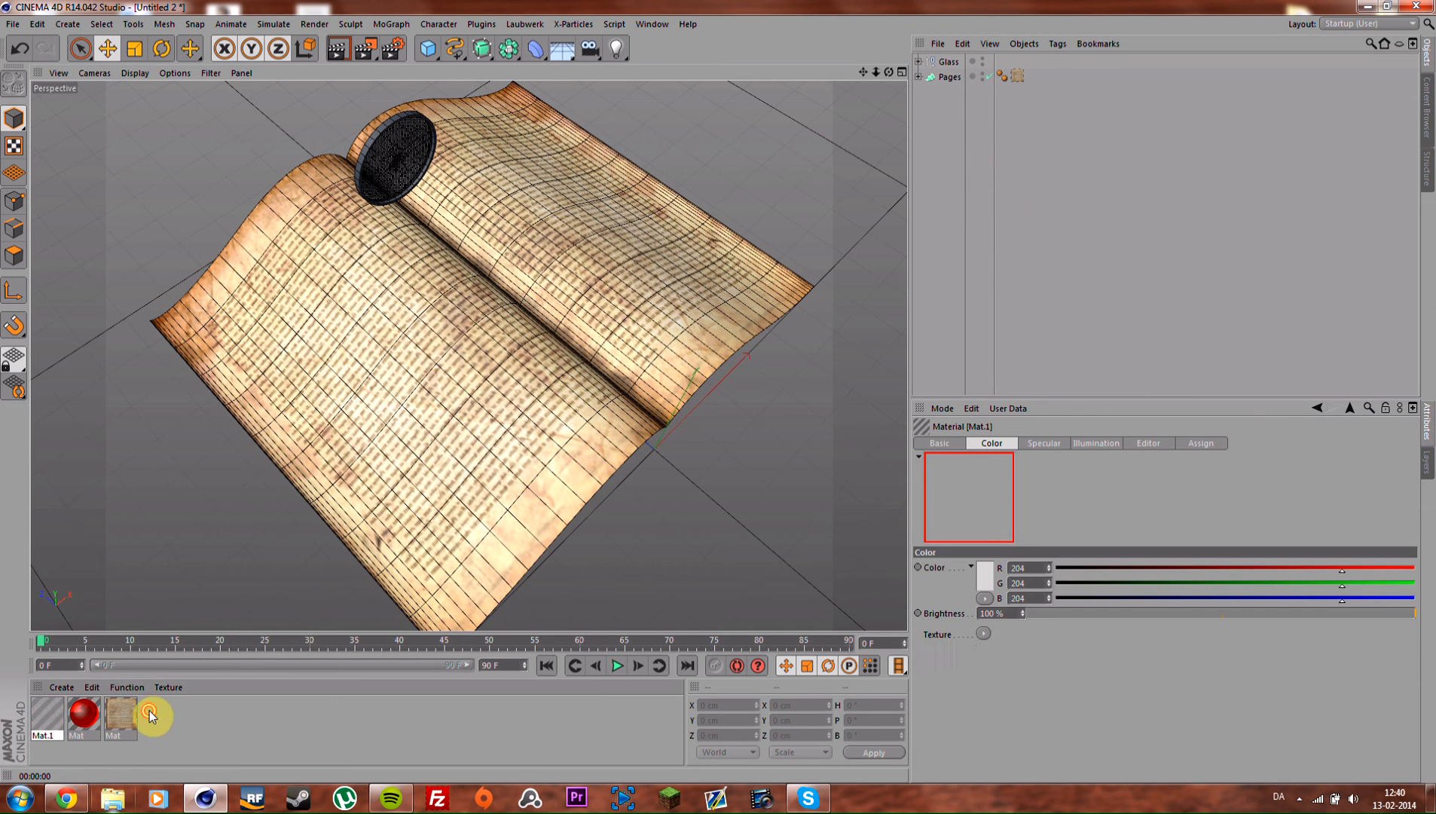
pyautogui.doubleClick(40, 727)
pyautogui.click(245, 265)
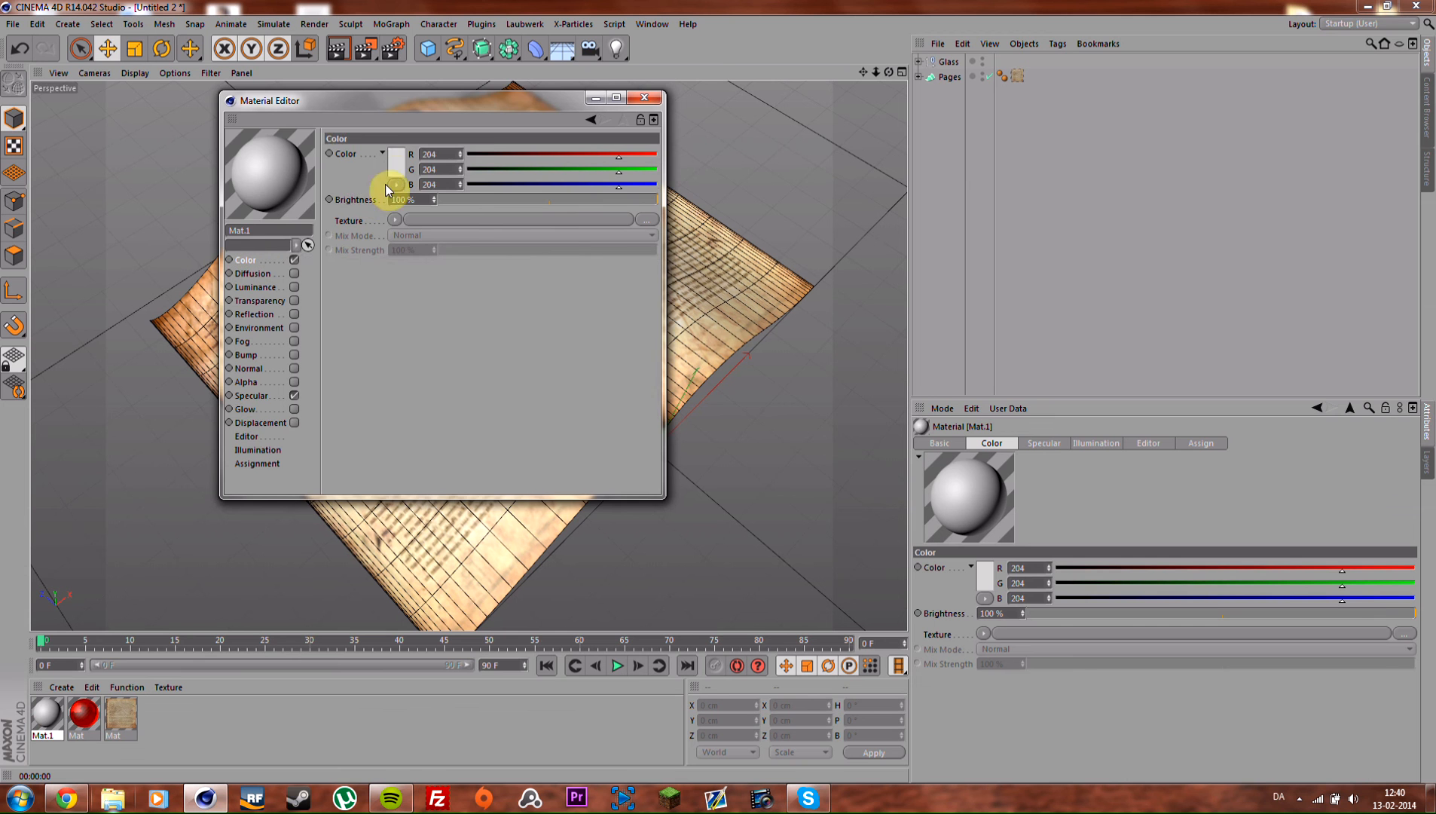
pyautogui.click(393, 165)
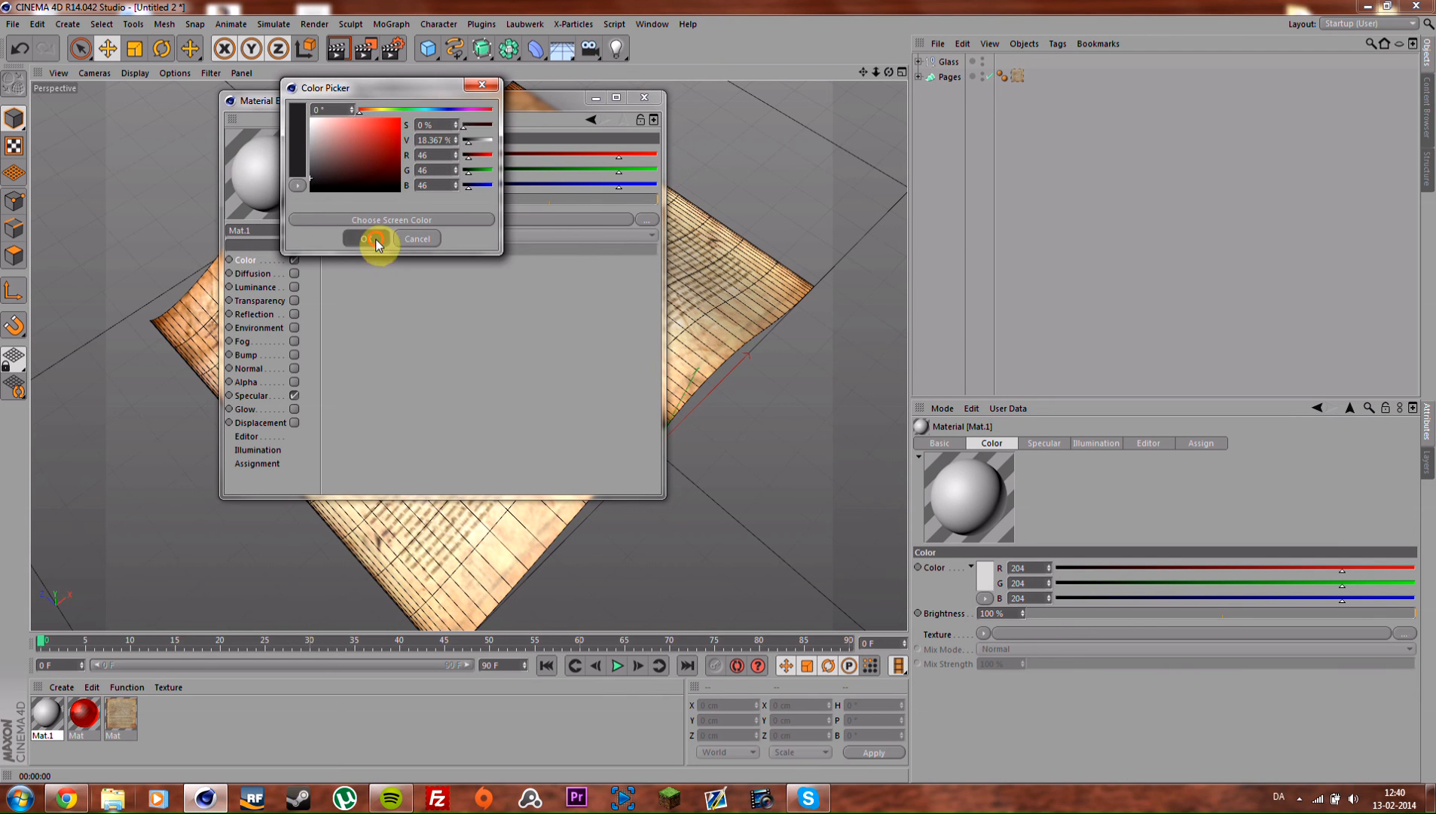
pyautogui.click(374, 240)
# Step: Set the dark grey material's Specular width to 76% and height to 8%
pyautogui.click(254, 396)
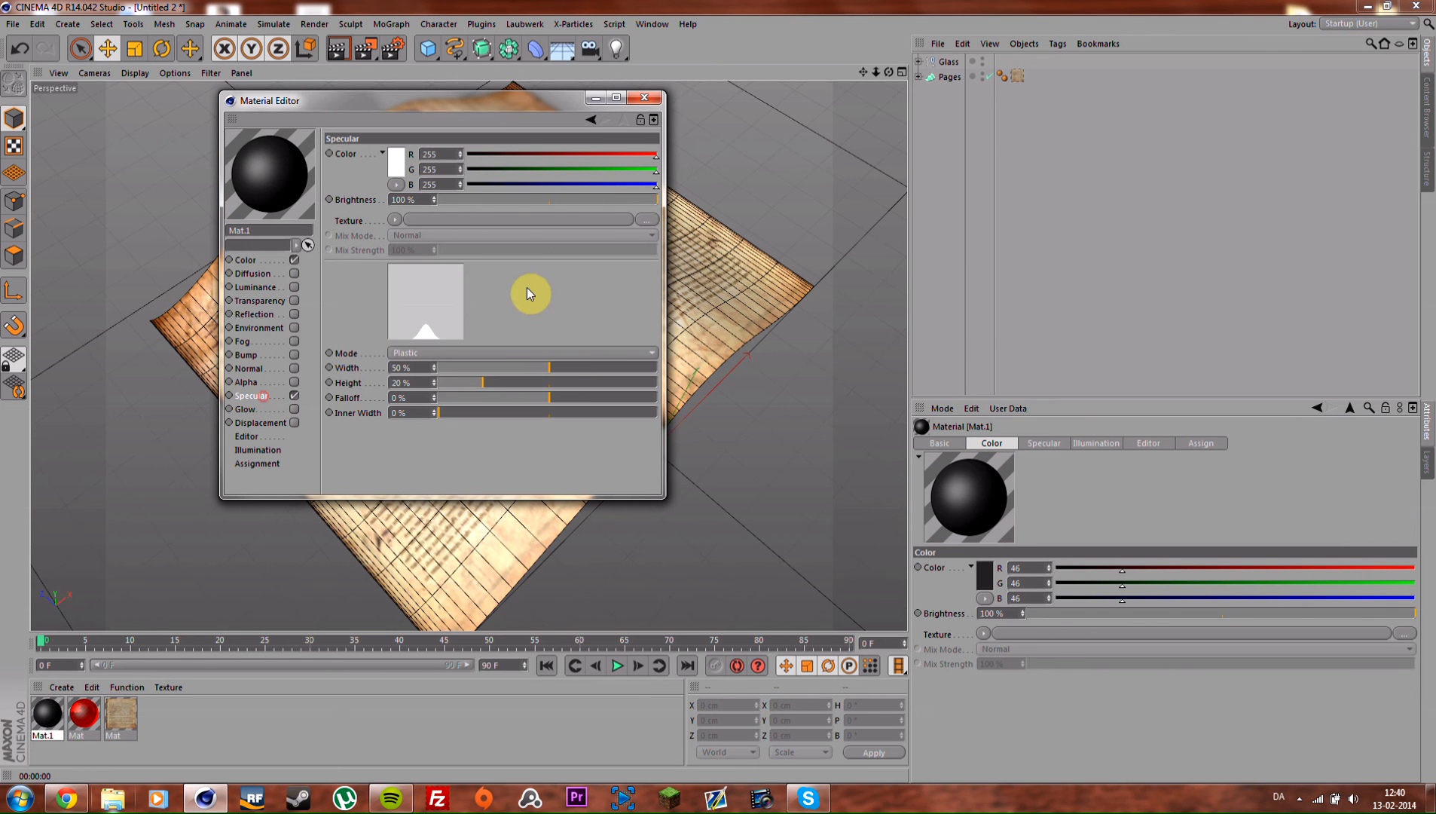
pyautogui.moveTo(562, 371)
pyautogui.mouseDown()
pyautogui.moveTo(618, 371)
pyautogui.moveTo(584, 372)
pyautogui.mouseUp()
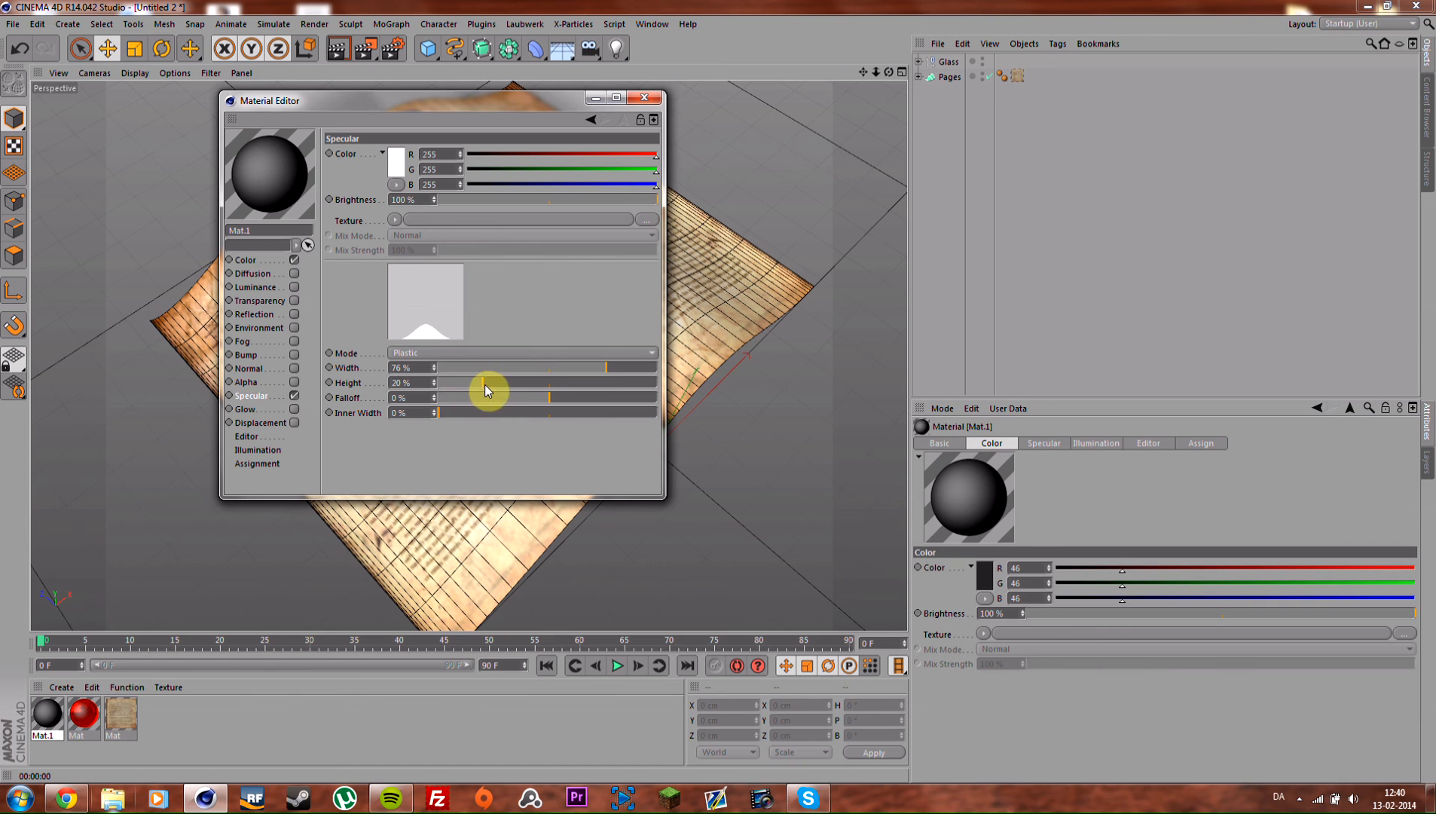
pyautogui.moveTo(460, 381); pyautogui.dragTo(456, 382)
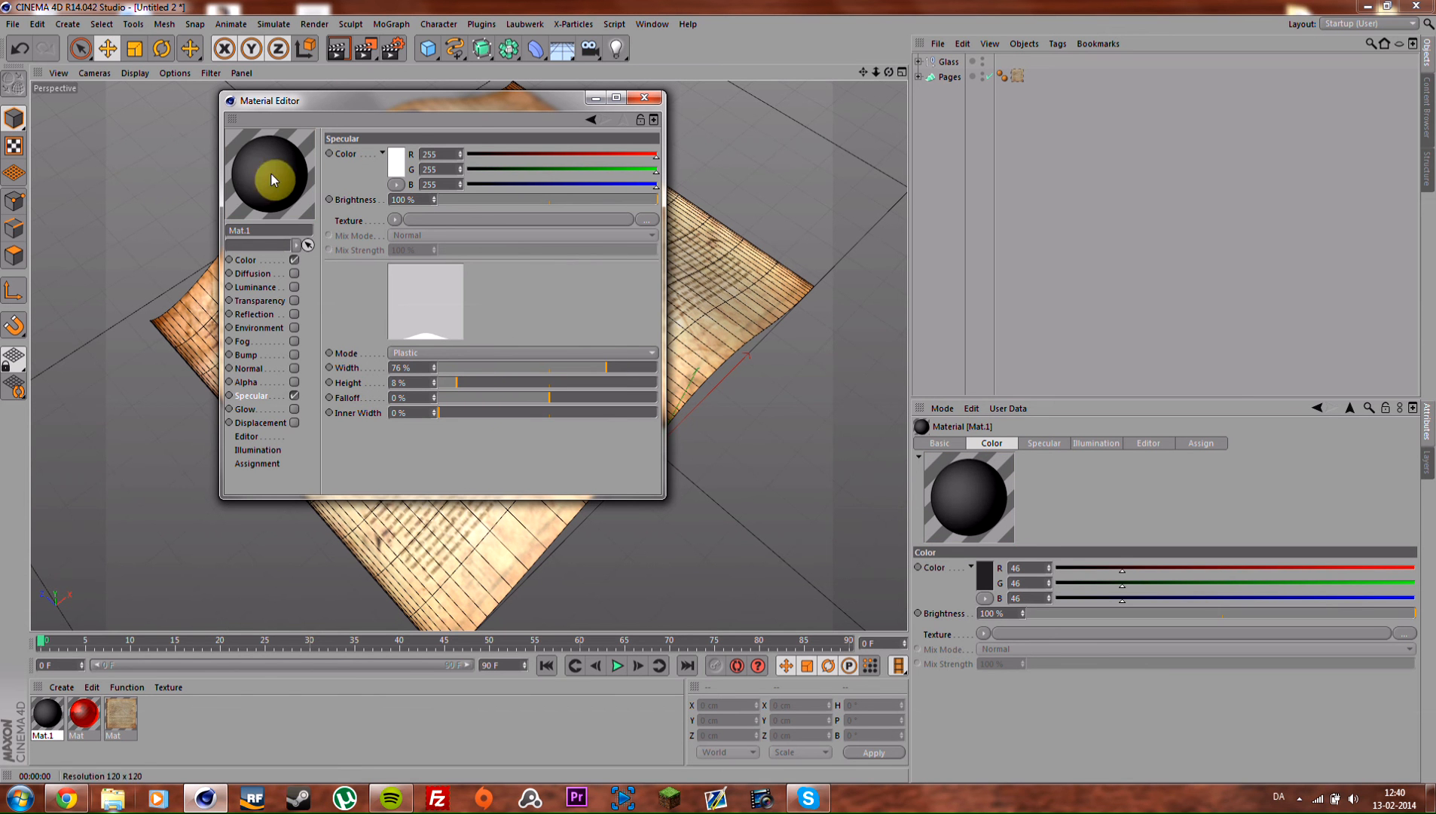
pyautogui.click(644, 98)
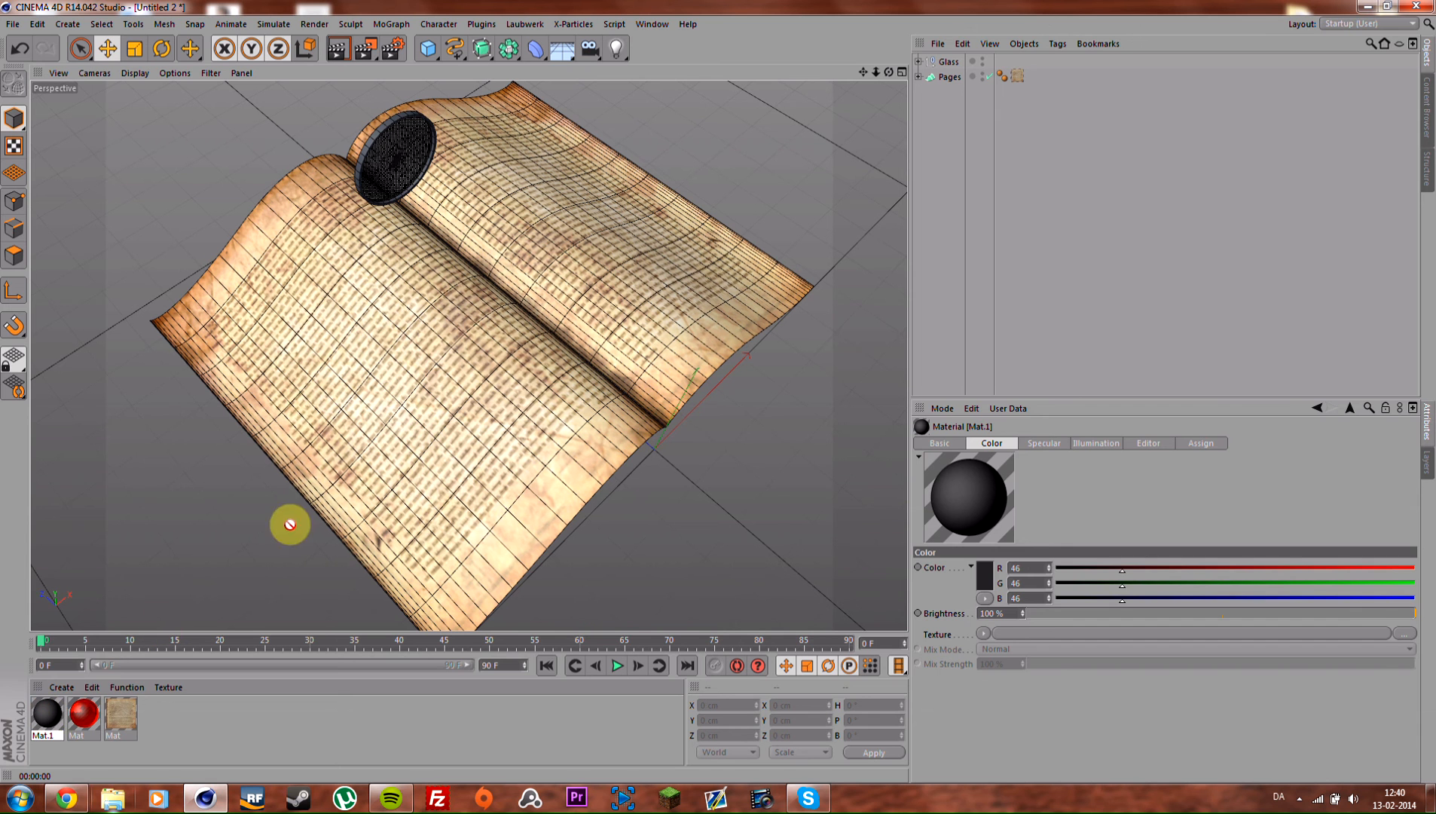
# Step: Apply the dark grey material to the tube ring around the glass and render the view from a lower angle
pyautogui.moveTo(54, 713); pyautogui.dragTo(376, 130)
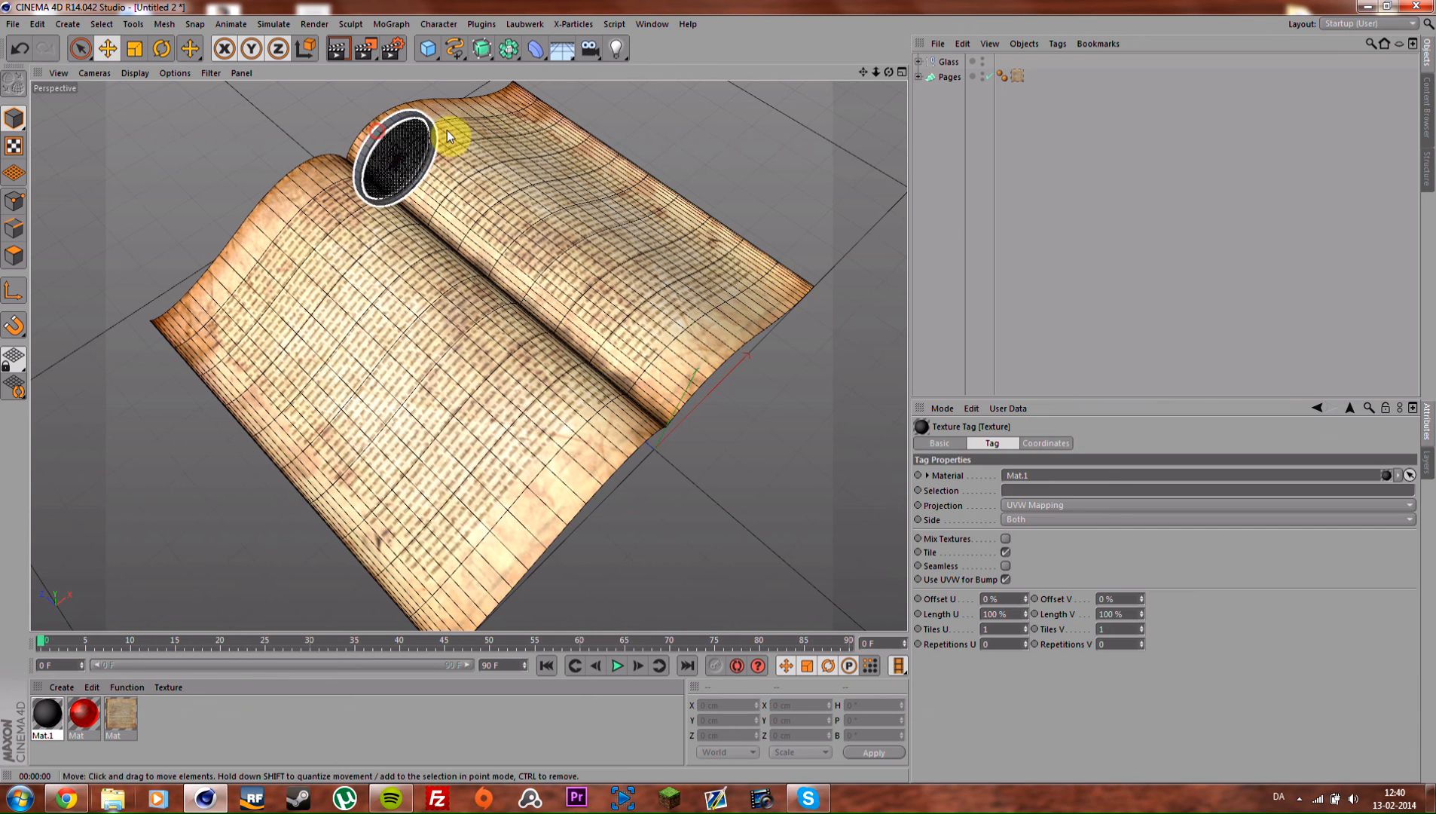
pyautogui.click(1071, 153)
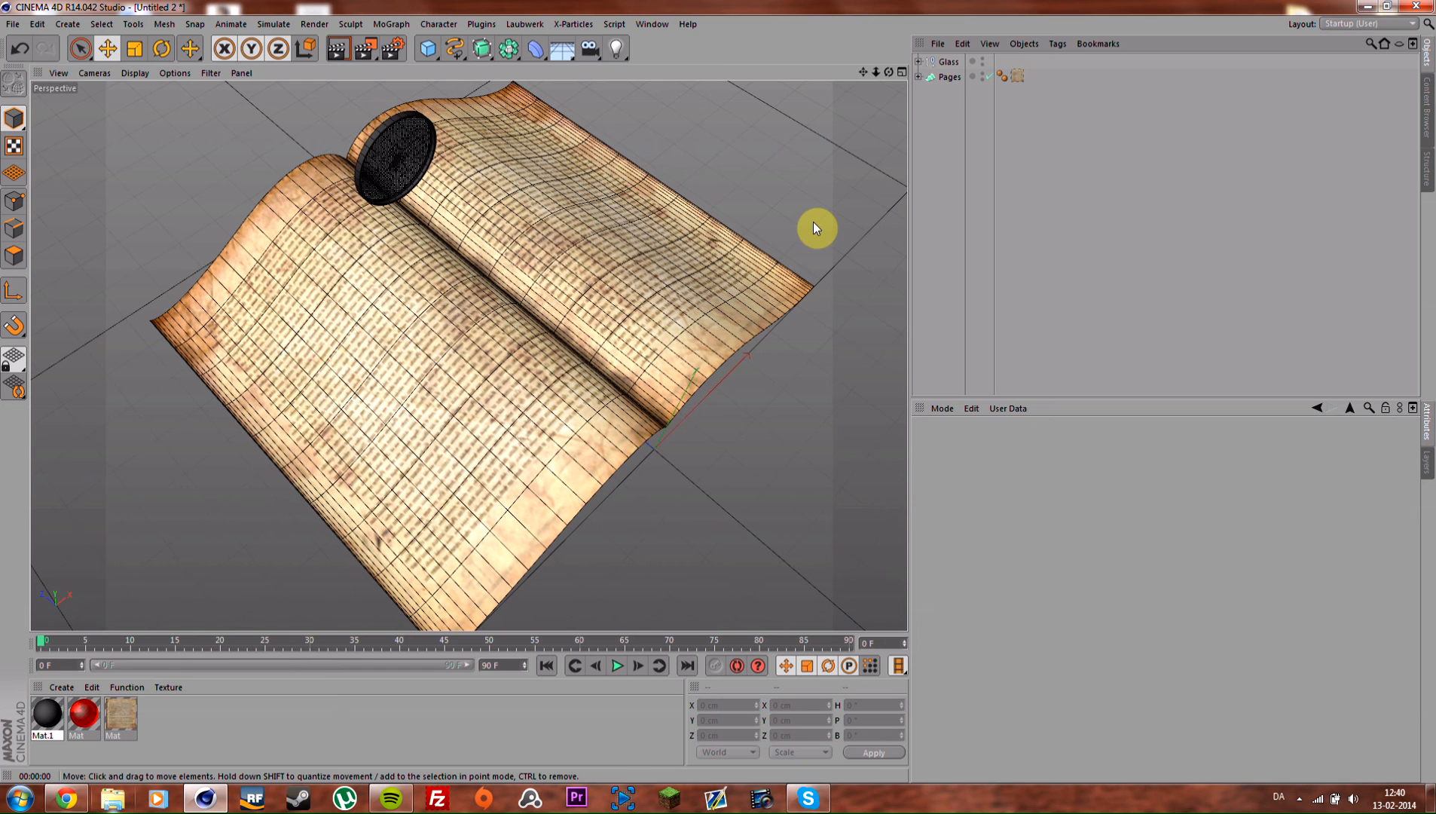
pyautogui.keyDown('alt'); pyautogui.moveTo(782, 169); pyautogui.dragTo(415, 163); pyautogui.keyUp('alt')
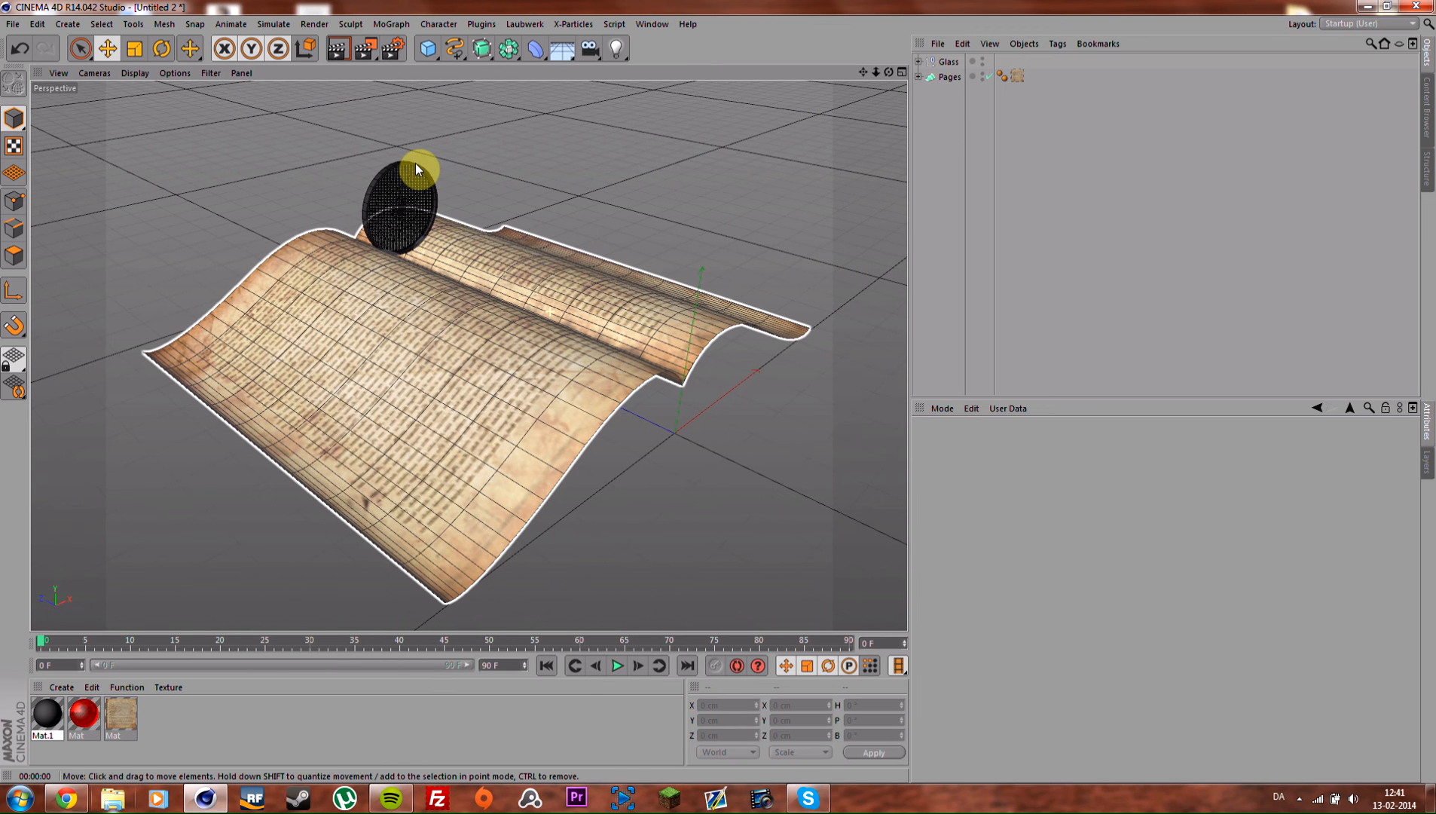
pyautogui.click(415, 163)
pyautogui.click(549, 164)
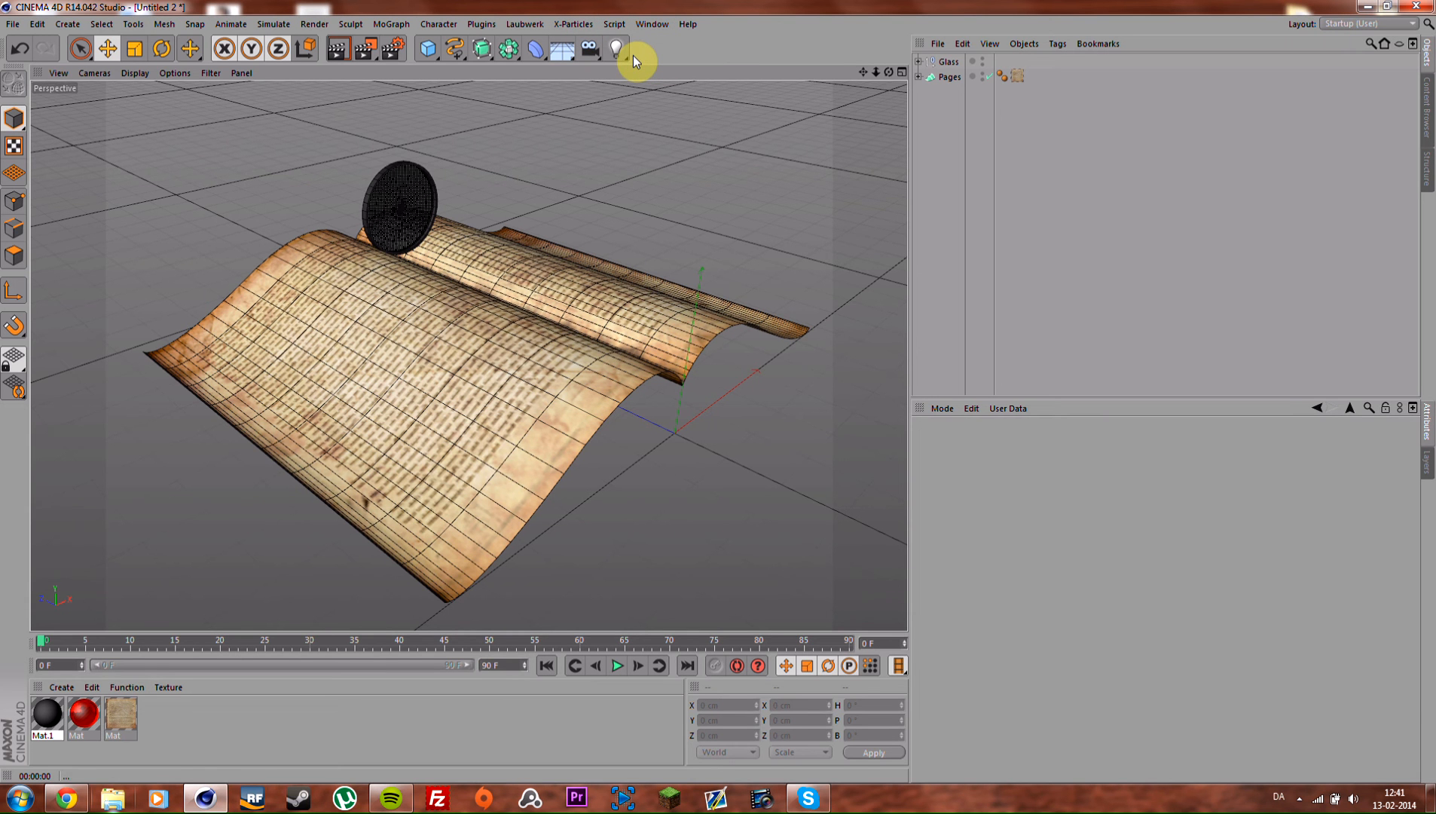
pyautogui.hotkey('ctrl', 'r')
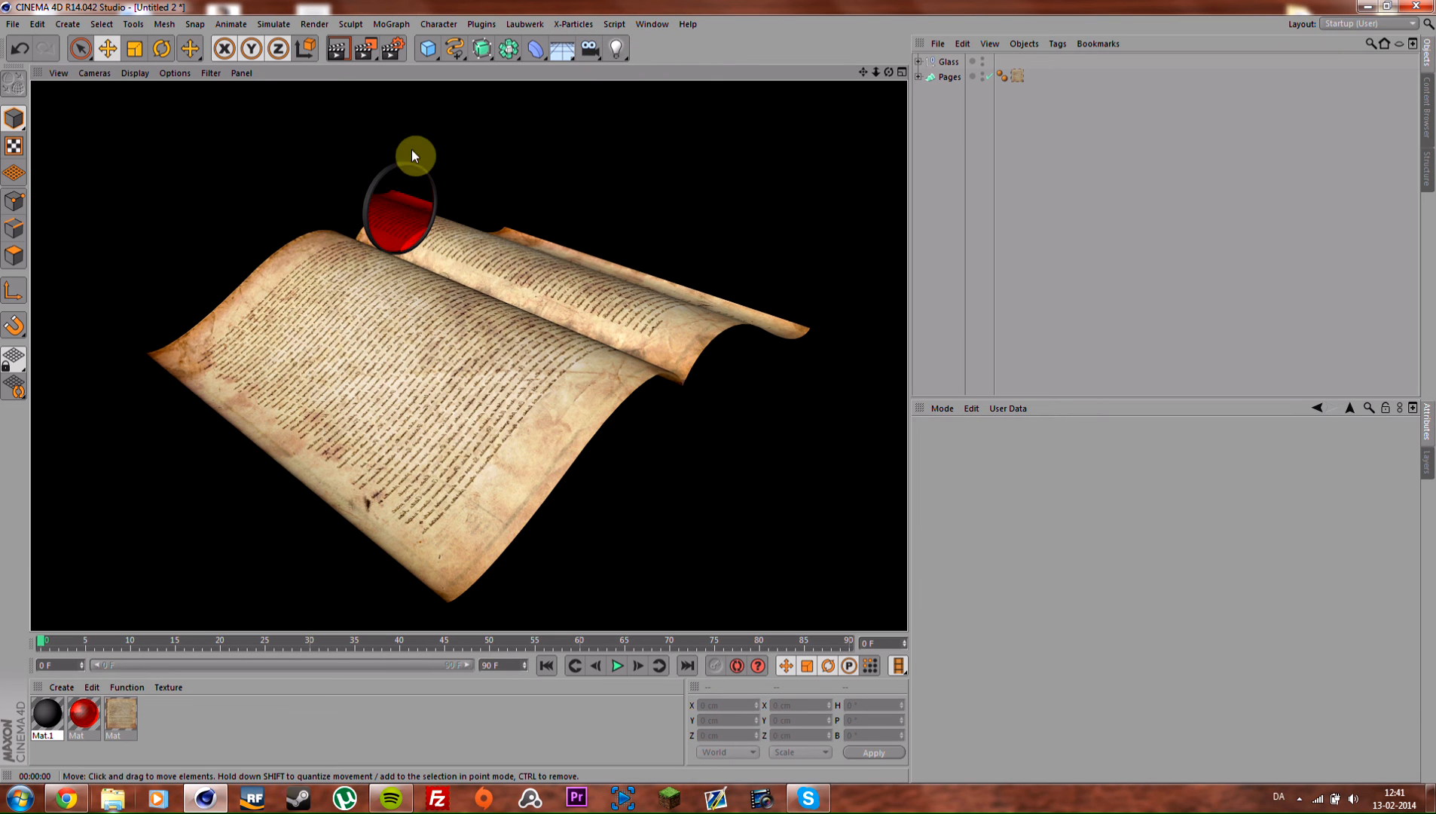
# Step: Add a spot light, turn it to a pitch of 180°, and move it behind the glass ring to Z 1200 cm
pyautogui.keyDown('alt'); pyautogui.moveTo(549, 276); pyautogui.dragTo(482, 267); pyautogui.keyUp('alt')
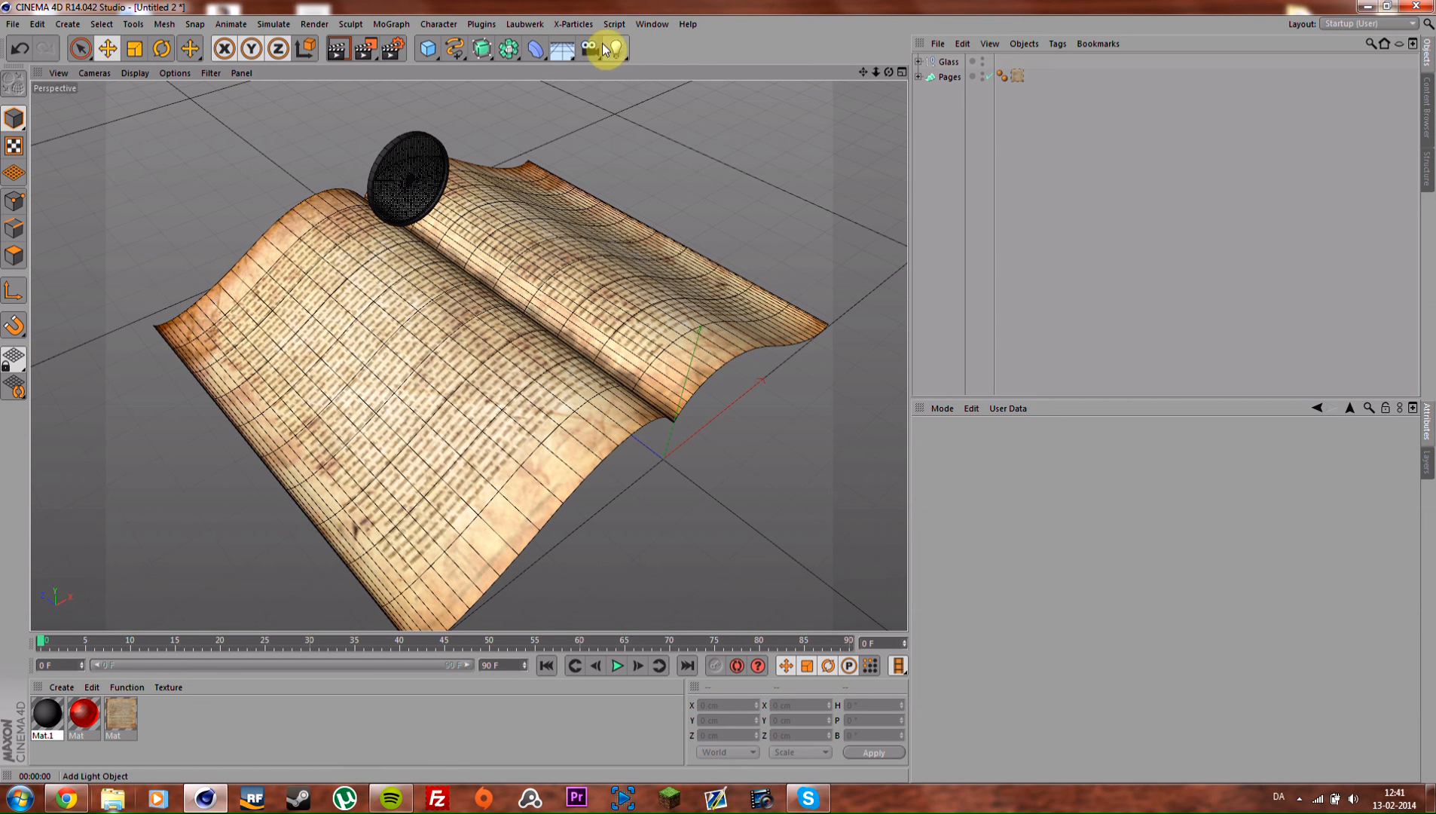
pyautogui.moveTo(616, 48); pyautogui.dragTo(807, 66)
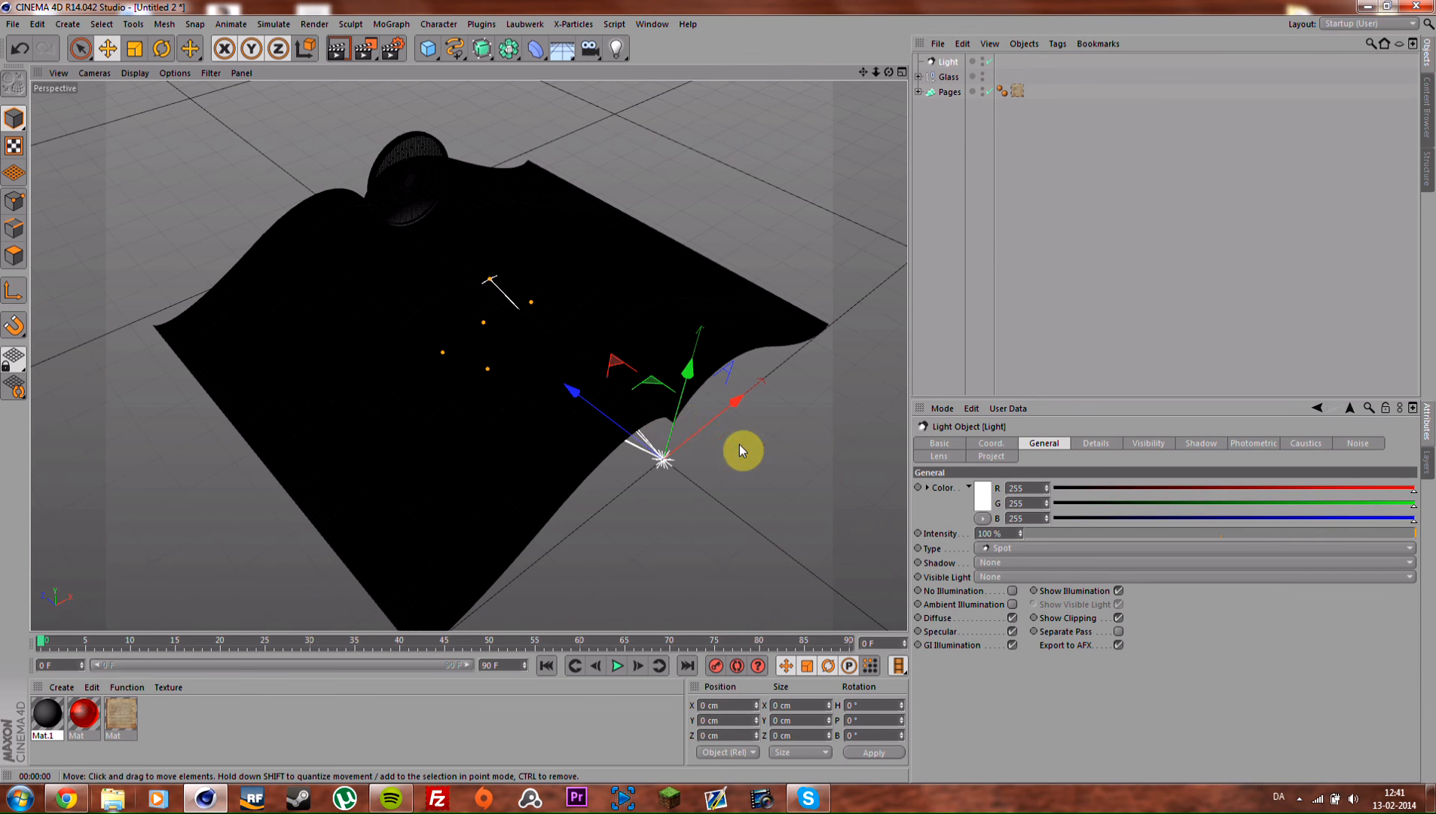
pyautogui.press('r')
pyautogui.moveTo(695, 419); pyautogui.dragTo(638, 517)
pyautogui.press('e')
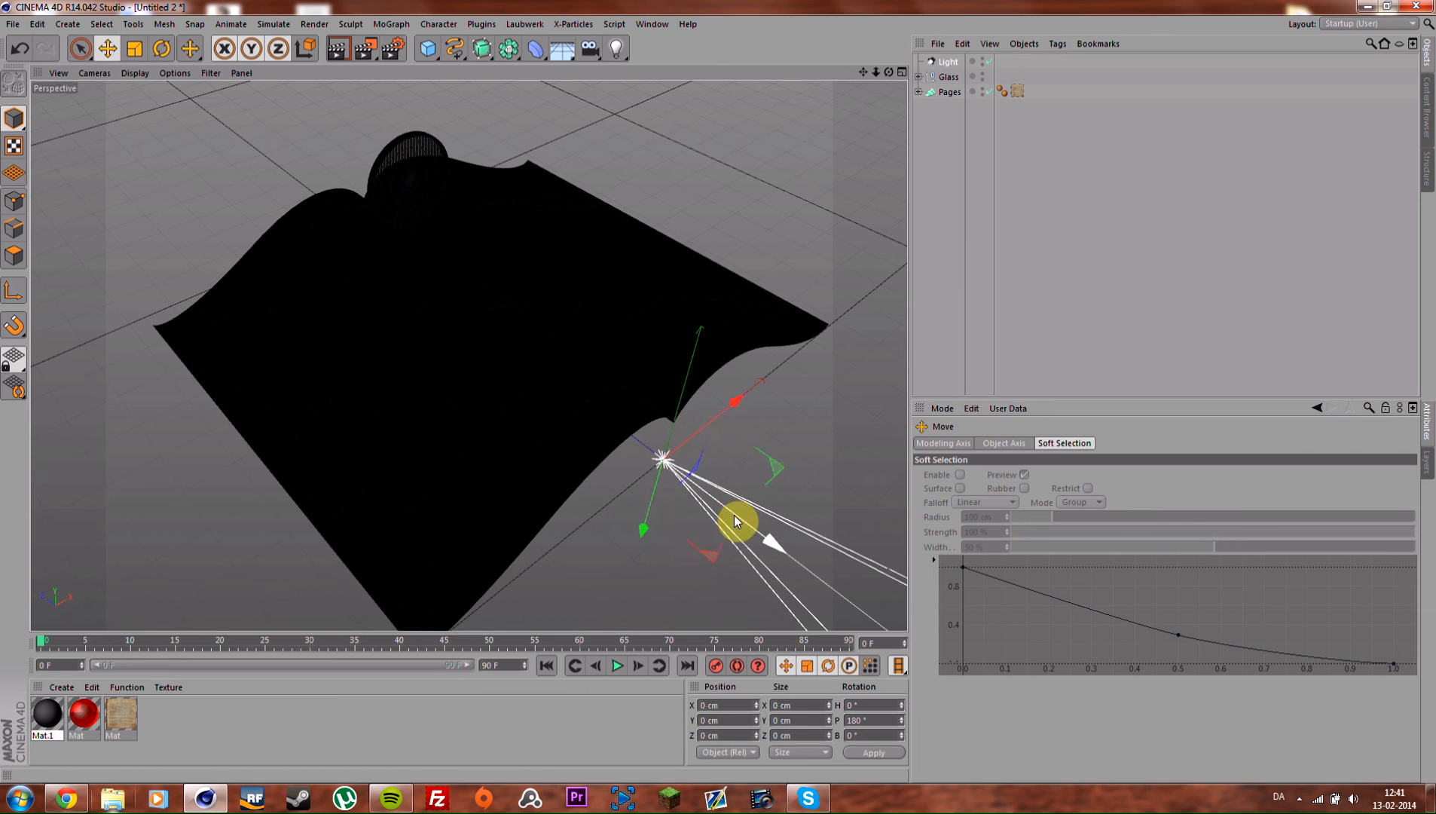
pyautogui.moveTo(769, 545); pyautogui.dragTo(423, 207)
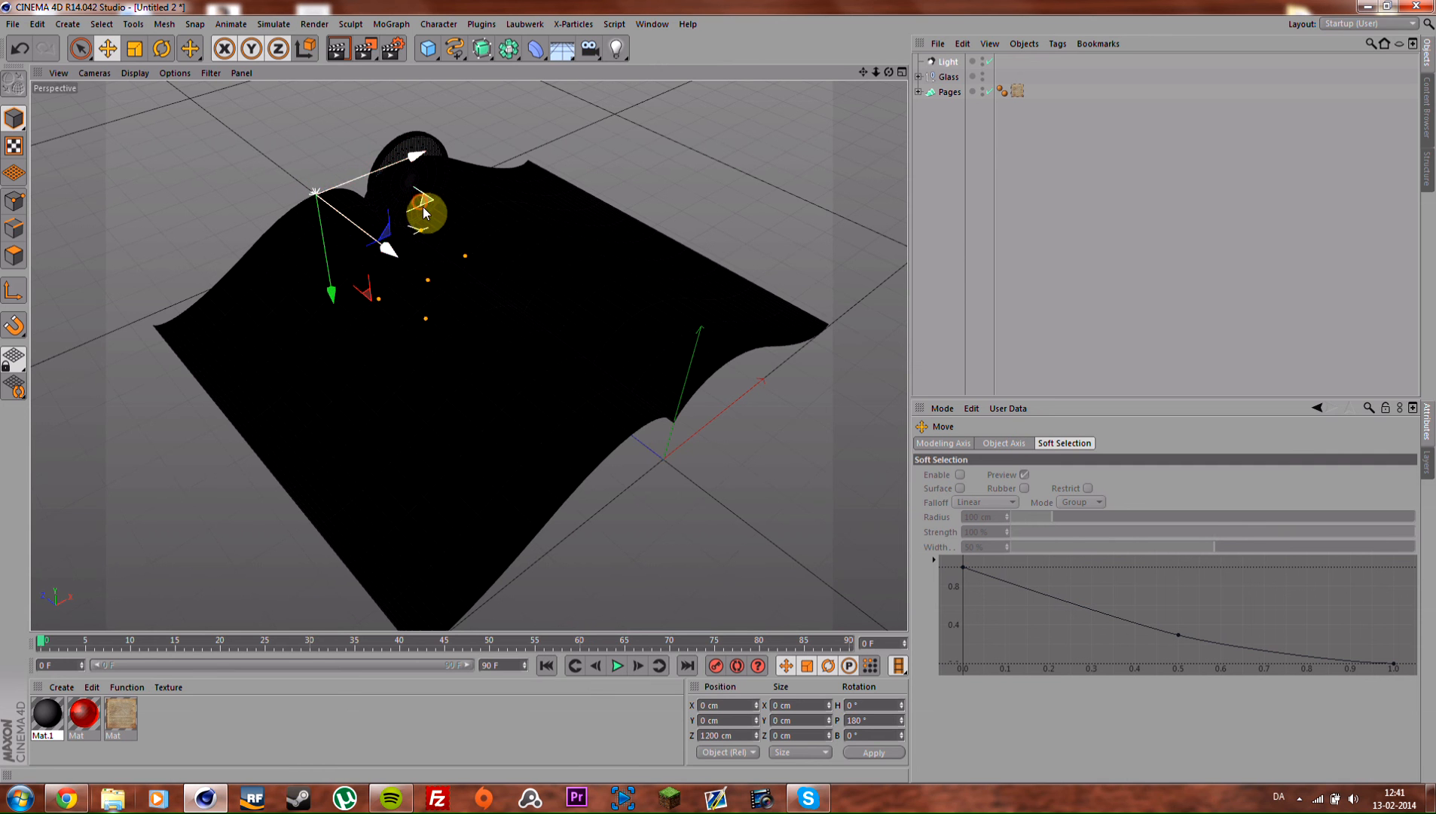
# Step: Raise the spot light to Y 400 cm and tilt it down toward the glass ring to a pitch of about 203.167°
pyautogui.middleClick(427, 210)
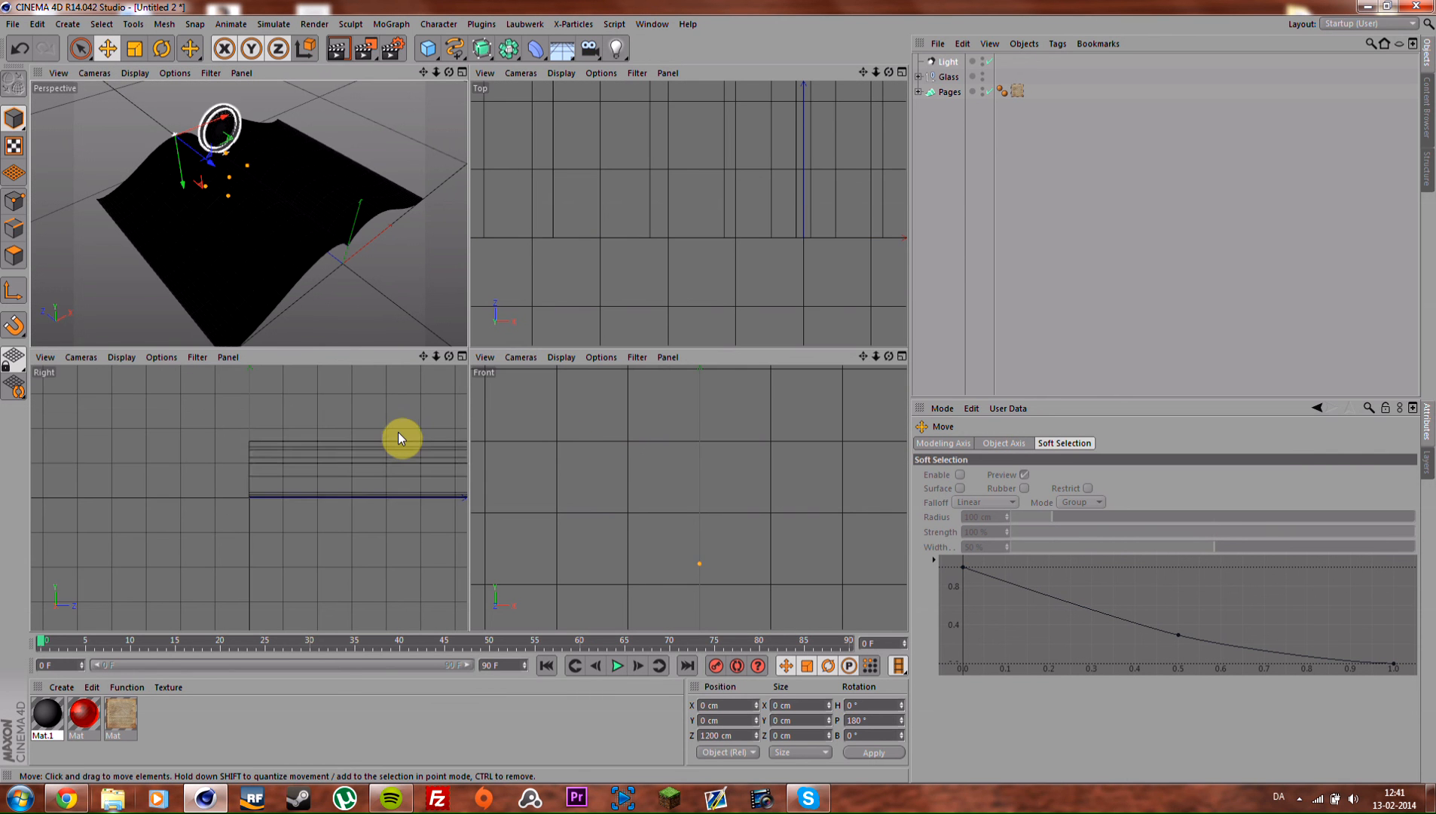
pyautogui.middleClick(398, 431)
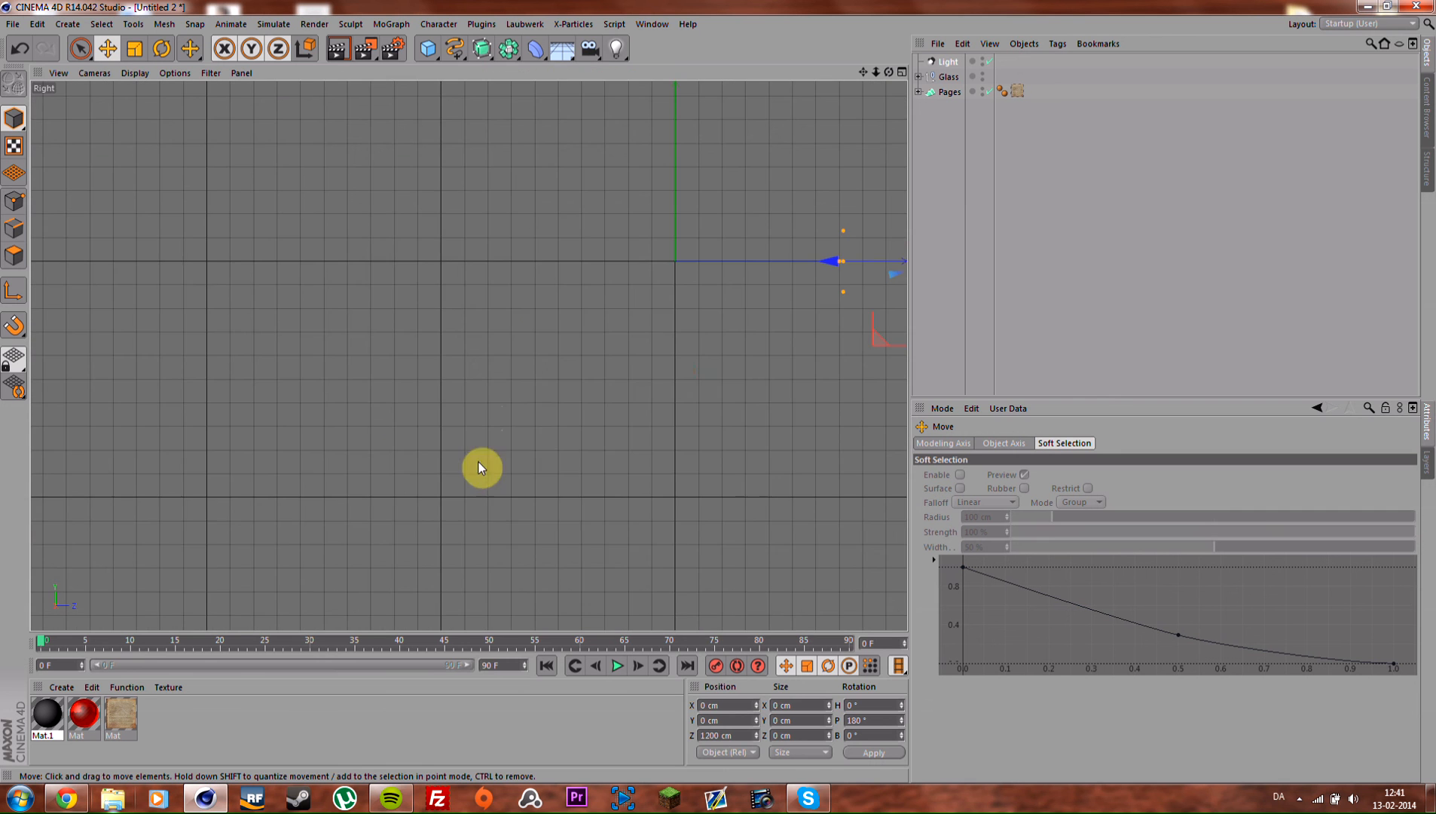
pyautogui.keyDown('alt'); pyautogui.moveTo(518, 403); pyautogui.dragTo(341, 437, button='middle'); pyautogui.keyUp('alt')
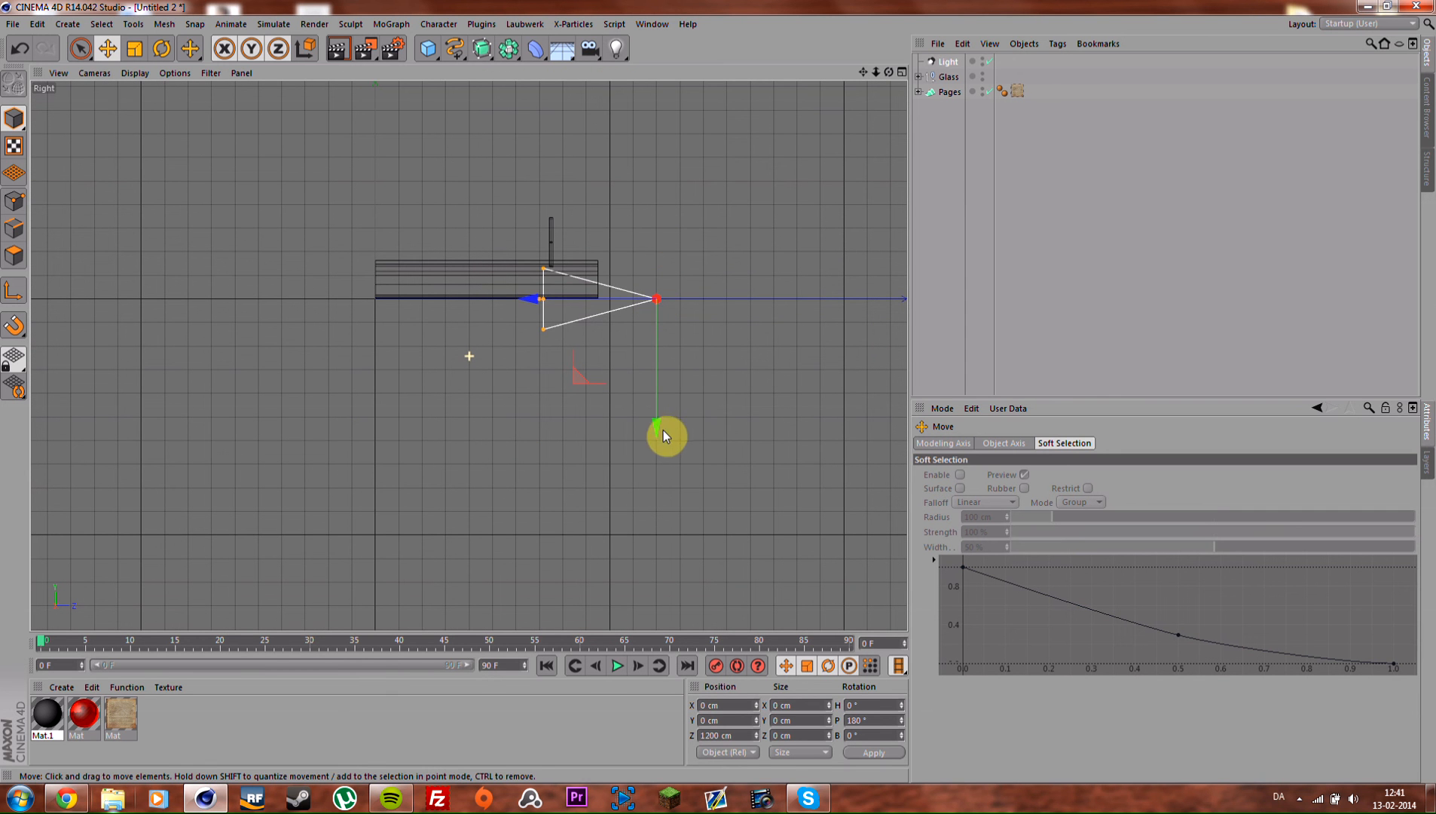
pyautogui.moveTo(663, 429); pyautogui.dragTo(678, 334)
pyautogui.press('r')
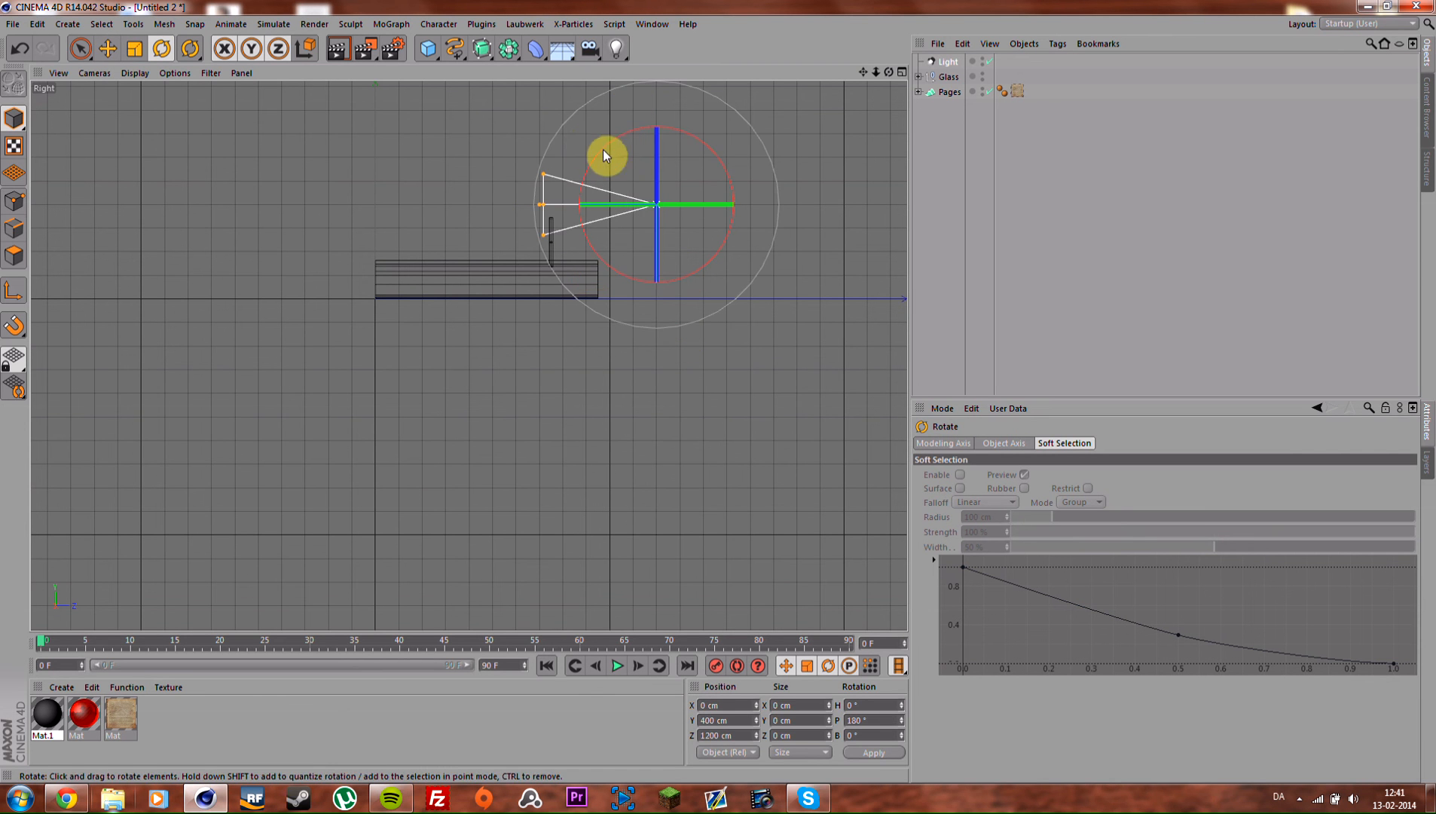
pyautogui.moveTo(605, 150); pyautogui.dragTo(594, 170)
pyautogui.moveTo(682, 183); pyautogui.dragTo(813, 144)
pyautogui.moveTo(614, 226); pyautogui.dragTo(695, 205)
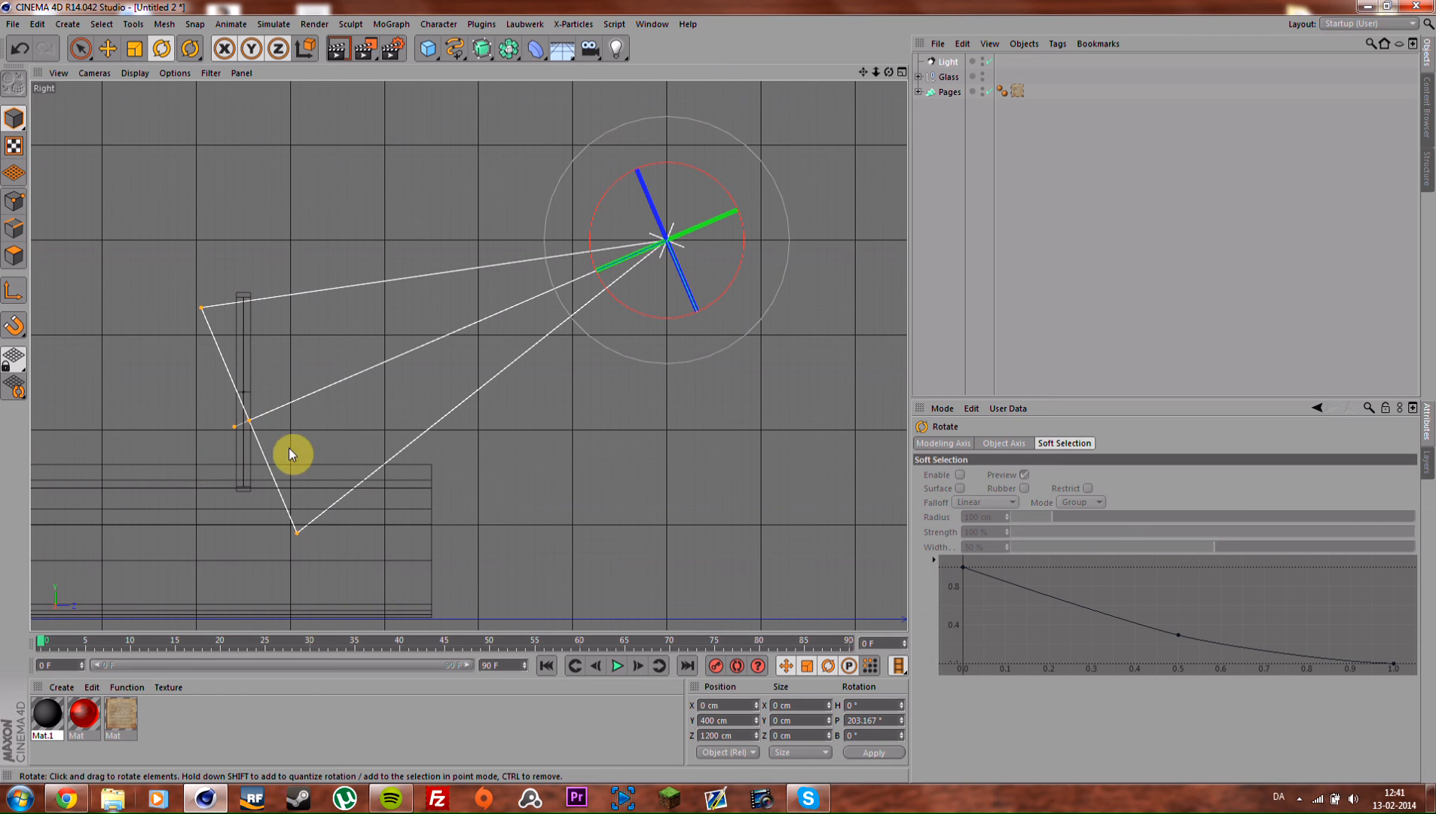
# Step: Lengthen the spot light's cone until it reaches past the glass ring, and render the perspective view
pyautogui.moveTo(249, 420); pyautogui.dragTo(226, 431)
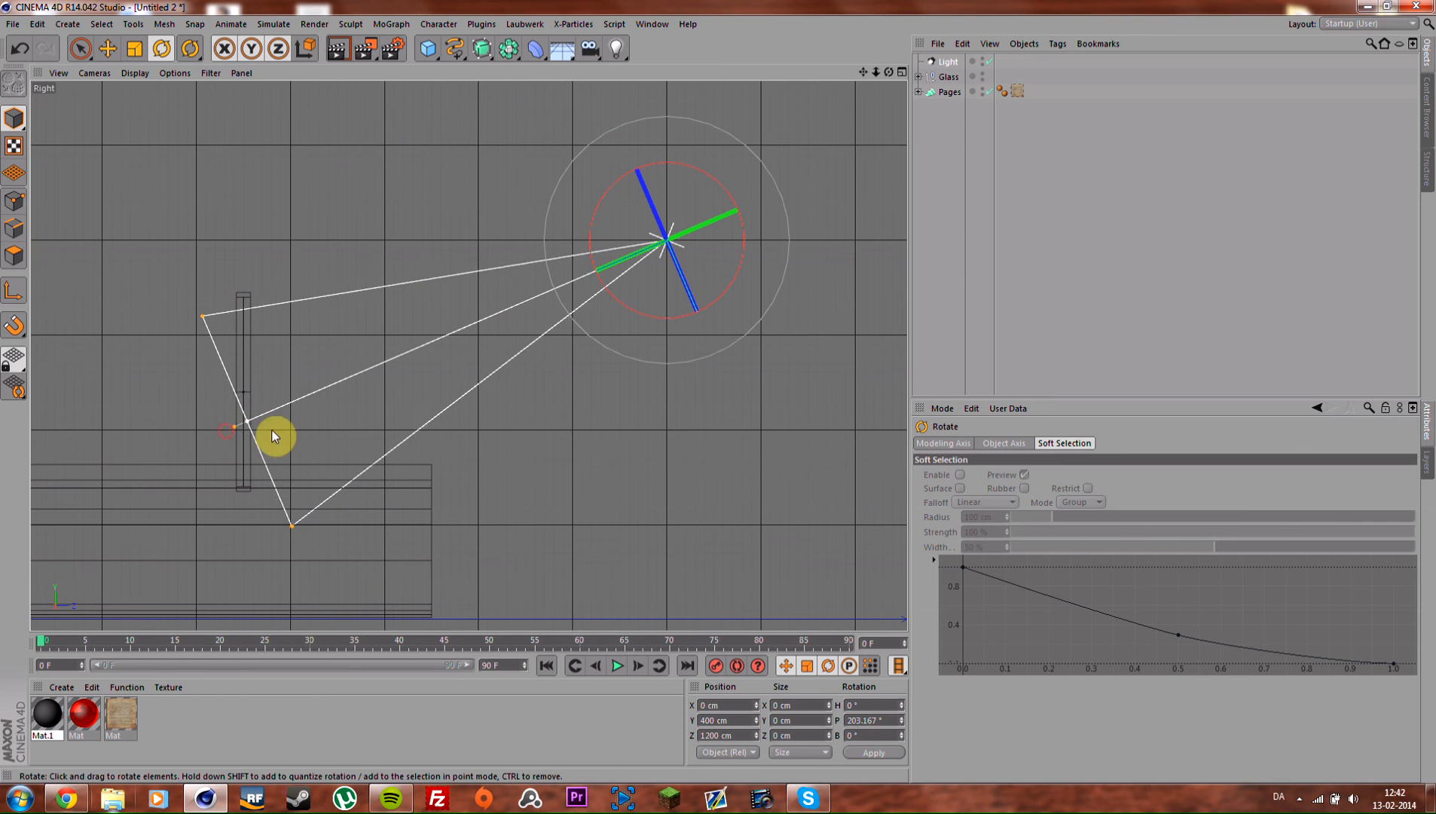
pyautogui.hotkey('ctrl', 'z')
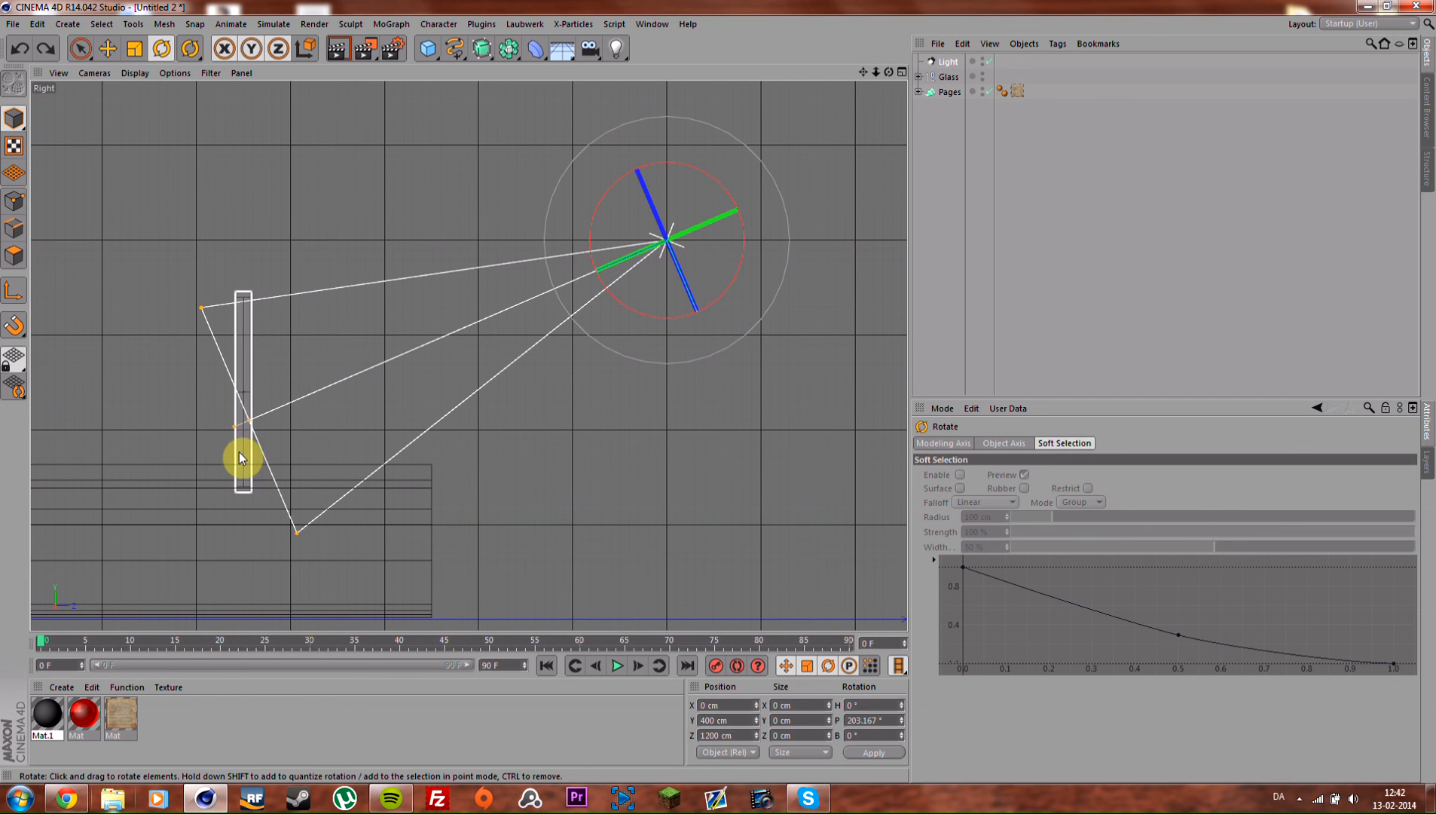
pyautogui.moveTo(234, 429); pyautogui.dragTo(194, 444)
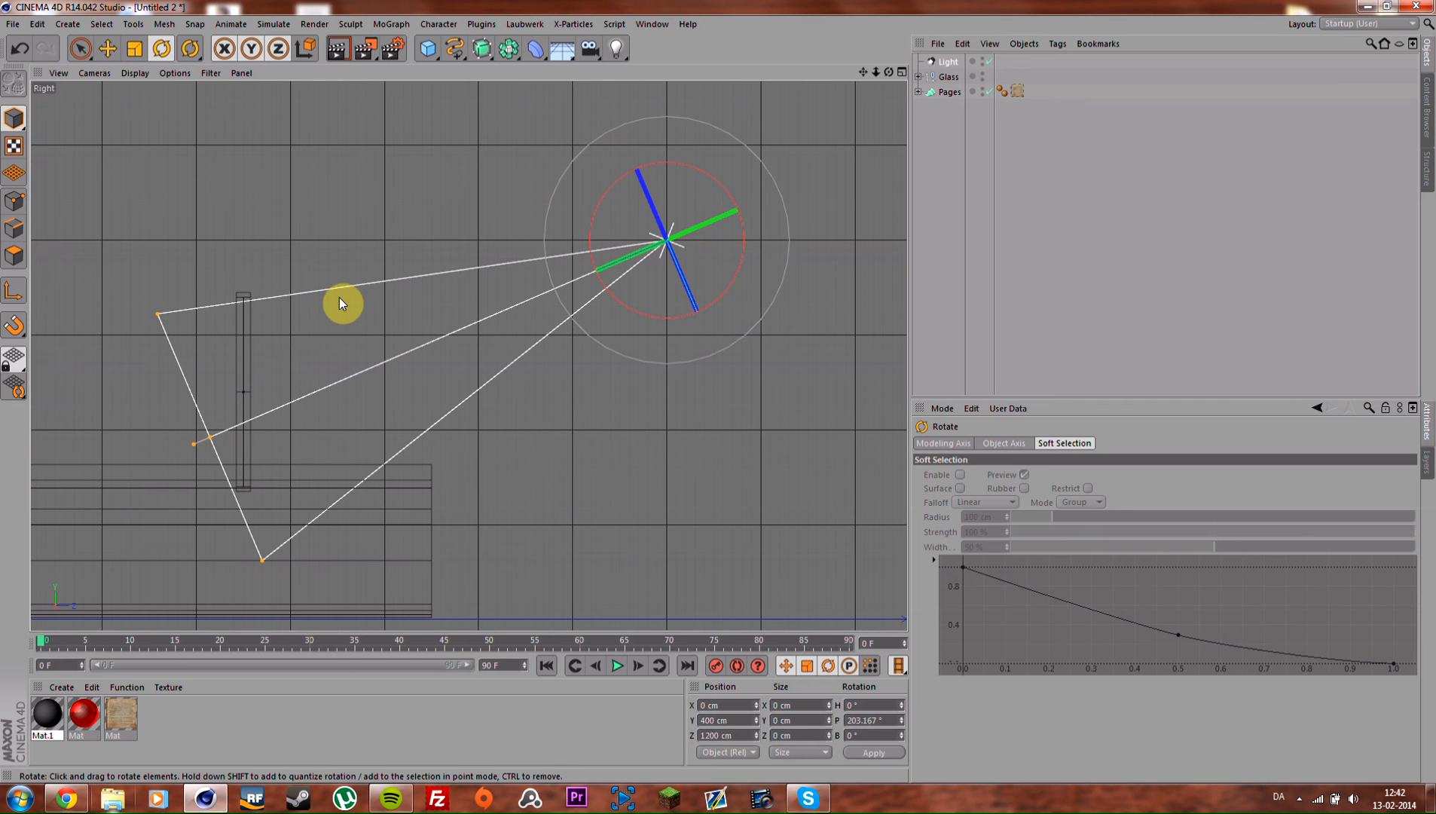
pyautogui.middleClick(413, 304)
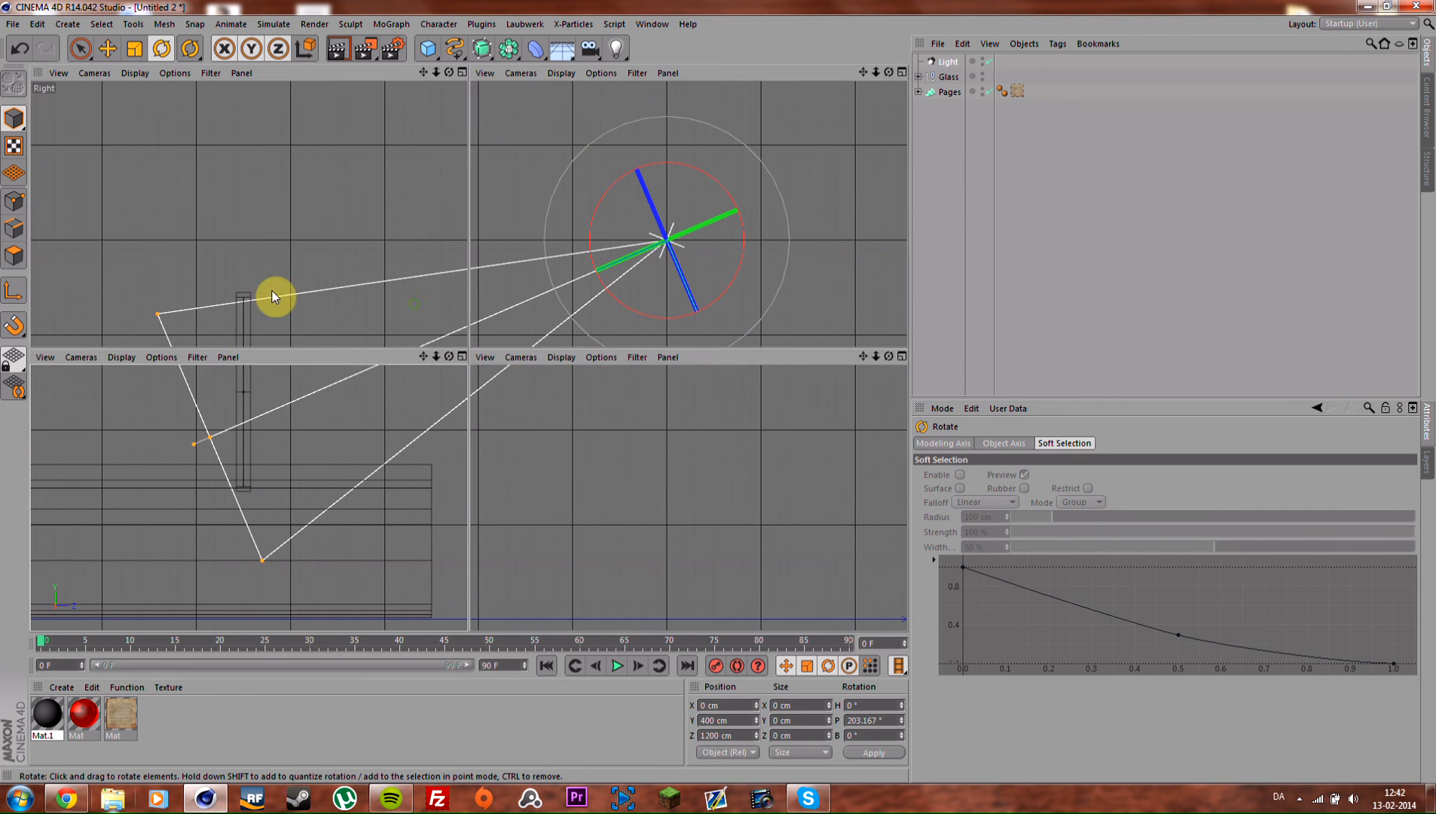
pyautogui.middleClick(288, 208)
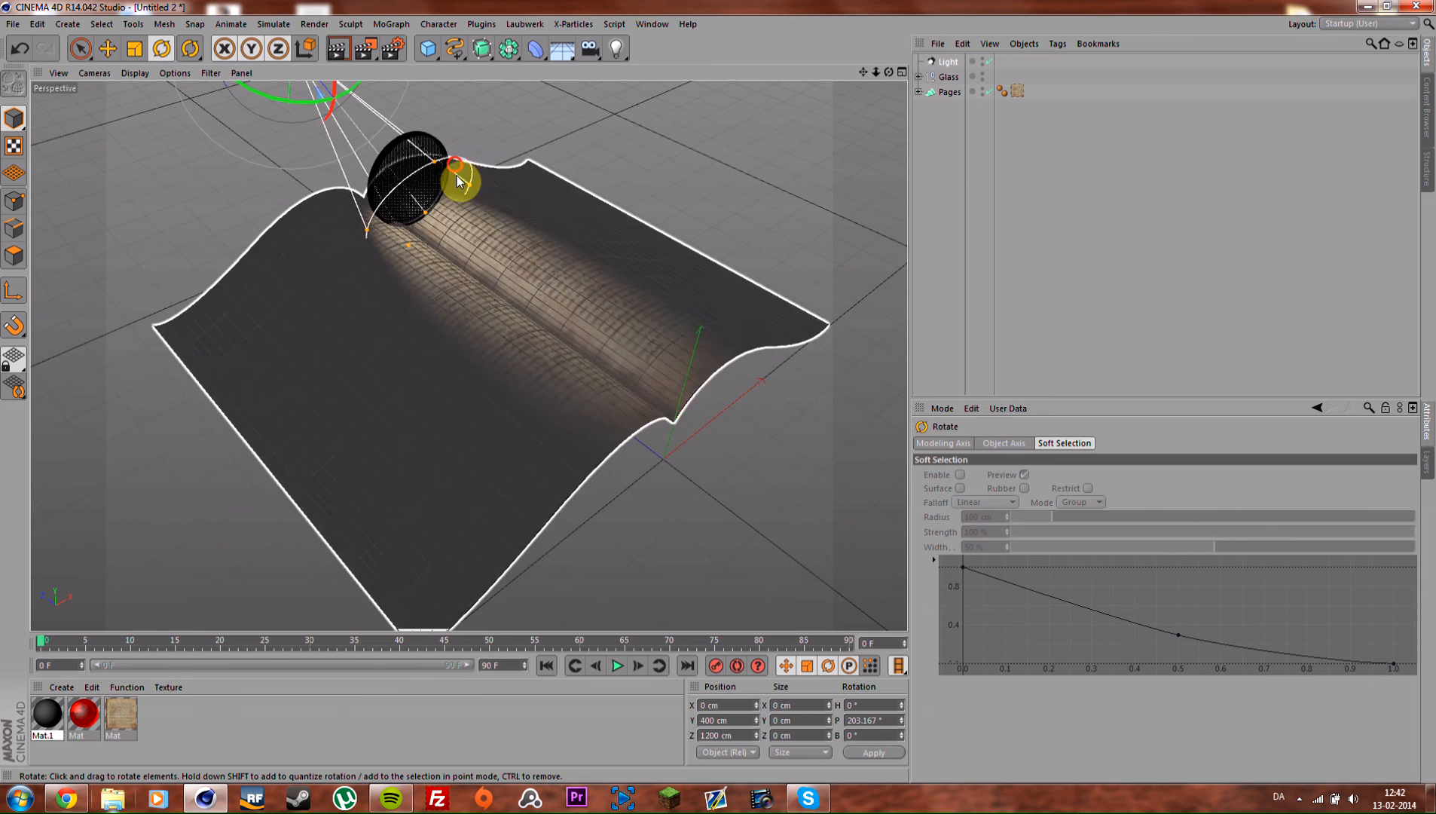
pyautogui.hotkey('ctrl', 'r')
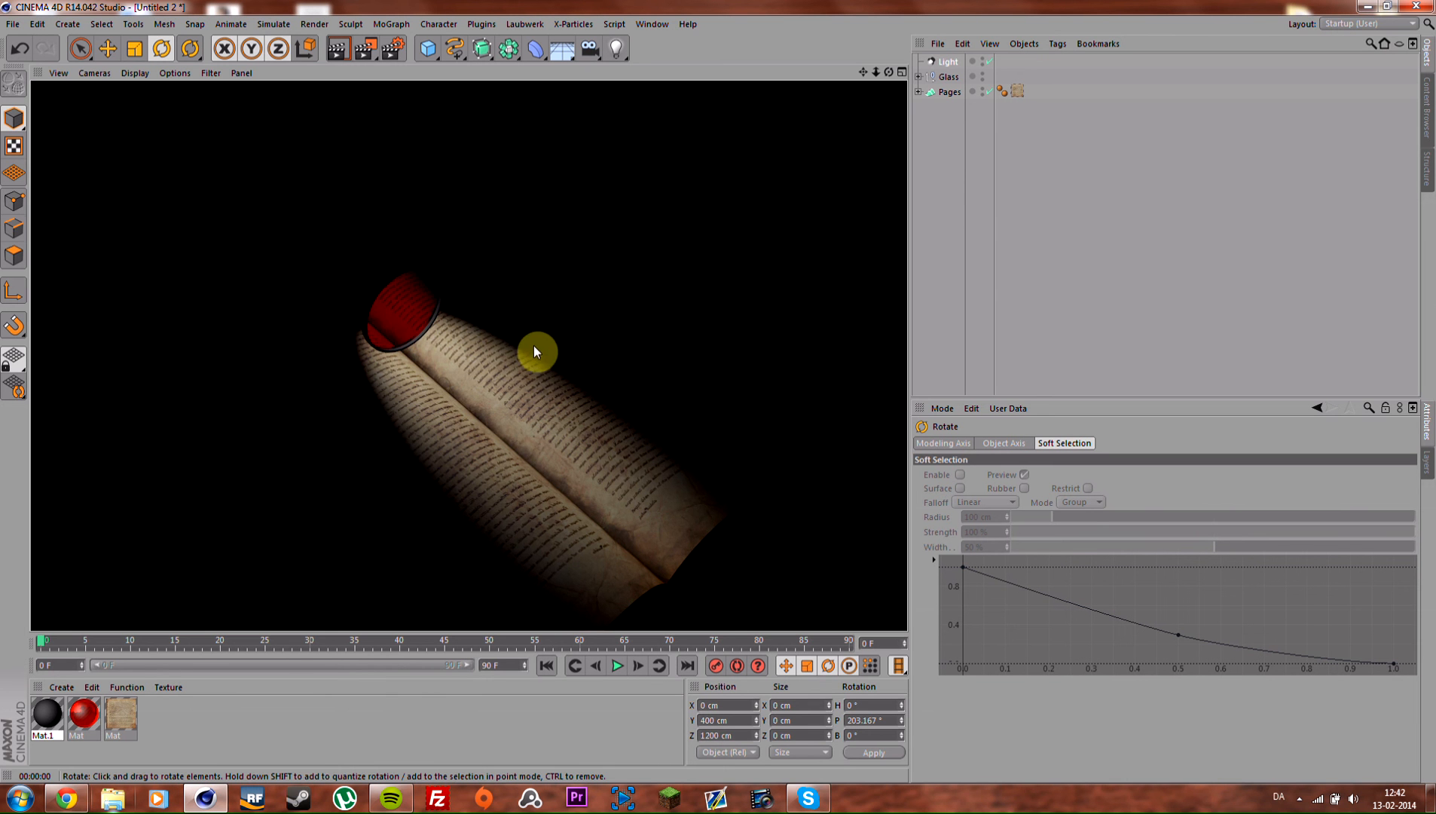
# Step: Set the spot light's shadow type to Shadow Maps (Soft) and render the view
pyautogui.click(950, 67)
pyautogui.click(1000, 562)
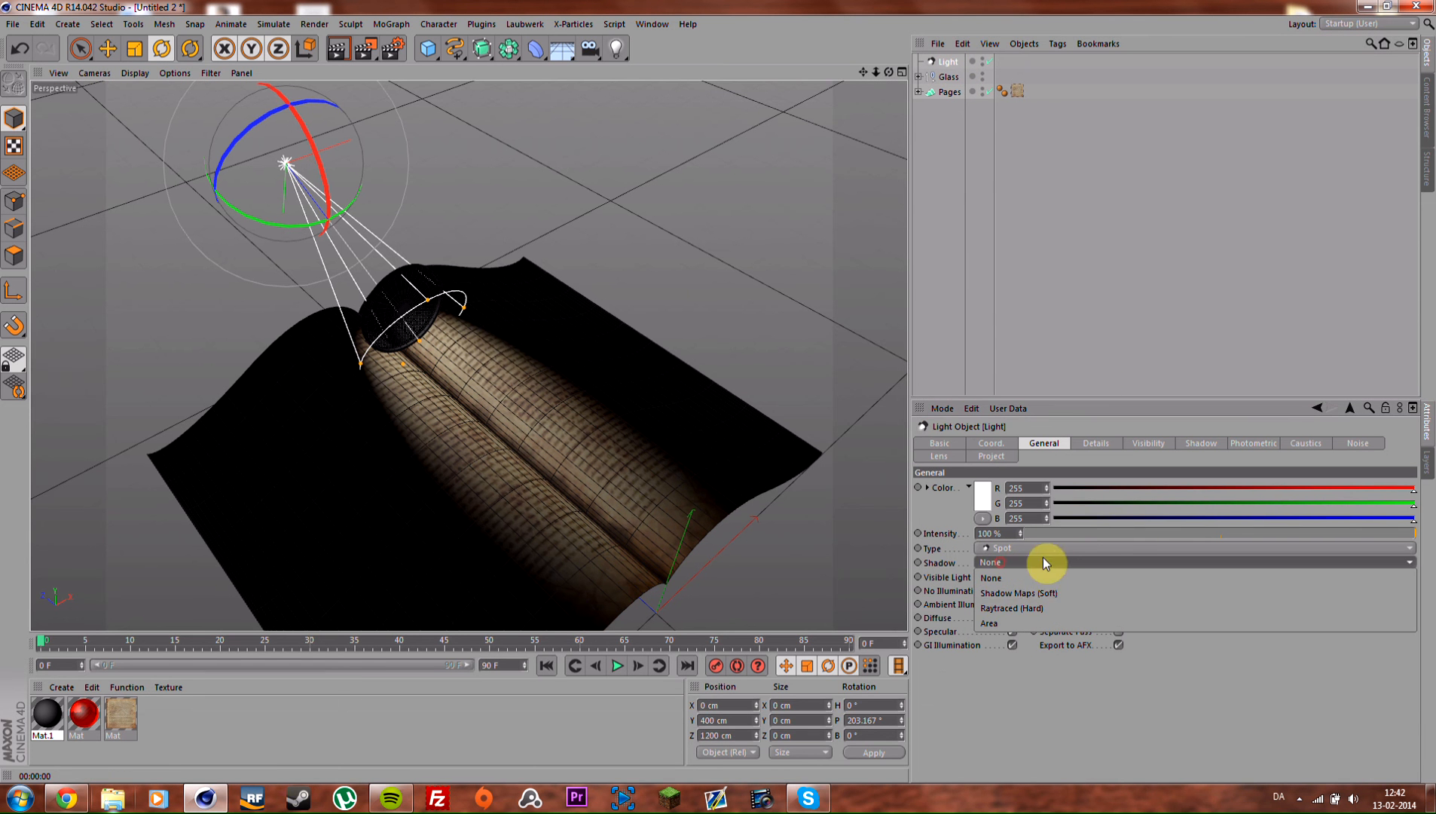
pyautogui.click(1077, 593)
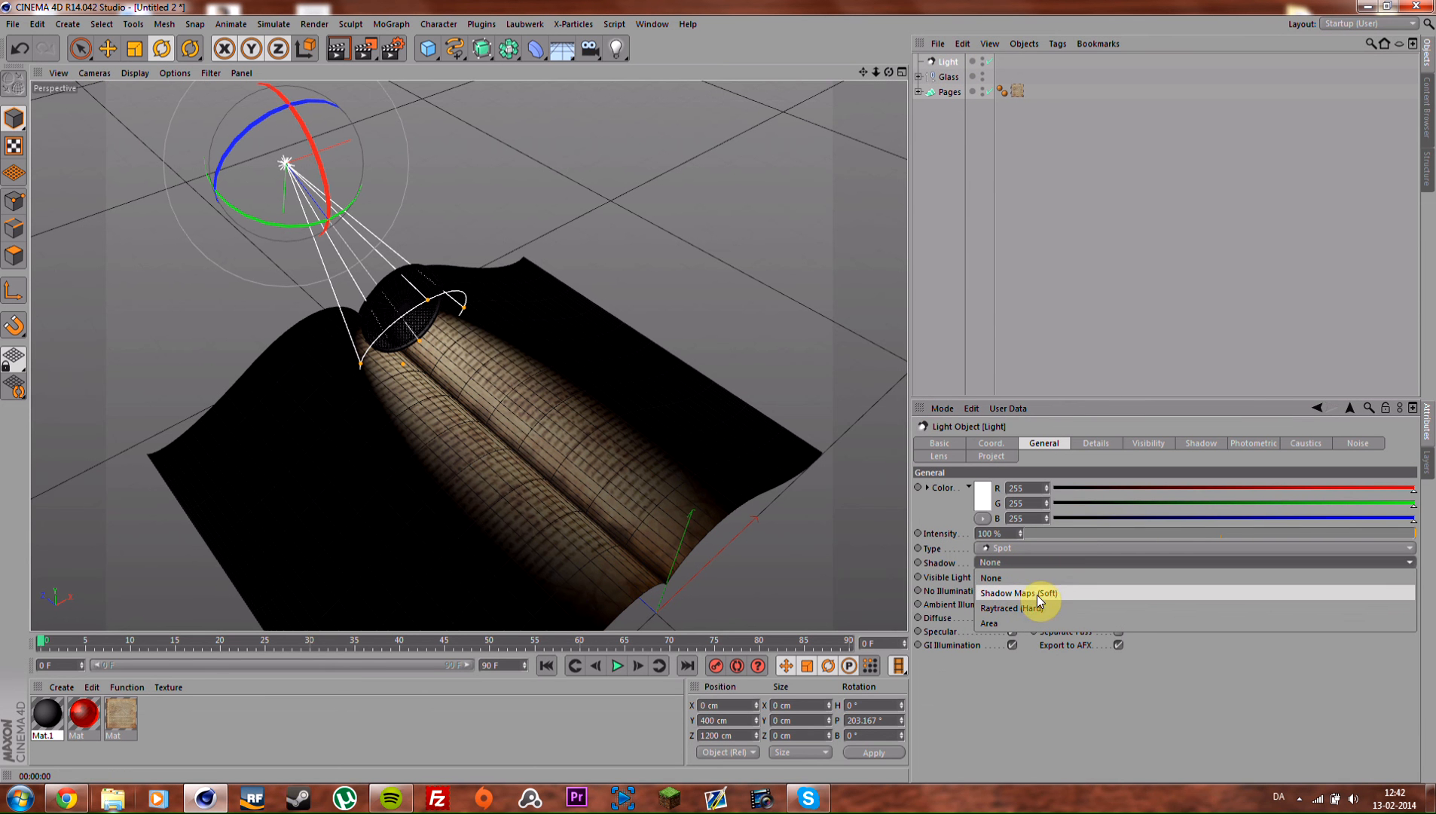
pyautogui.hotkey('ctrl', 'r')
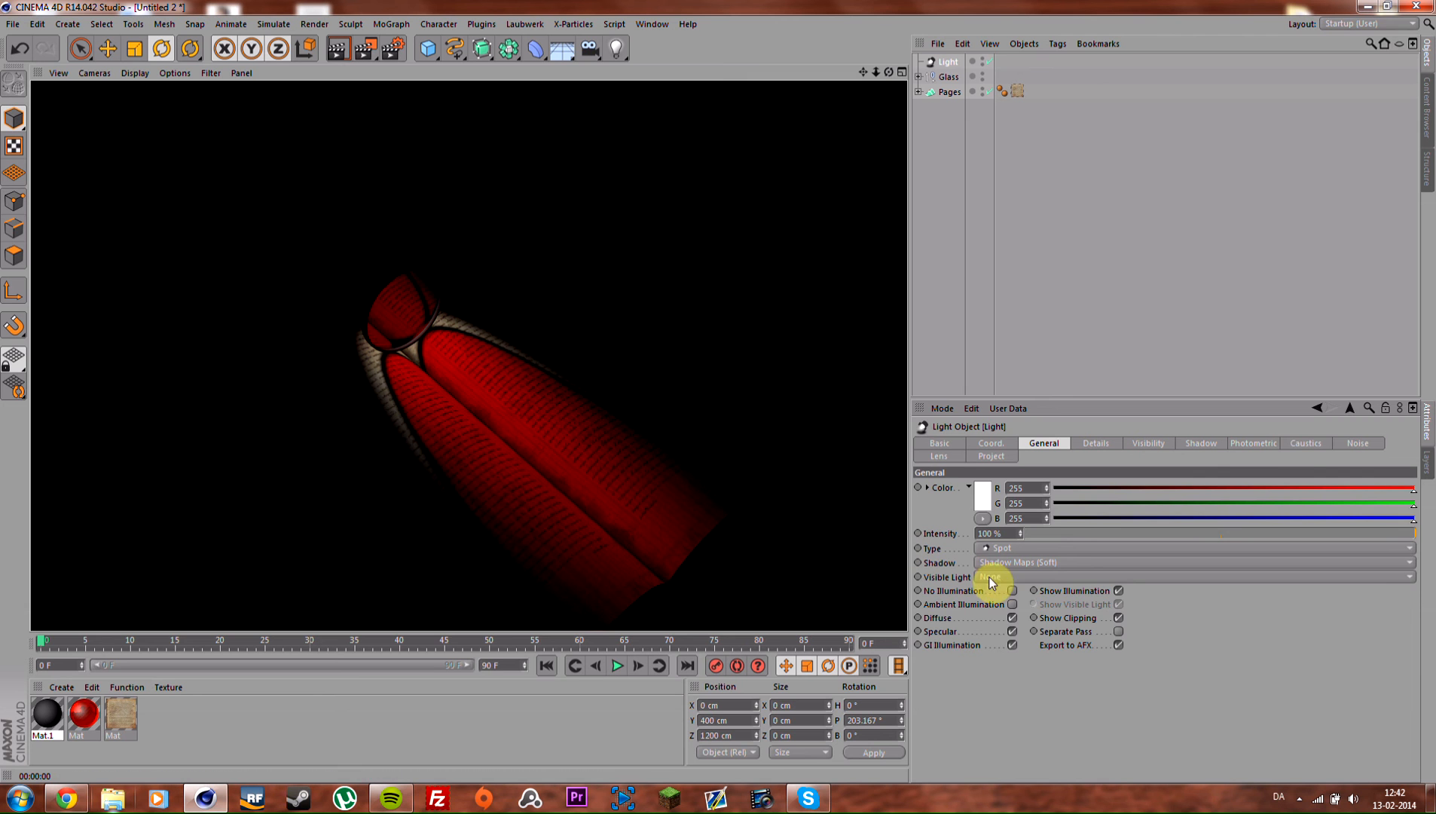
# Step: Enable Volume Caustics on the spot light, widen its outer angle to 54°, and render the view
pyautogui.click(1298, 443)
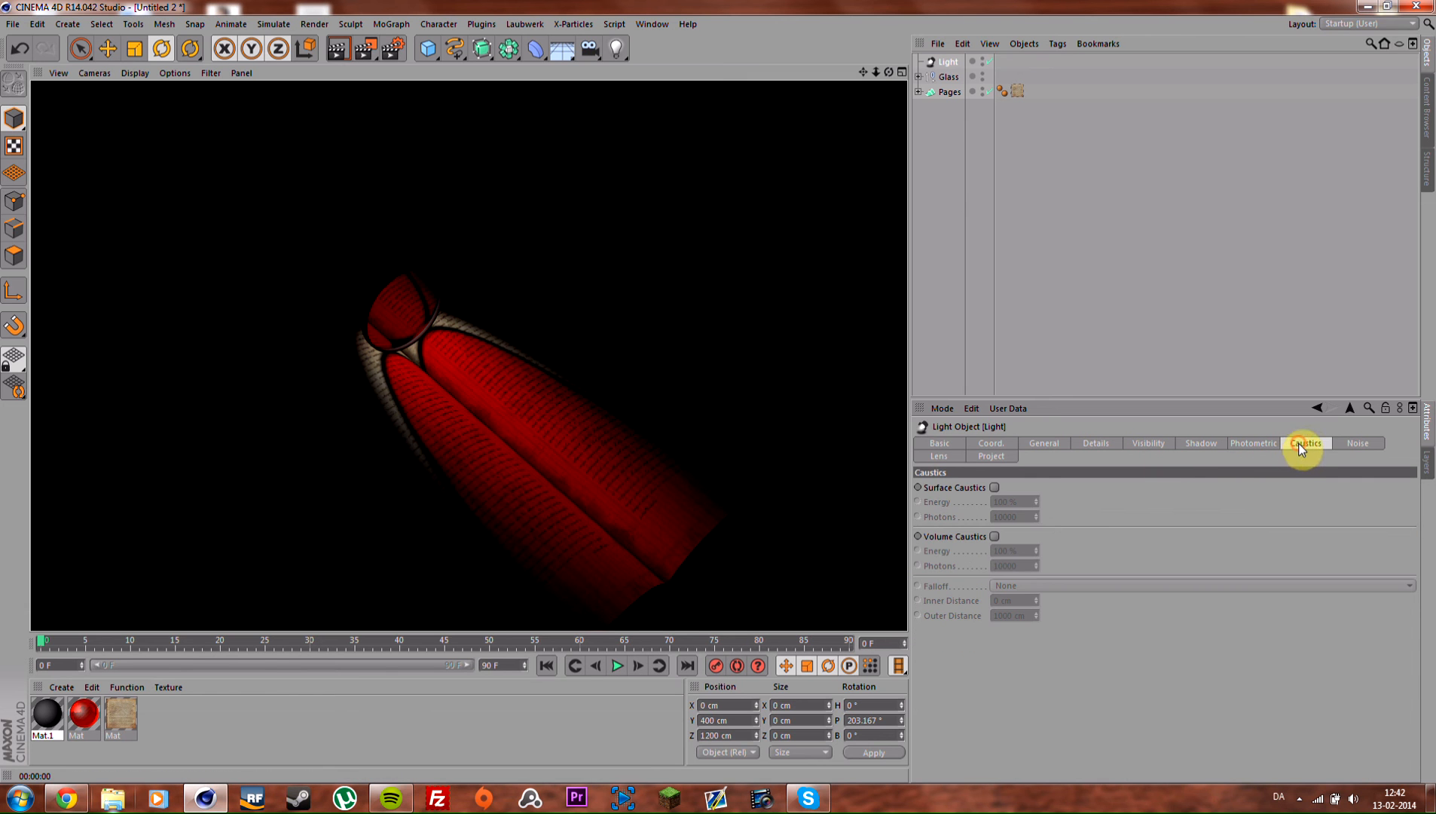
pyautogui.click(995, 536)
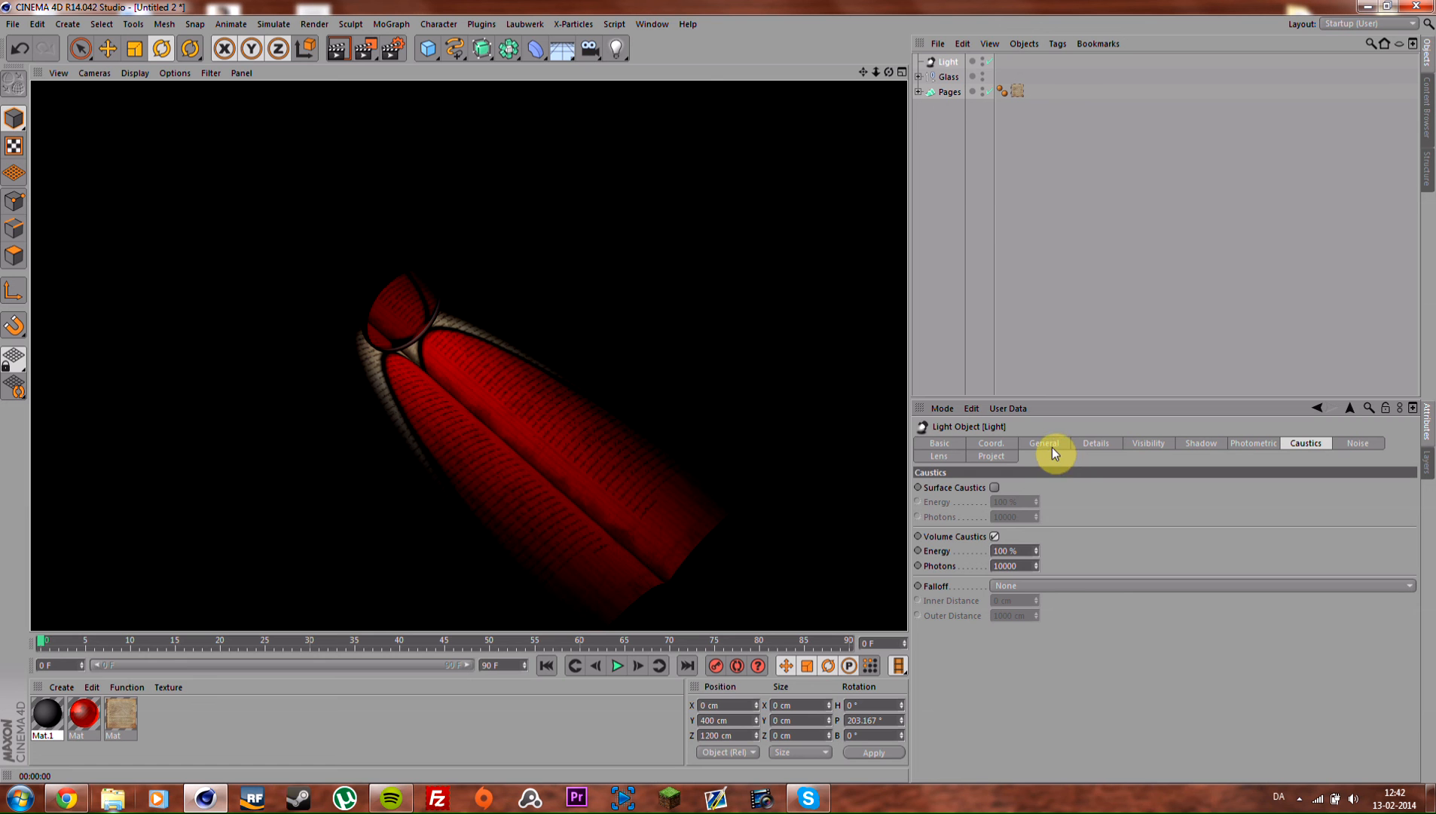
pyautogui.click(1108, 448)
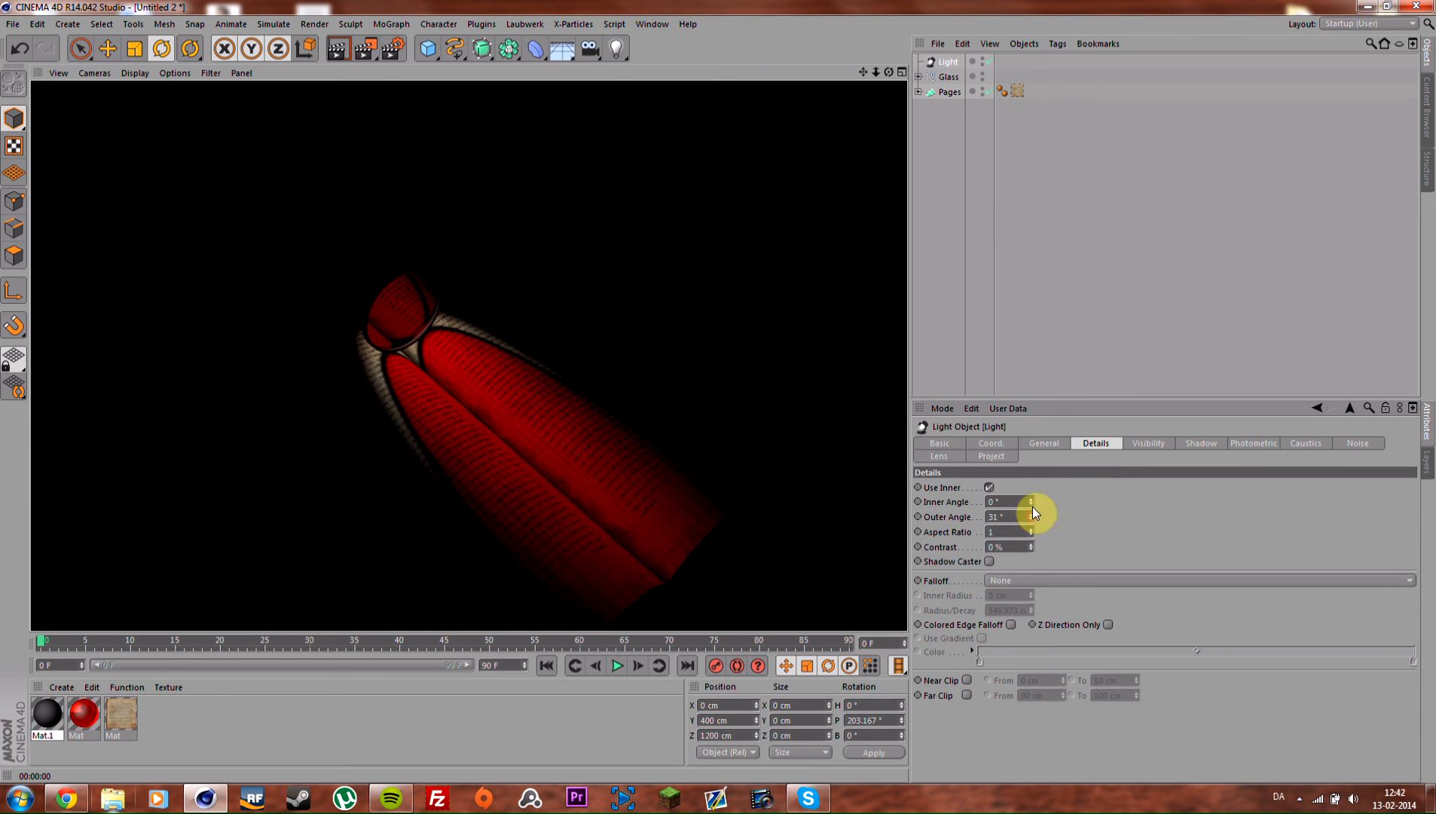
pyautogui.moveTo(1032, 512)
pyautogui.mouseDown()
pyautogui.moveTo(1035, 485)
pyautogui.moveTo(1031, 516)
pyautogui.mouseUp()
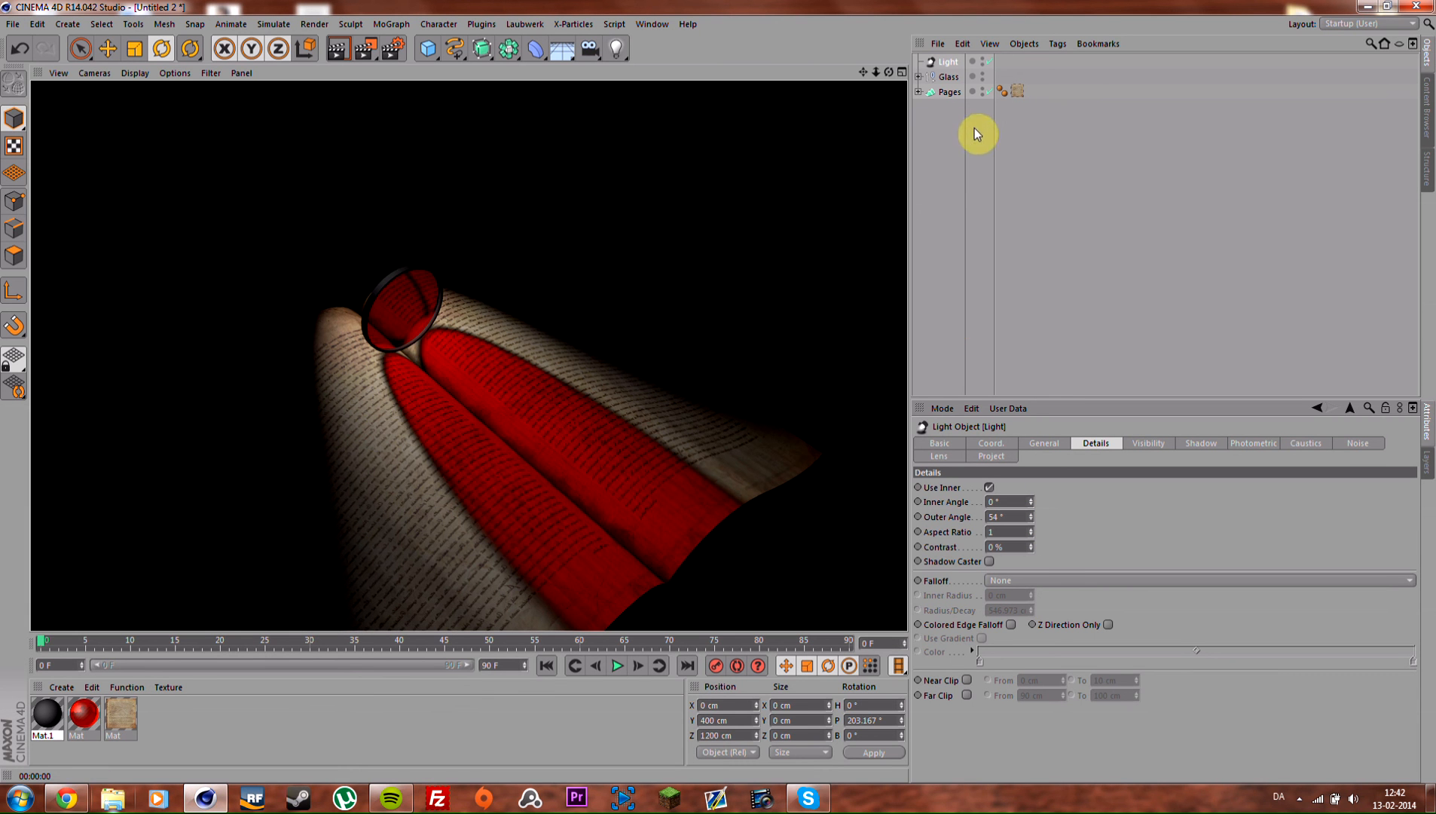
pyautogui.click(951, 161)
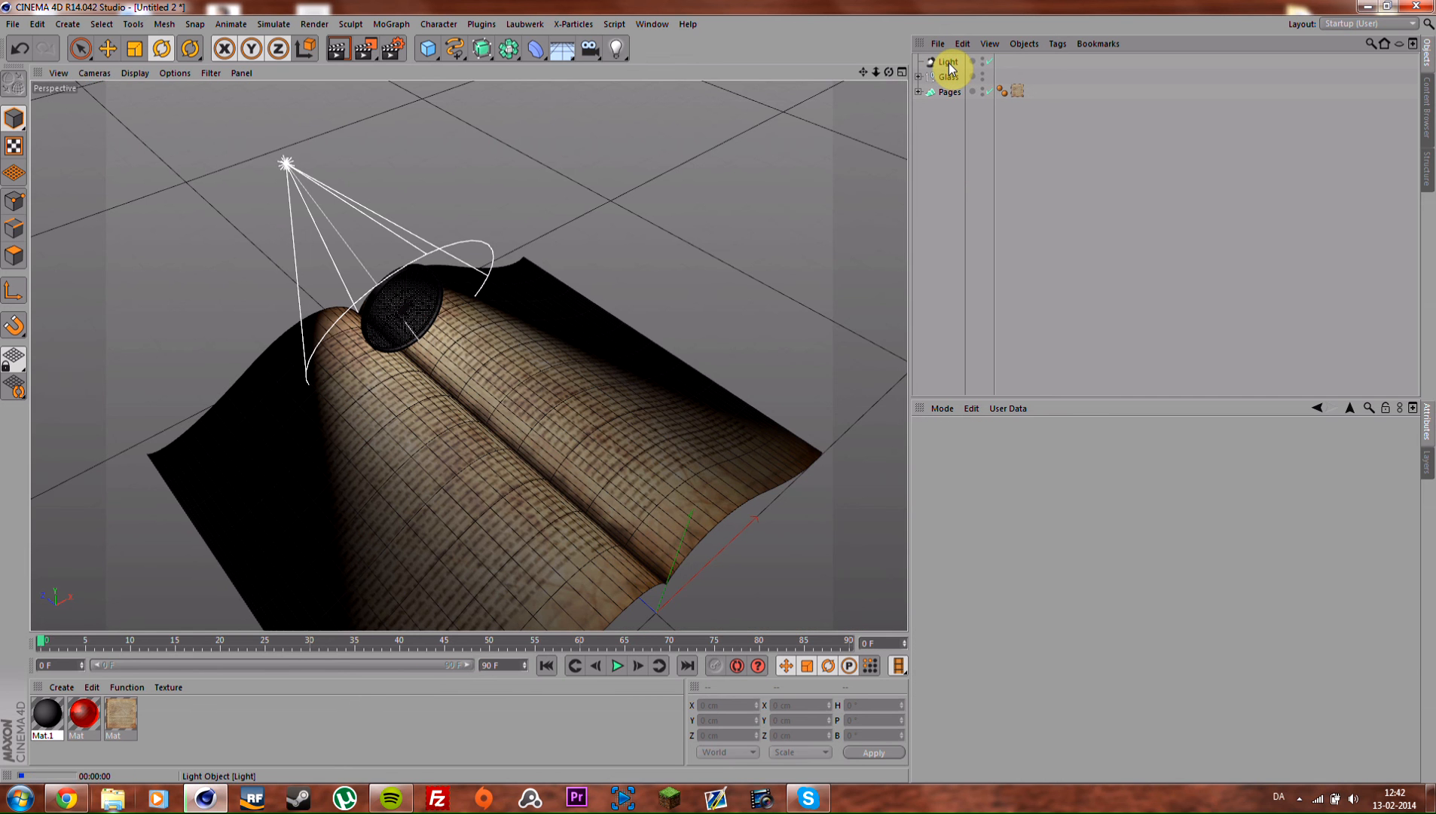
pyautogui.hotkey('ctrl', 'r')
pyautogui.hotkey('ctrl', 'z')
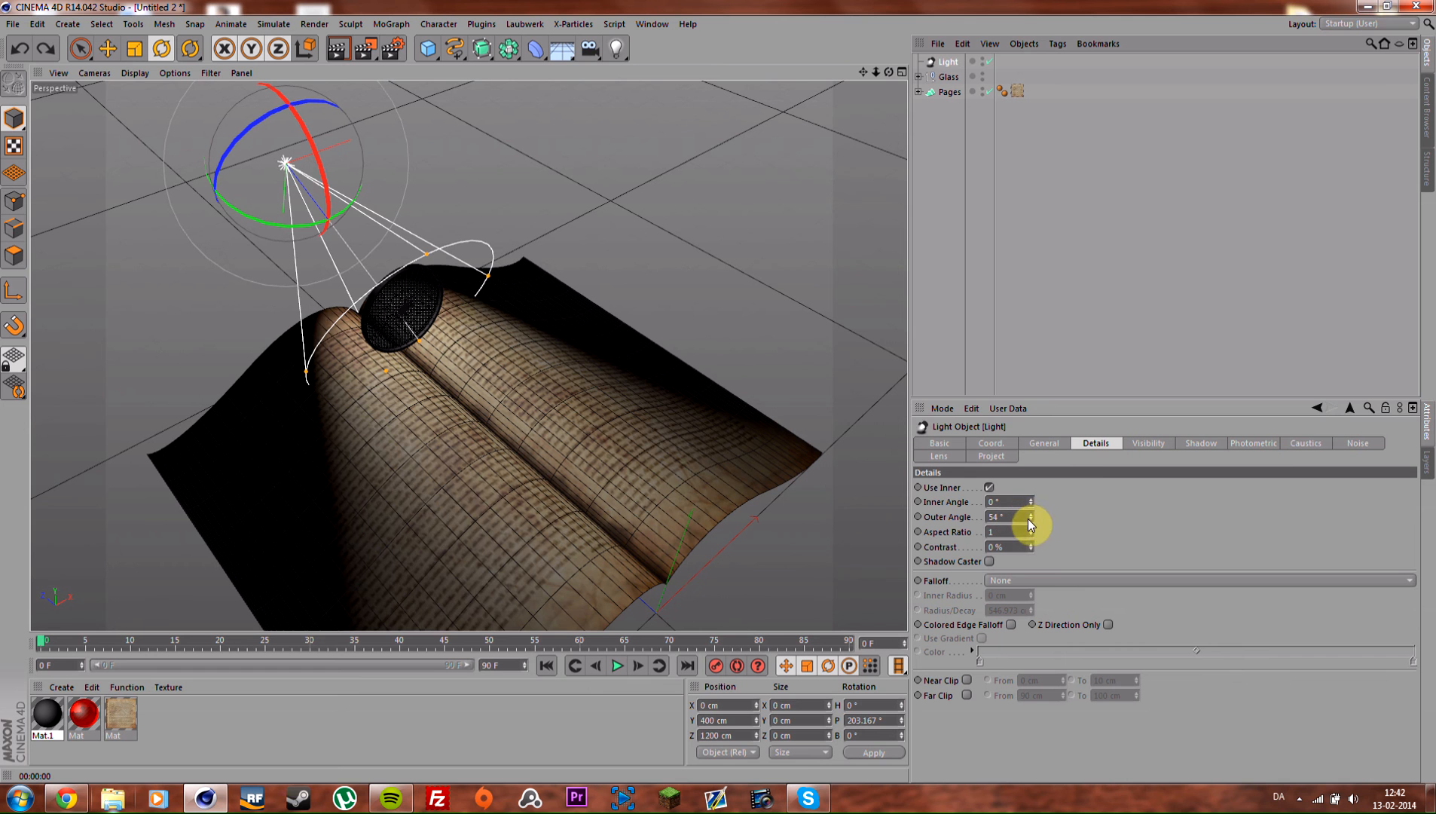
# Step: Narrow the spot light's outer angle to 18° and render the scene from different angles
pyautogui.moveTo(1031, 515); pyautogui.dragTo(1031, 547)
pyautogui.hotkey('ctrl', 'r')
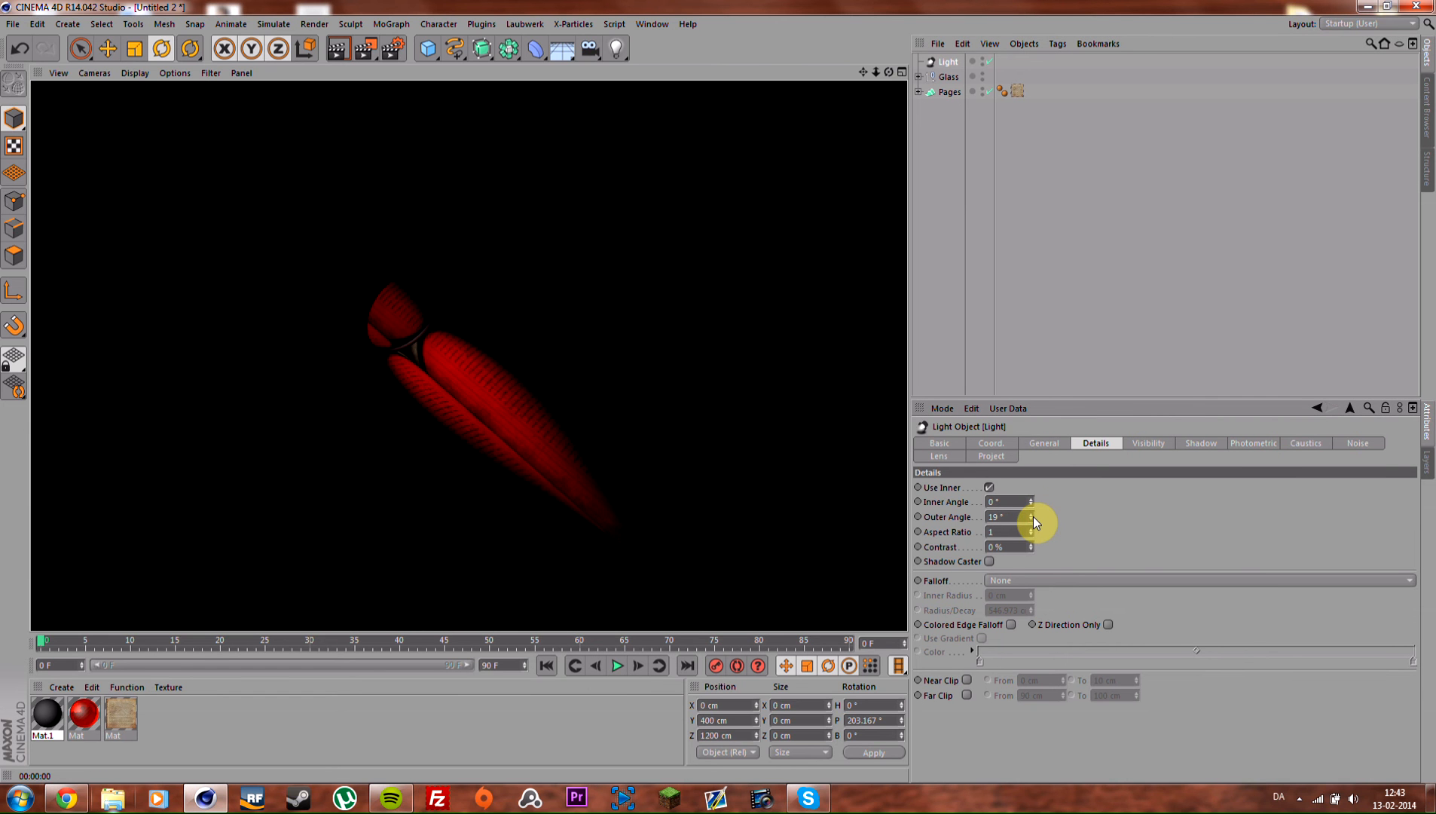
pyautogui.moveTo(1032, 522); pyautogui.dragTo(1031, 521)
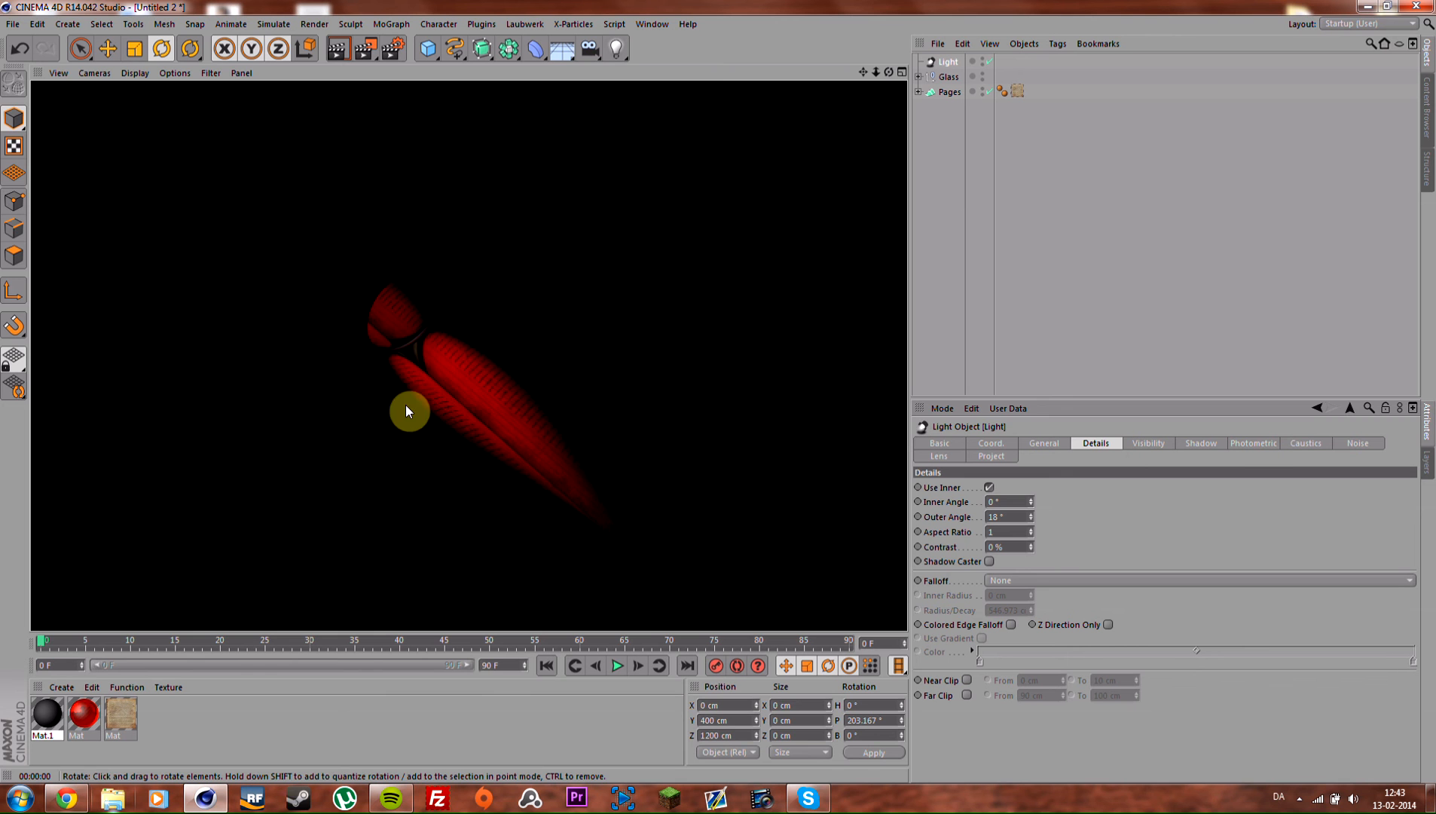
pyautogui.keyDown('alt'); pyautogui.moveTo(619, 281); pyautogui.dragTo(580, 310); pyautogui.keyUp('alt')
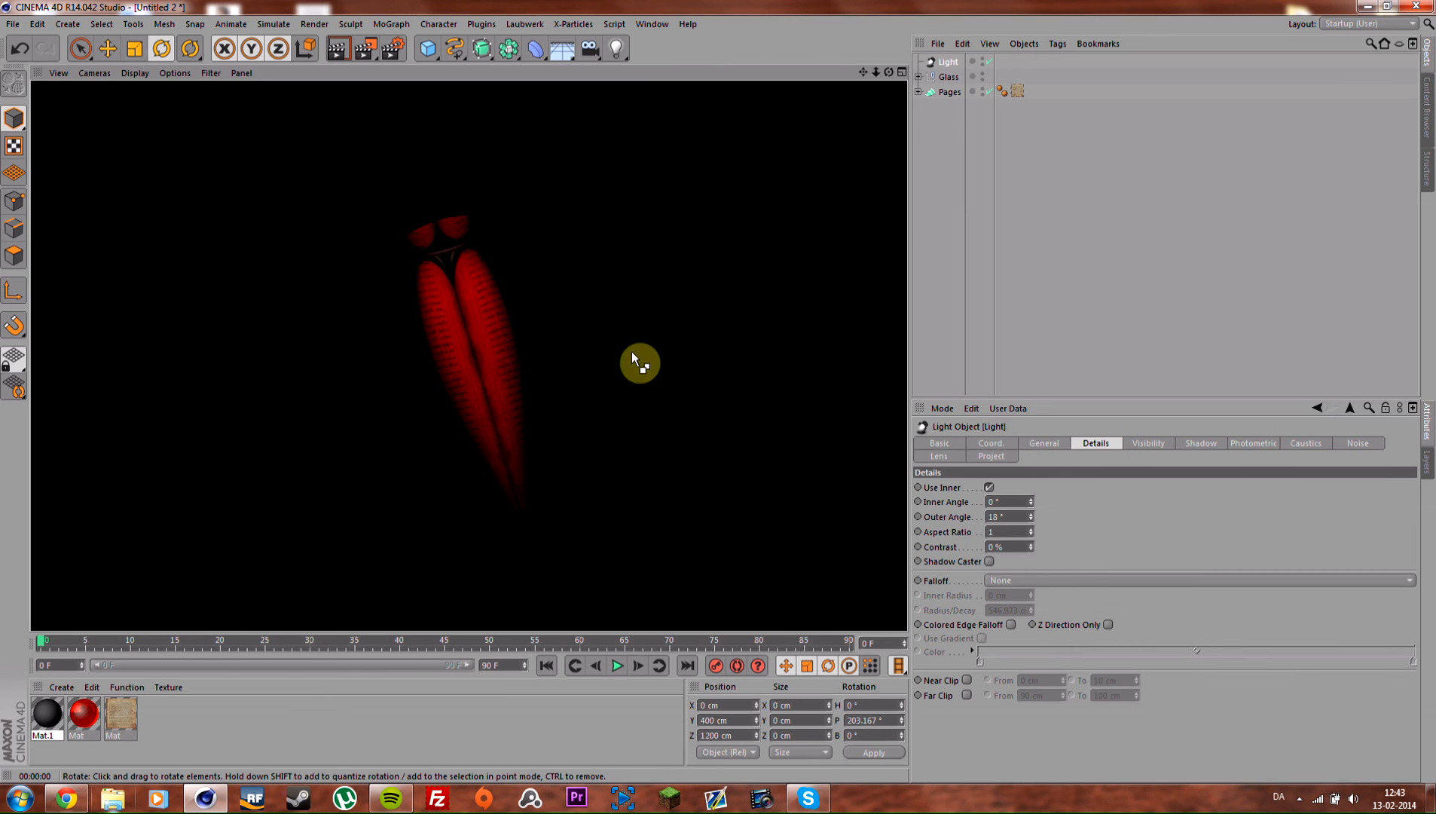
pyautogui.keyDown('alt'); pyautogui.moveTo(622, 432); pyautogui.dragTo(664, 302); pyautogui.keyUp('alt')
# Step: Move the spot light toward the ring to about Y 358 cm, Z 1102 cm, and tilt it to a pitch of 213.167°
pyautogui.moveTo(525, 316); pyautogui.dragTo(439, 273)
pyautogui.press('e')
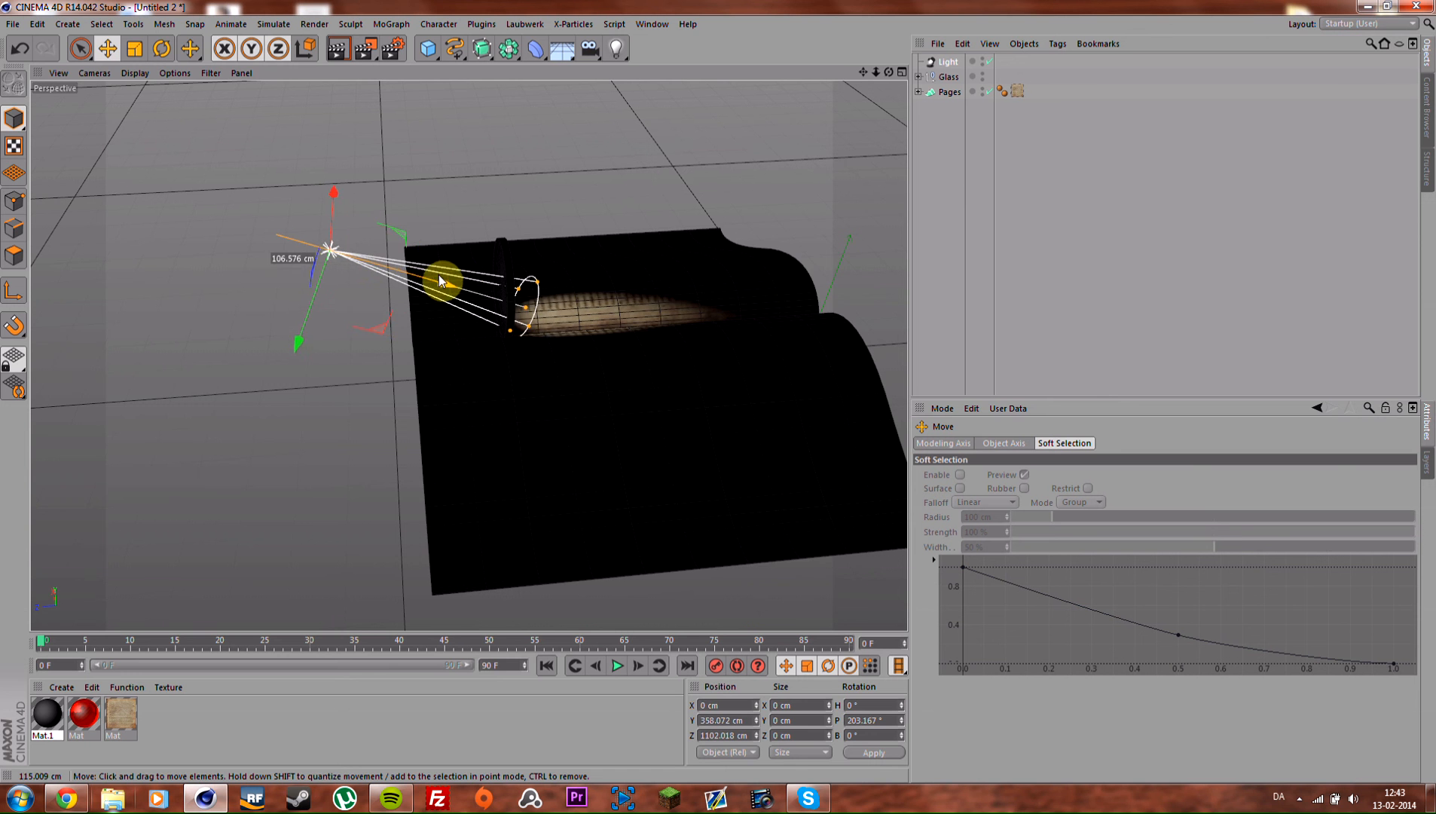
pyautogui.press('r')
pyautogui.moveTo(398, 226); pyautogui.dragTo(279, 330)
pyautogui.hotkey('ctrl', 'z')
pyautogui.click(375, 201)
pyautogui.click(946, 62)
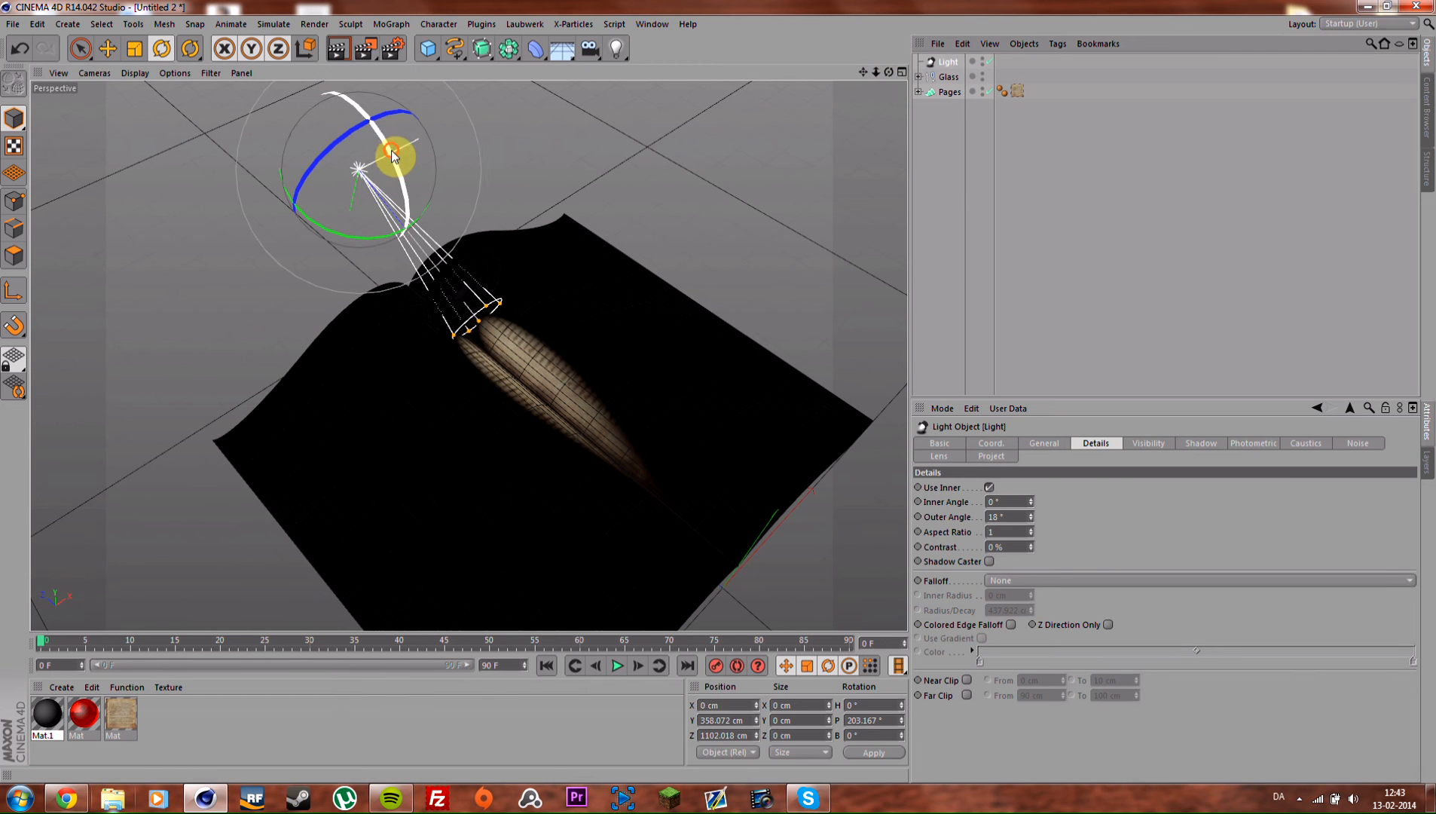
pyautogui.moveTo(396, 162); pyautogui.dragTo(443, 213)
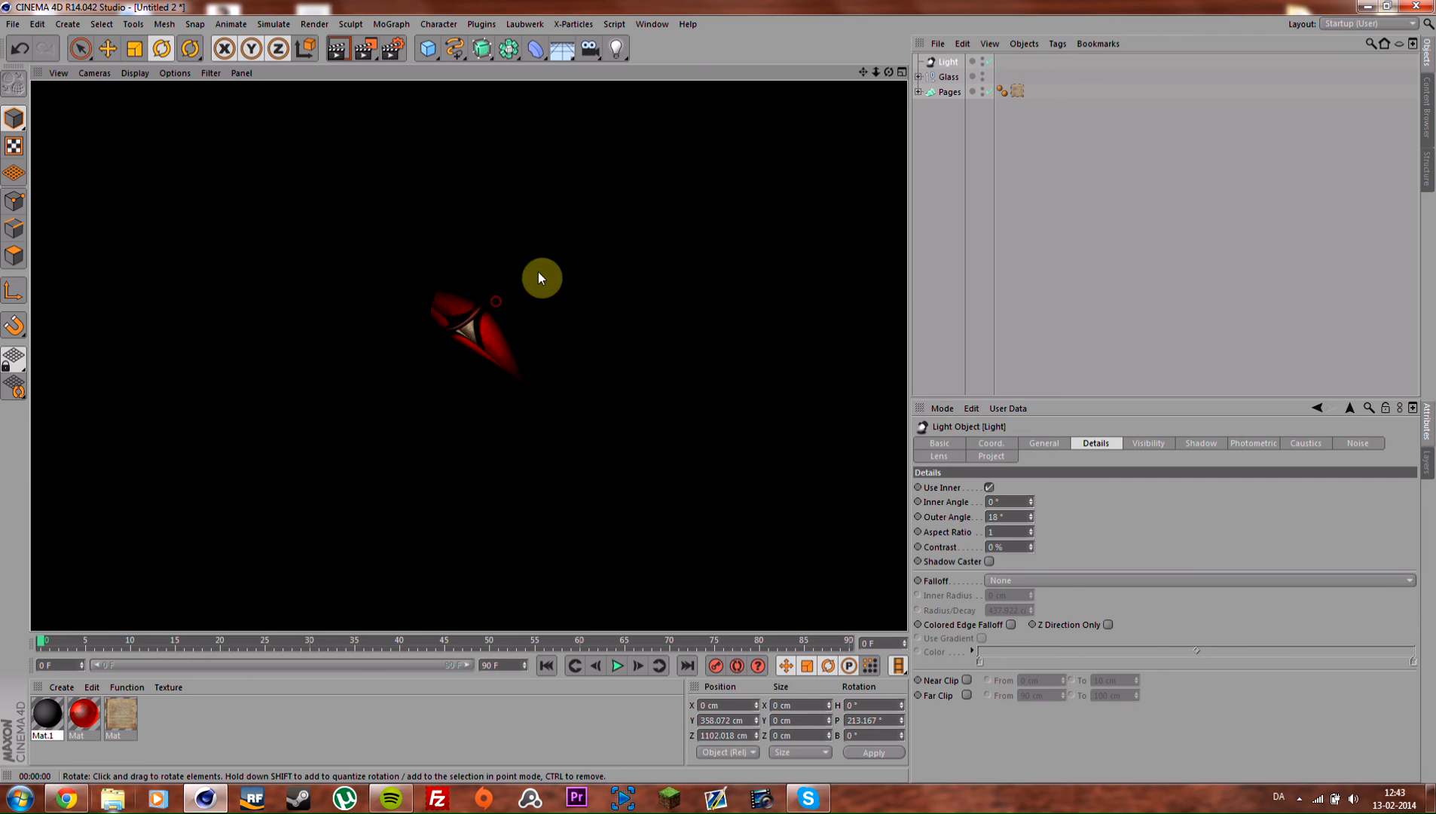
# Step: Move the spot light 100 cm along its own Y axis to about Y 442 cm, Z 1047 cm, and render the view
pyautogui.moveTo(538, 274); pyautogui.dragTo(492, 287)
pyautogui.press('e')
pyautogui.moveTo(437, 159); pyautogui.dragTo(447, 162)
pyautogui.hotkey('ctrl', 'z')
pyautogui.keyDown('alt'); pyautogui.moveTo(563, 308); pyautogui.dragTo(410, 276); pyautogui.keyUp('alt')
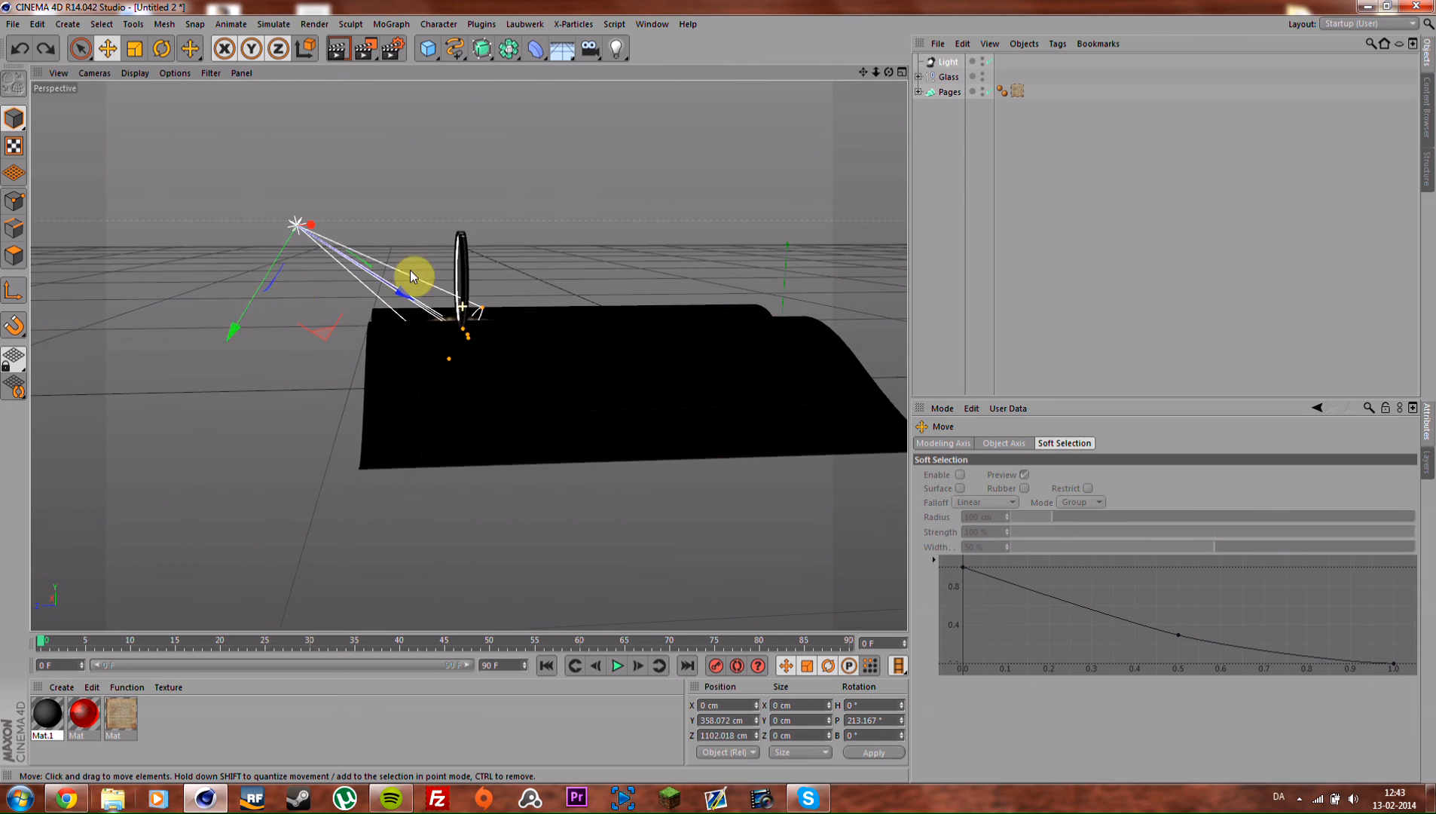
pyautogui.moveTo(235, 332); pyautogui.dragTo(269, 299)
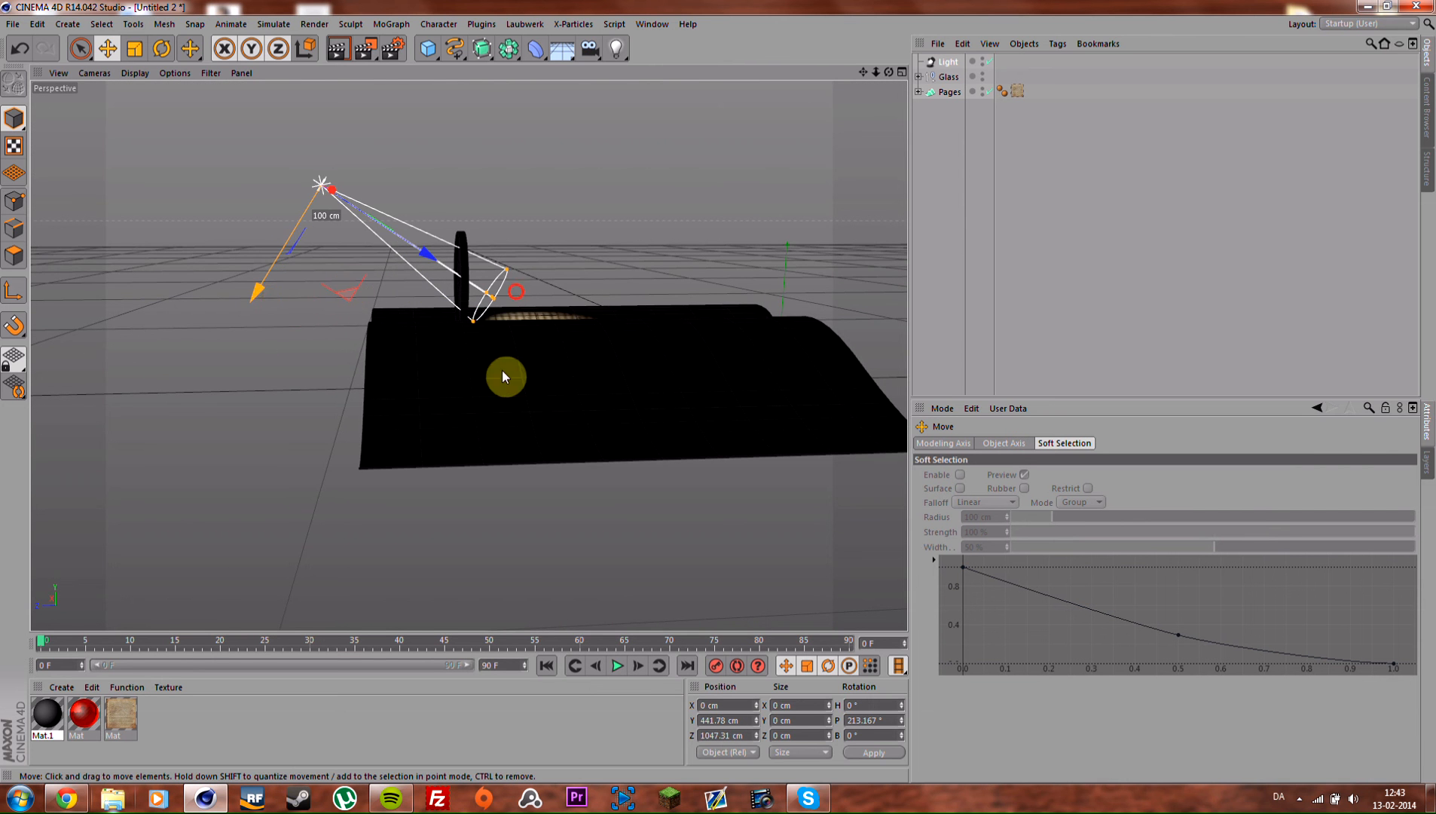
pyautogui.keyDown('alt'); pyautogui.moveTo(503, 376); pyautogui.dragTo(595, 413); pyautogui.keyUp('alt')
pyautogui.keyDown('alt'); pyautogui.moveTo(542, 456); pyautogui.dragTo(662, 425, button='right'); pyautogui.keyUp('alt')
pyautogui.keyDown('alt'); pyautogui.moveTo(585, 409); pyautogui.dragTo(629, 466); pyautogui.keyUp('alt')
pyautogui.hotkey('ctrl', 'r')
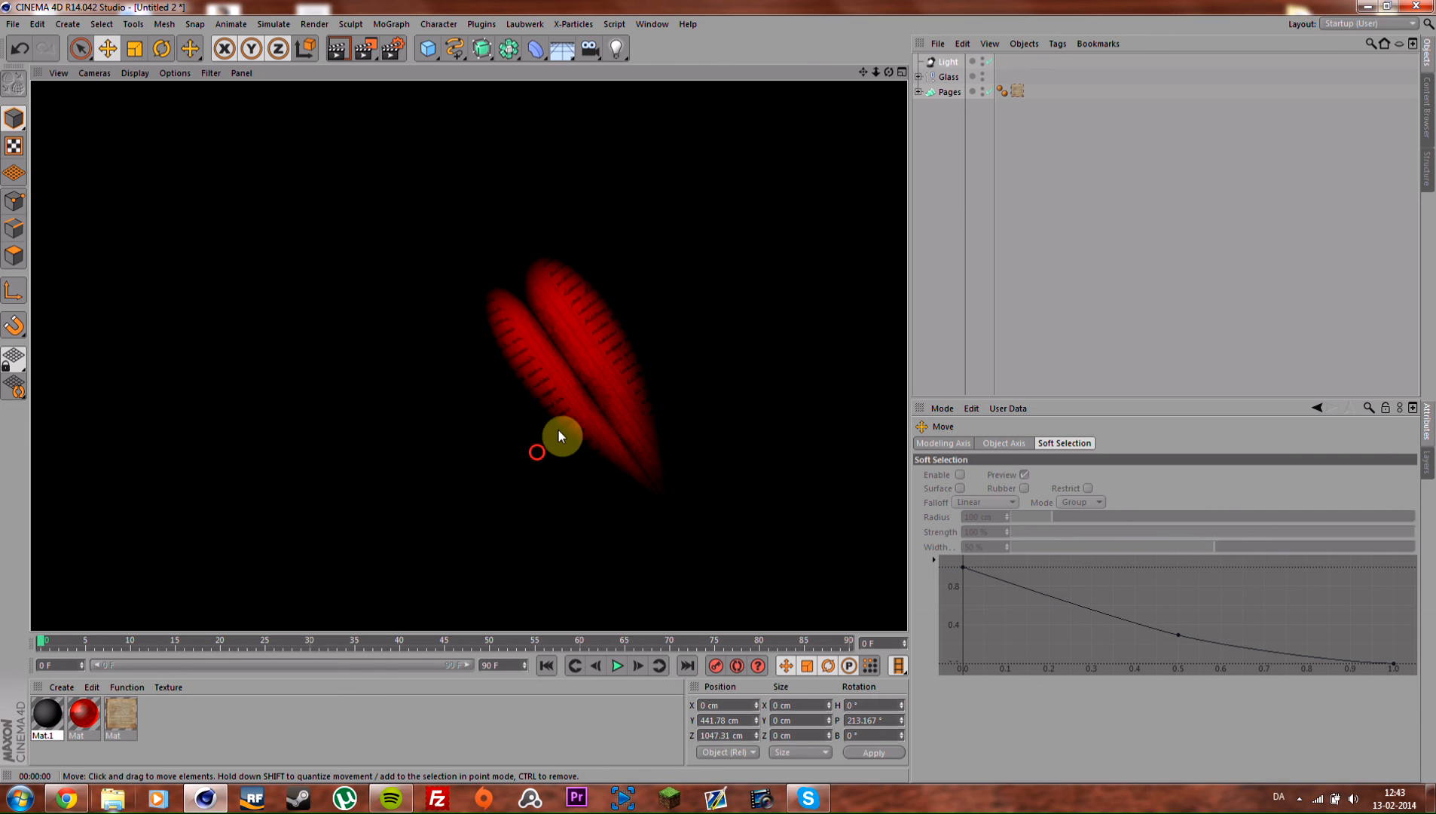
# Step: Move the spot light forward along its beam toward the glass ring to about Y 376 cm, Z 947 cm
pyautogui.keyDown('alt'); pyautogui.moveTo(558, 435); pyautogui.dragTo(452, 308); pyautogui.keyUp('alt')
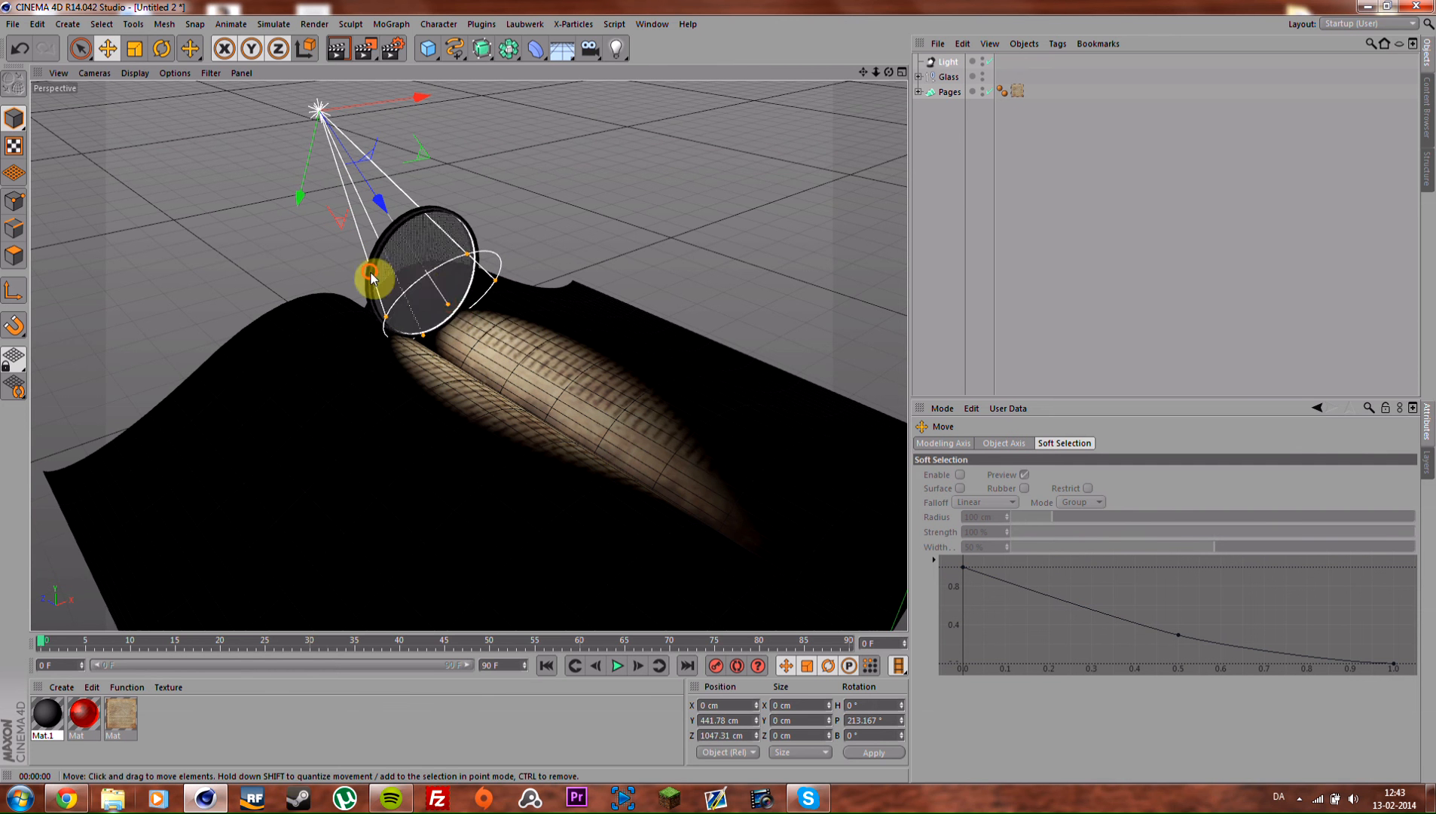
pyautogui.keyDown('alt'); pyautogui.moveTo(370, 273); pyautogui.dragTo(595, 327); pyautogui.keyUp('alt')
pyautogui.moveTo(314, 186); pyautogui.dragTo(375, 245)
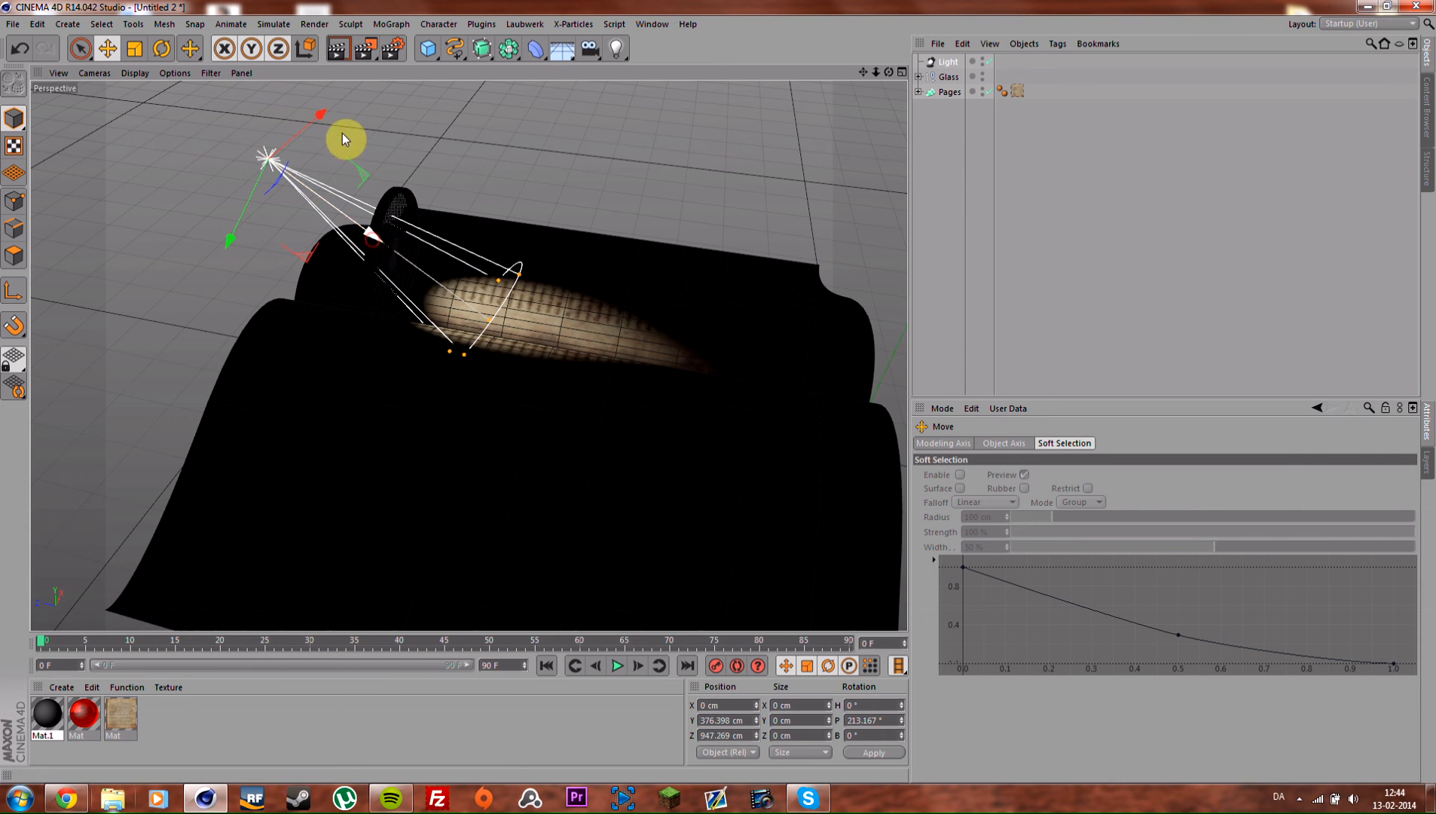
# Step: Try another move of the spot light, undo it, and render the view through the glass ring
pyautogui.moveTo(343, 140); pyautogui.dragTo(249, 273)
pyautogui.hotkey('ctrl', 'z')
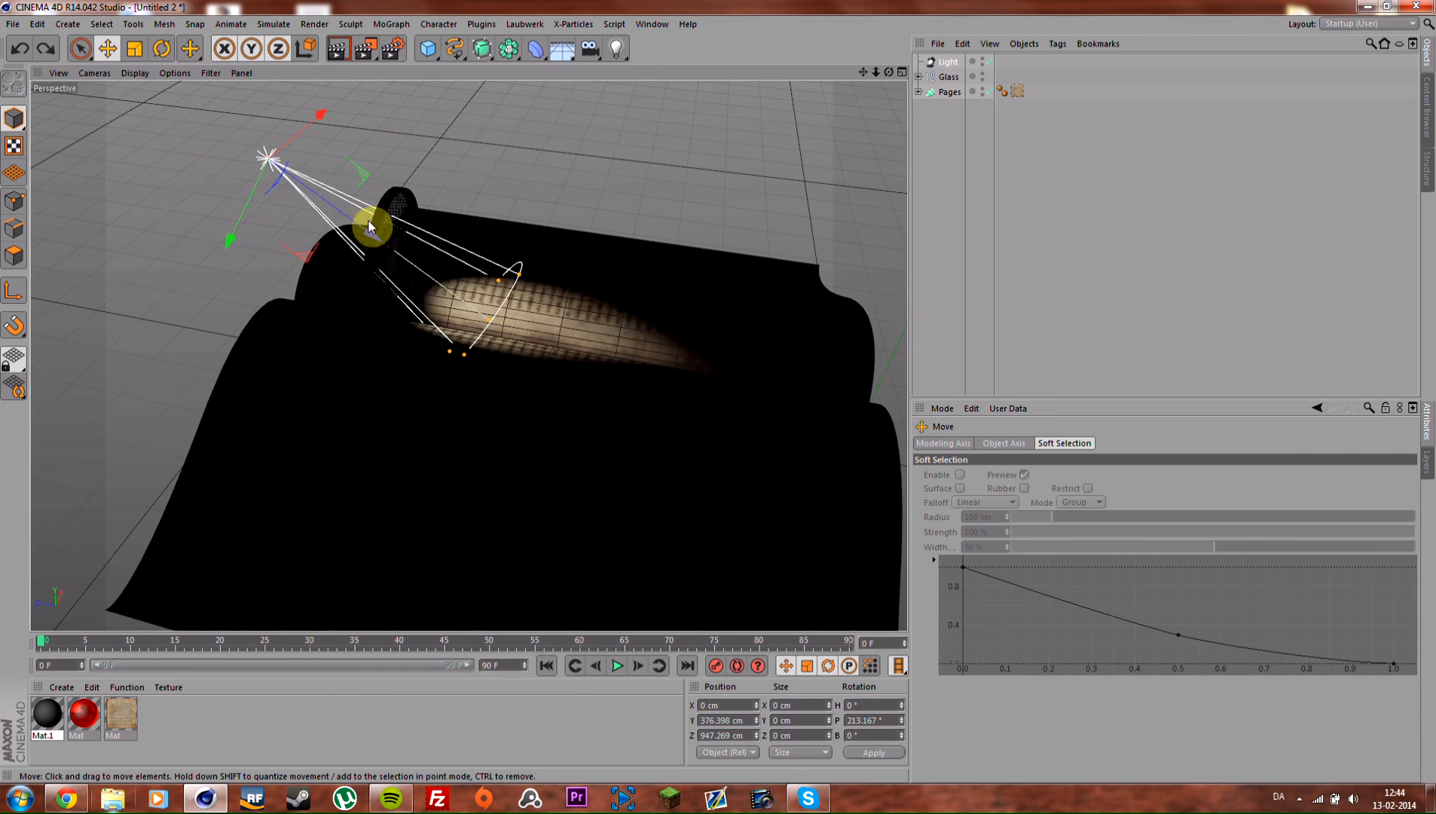
pyautogui.keyDown('alt'); pyautogui.moveTo(369, 226); pyautogui.dragTo(230, 309); pyautogui.keyUp('alt')
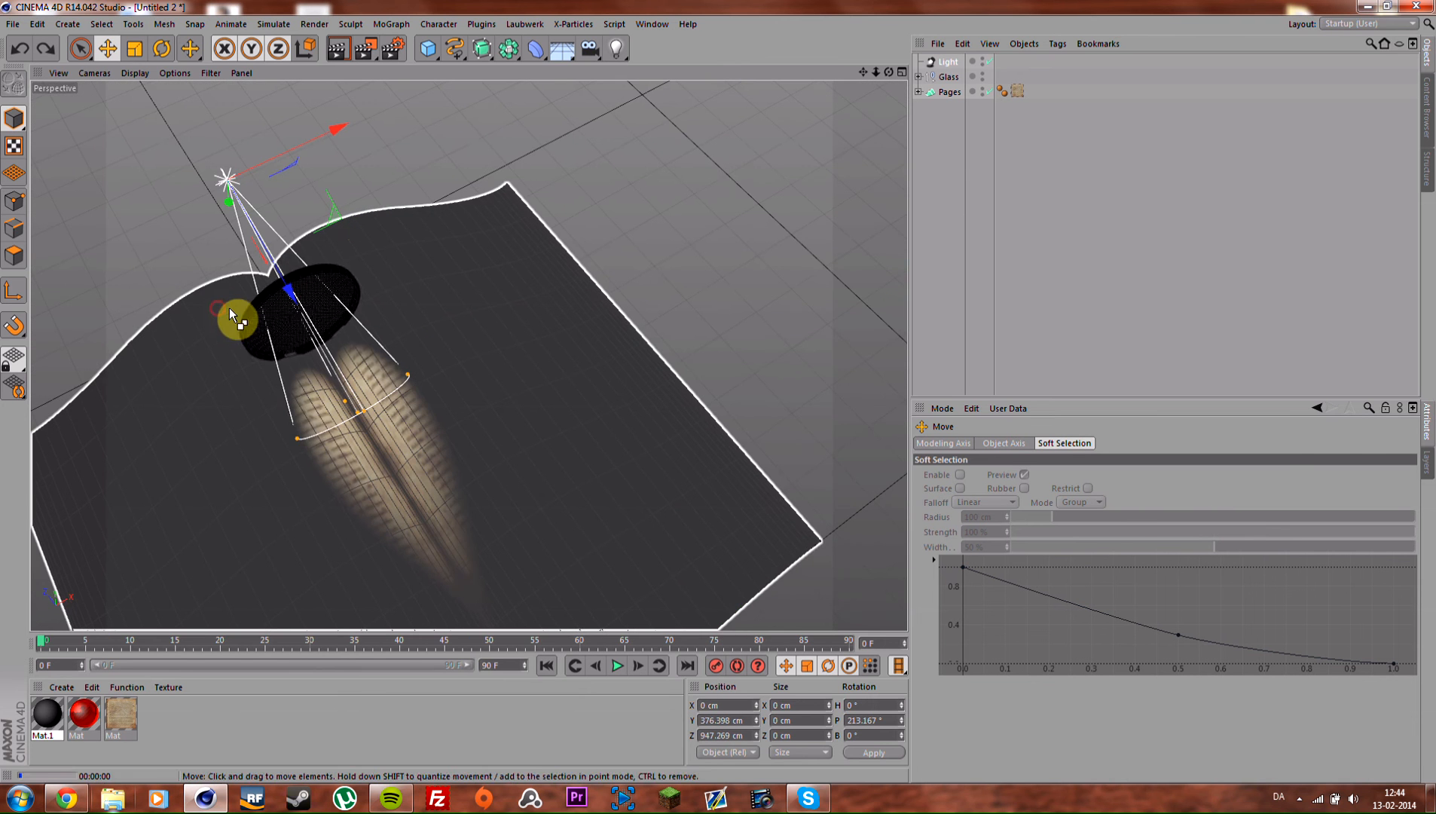
pyautogui.hotkey('ctrl', 'r')
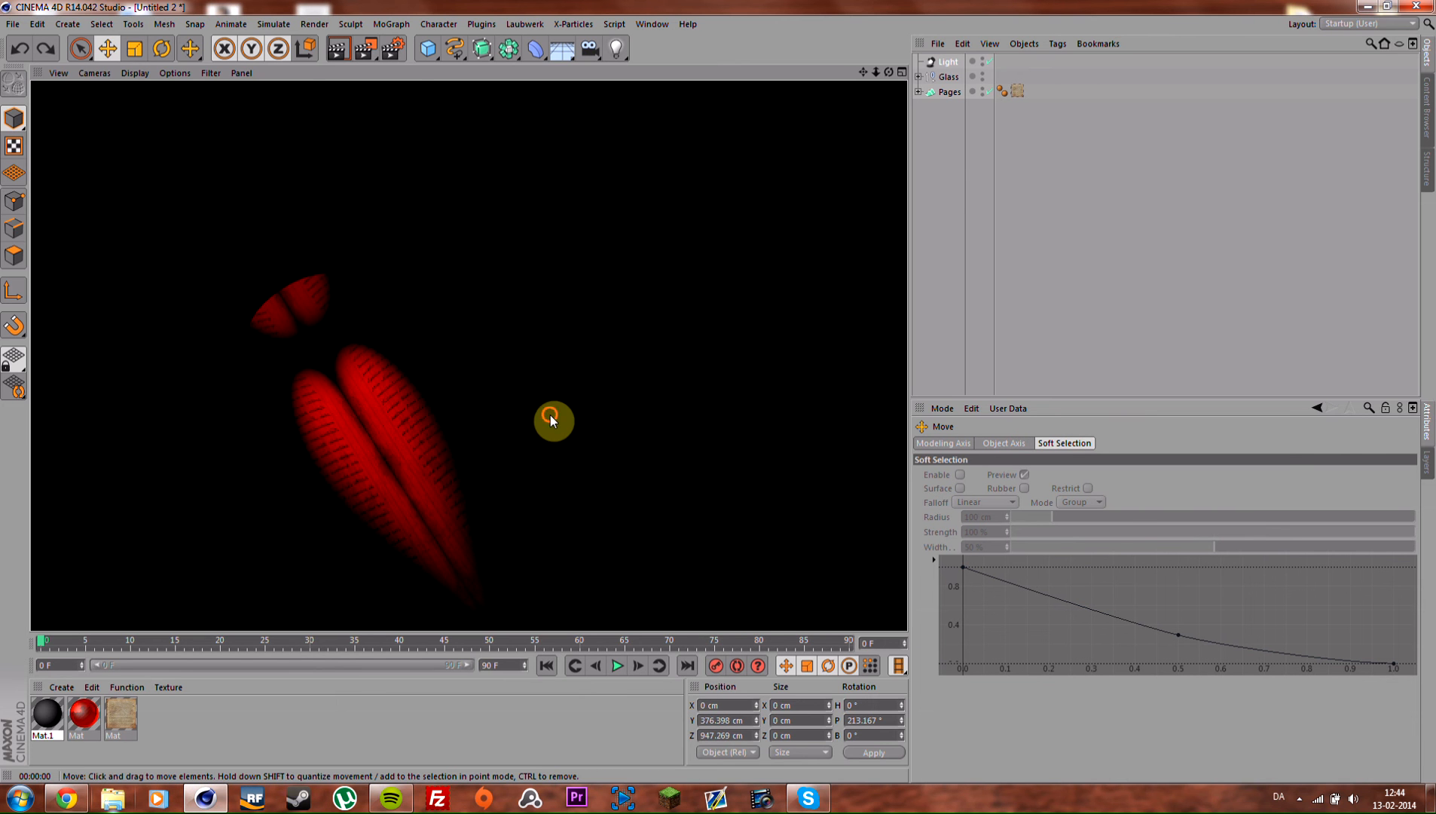
pyautogui.keyDown('alt'); pyautogui.moveTo(554, 420); pyautogui.dragTo(260, 202); pyautogui.keyUp('alt')
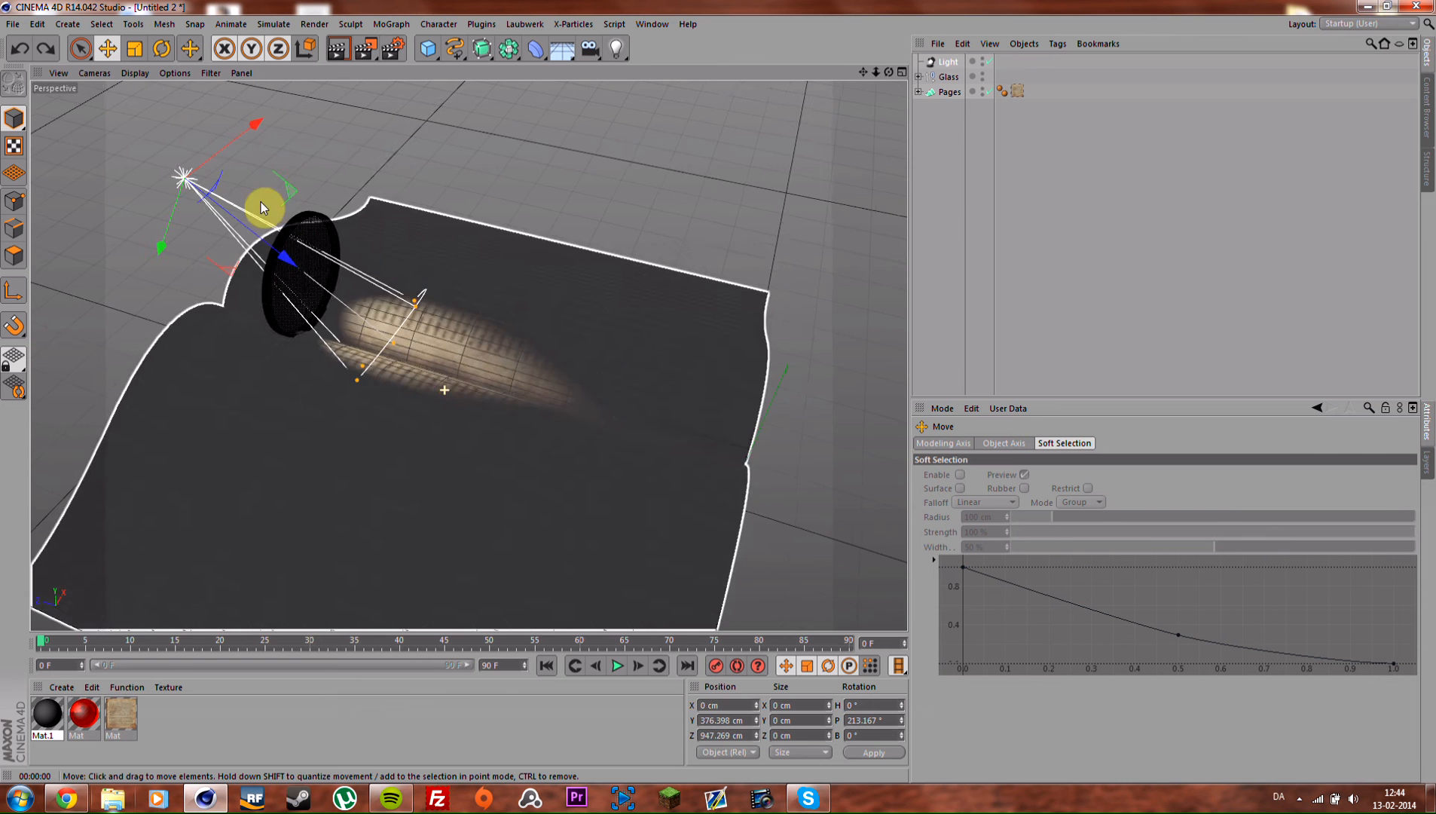
# Step: Switch to the Heart Book.c4d document and examine how its light is placed and angled relative to the ring
pyautogui.click(652, 24)
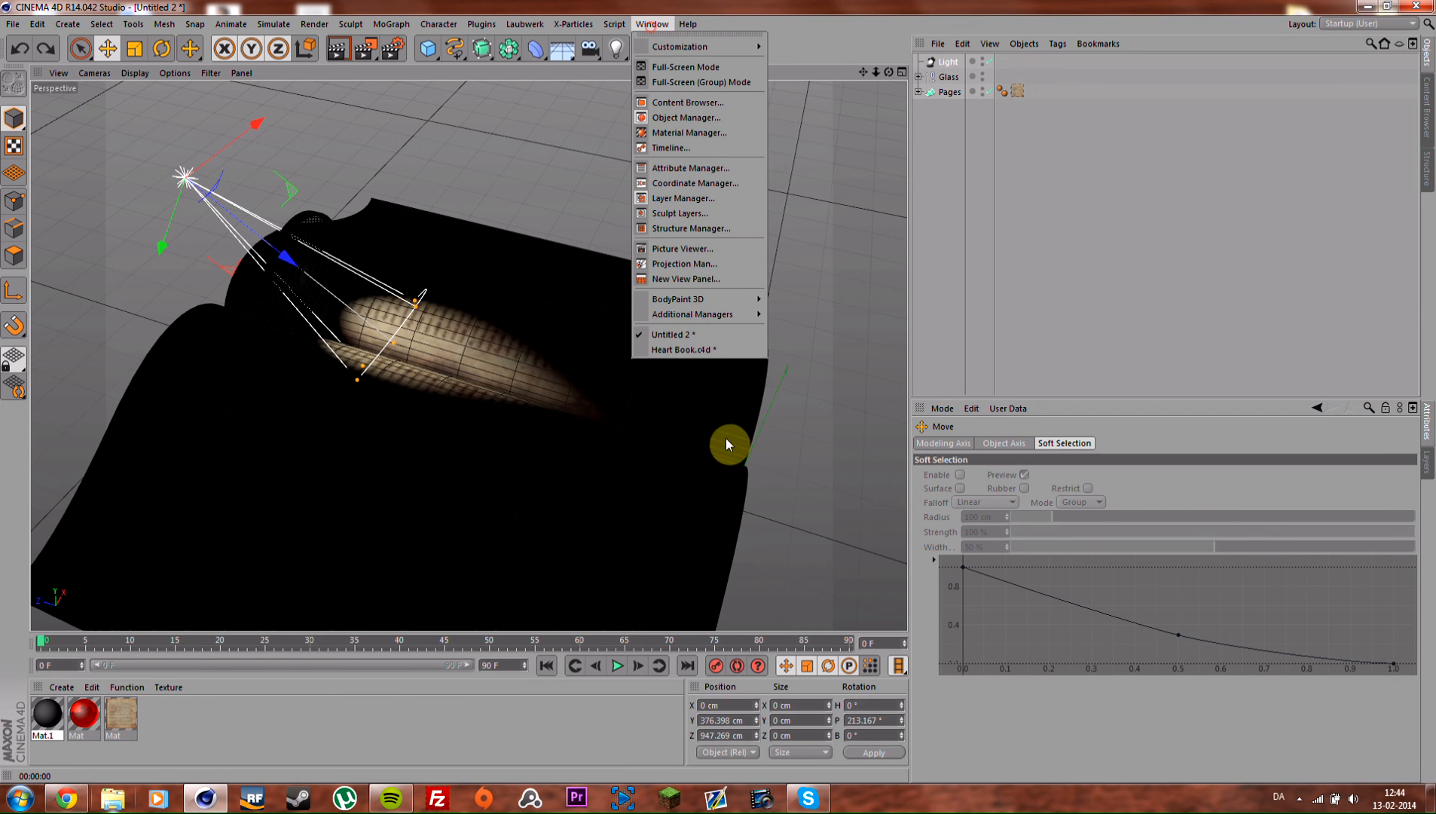
pyautogui.click(691, 349)
pyautogui.scroll(-10, 515, 358)
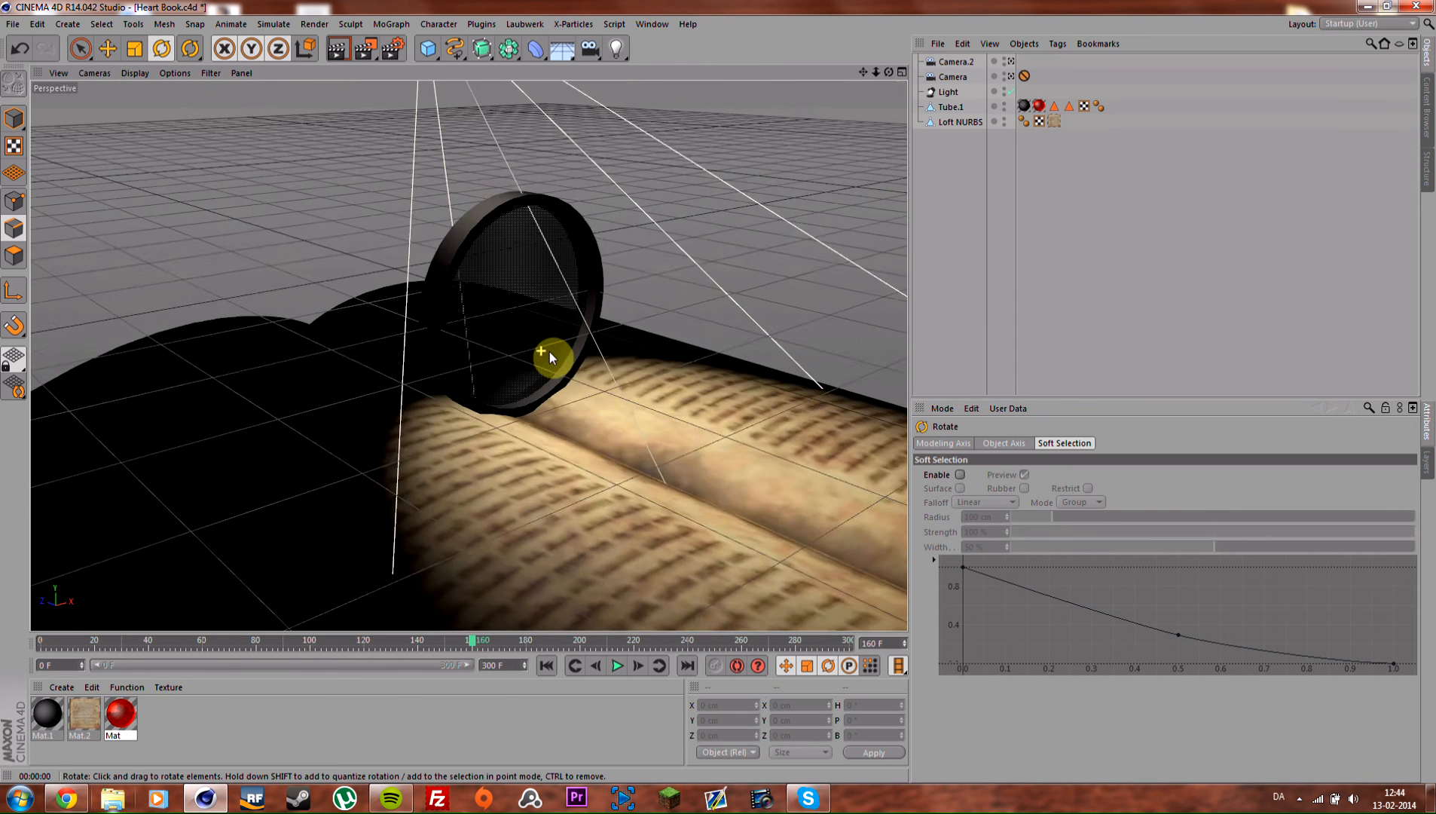
pyautogui.keyDown('alt'); pyautogui.moveTo(512, 353); pyautogui.dragTo(657, 397); pyautogui.keyUp('alt')
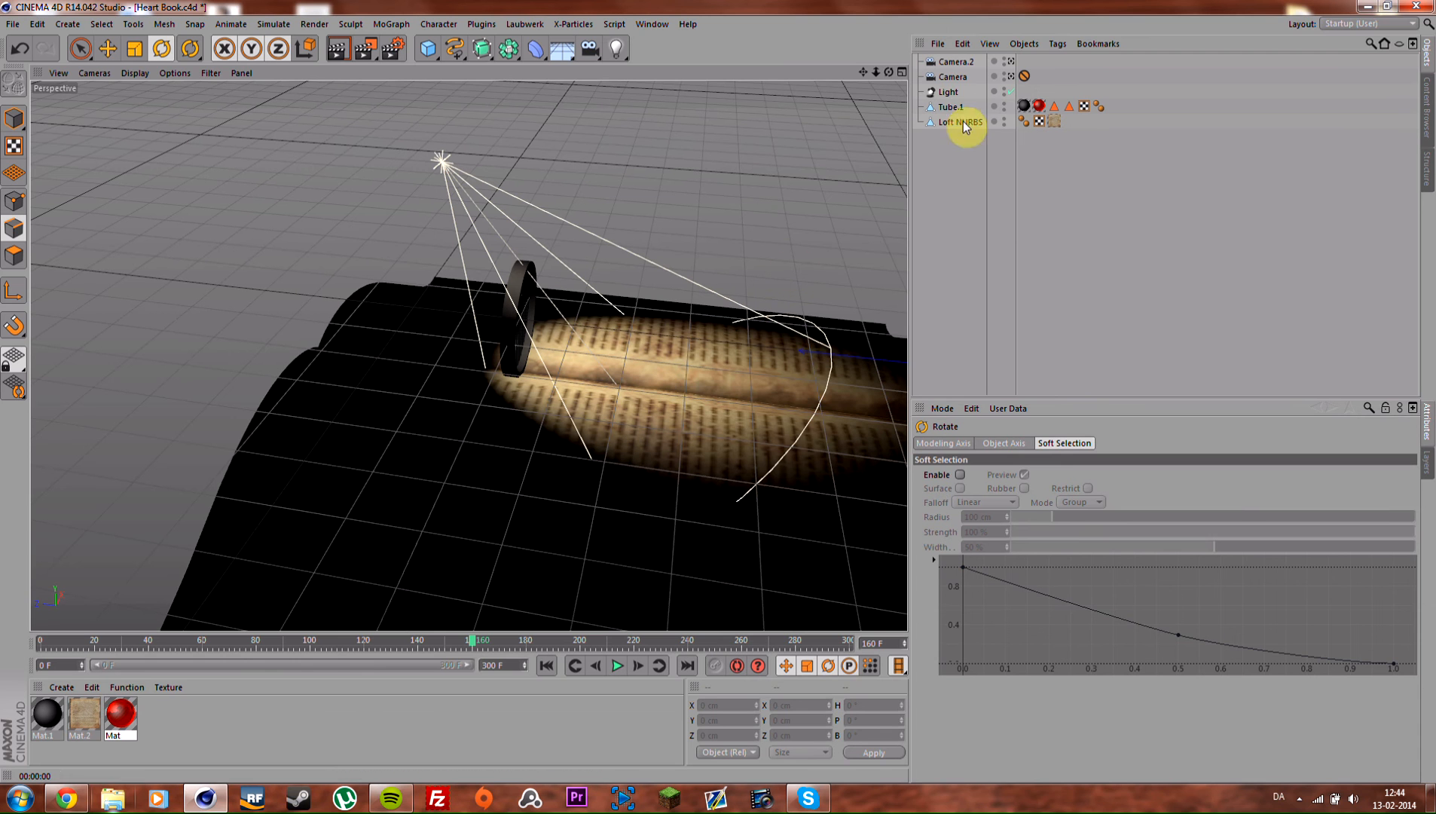
pyautogui.click(948, 91)
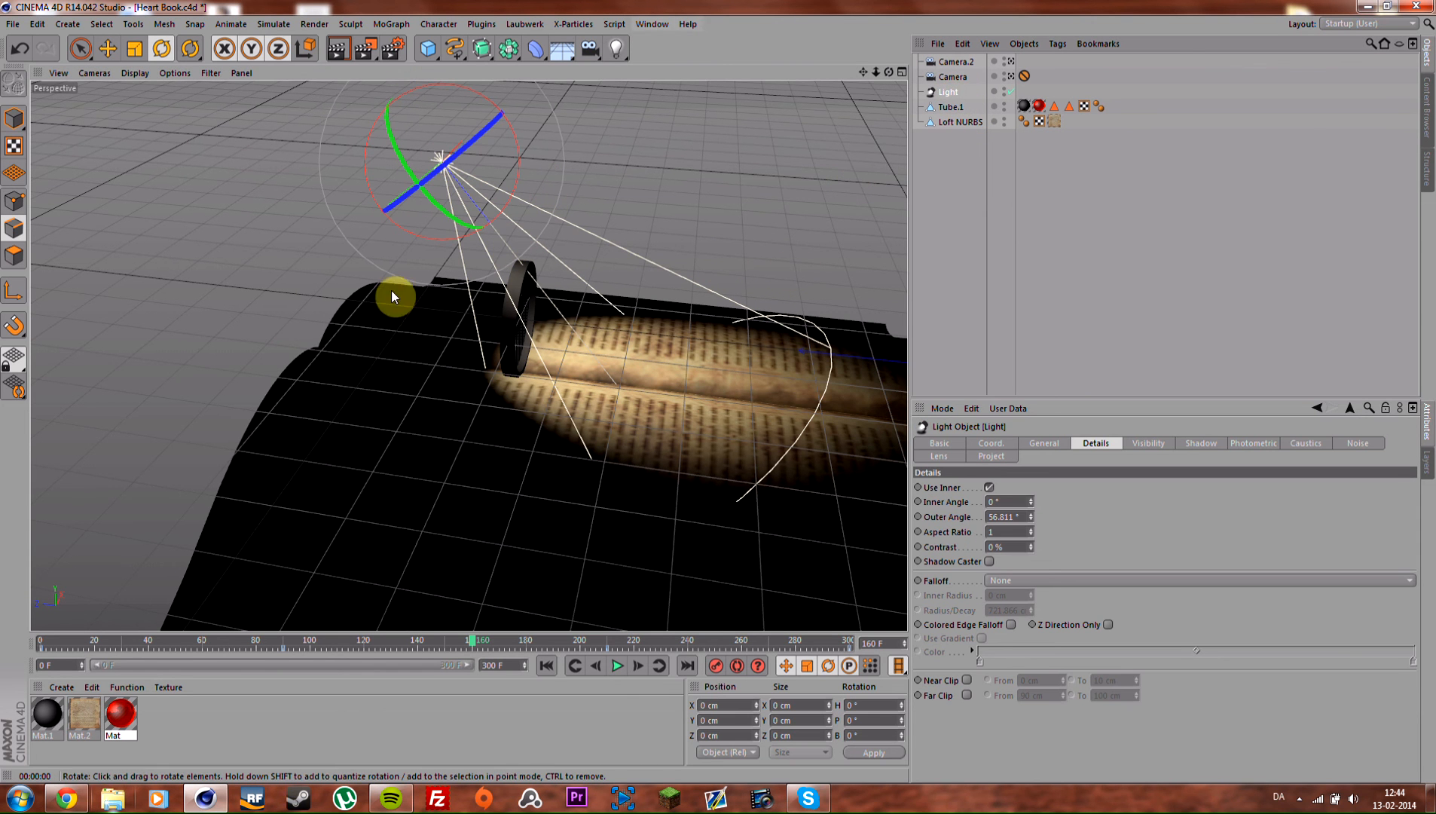
pyautogui.keyDown('alt'); pyautogui.moveTo(449, 155); pyautogui.dragTo(606, 199); pyautogui.keyUp('alt')
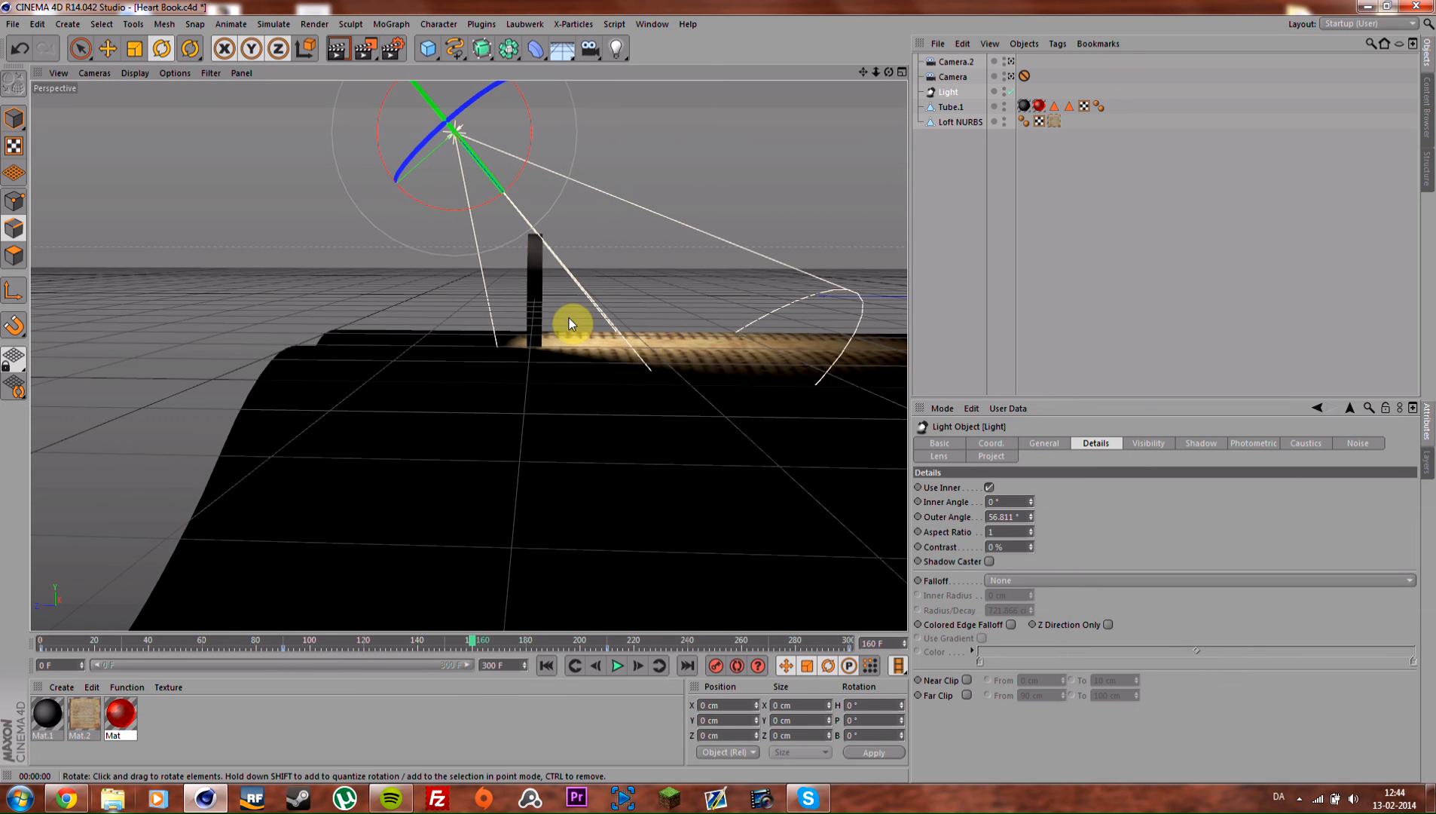
pyautogui.keyDown('alt'); pyautogui.moveTo(739, 303); pyautogui.dragTo(526, 420); pyautogui.keyUp('alt')
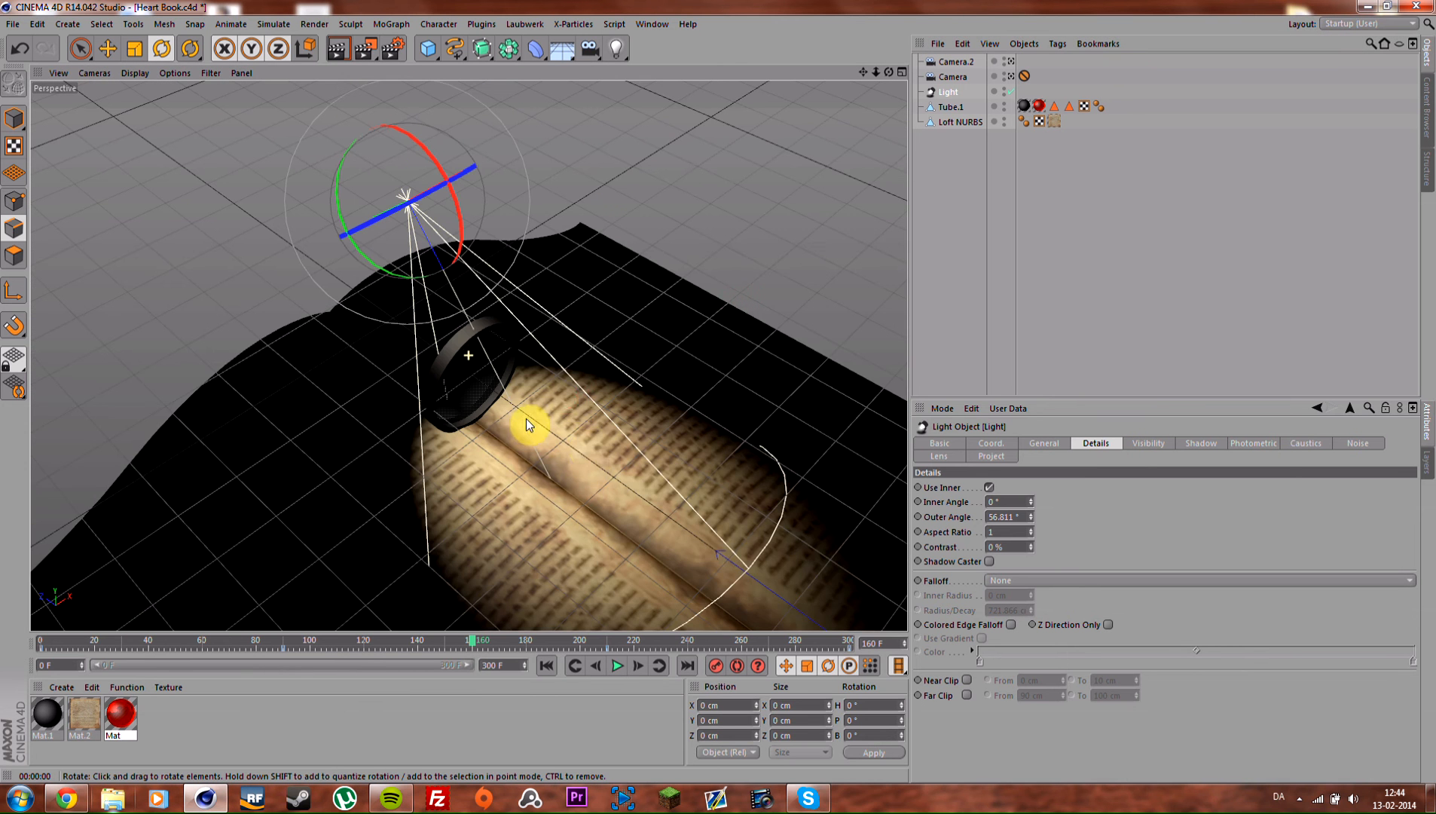
pyautogui.keyDown('alt'); pyautogui.moveTo(596, 469); pyautogui.dragTo(546, 349); pyautogui.keyUp('alt')
# Step: Turn off Ambient Occlusion, Global Illumination and Color Correction in the reference scene's render settings and render its view
pyautogui.hotkey('ctrl', 'r')
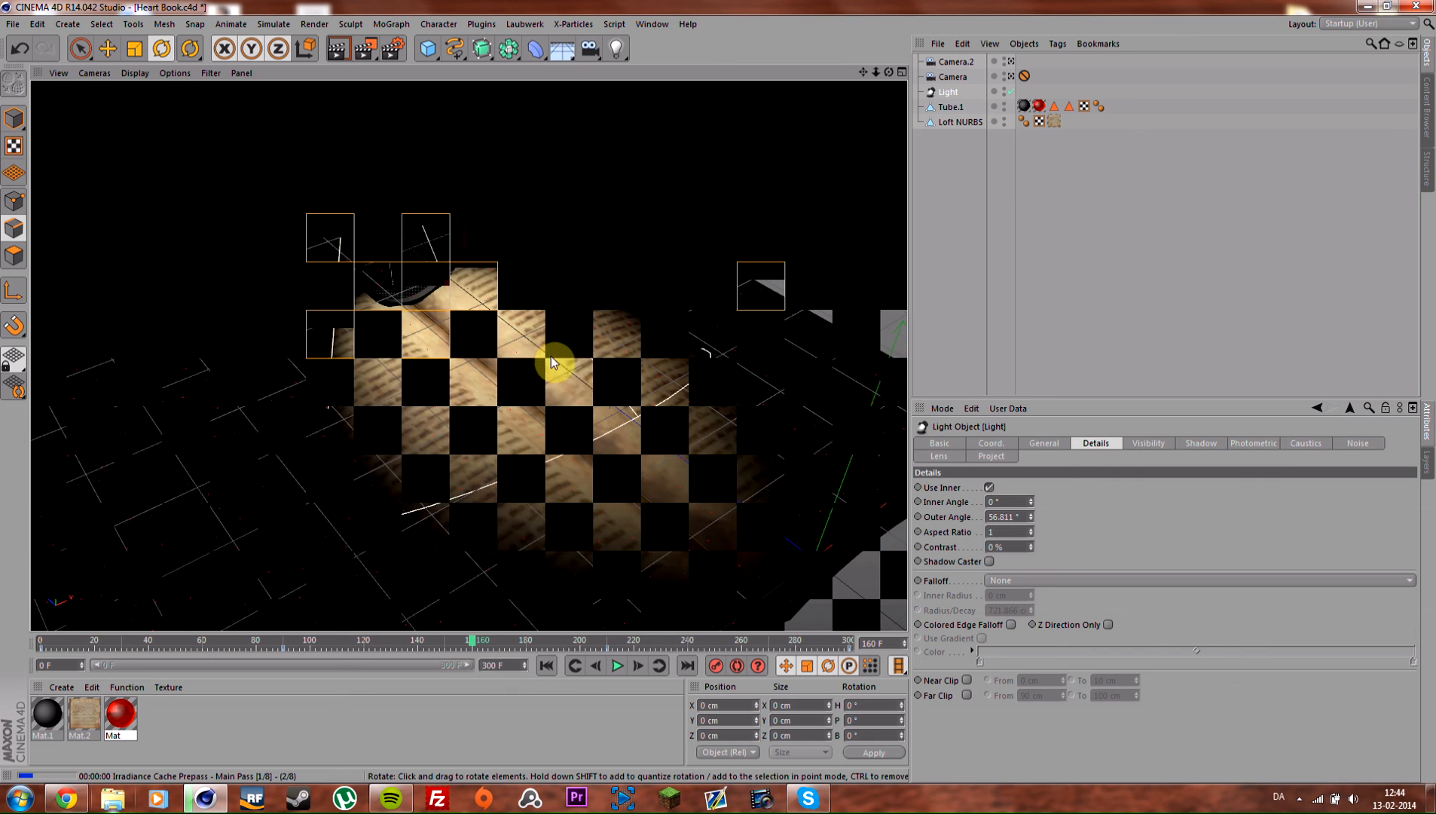
pyautogui.hotkey('ctrl', 'b')
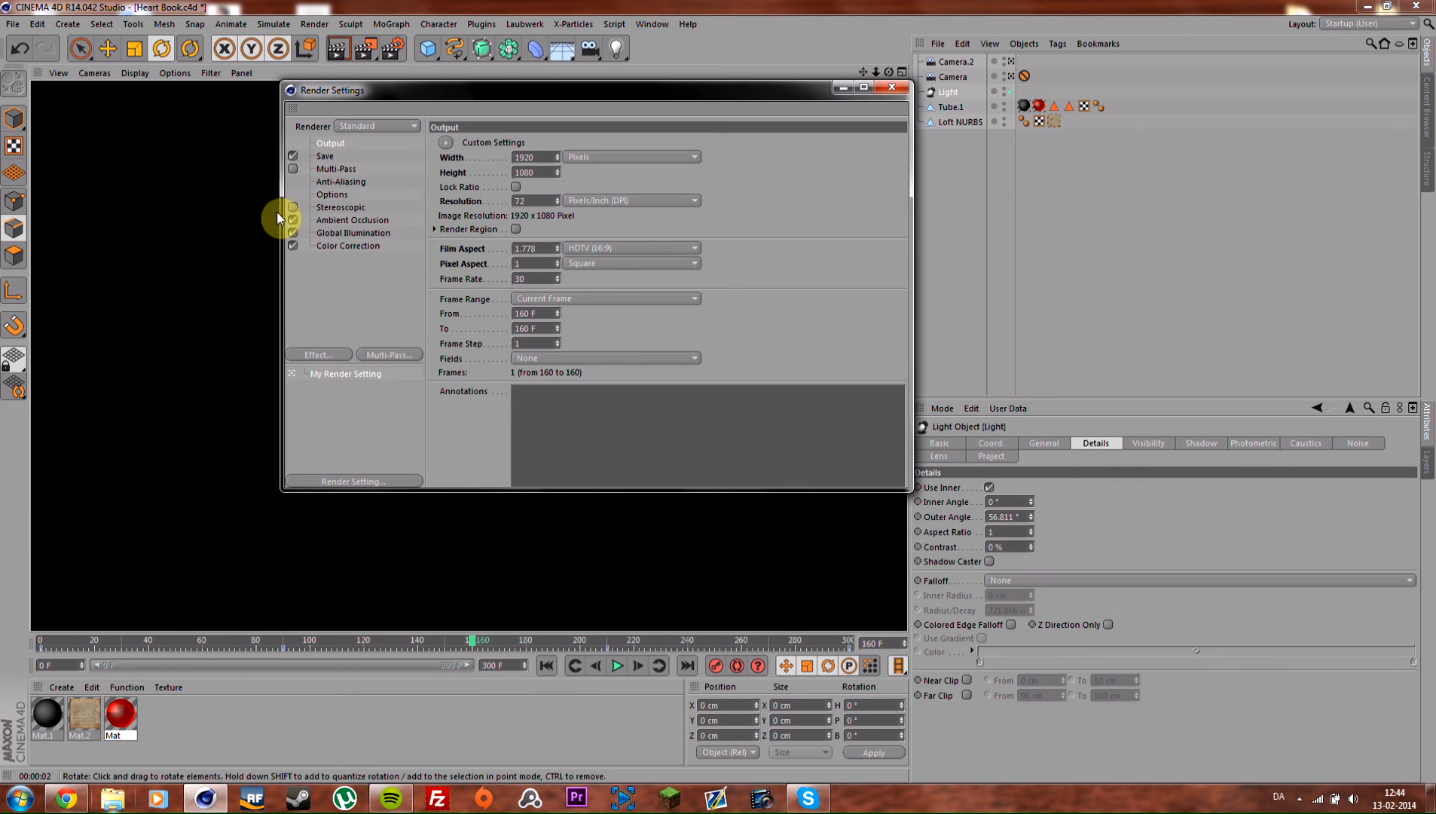
pyautogui.click(294, 233)
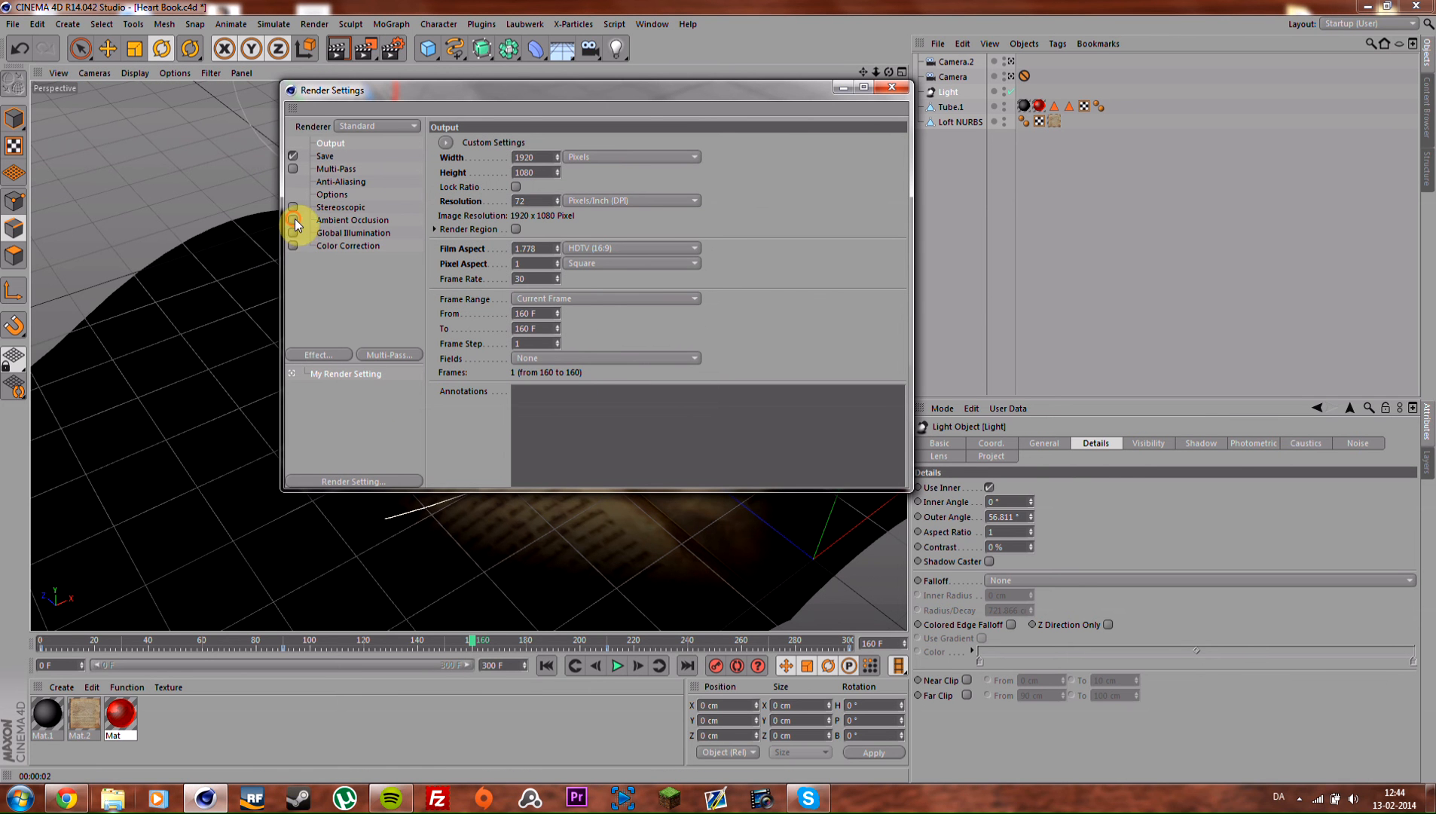
pyautogui.click(891, 87)
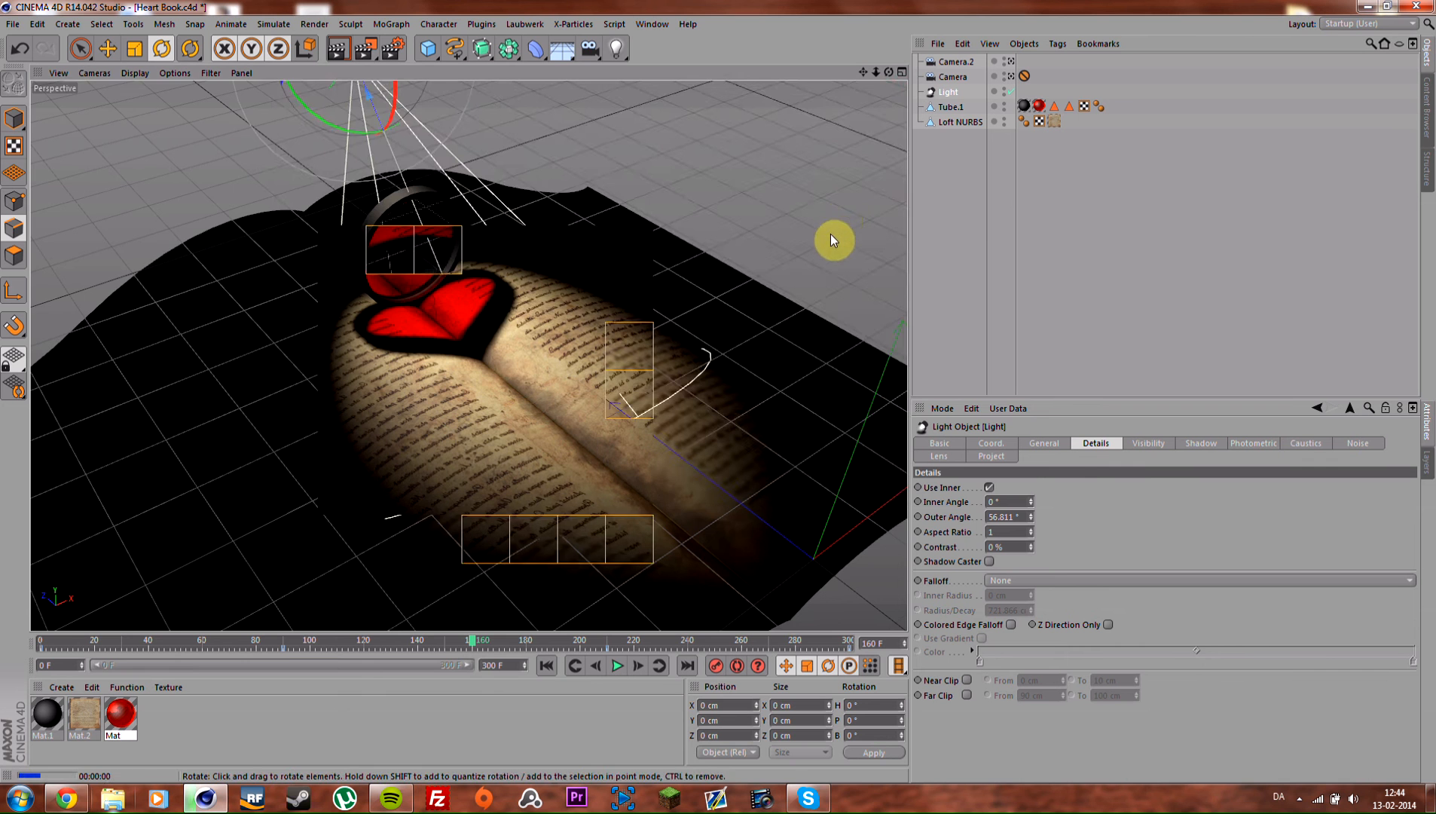
pyautogui.hotkey('ctrl', 'r')
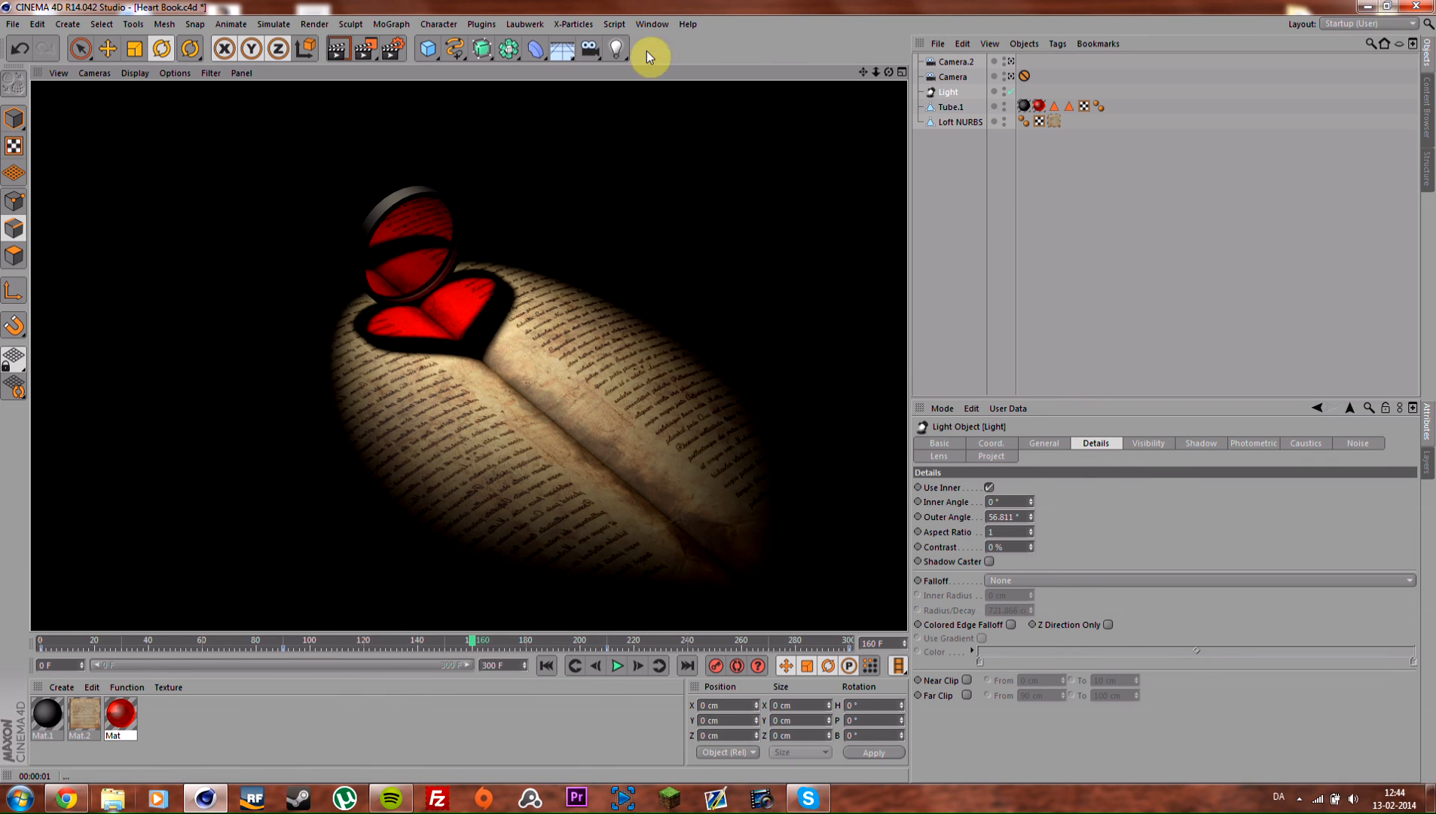
# Step: Return to the Untitled 2 document and move the spot light 140 cm along its own Y axis to about Y 494 cm, Z 871 cm
pyautogui.click(654, 24)
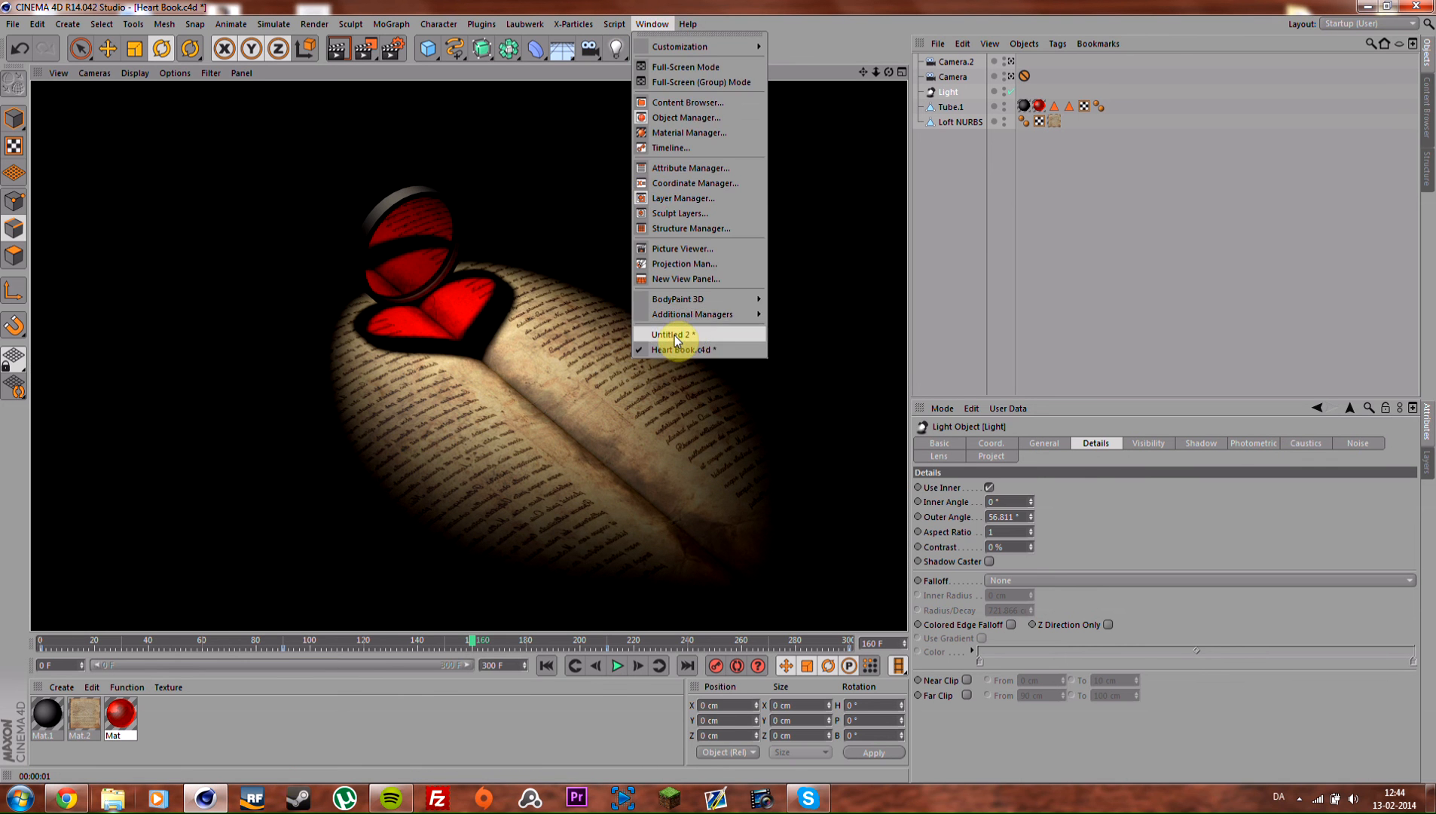
pyautogui.click(678, 335)
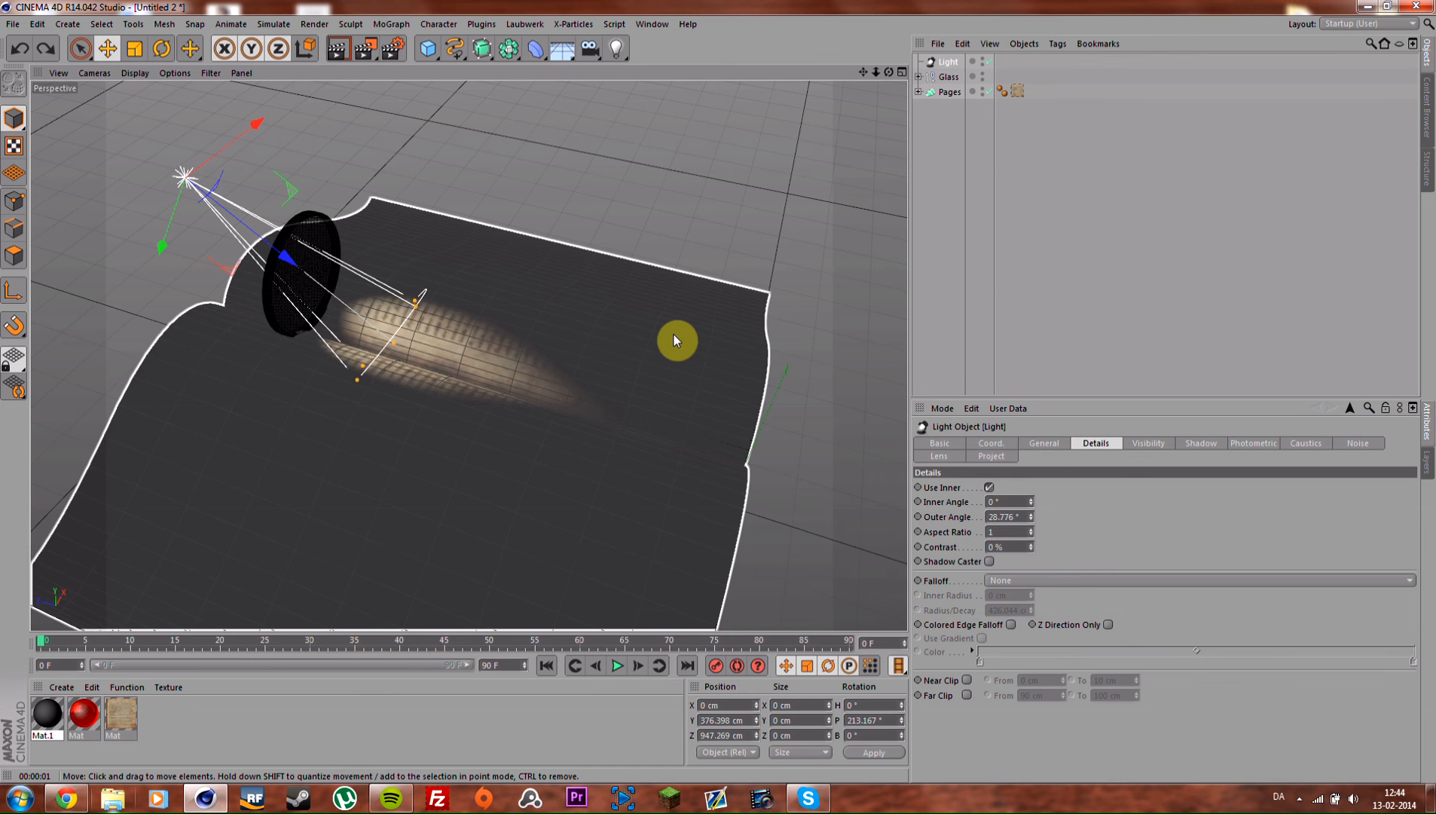
pyautogui.keyDown('alt'); pyautogui.moveTo(673, 335); pyautogui.dragTo(304, 222); pyautogui.keyUp('alt')
pyautogui.moveTo(126, 292); pyautogui.dragTo(270, 217)
pyautogui.press('r')
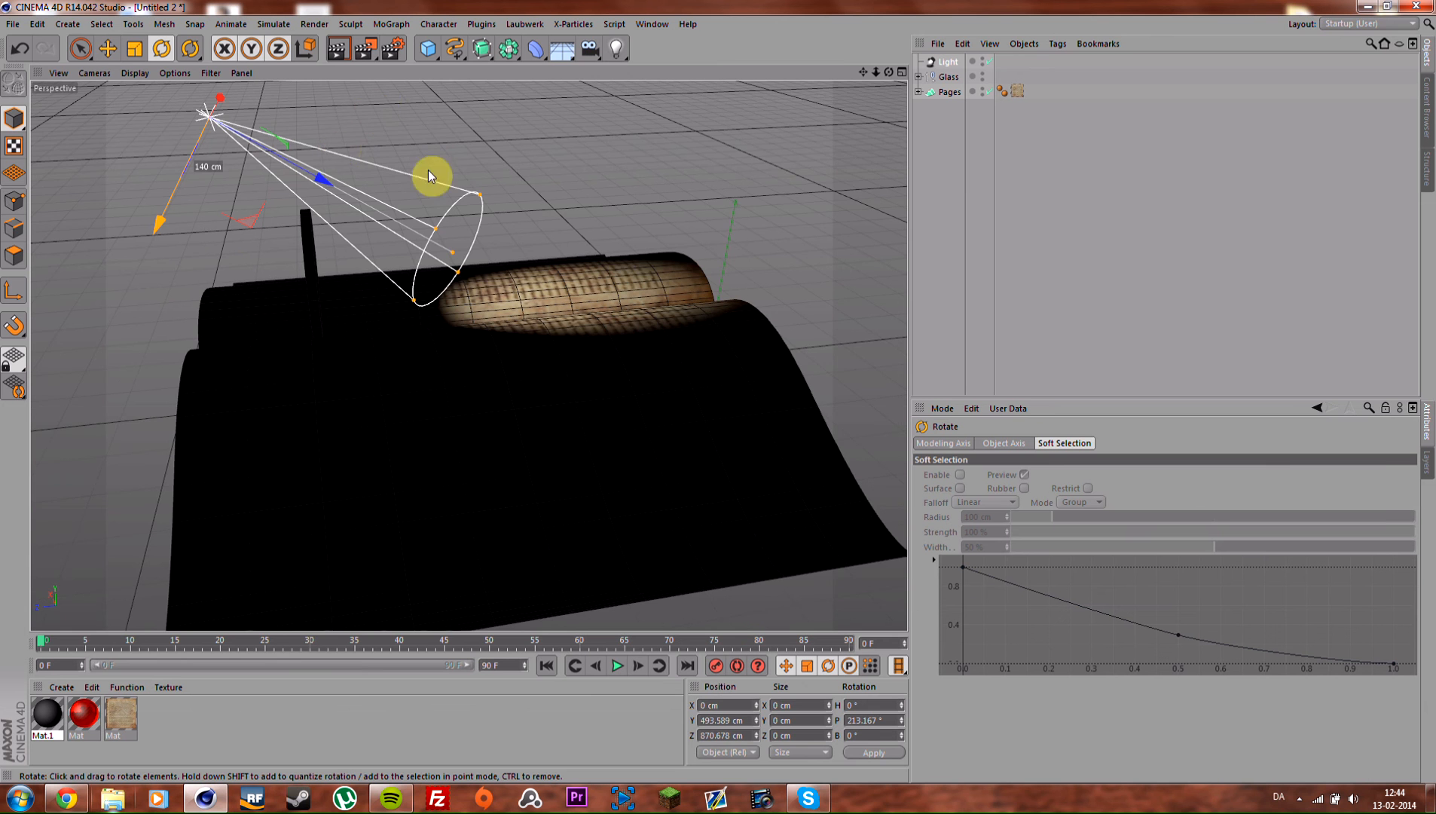
# Step: Tilt the spot light to a pitch of 233.167° and move it to about Y 464 cm, Z 911 cm
pyautogui.keyDown('alt'); pyautogui.moveTo(428, 176); pyautogui.dragTo(361, 173); pyautogui.keyUp('alt')
pyautogui.moveTo(281, 98); pyautogui.dragTo(480, 276)
pyautogui.hotkey('ctrl', 'r')
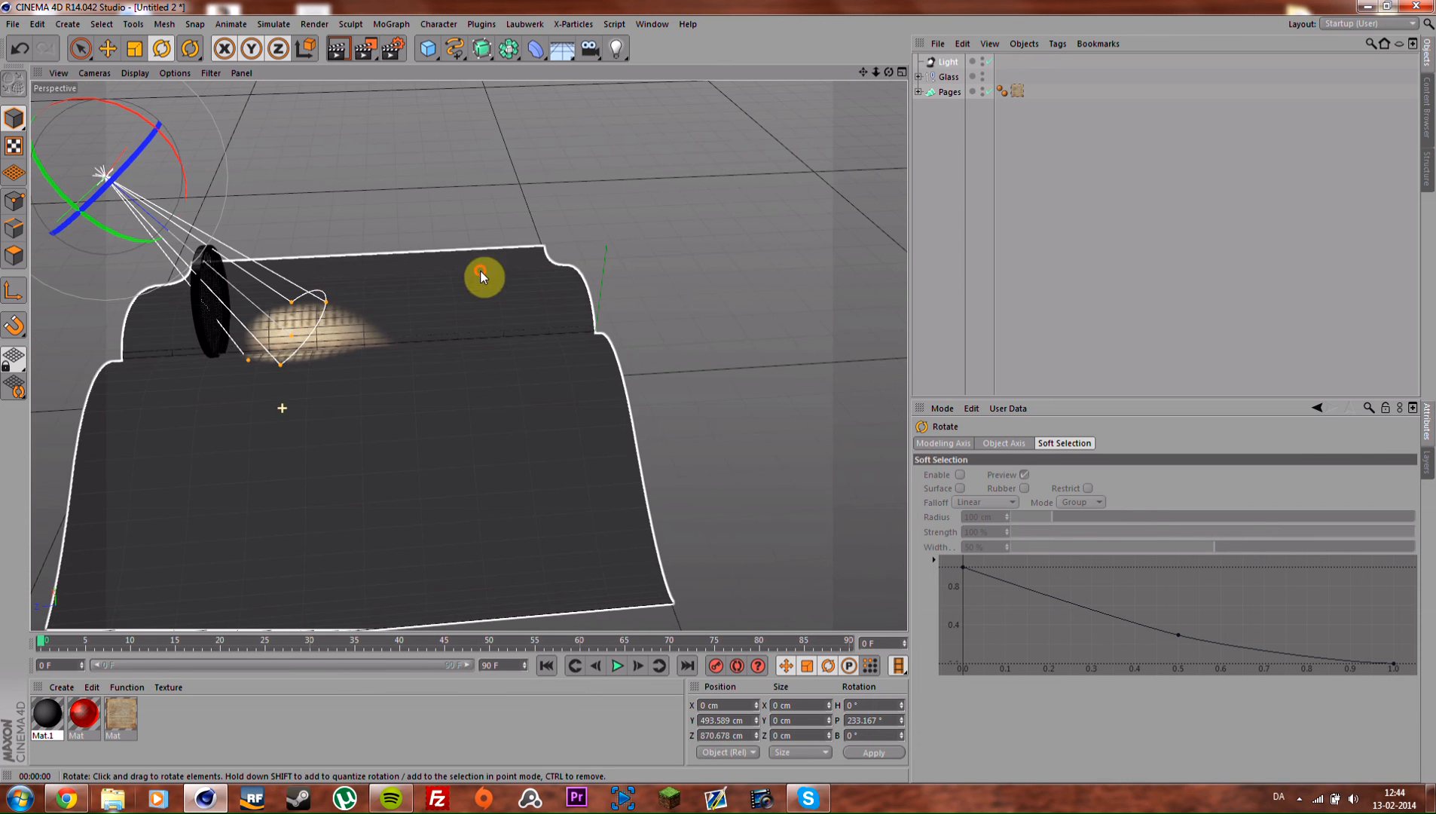
pyautogui.press('e')
pyautogui.keyDown('alt'); pyautogui.moveTo(120, 219); pyautogui.dragTo(171, 232); pyautogui.keyUp('alt')
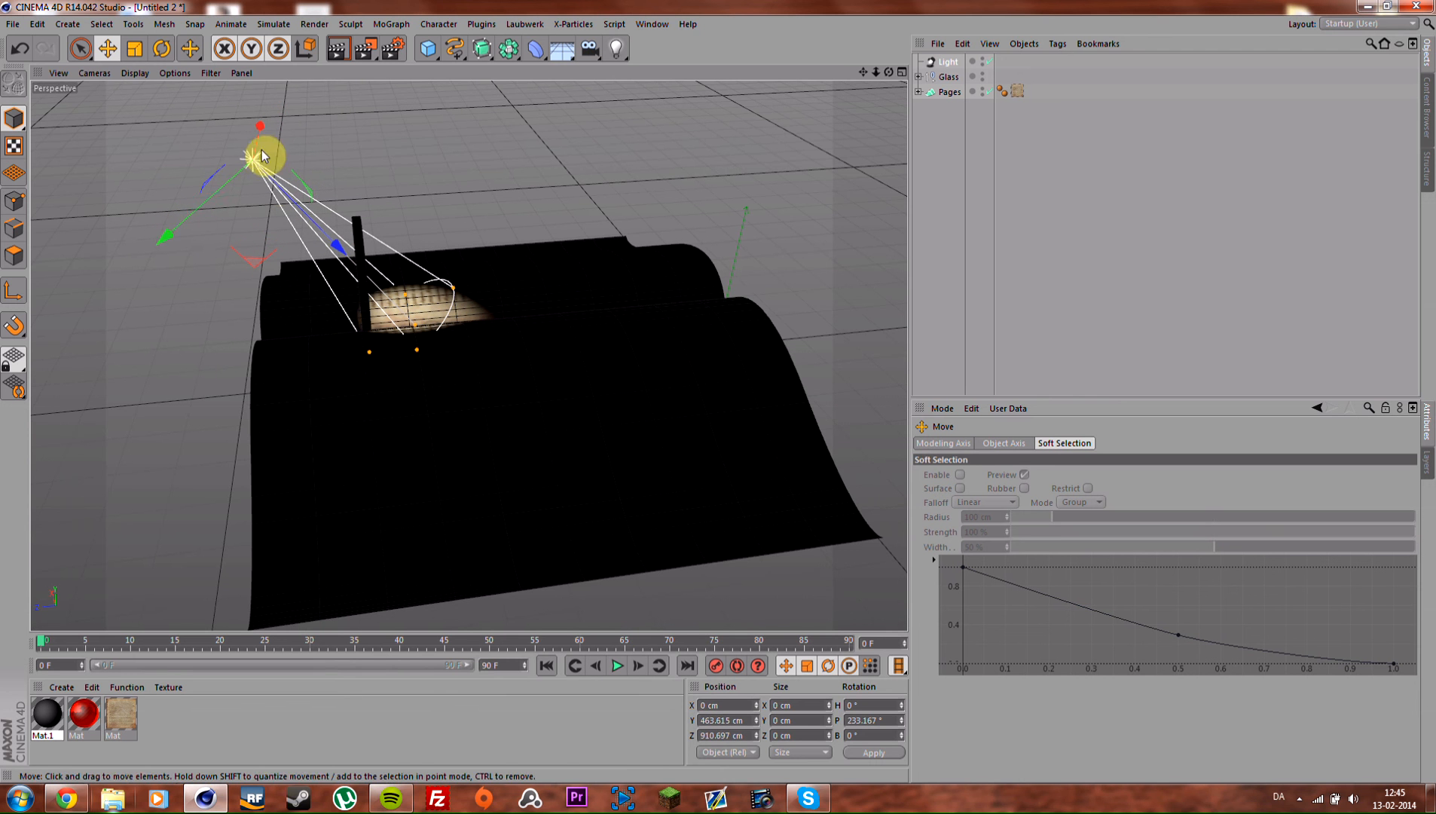
# Step: Try the spot light at a pitch of 253.167° near Y 487 cm, Z 834 cm, then undo both changes and render again
pyautogui.press('r')
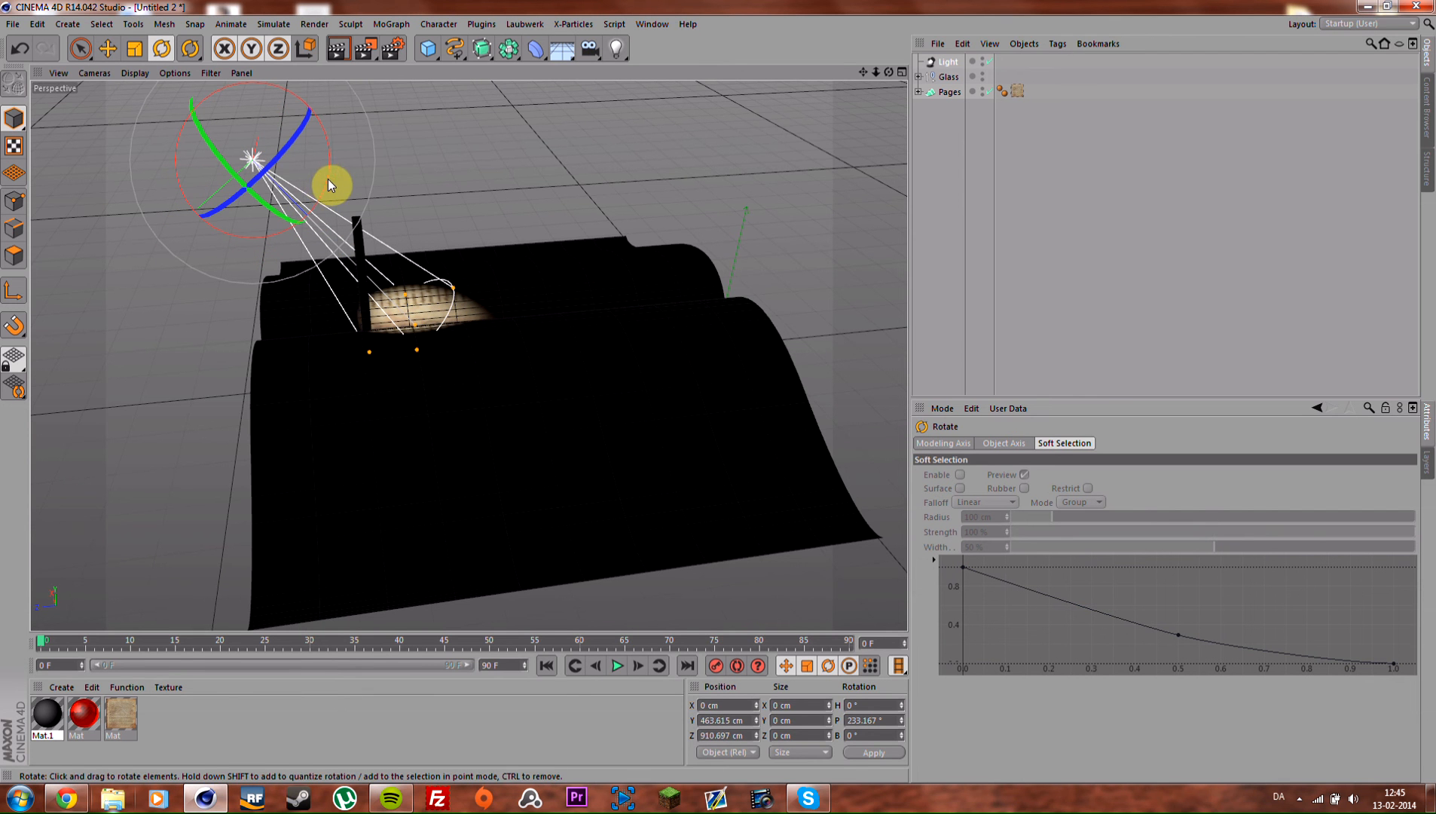
pyautogui.moveTo(327, 178); pyautogui.dragTo(312, 196)
pyautogui.press('e')
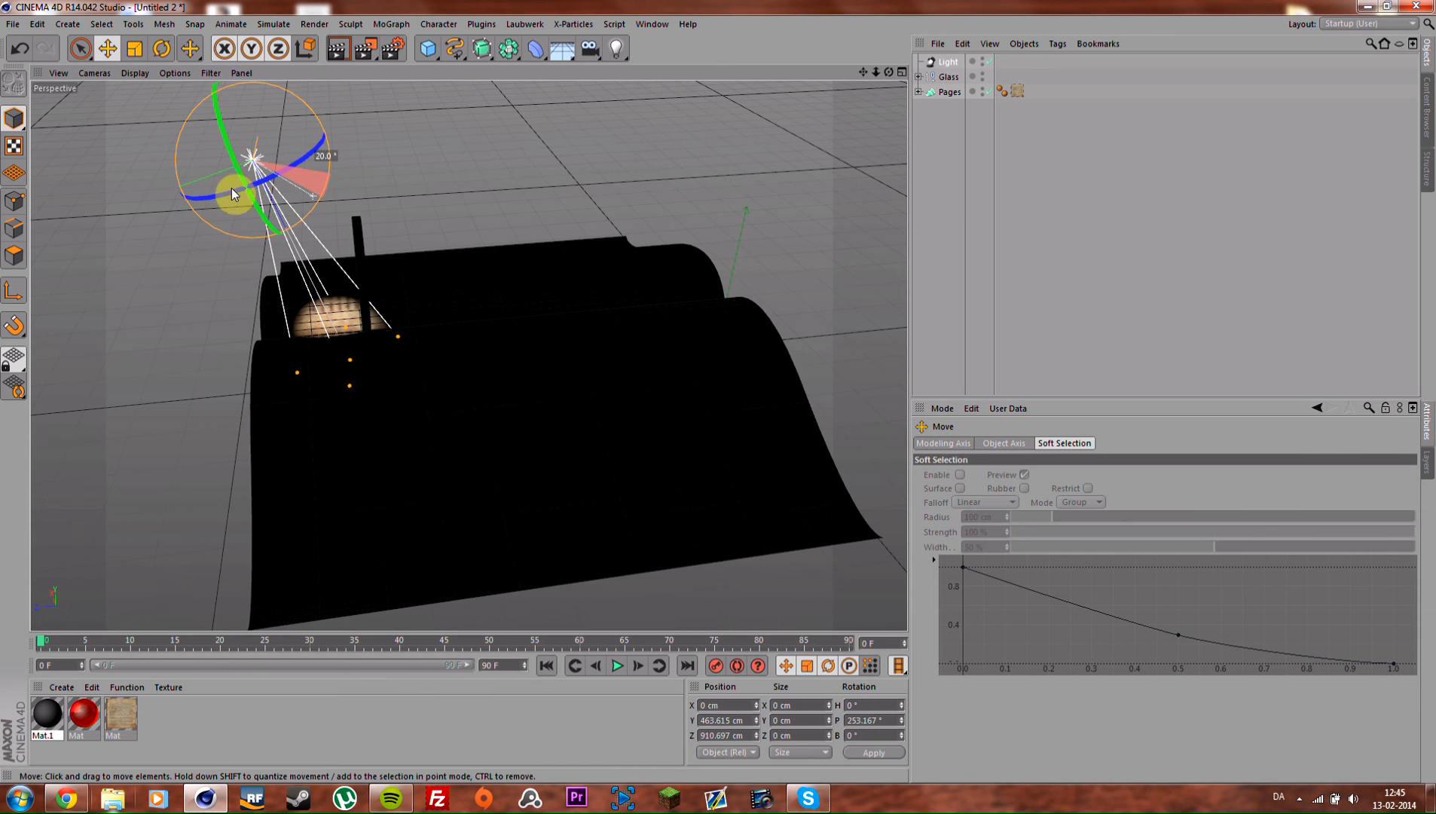
pyautogui.moveTo(129, 204); pyautogui.dragTo(180, 205)
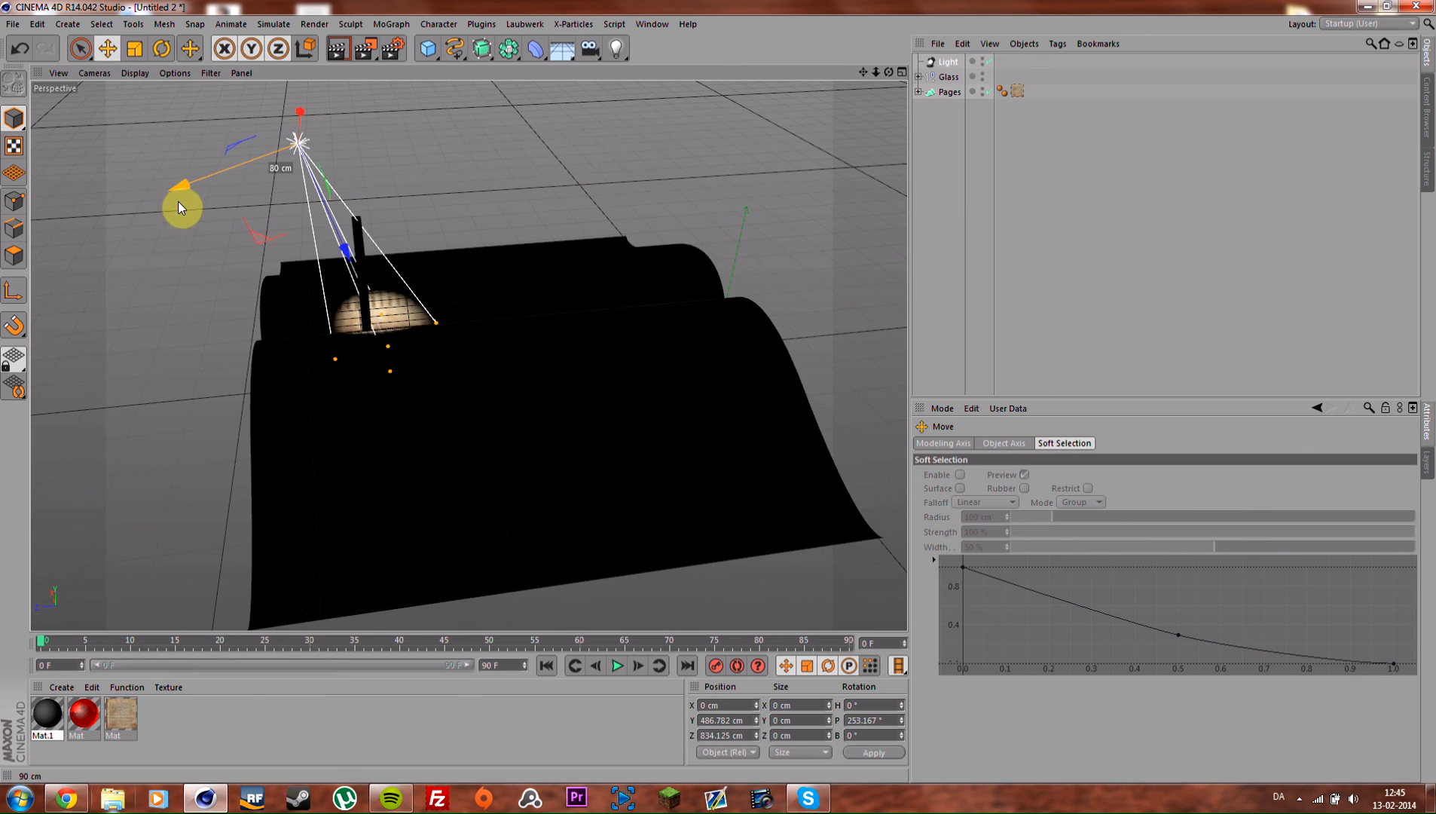
pyautogui.keyDown('alt'); pyautogui.moveTo(402, 260); pyautogui.dragTo(242, 414); pyautogui.keyUp('alt')
pyautogui.hotkey('ctrl', 'r')
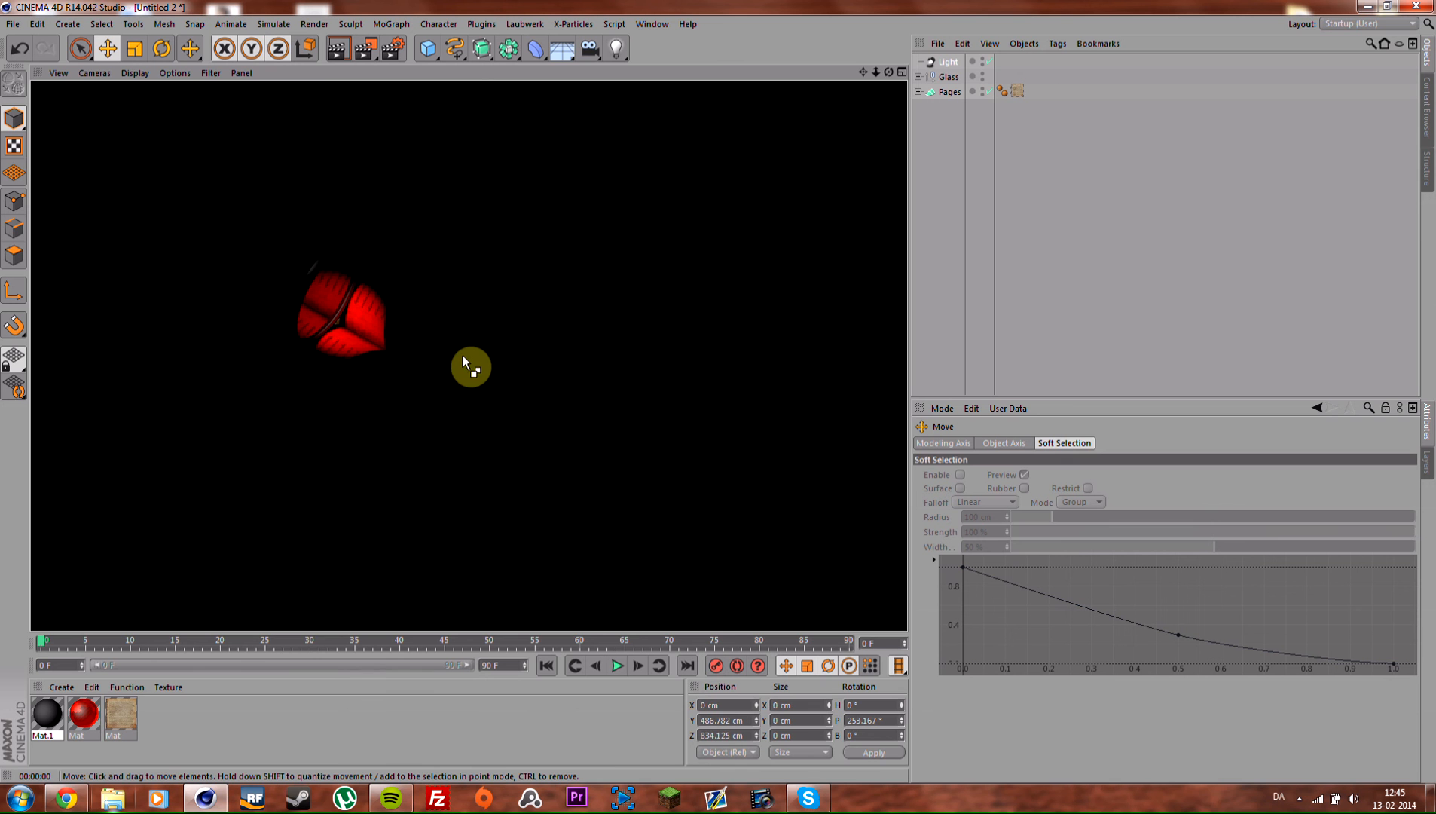
pyautogui.hotkey('ctrl', 'z')
pyautogui.hotkey('ctrl', 'r')
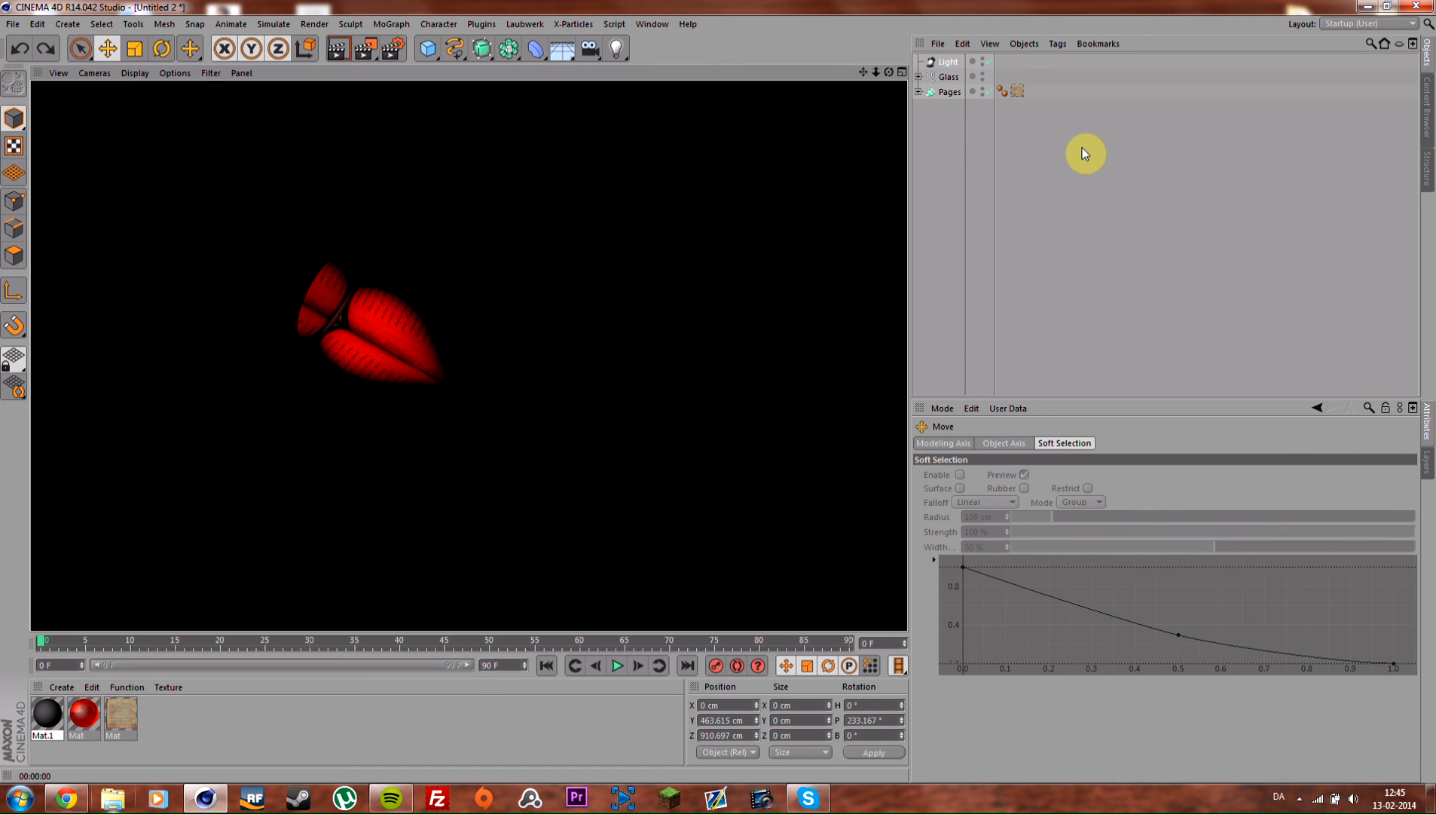
# Step: Check the reference light's outer angle in the Heart Book.c4d document and return to Untitled 2
pyautogui.click(654, 24)
pyautogui.click(682, 345)
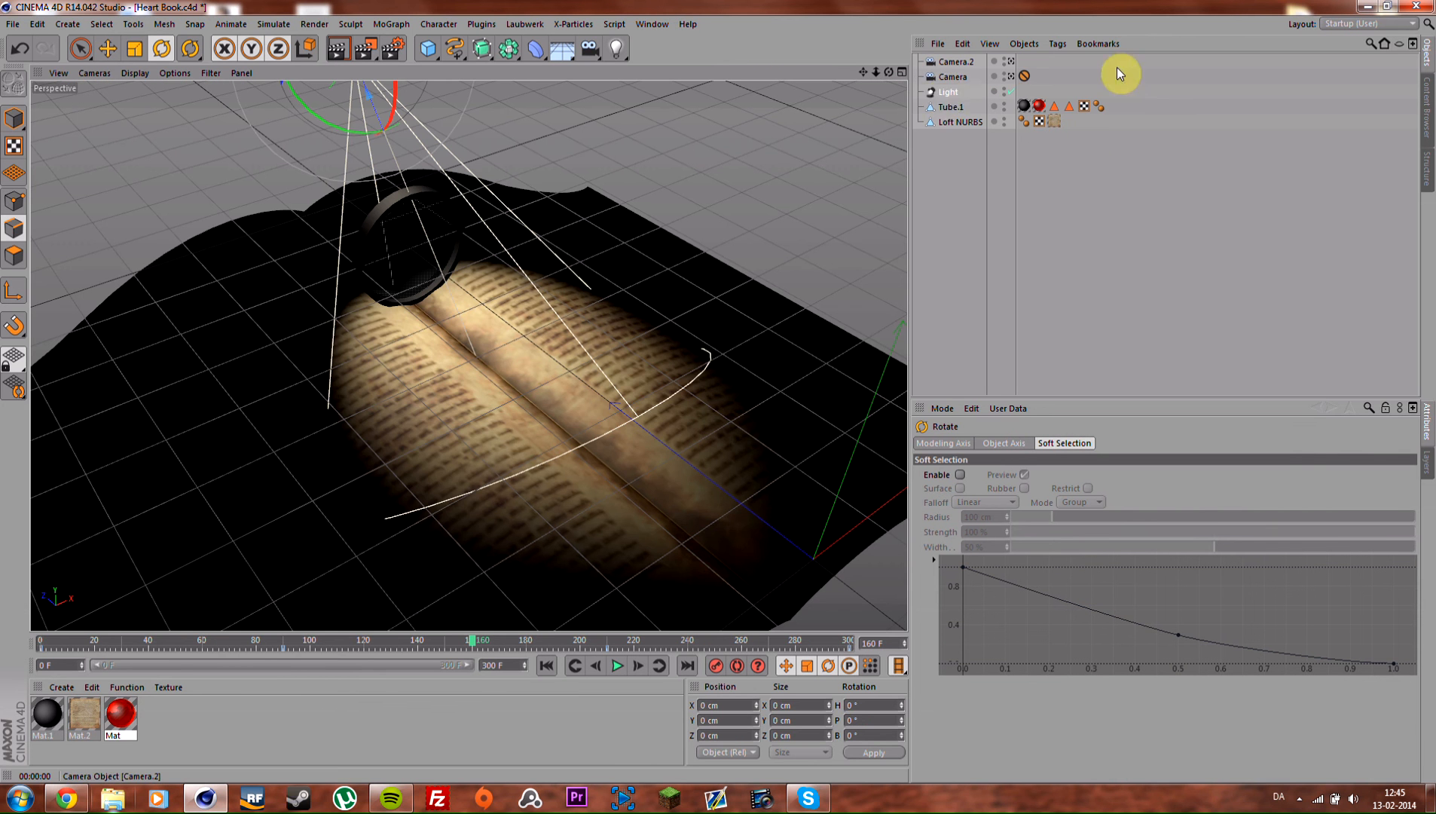
pyautogui.click(948, 92)
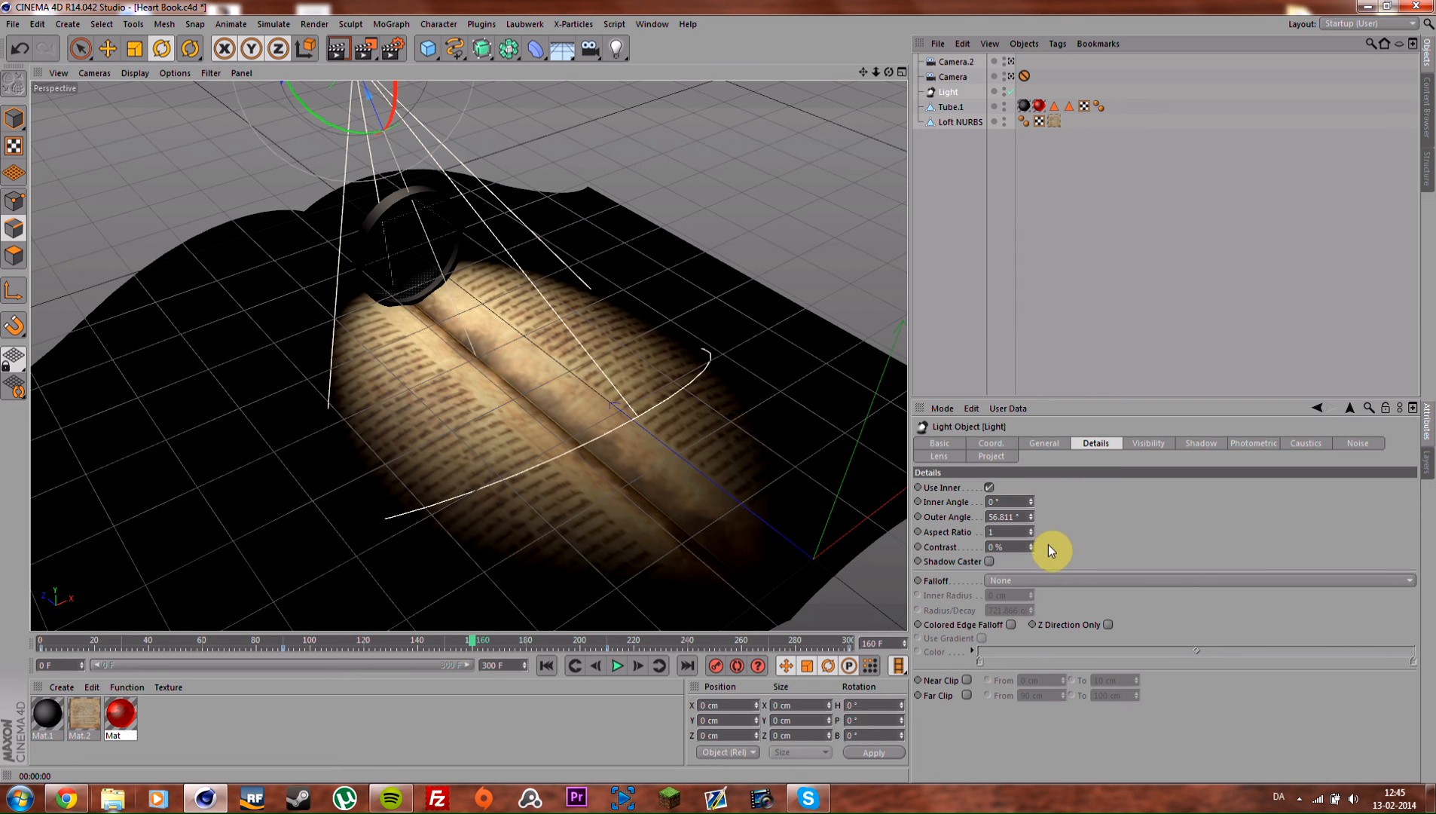
pyautogui.click(653, 25)
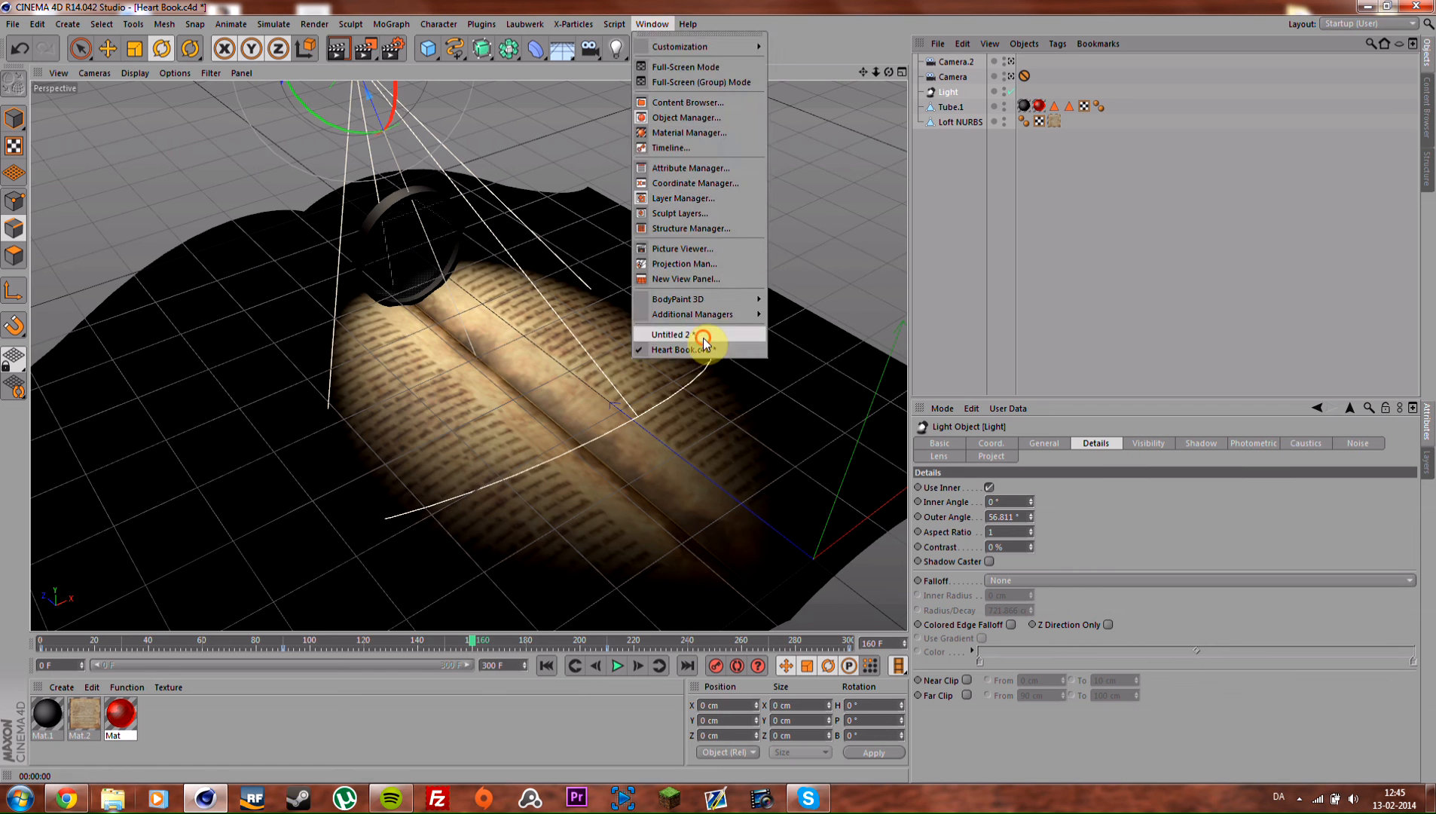
pyautogui.click(705, 335)
# Step: Try a spot light outer angle of 69.776°, settle on 47.776°, and render the view with each
pyautogui.moveTo(1021, 510)
pyautogui.mouseDown()
pyautogui.moveTo(1100, 516)
pyautogui.moveTo(1031, 513)
pyautogui.mouseUp()
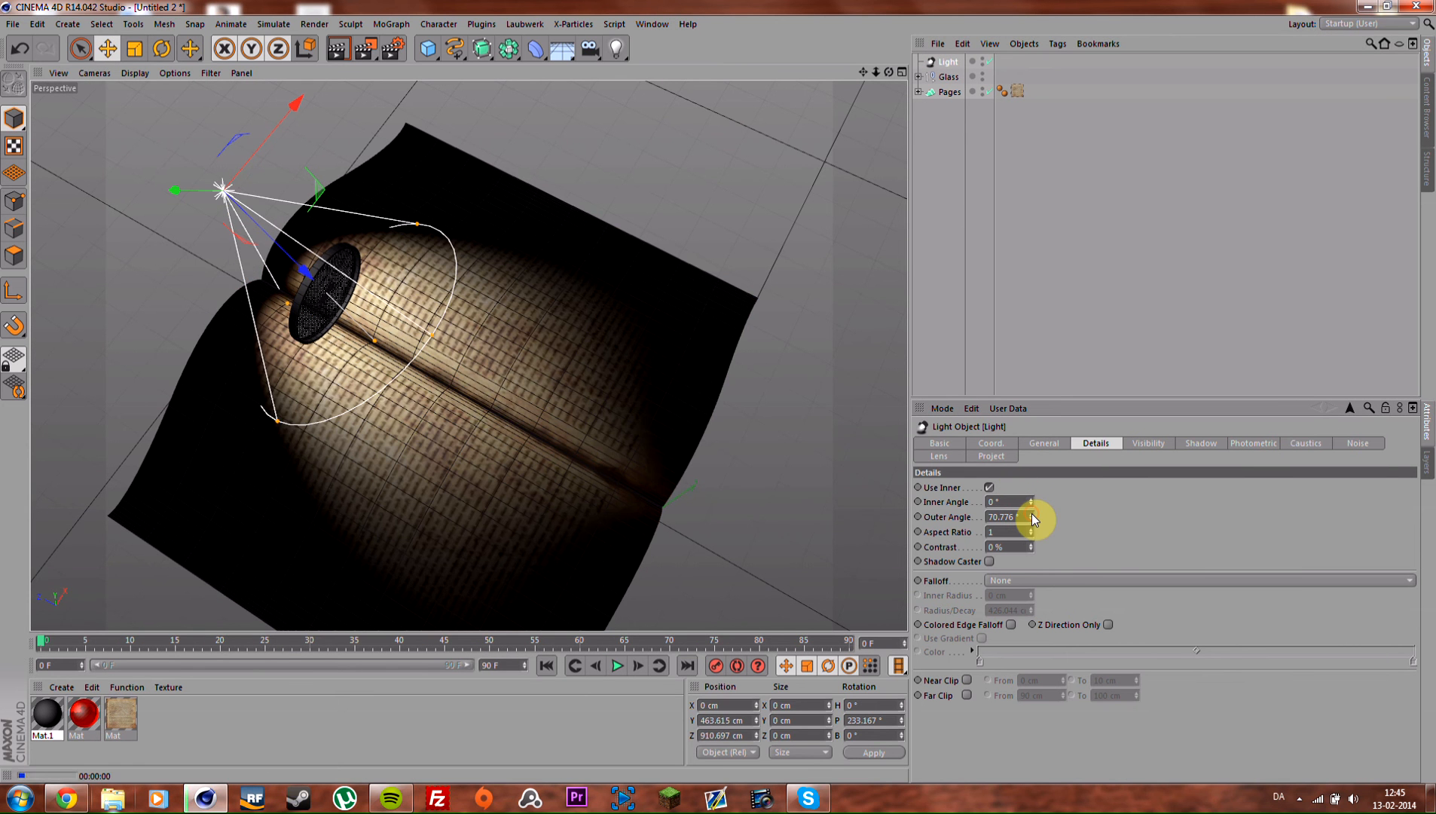
pyautogui.hotkey('ctrl', 'r')
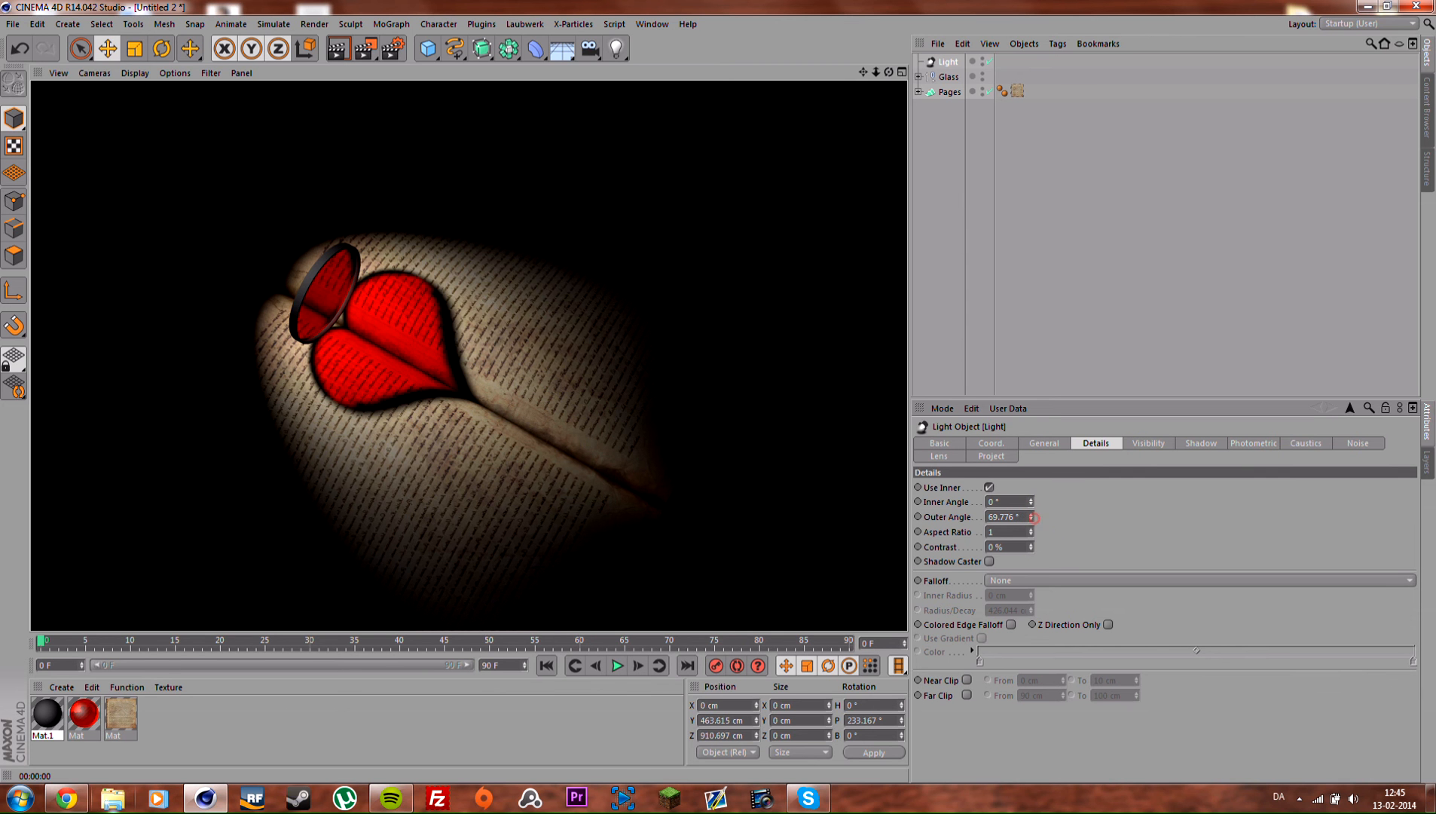
pyautogui.moveTo(1031, 517); pyautogui.dragTo(987, 520)
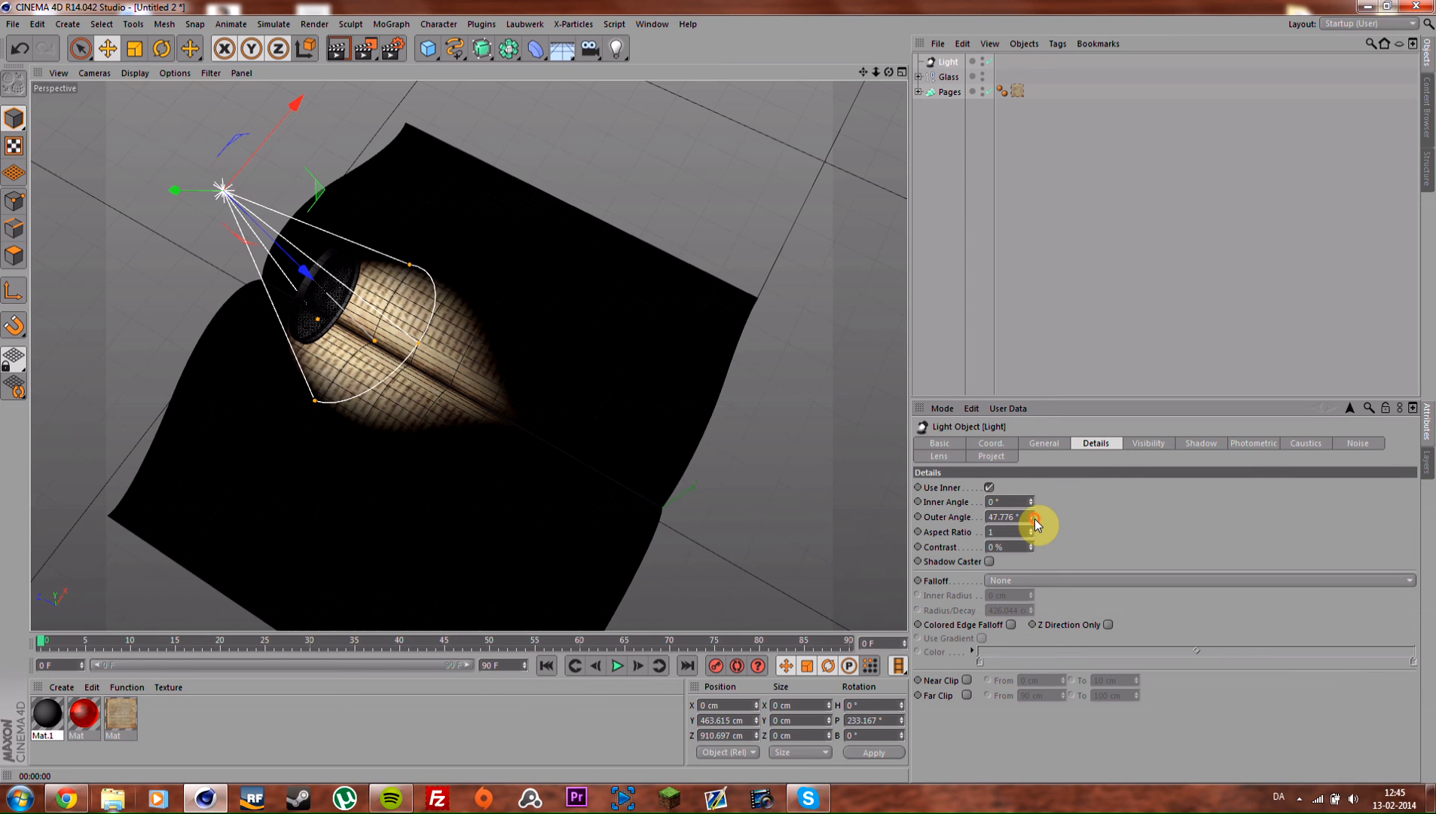
pyautogui.hotkey('ctrl', 'r')
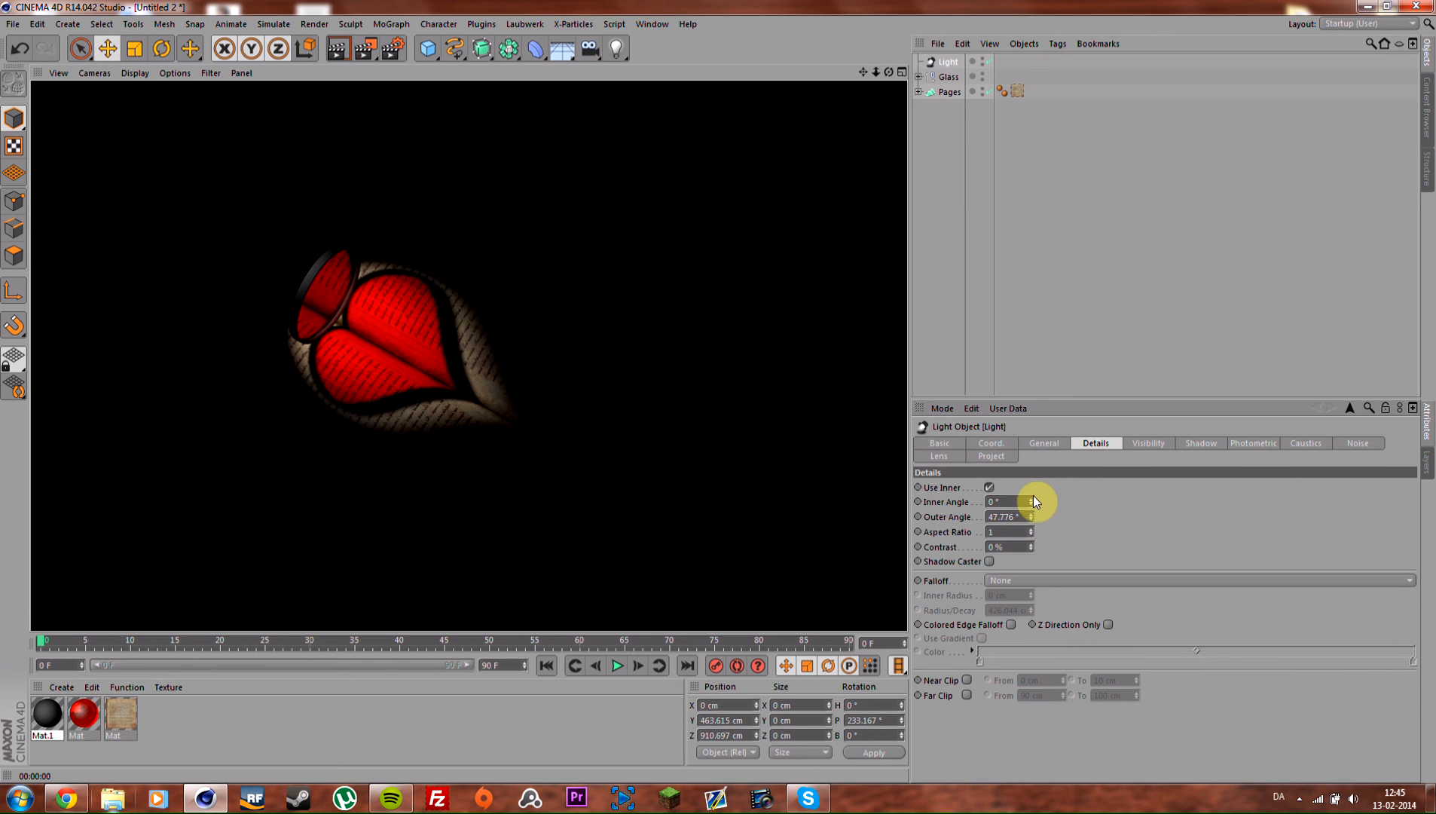
# Step: Try a spot light inner angle of 47.776° in a render, then reset the inner angle to 0°
pyautogui.moveTo(1031, 502); pyautogui.dragTo(1037, 452)
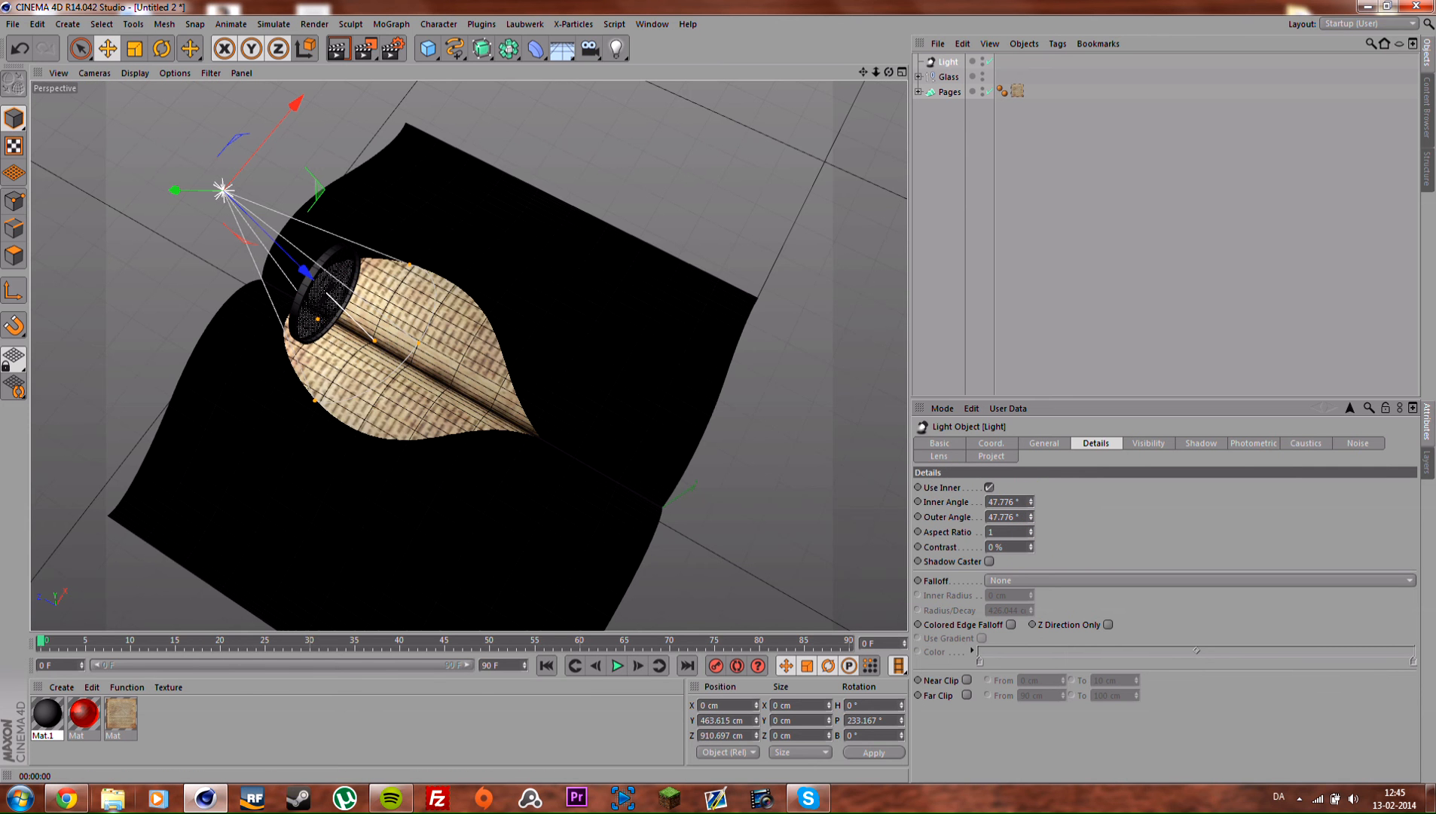
pyautogui.moveTo(1030, 501)
pyautogui.mouseDown()
pyautogui.moveTo(1031, 523)
pyautogui.moveTo(1030, 501)
pyautogui.mouseUp()
pyautogui.hotkey('ctrl', 'r')
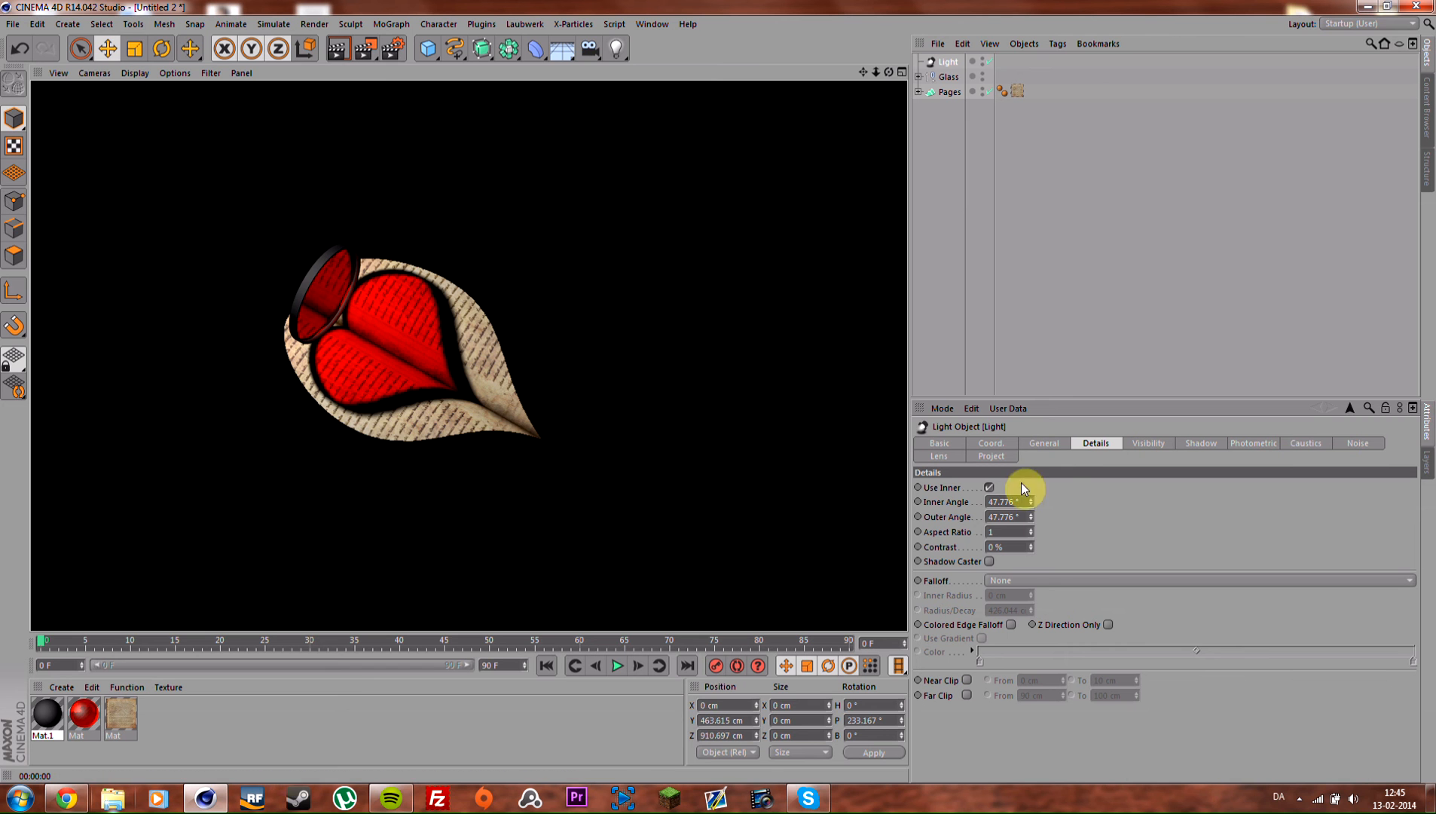
pyautogui.moveTo(1030, 500); pyautogui.dragTo(1035, 504)
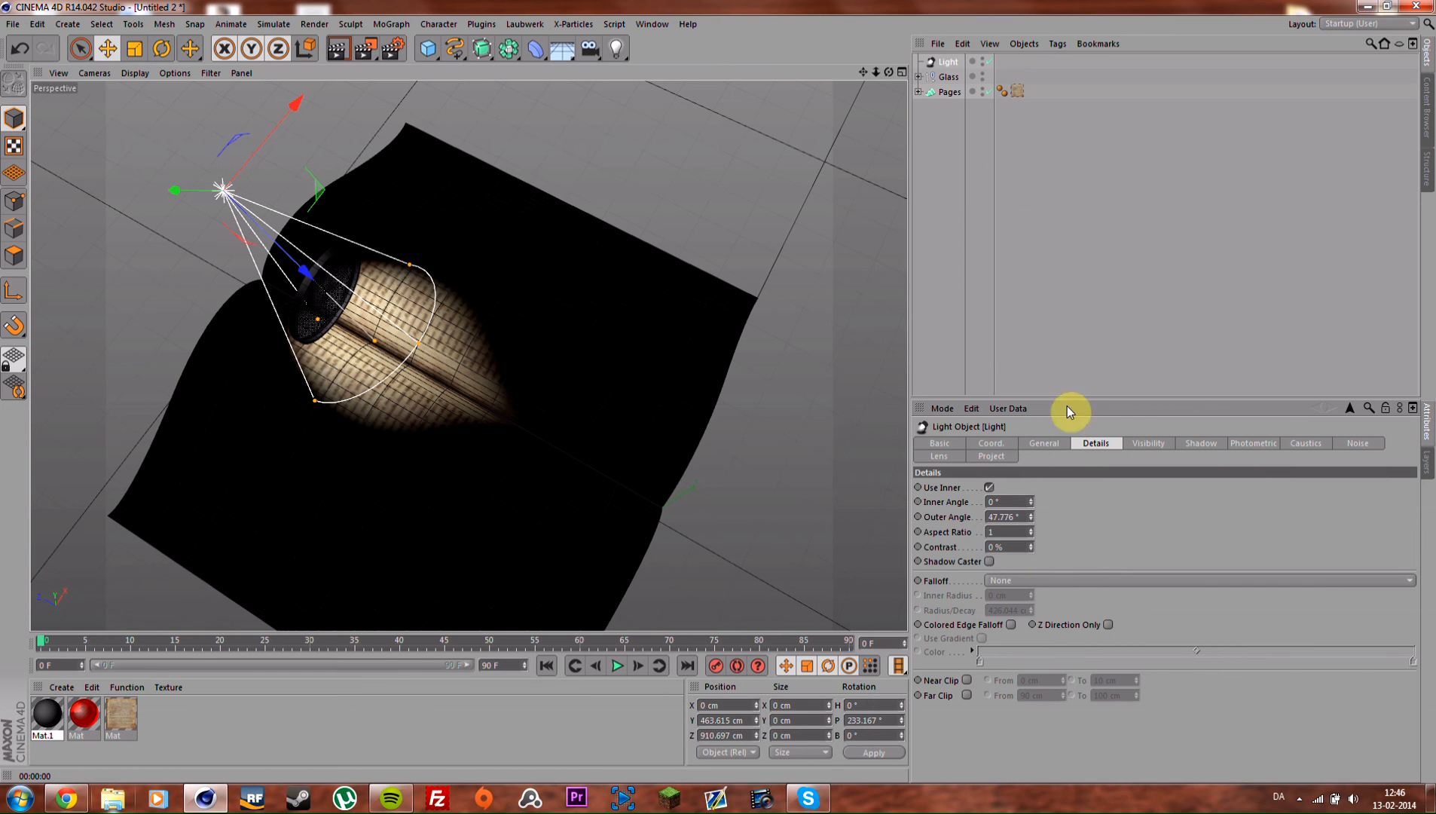
# Step: Tint the spot light a faint warm white (RGB 255, 252, 246) and render the view
pyautogui.click(956, 443)
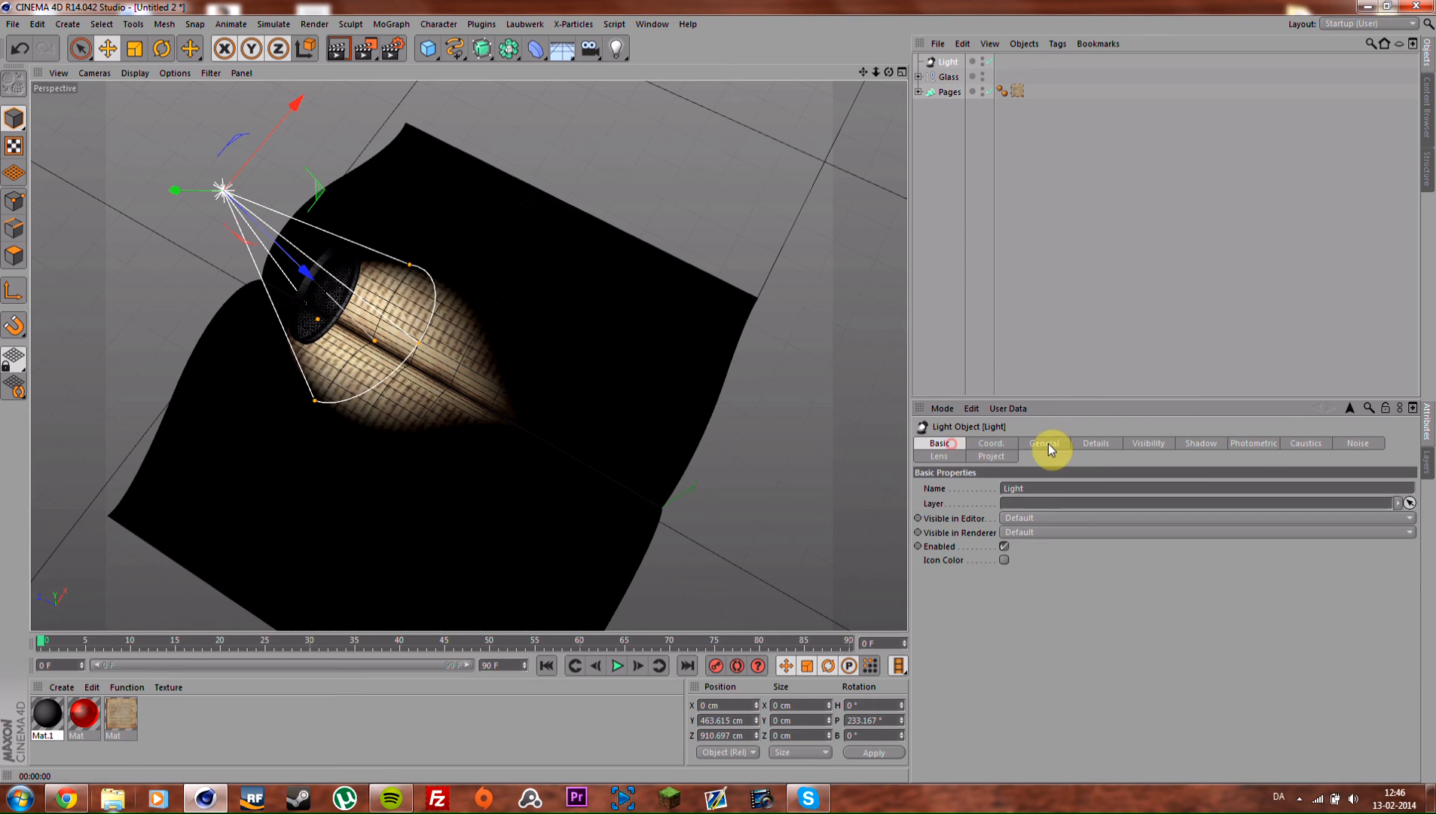
pyautogui.click(1045, 444)
pyautogui.click(981, 495)
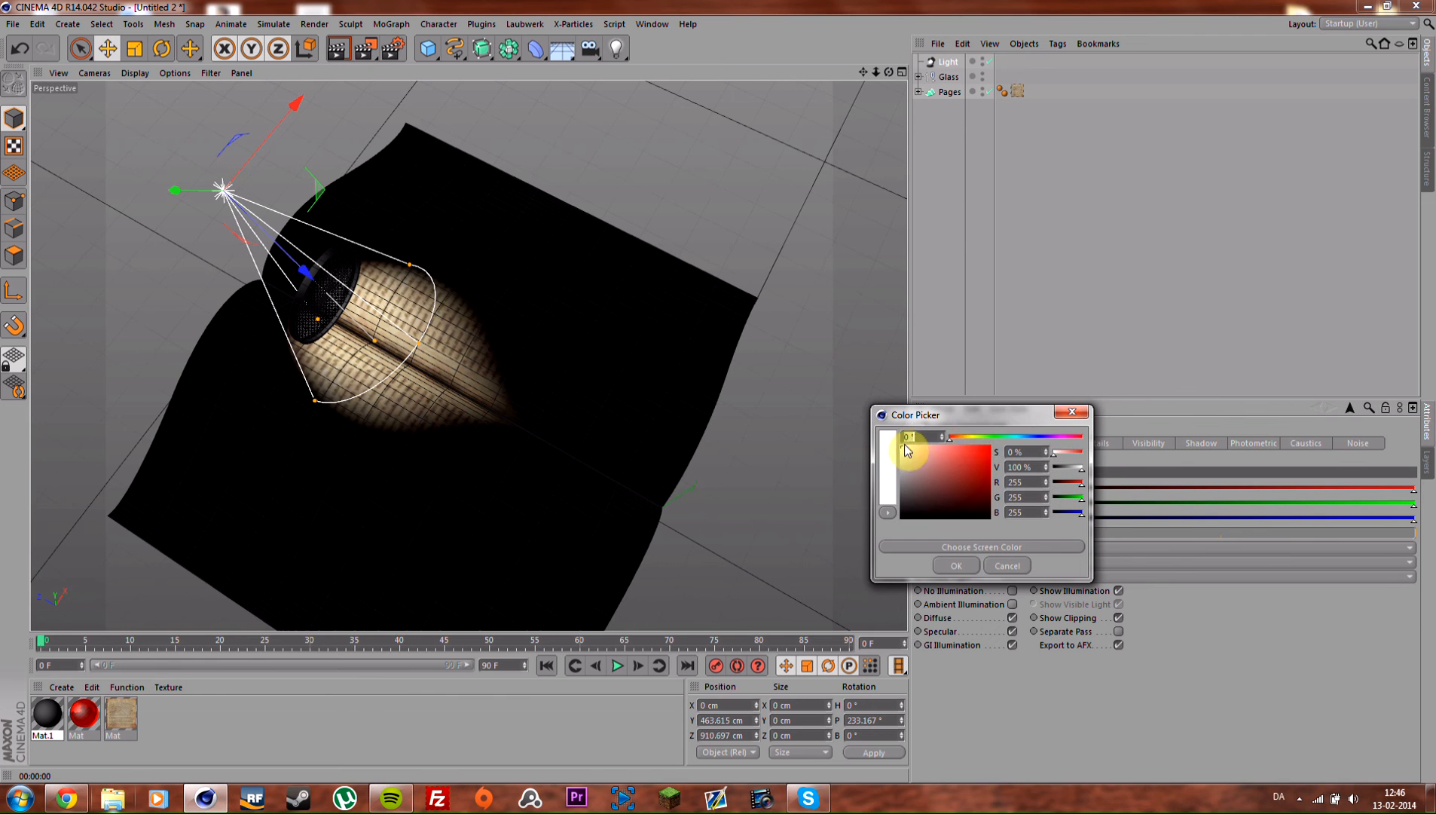
pyautogui.click(966, 437)
pyautogui.moveTo(968, 440); pyautogui.dragTo(968, 440)
pyautogui.click(906, 453)
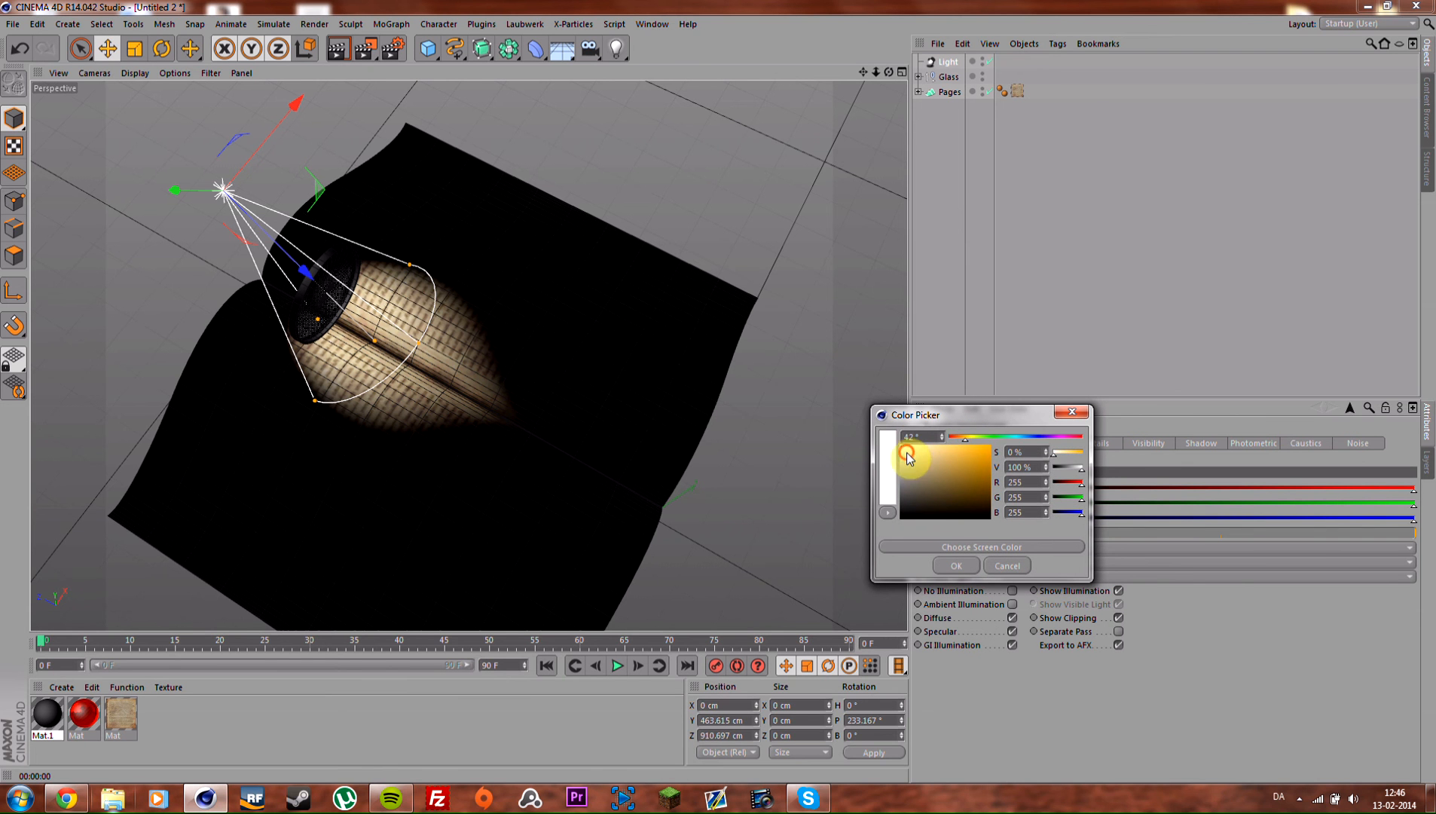
pyautogui.click(902, 433)
pyautogui.click(957, 565)
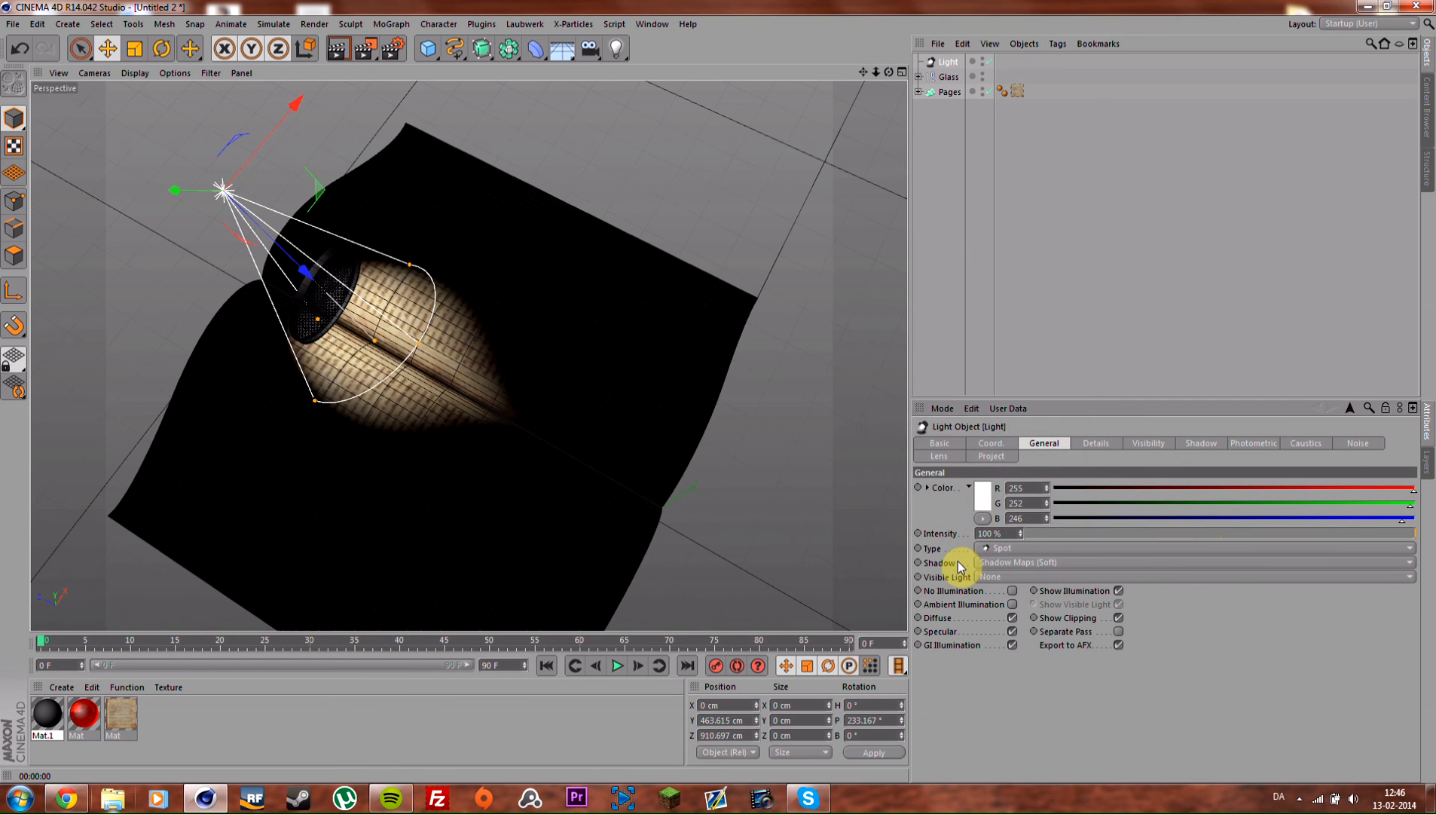
pyautogui.hotkey('ctrl', 'r')
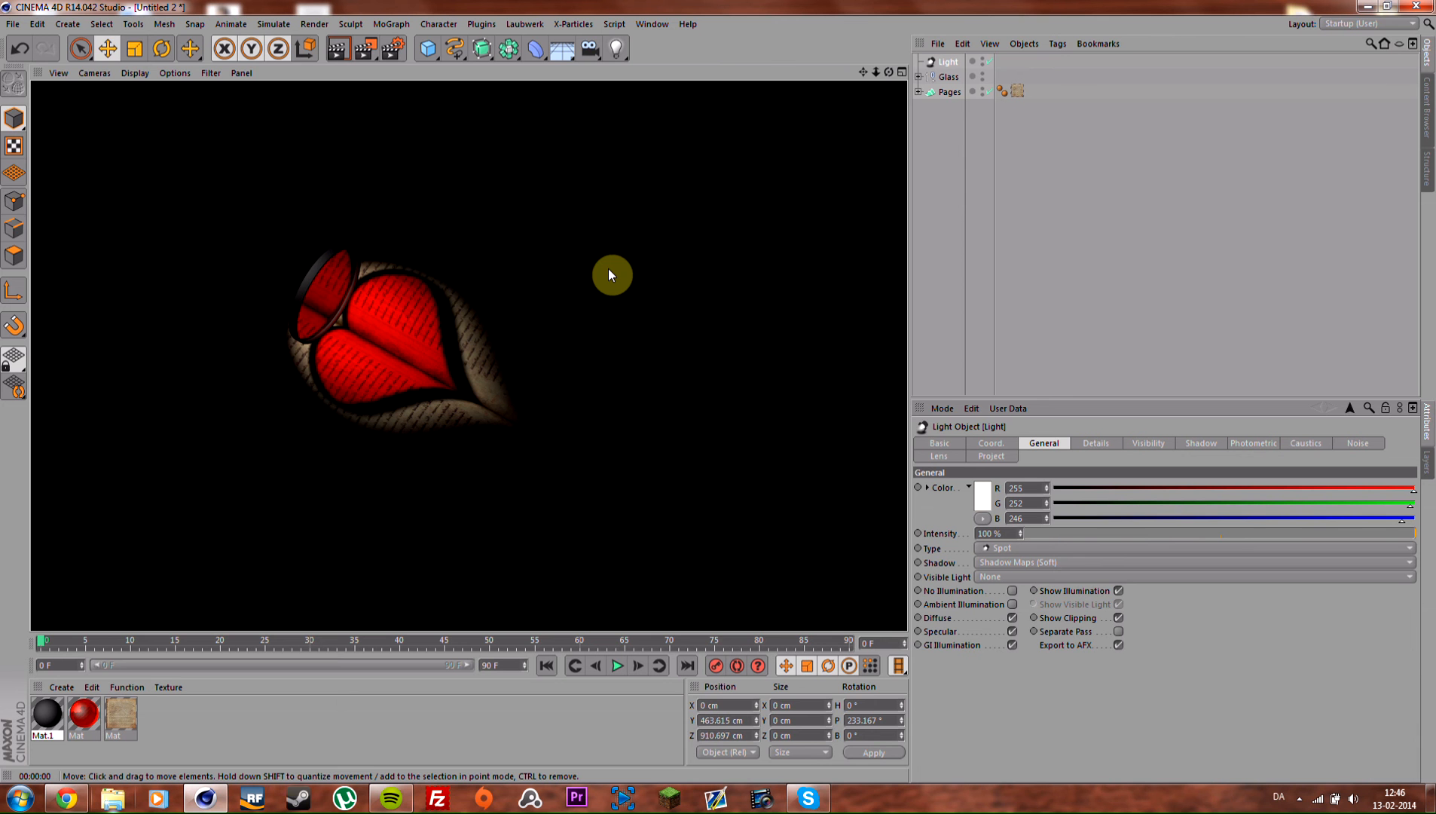
# Step: Add Ambient Occlusion and Global Illumination to the render settings, with GI mode IR + QMC (Still Image)
pyautogui.keyDown('alt'); pyautogui.moveTo(520, 351); pyautogui.dragTo(545, 324, button='middle'); pyautogui.keyUp('alt')
pyautogui.keyDown('alt'); pyautogui.moveTo(546, 324); pyautogui.dragTo(503, 279); pyautogui.keyUp('alt')
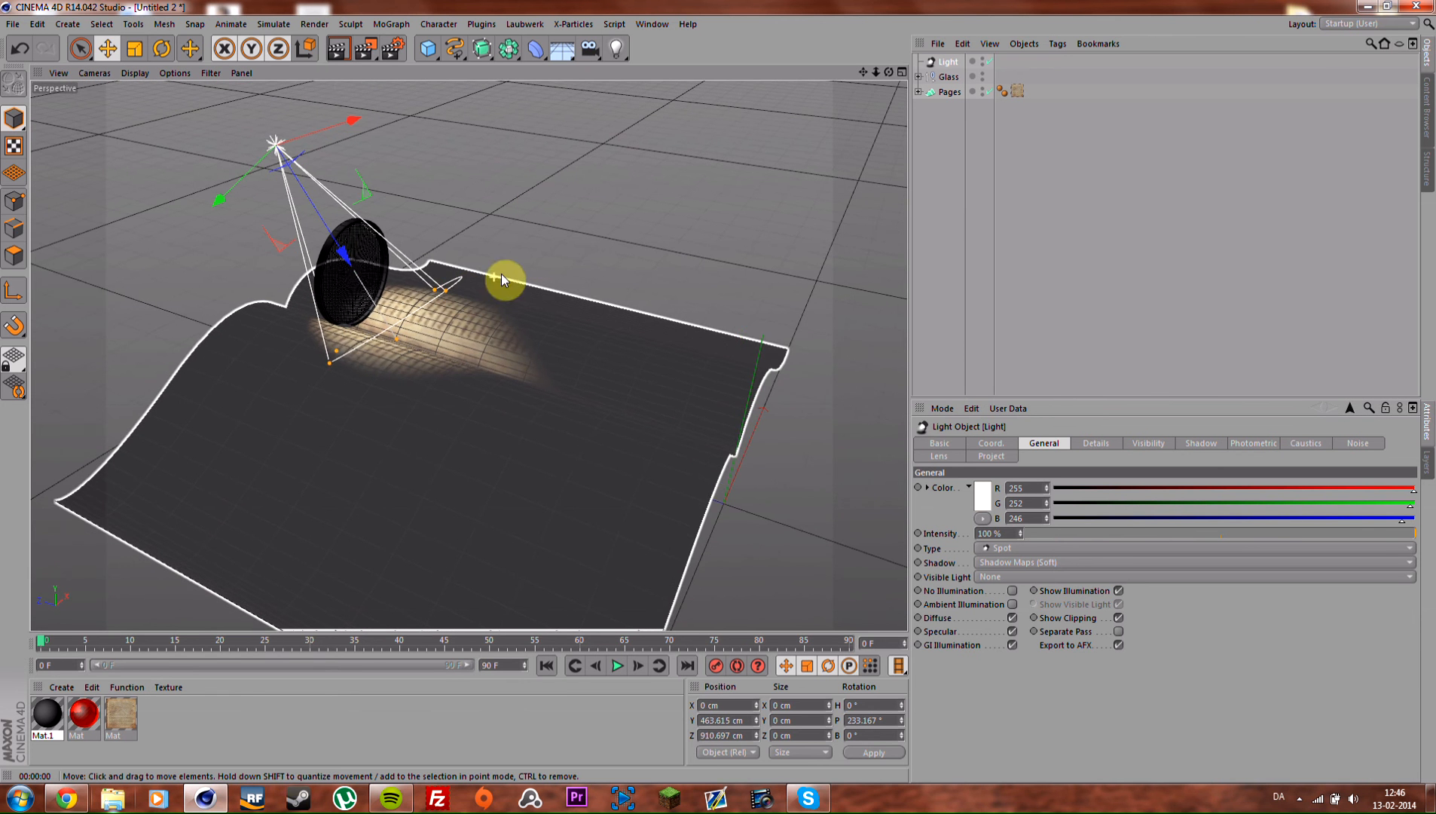
pyautogui.click(392, 48)
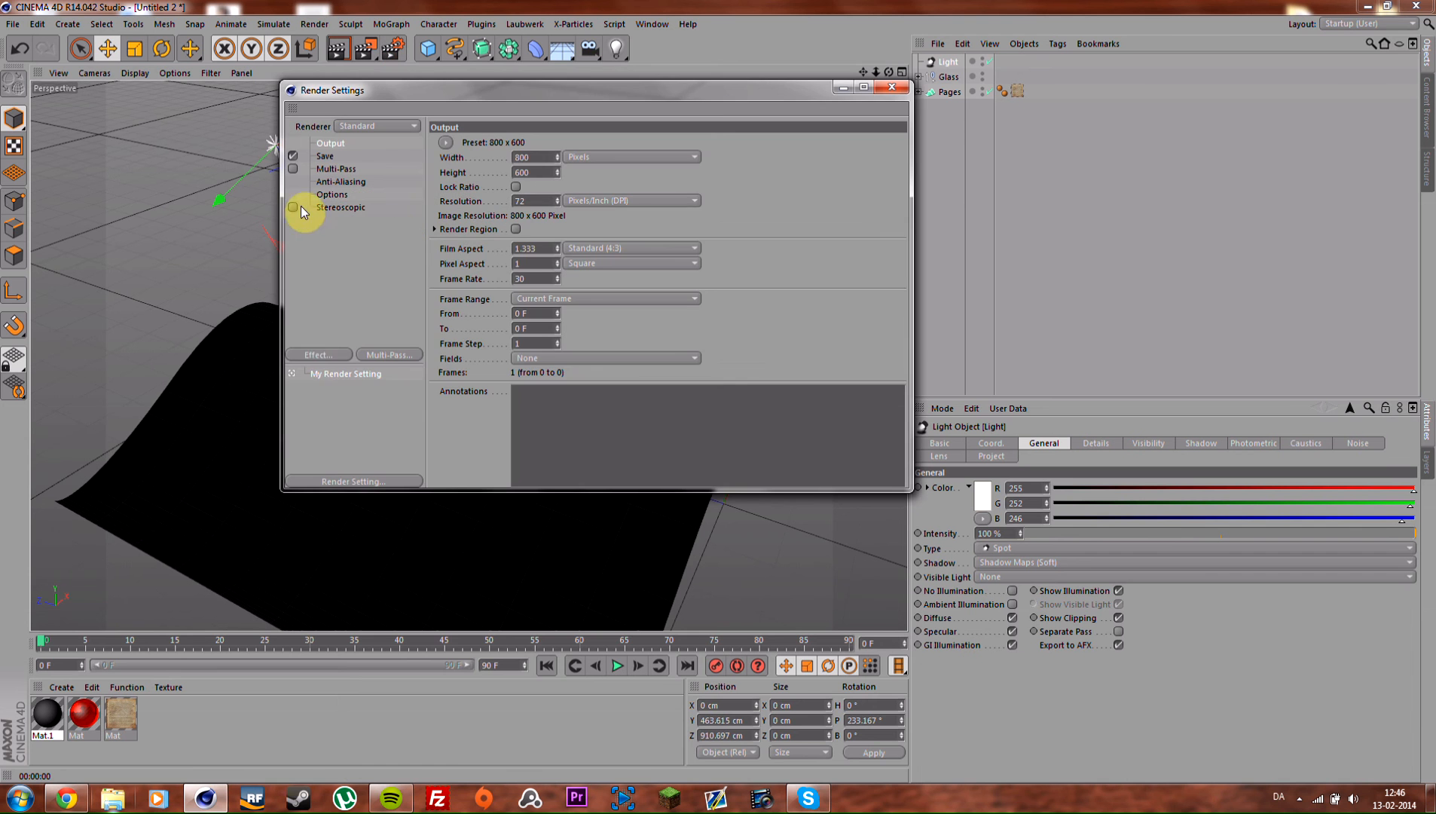
pyautogui.click(321, 357)
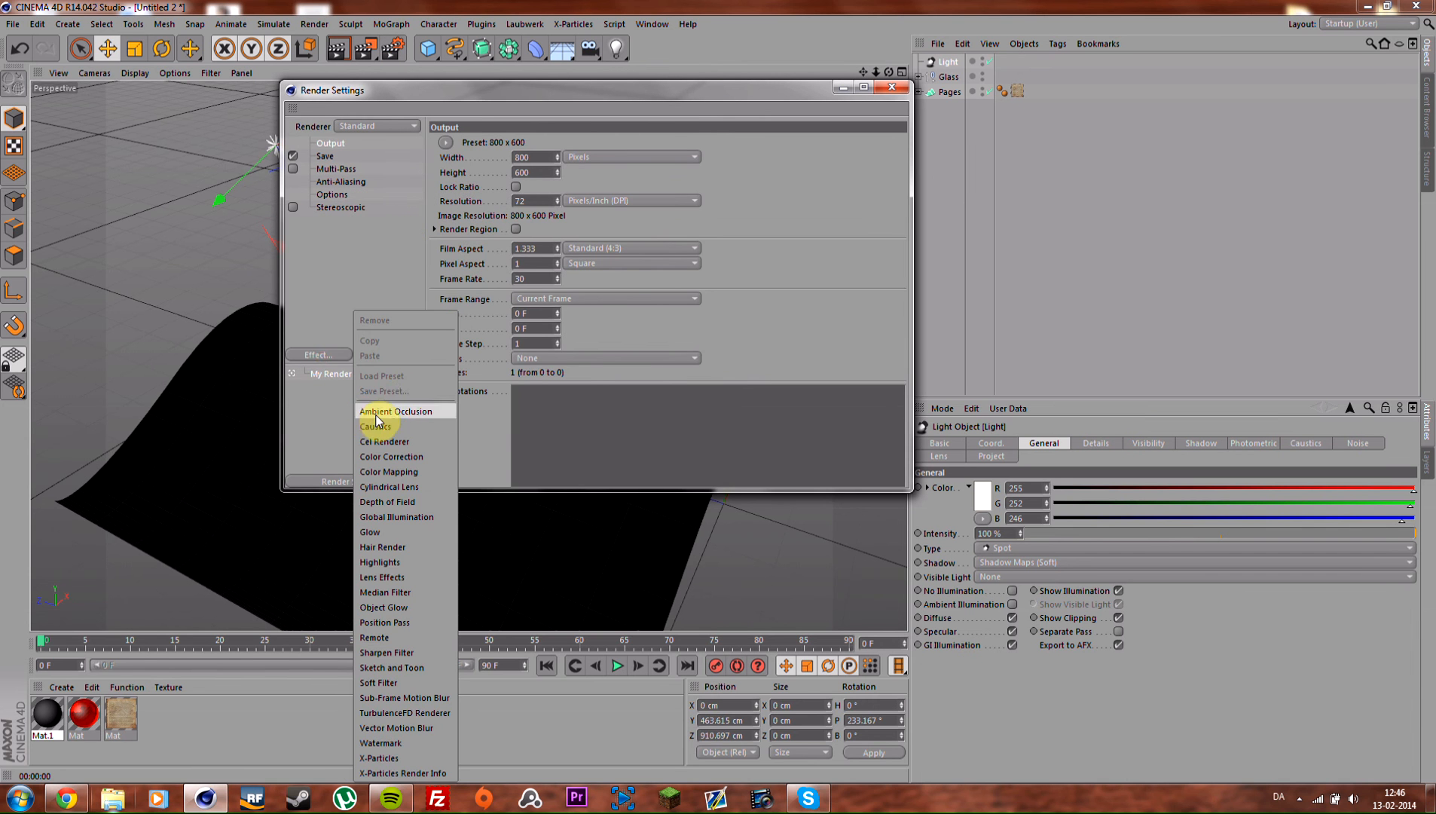
pyautogui.click(375, 412)
pyautogui.click(346, 355)
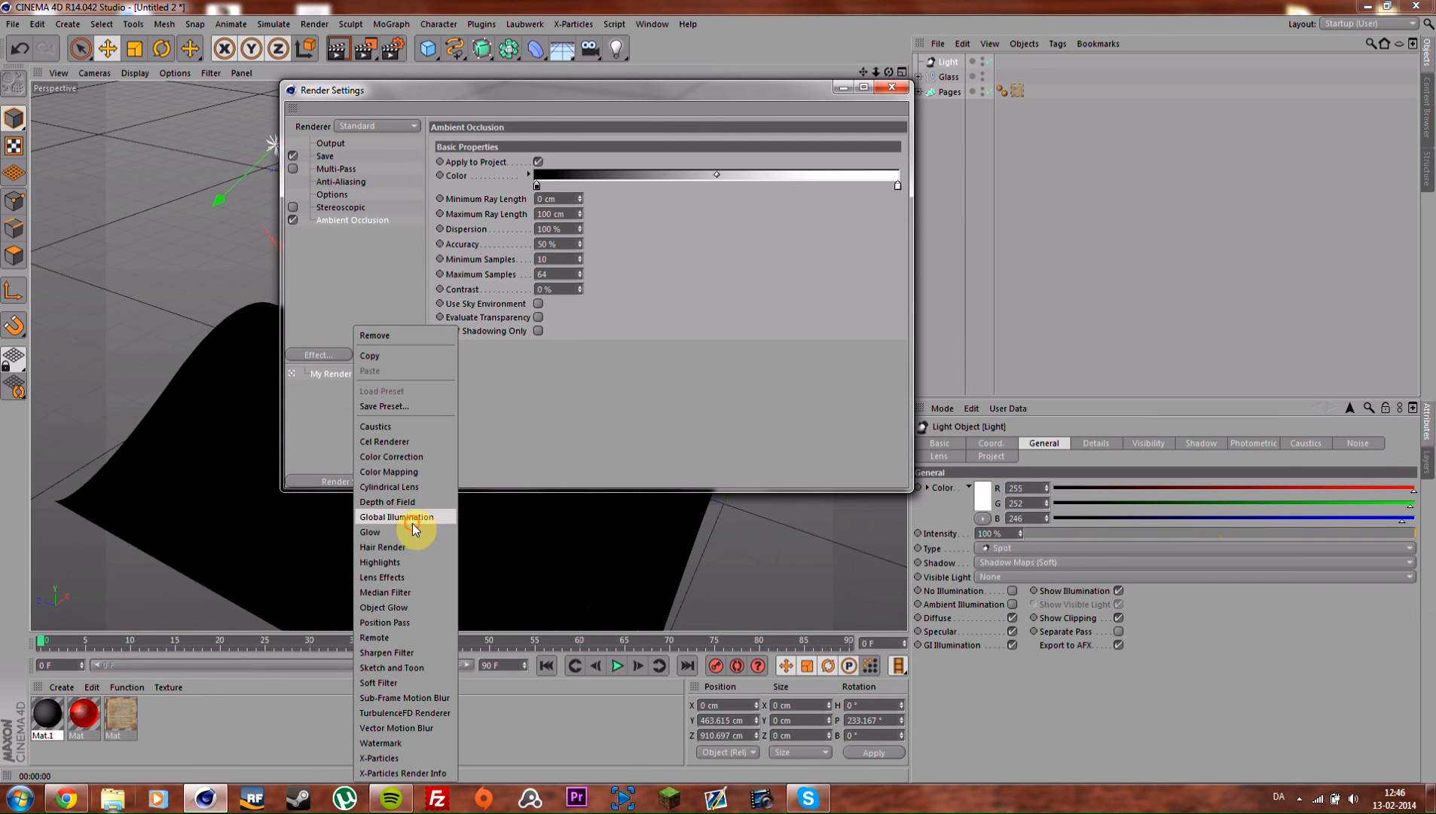
pyautogui.click(417, 527)
pyautogui.click(611, 183)
pyautogui.click(587, 246)
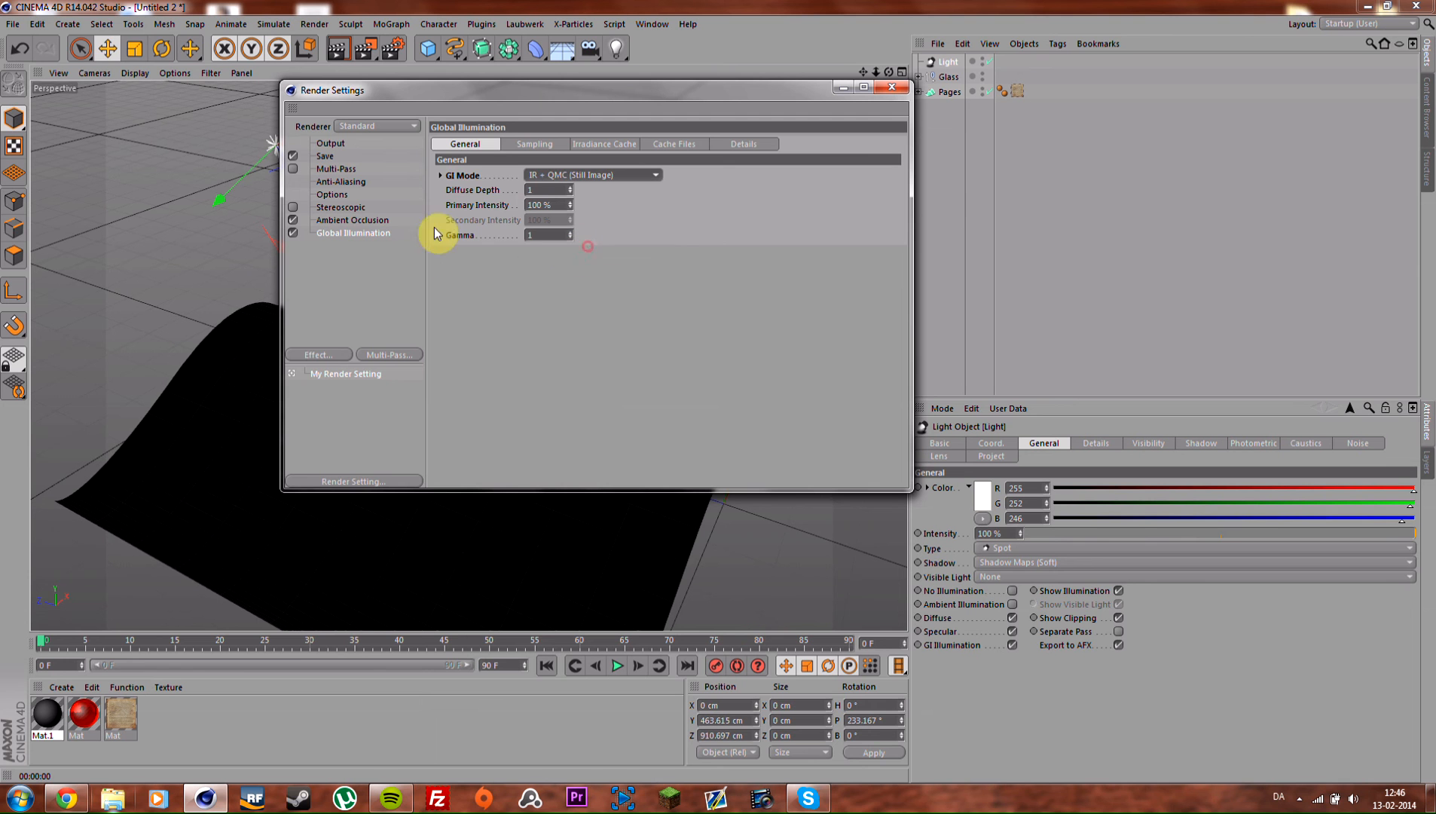
# Step: Add a Color Correction effect to the render settings and lower its gamma to about 0.65
pyautogui.click(318, 354)
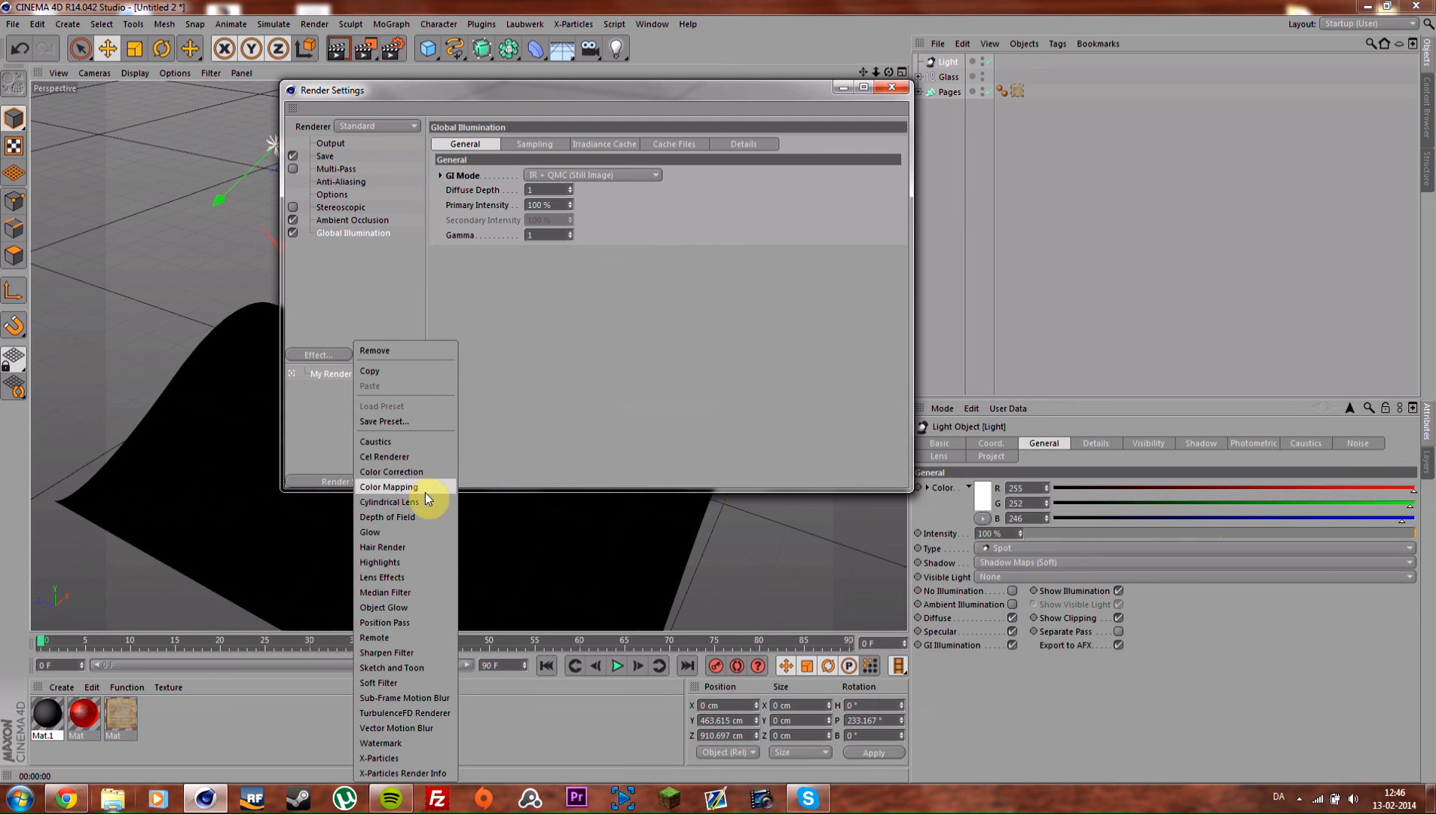
pyautogui.click(391, 472)
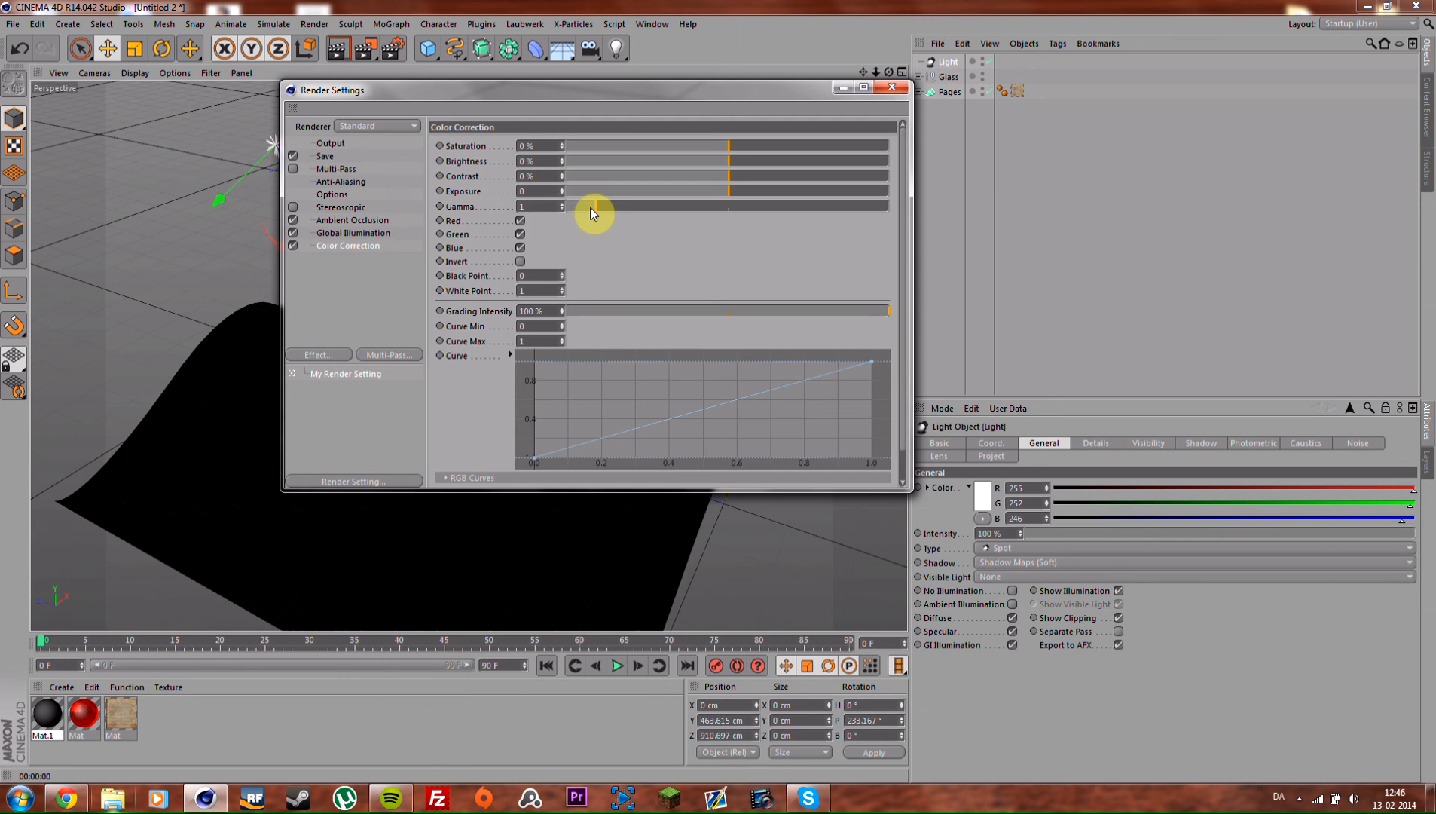
pyautogui.moveTo(590, 208)
pyautogui.mouseDown()
pyautogui.moveTo(554, 203)
pyautogui.moveTo(563, 213)
pyautogui.mouseUp()
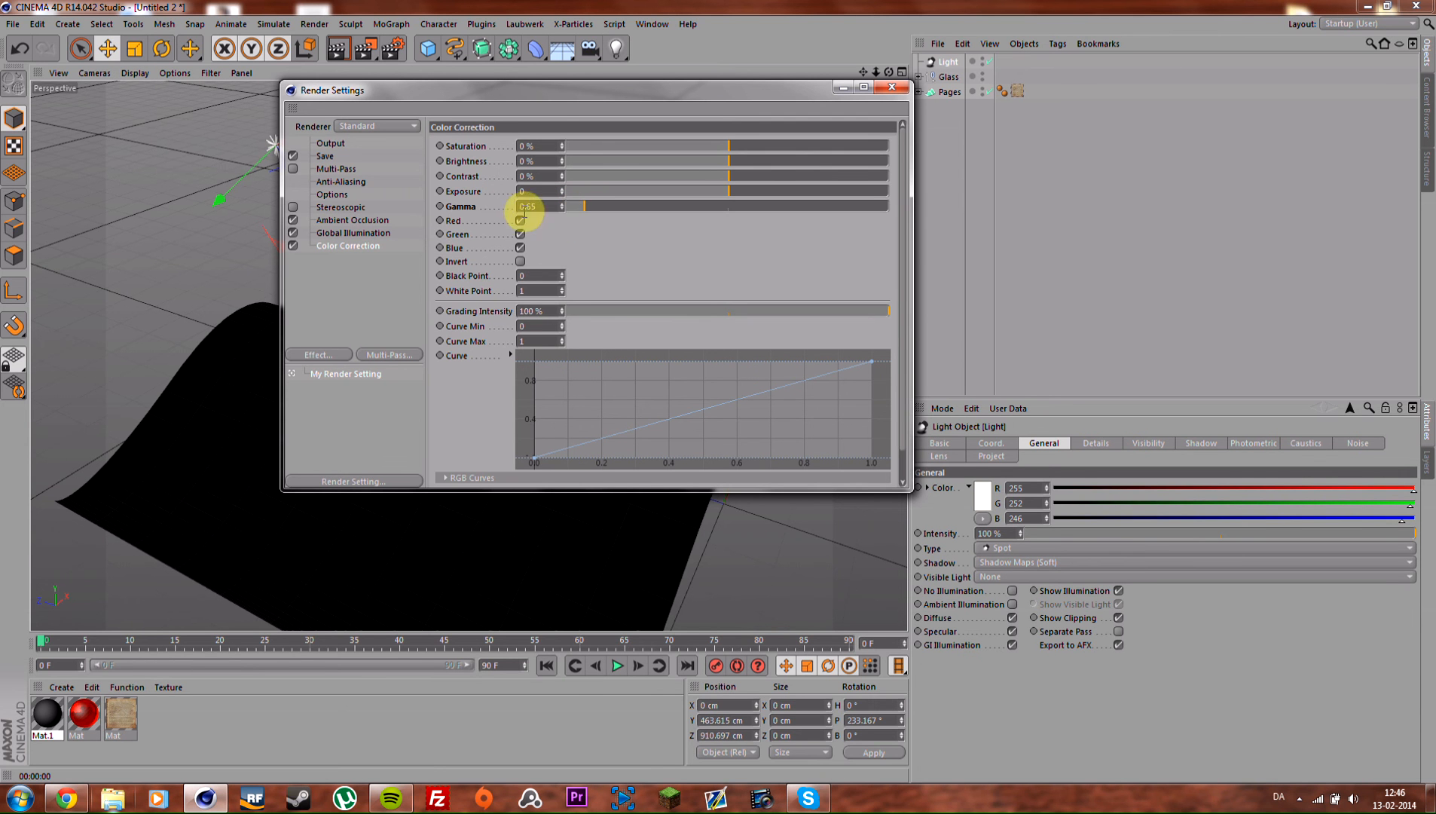
# Step: Set the render output size to 1920 x 1080 pixels
pyautogui.click(330, 143)
pyautogui.click(528, 158)
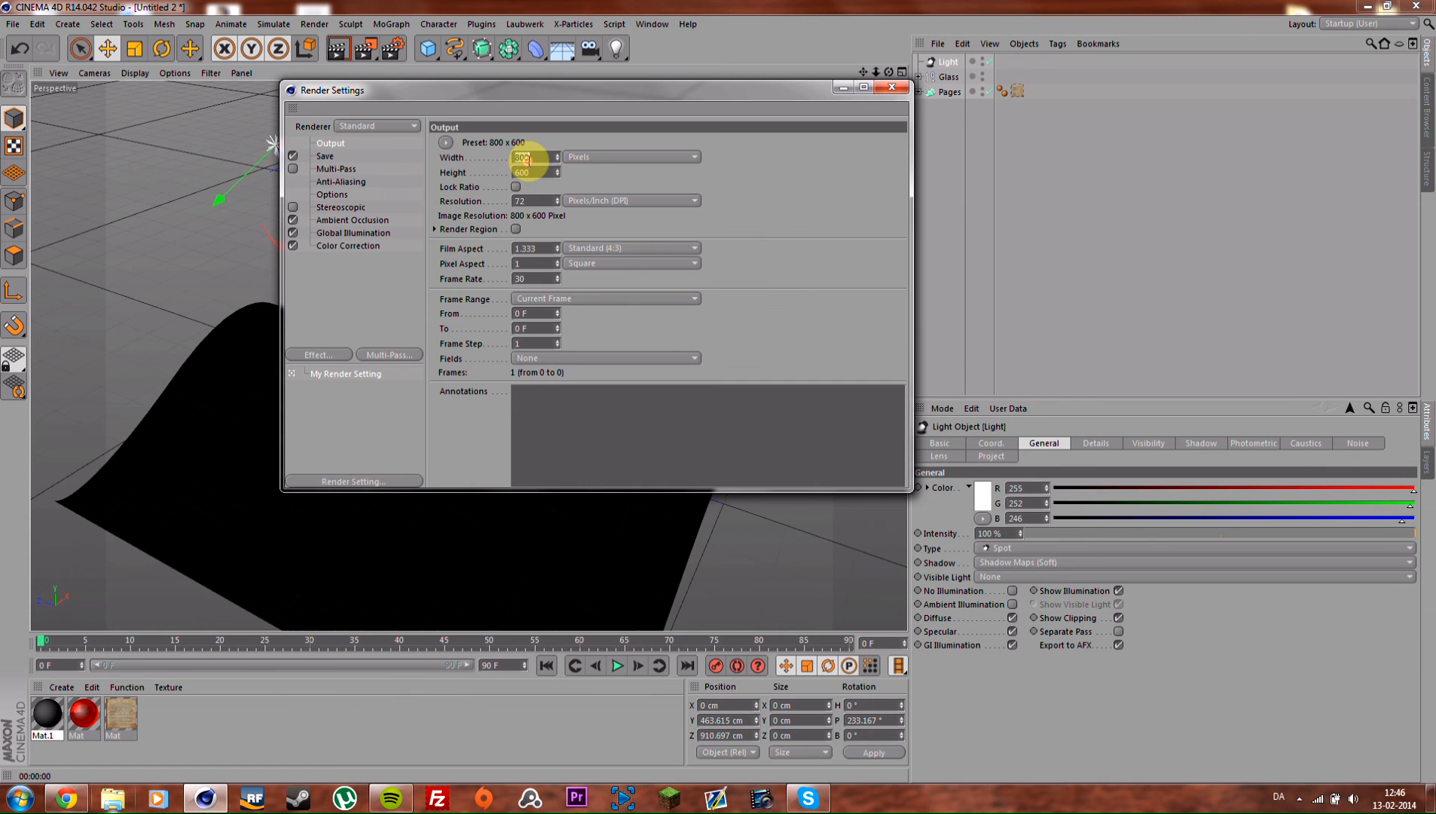
pyautogui.write('1920')
pyautogui.press('Return')
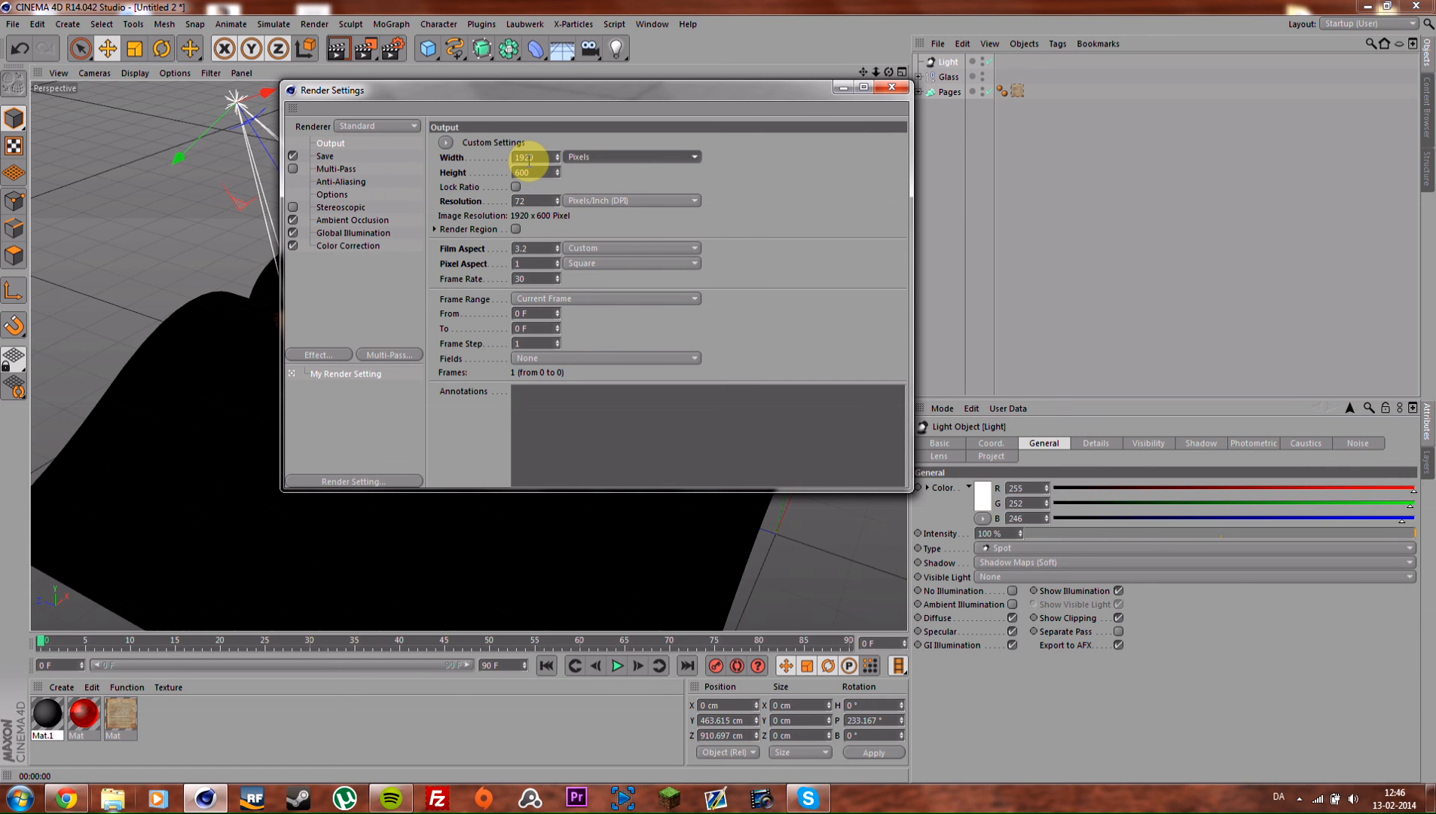
pyautogui.click(544, 174)
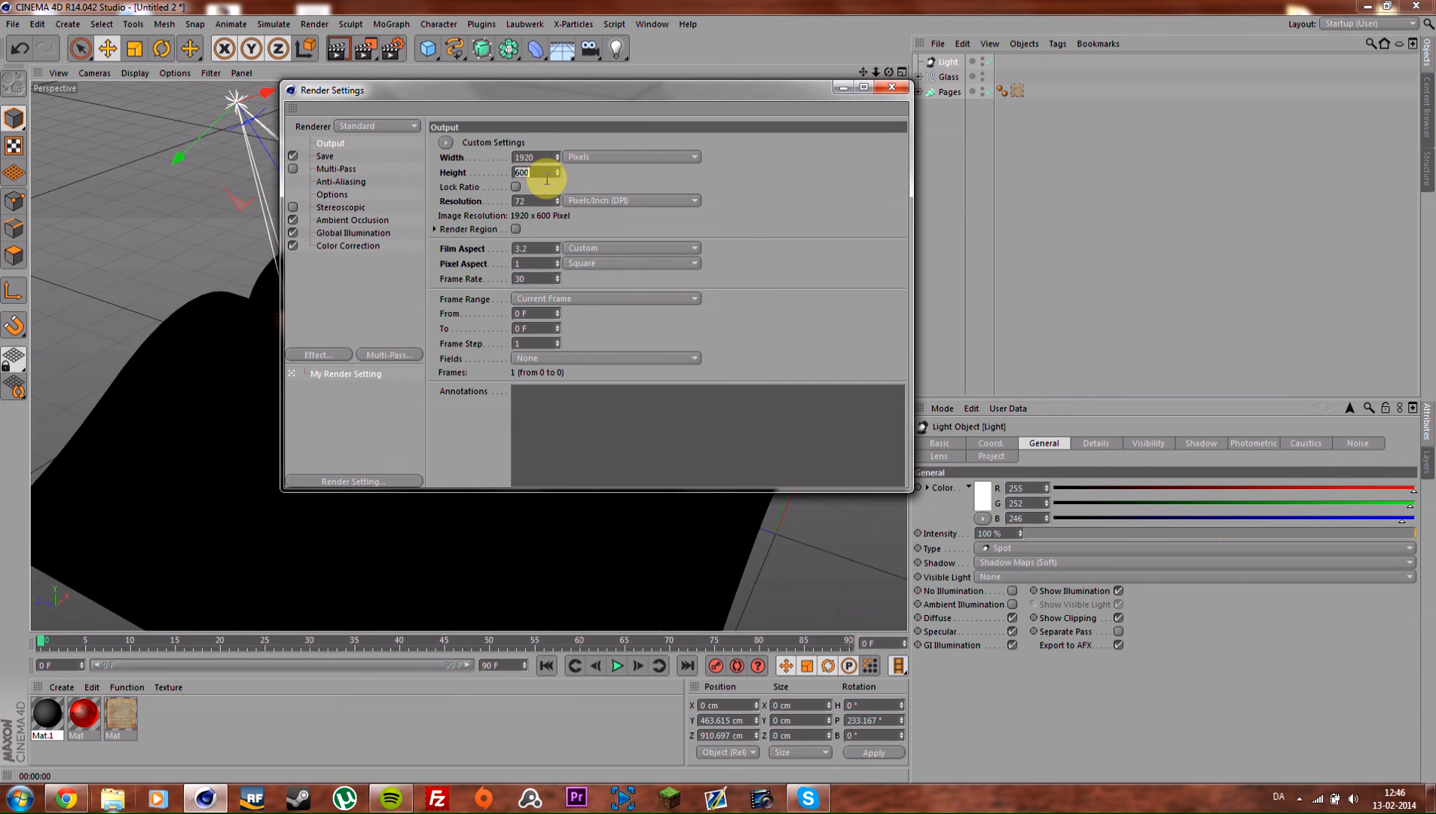
pyautogui.press('Return')
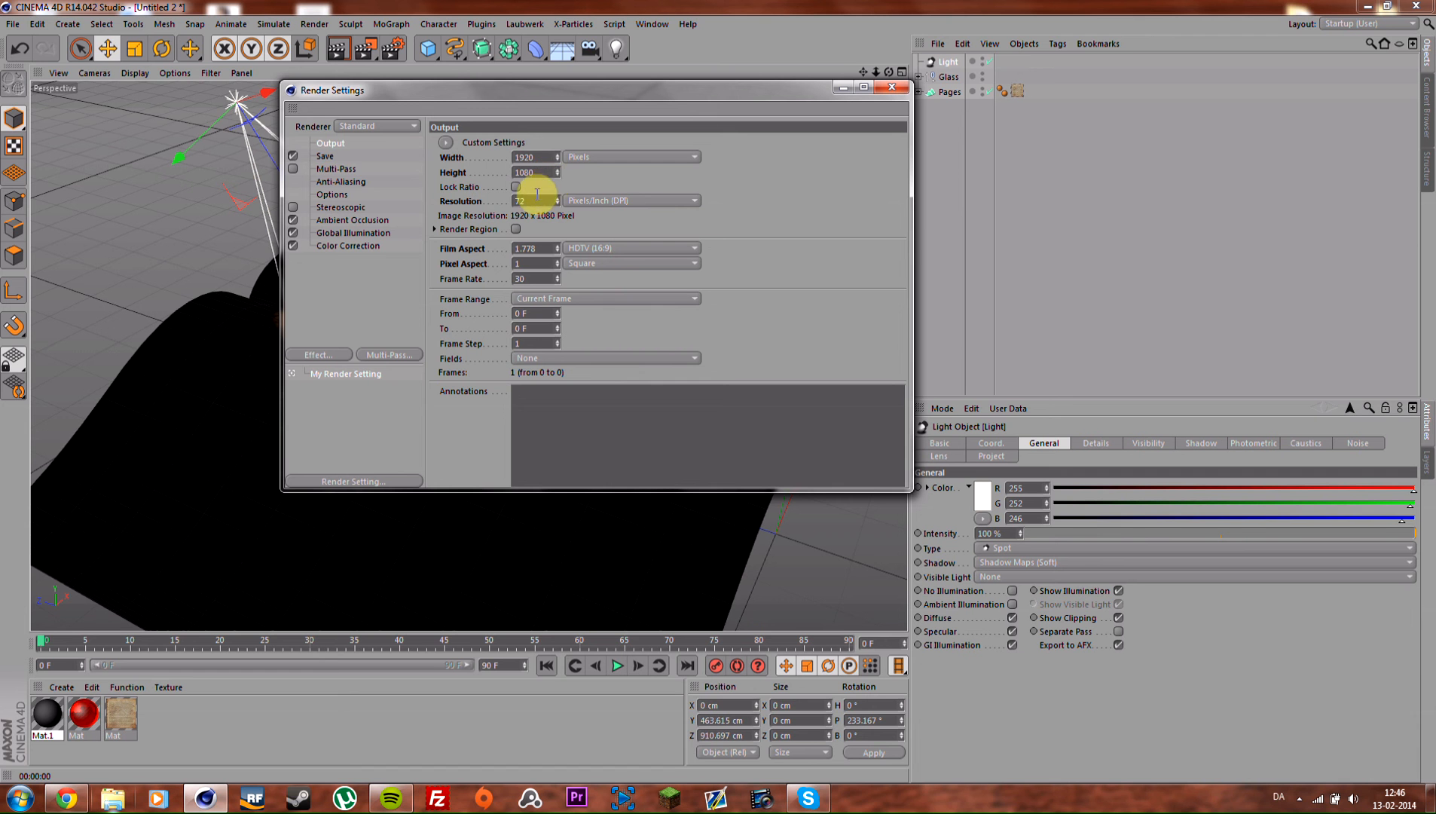
# Step: Set the render's anti-aliasing to Best
pyautogui.click(335, 182)
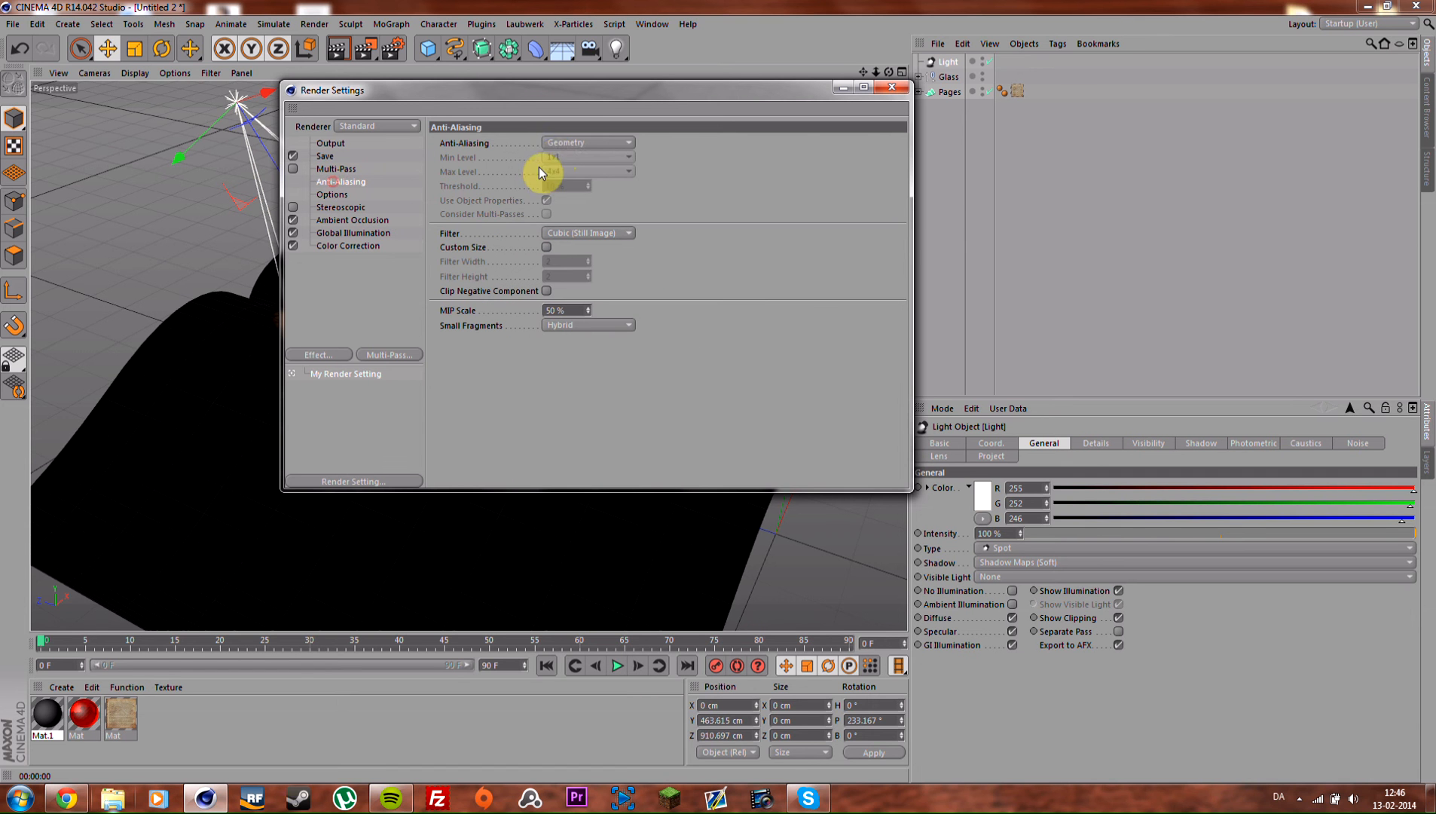
pyautogui.click(592, 147)
pyautogui.click(573, 186)
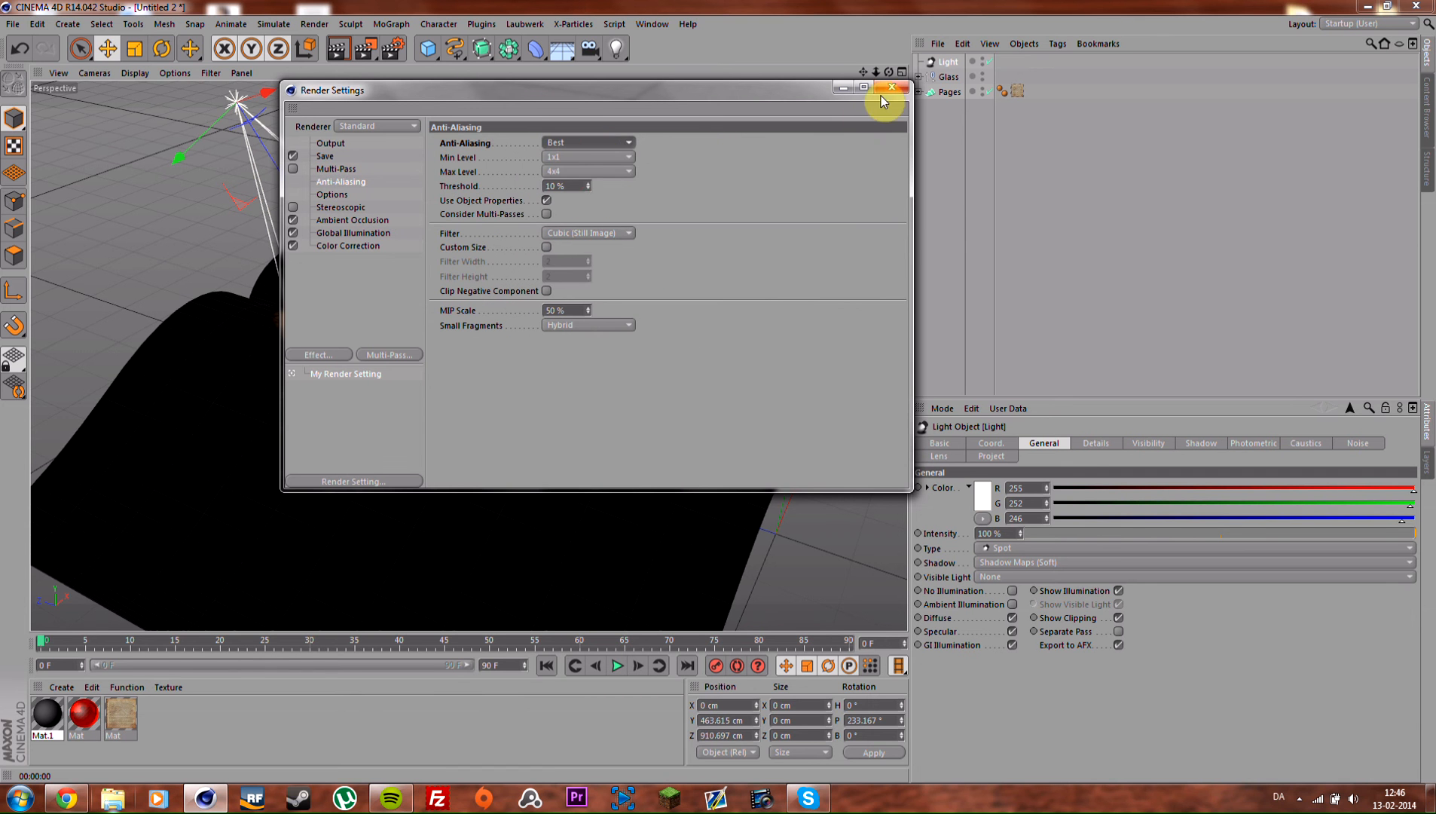
# Step: Add a camera, look through it, and frame the glass ring and the lit pages from above
pyautogui.keyDown('alt'); pyautogui.moveTo(544, 283); pyautogui.dragTo(530, 318); pyautogui.keyUp('alt')
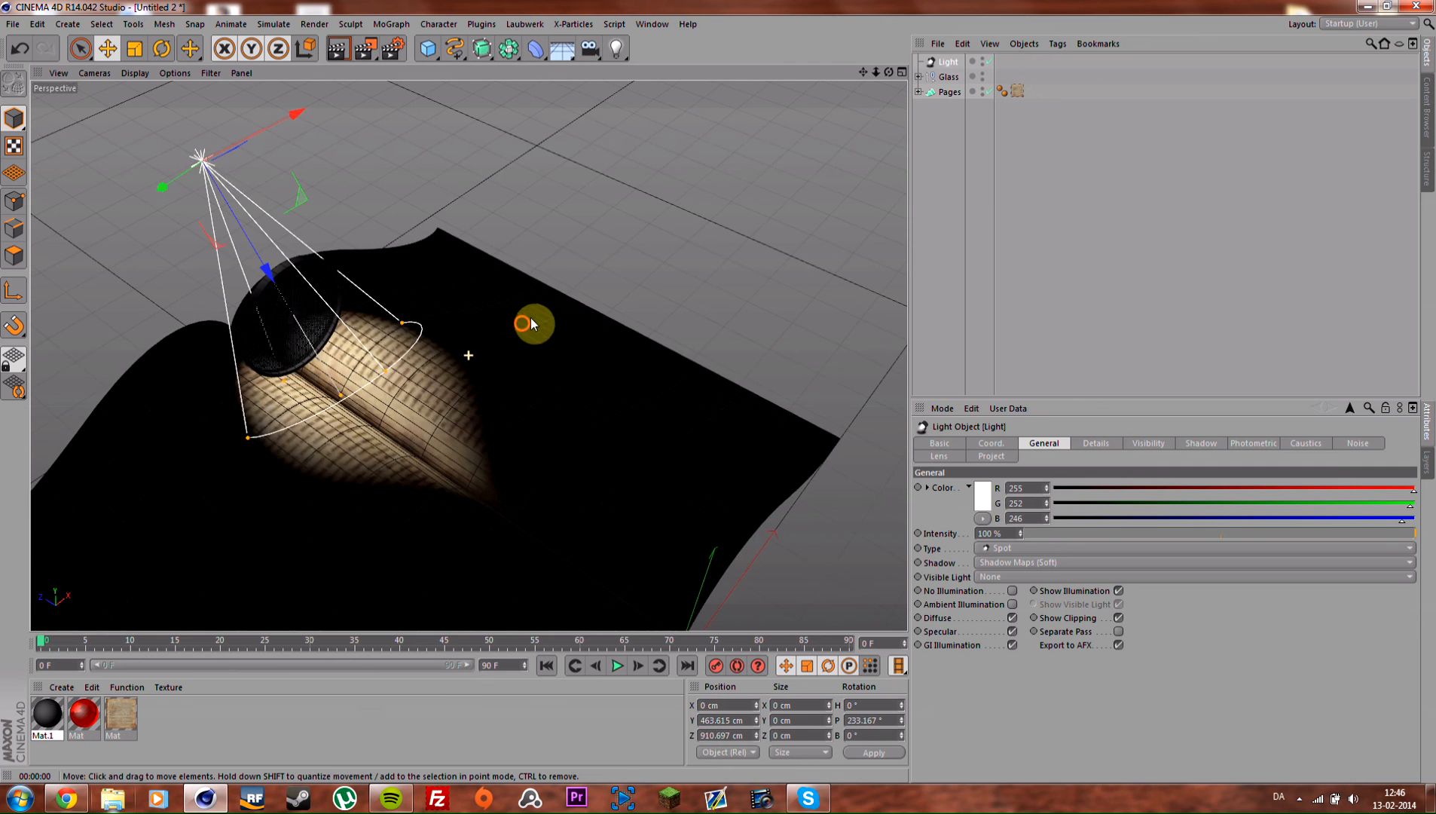
pyautogui.moveTo(598, 239)
pyautogui.keyDown('alt'); pyautogui.mouseDown()
pyautogui.moveTo(561, 268)
pyautogui.moveTo(589, 256)
pyautogui.moveTo(584, 283)
pyautogui.mouseUp(); pyautogui.keyUp('alt')
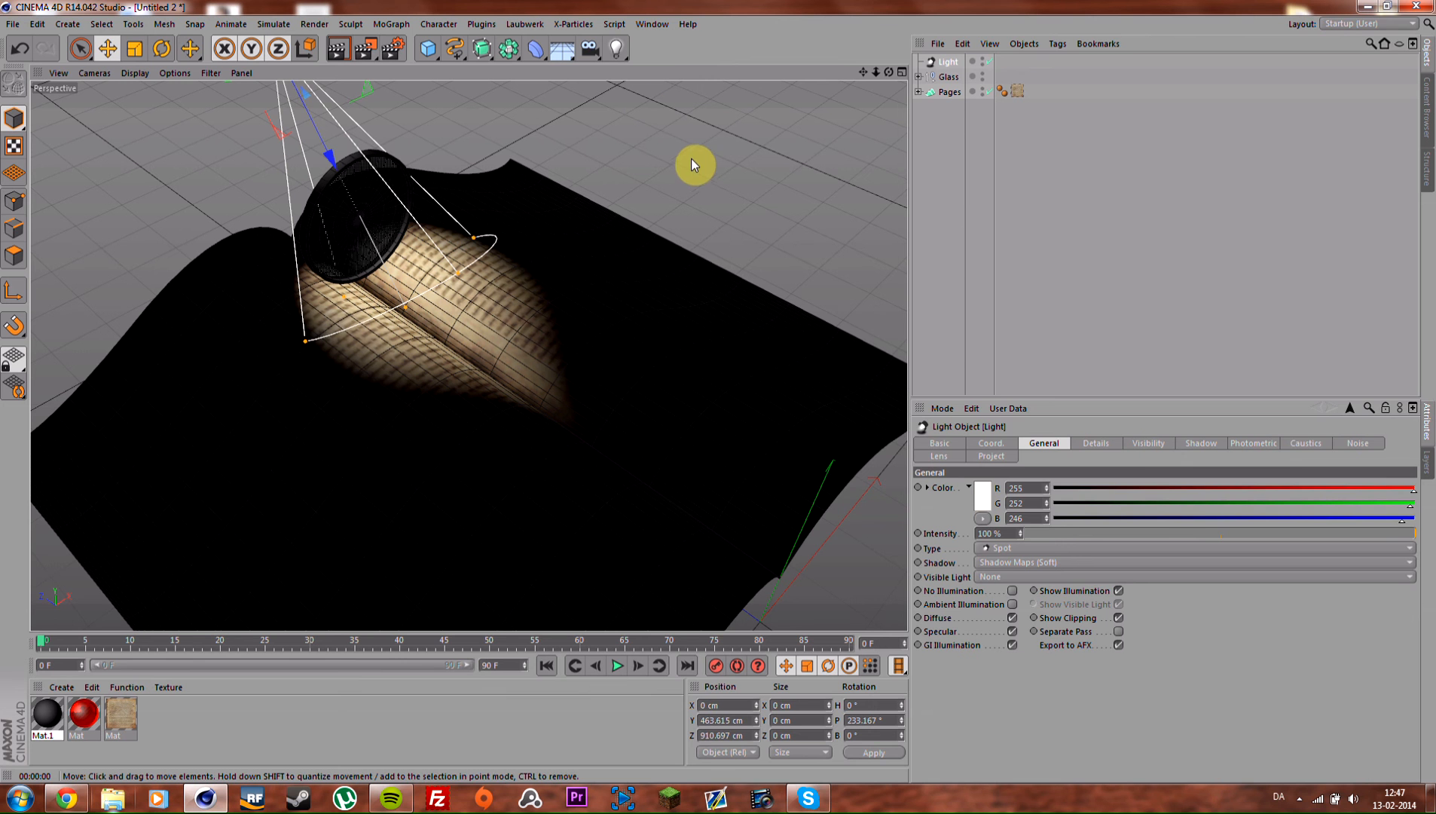
pyautogui.click(591, 48)
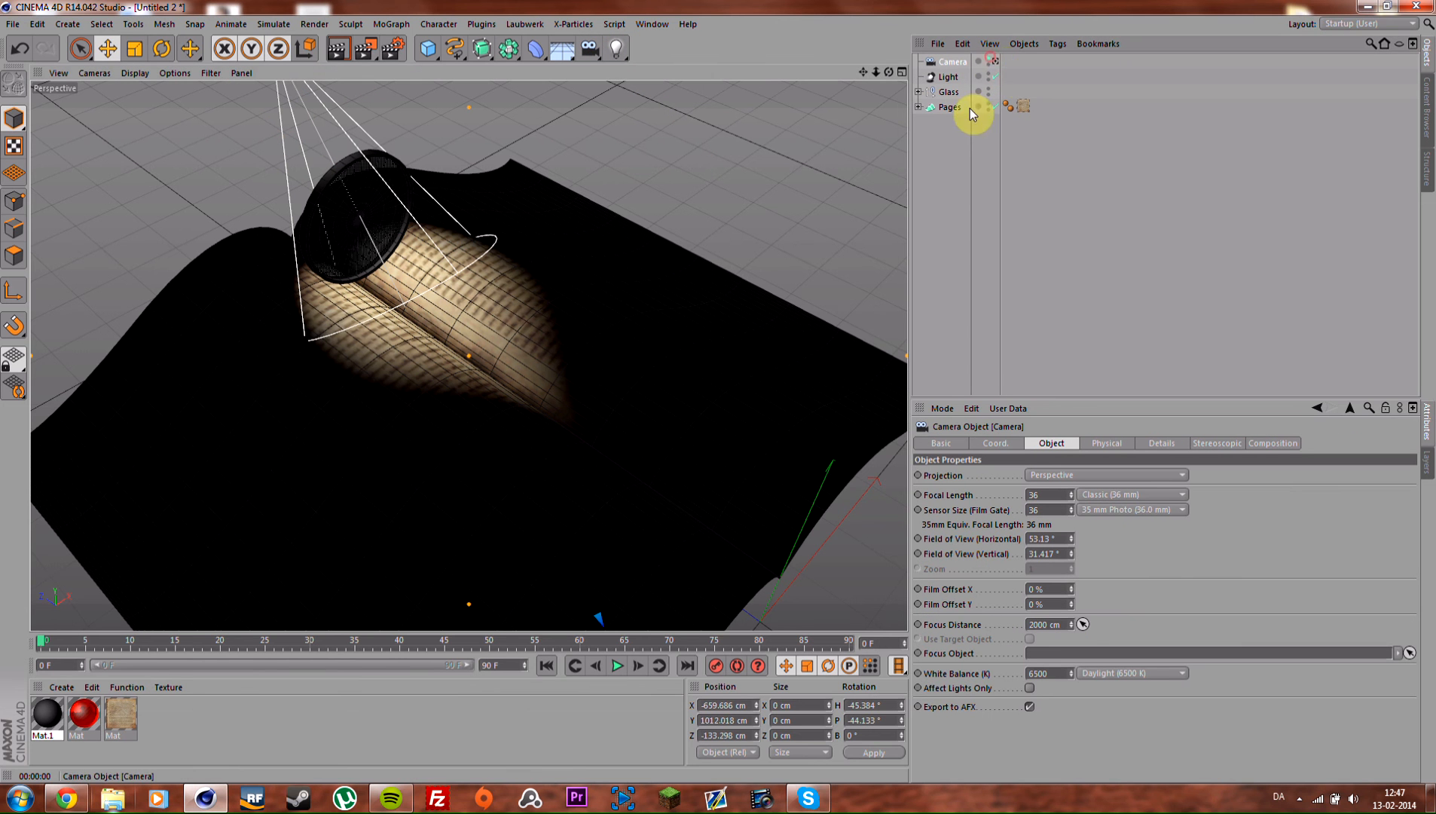
pyautogui.click(993, 62)
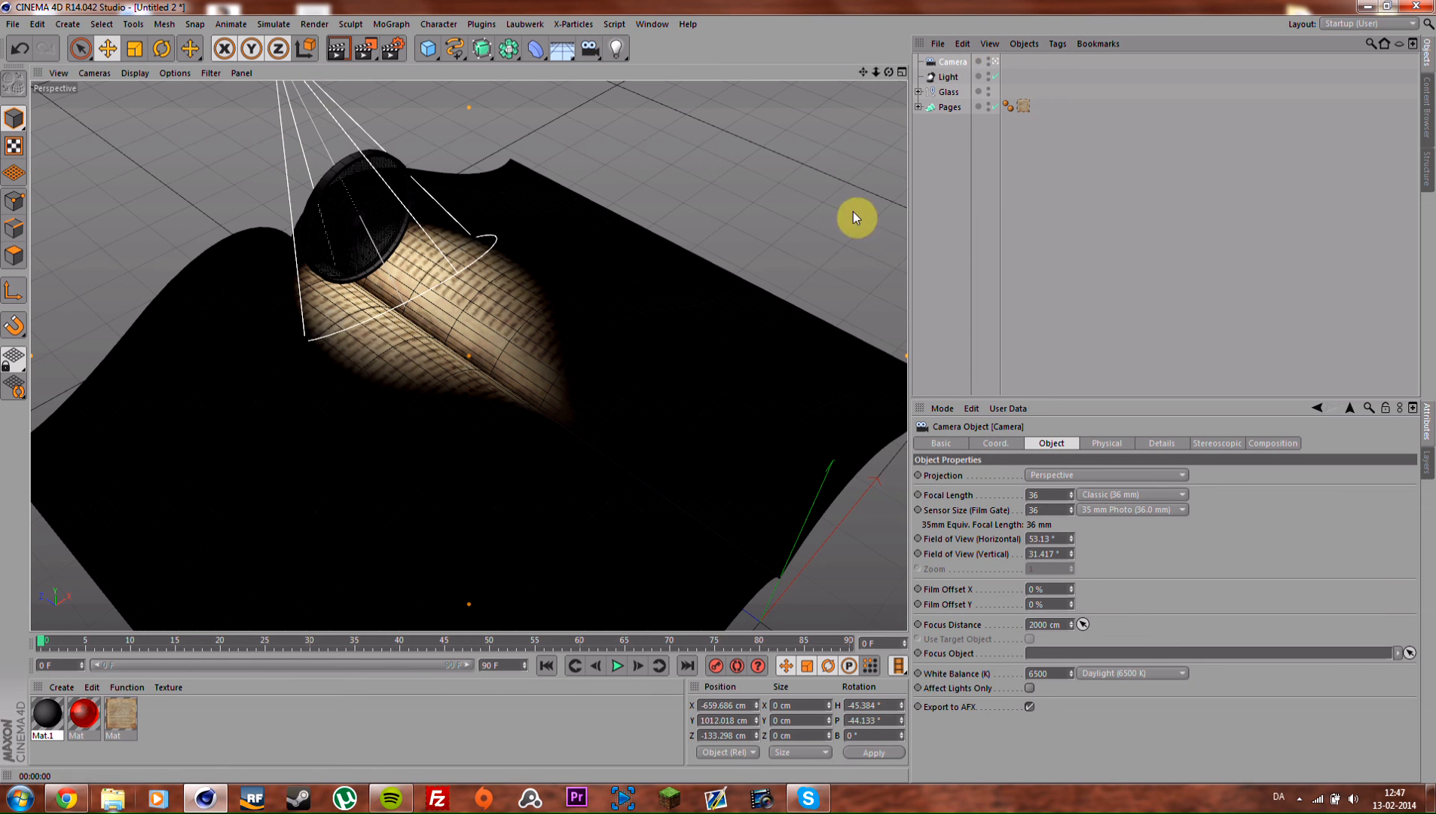
pyautogui.keyDown('alt'); pyautogui.moveTo(524, 300); pyautogui.dragTo(530, 289); pyautogui.keyUp('alt')
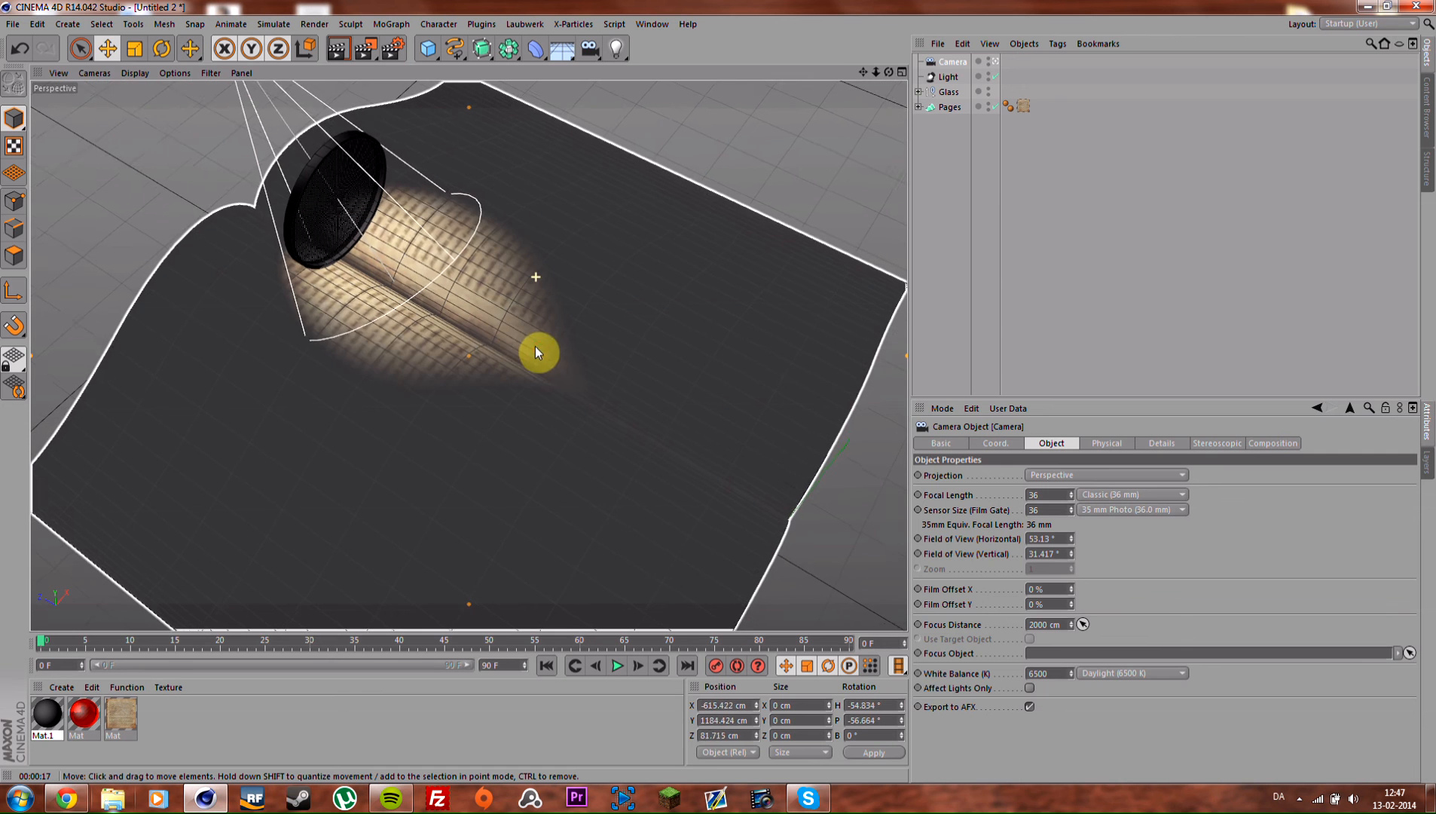
# Step: Duplicate the spot light, place the copy below the camera in the object list, and widen its outer angle to about 75°
pyautogui.click(953, 77)
pyautogui.hotkey('ctrl', 'c')
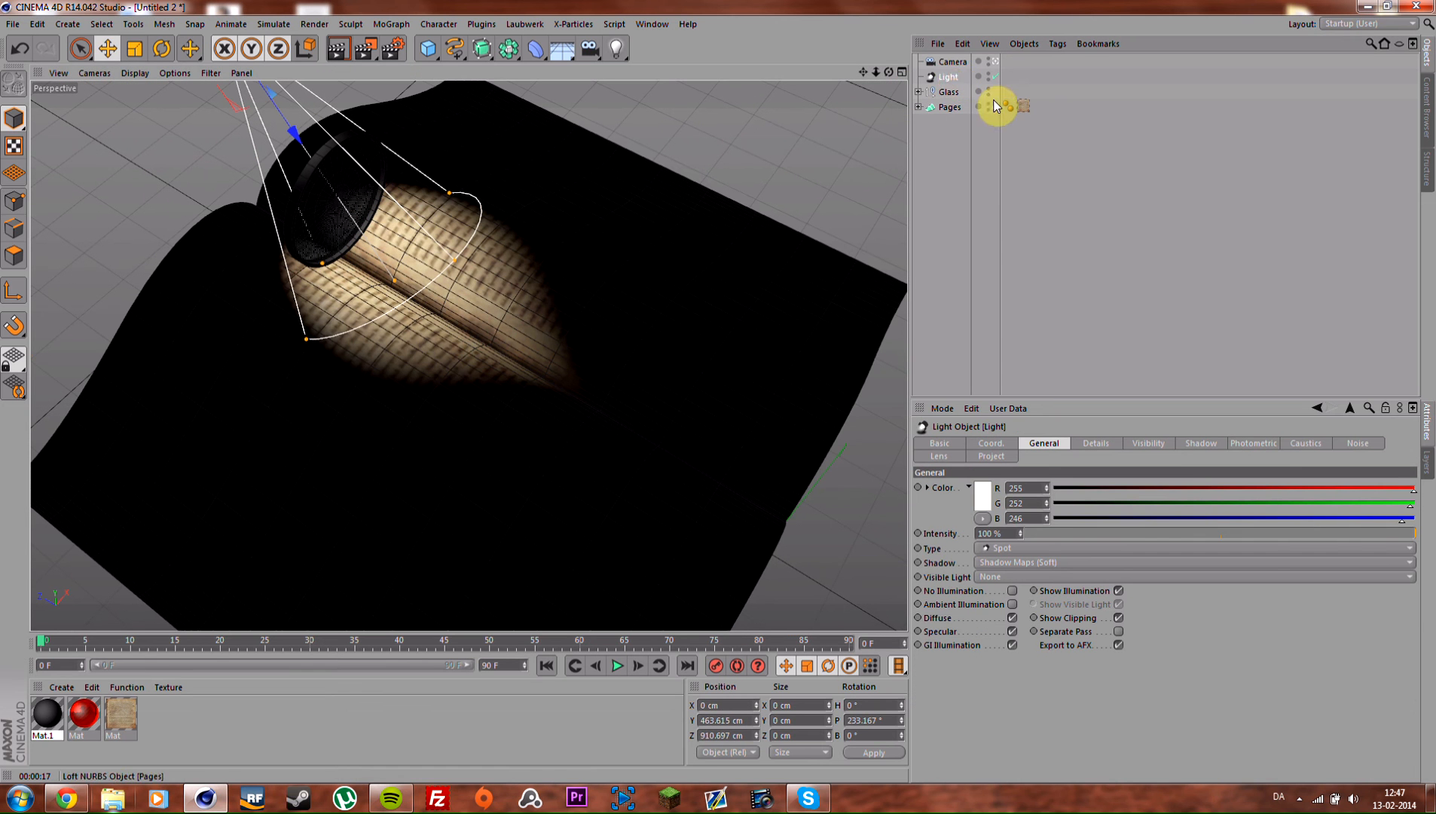
pyautogui.hotkey('ctrl', 'v')
pyautogui.moveTo(940, 64); pyautogui.dragTo(949, 83)
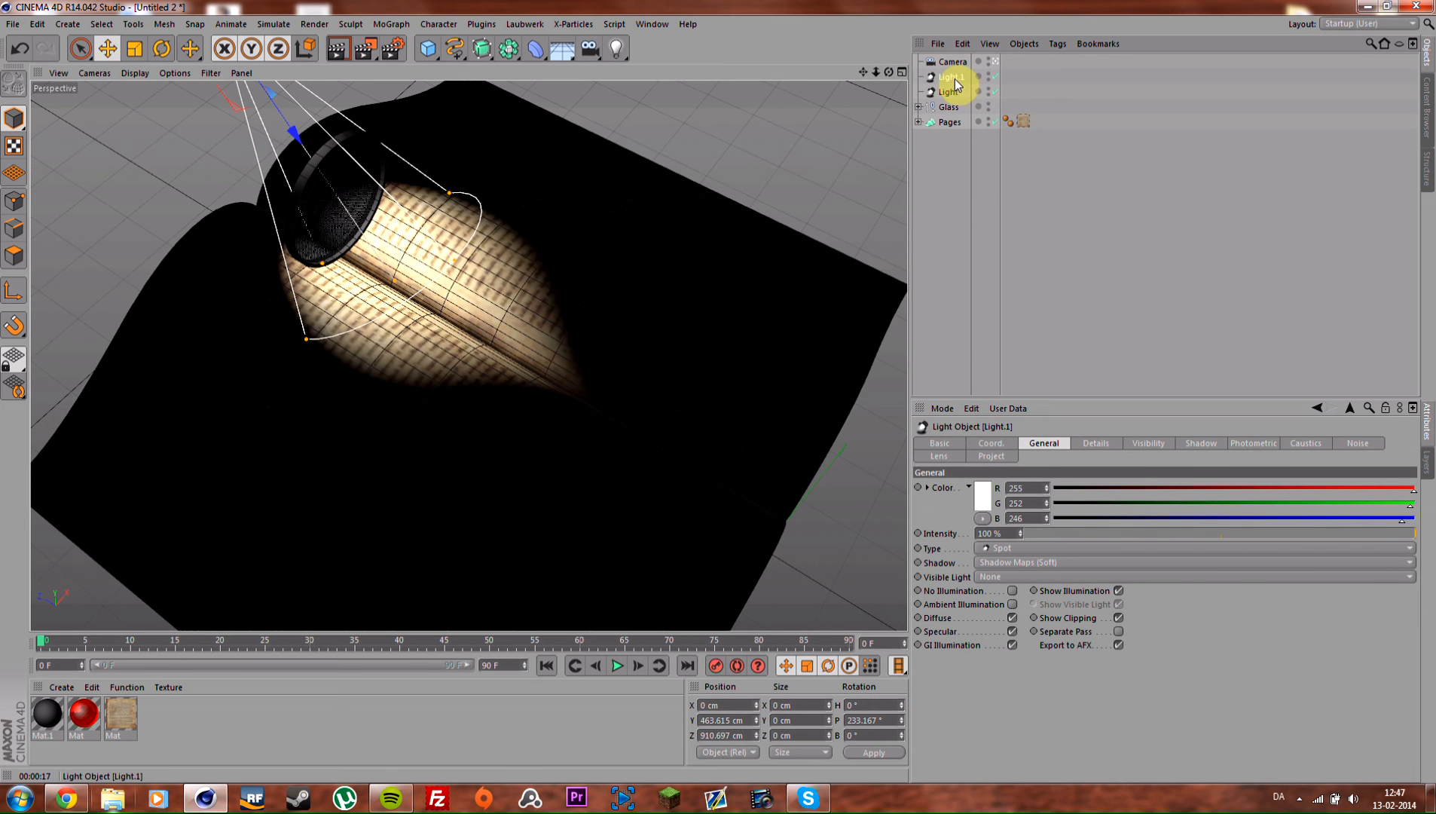
pyautogui.moveTo(449, 193); pyautogui.dragTo(522, 152)
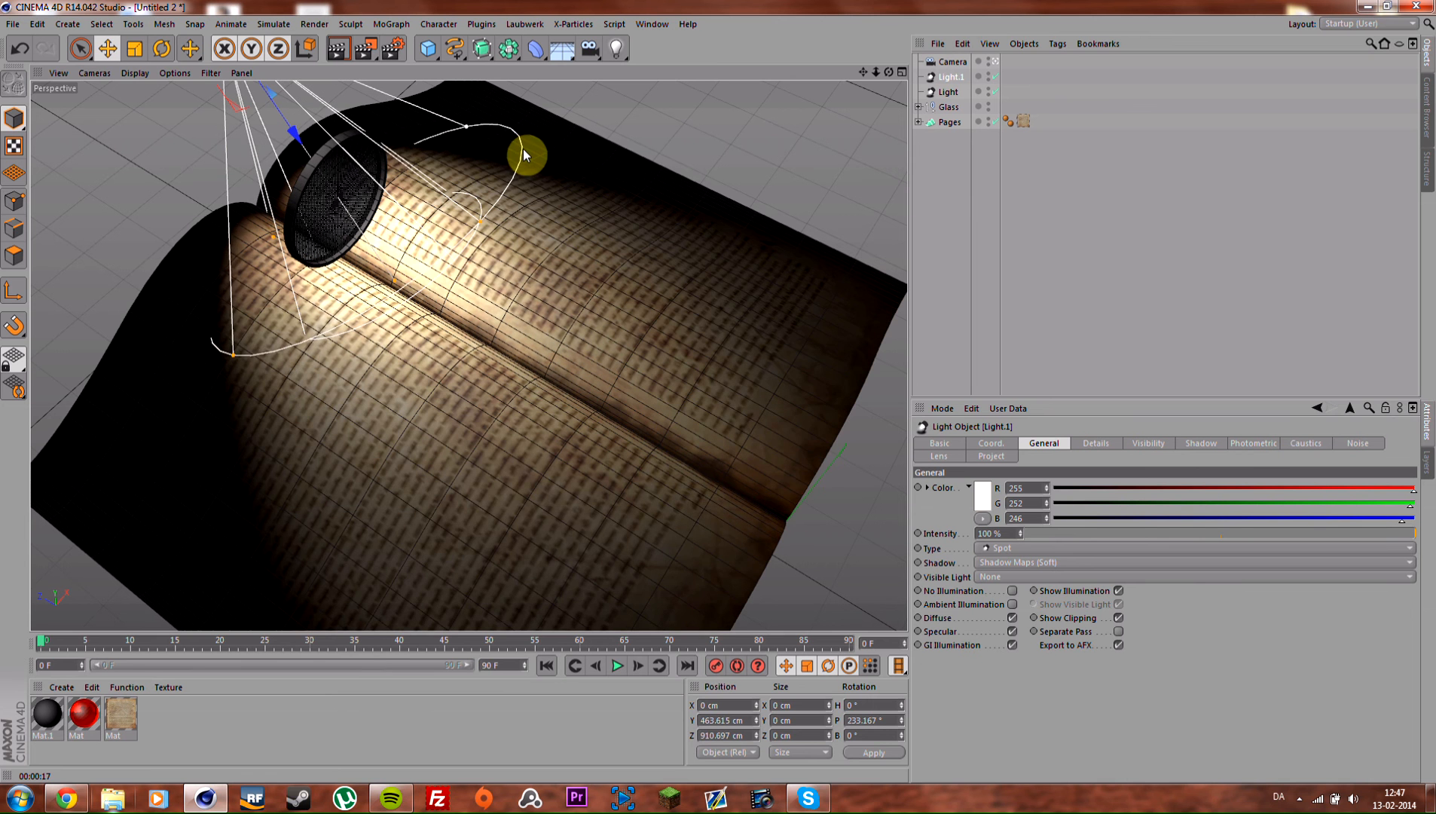
pyautogui.click(1021, 577)
pyautogui.click(1023, 575)
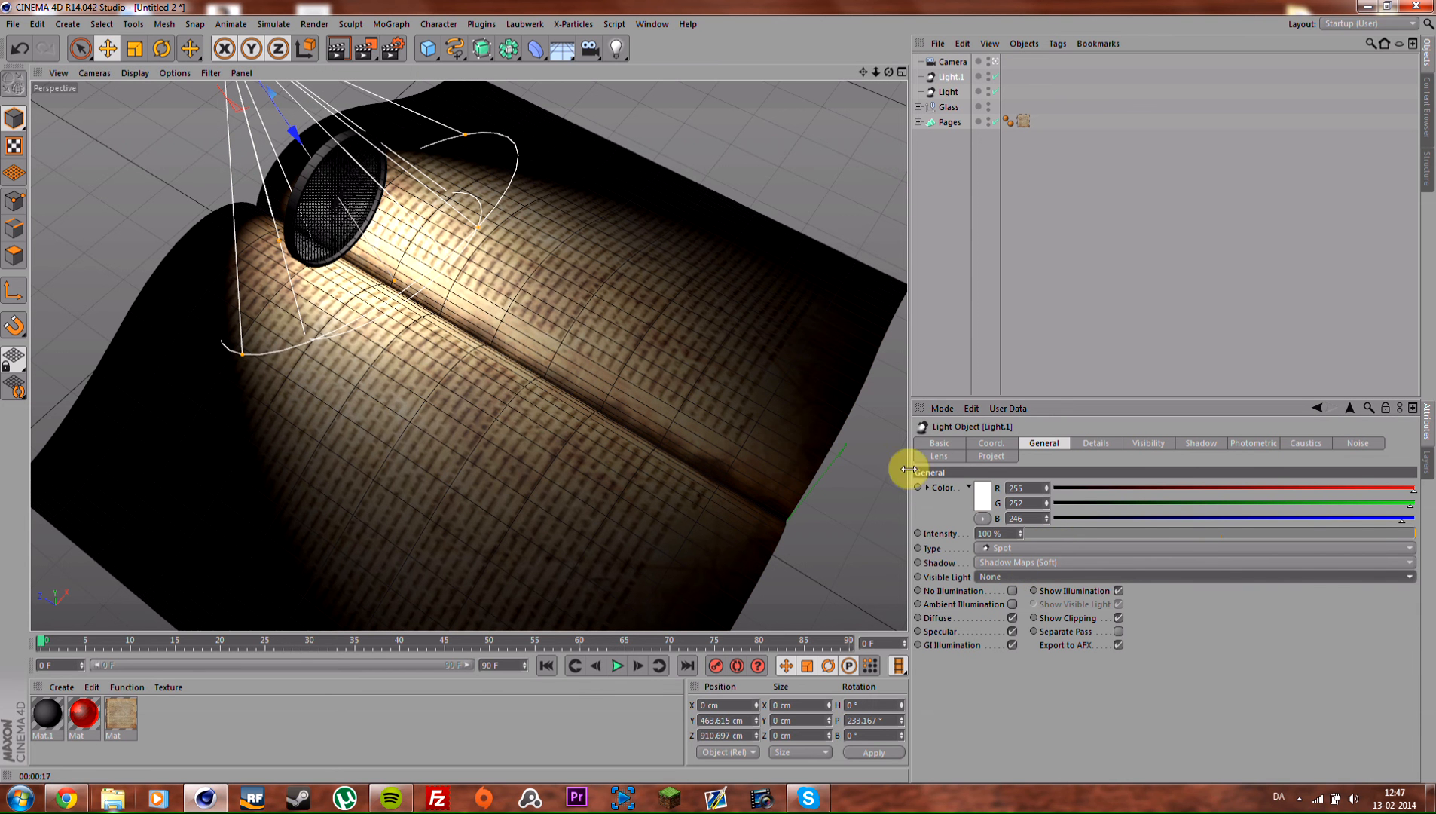
# Step: Turn off Global Illumination in the render settings and render the camera view
pyautogui.hotkey('ctrl', 'r')
pyautogui.hotkey('ctrl', 'b')
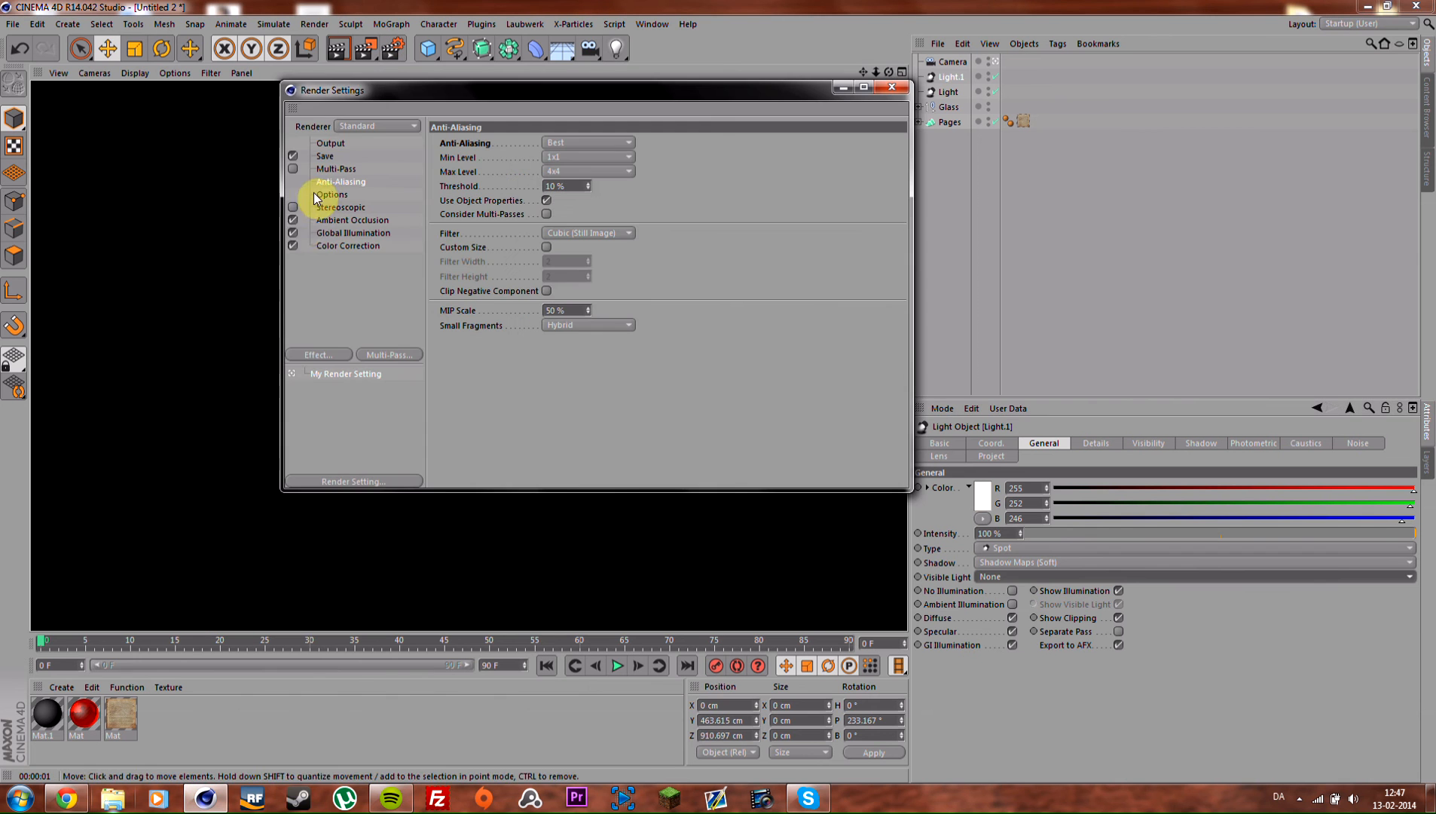
pyautogui.click(293, 233)
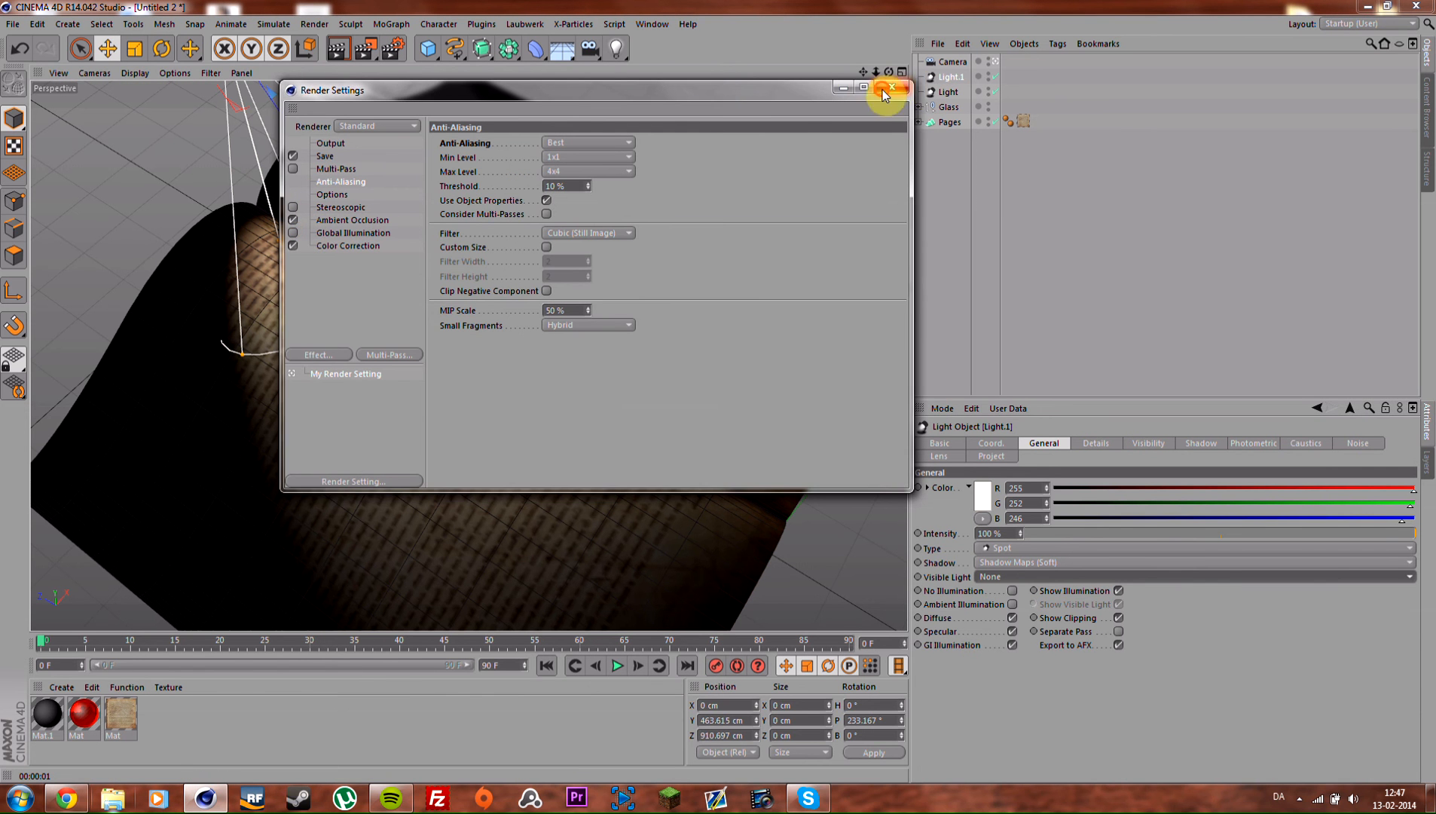
pyautogui.click(890, 87)
pyautogui.hotkey('ctrl', 'r')
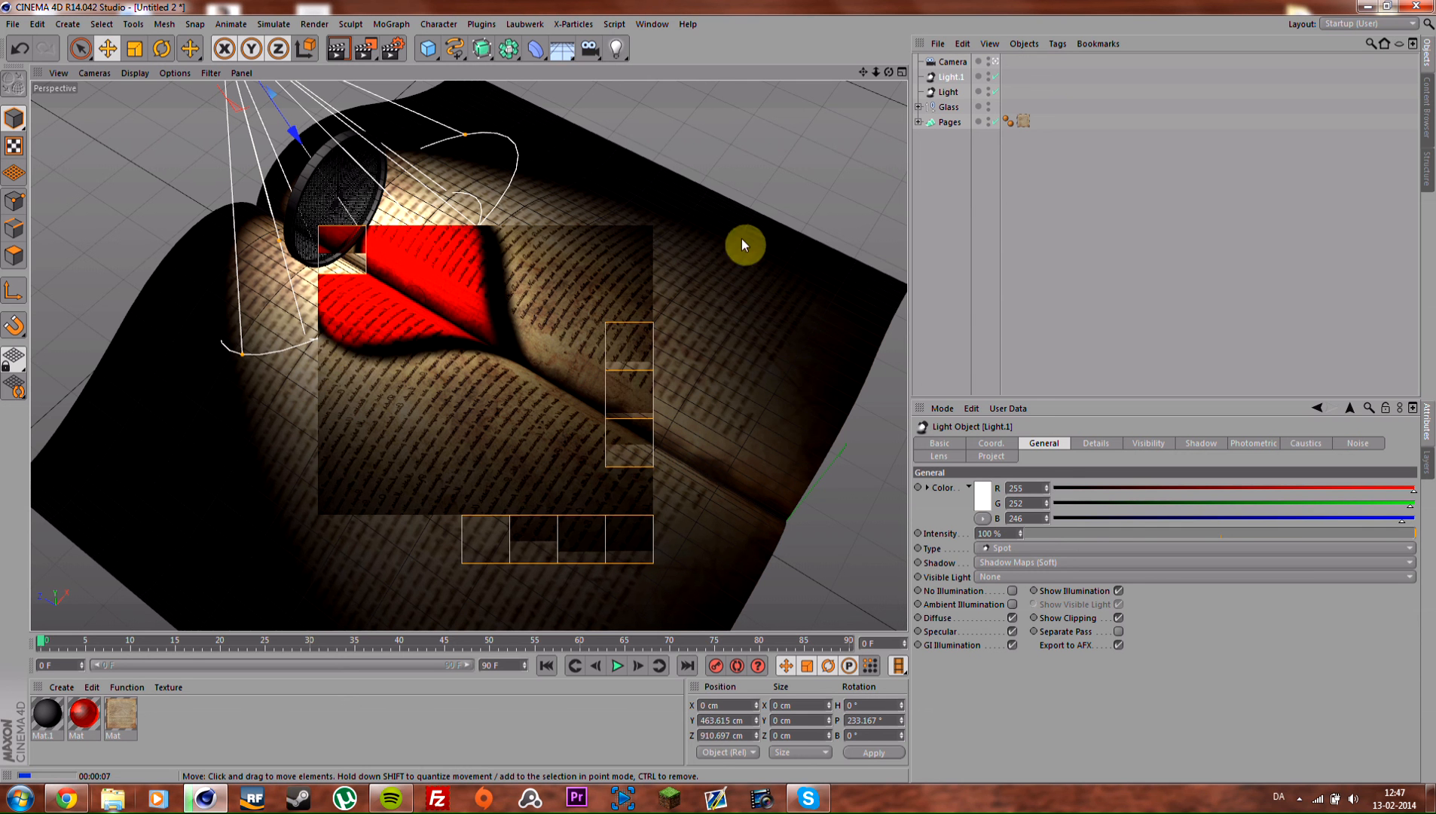
# Step: Set the duplicated spot light's shadow to None and its outer angle to 84.814°
pyautogui.click(946, 76)
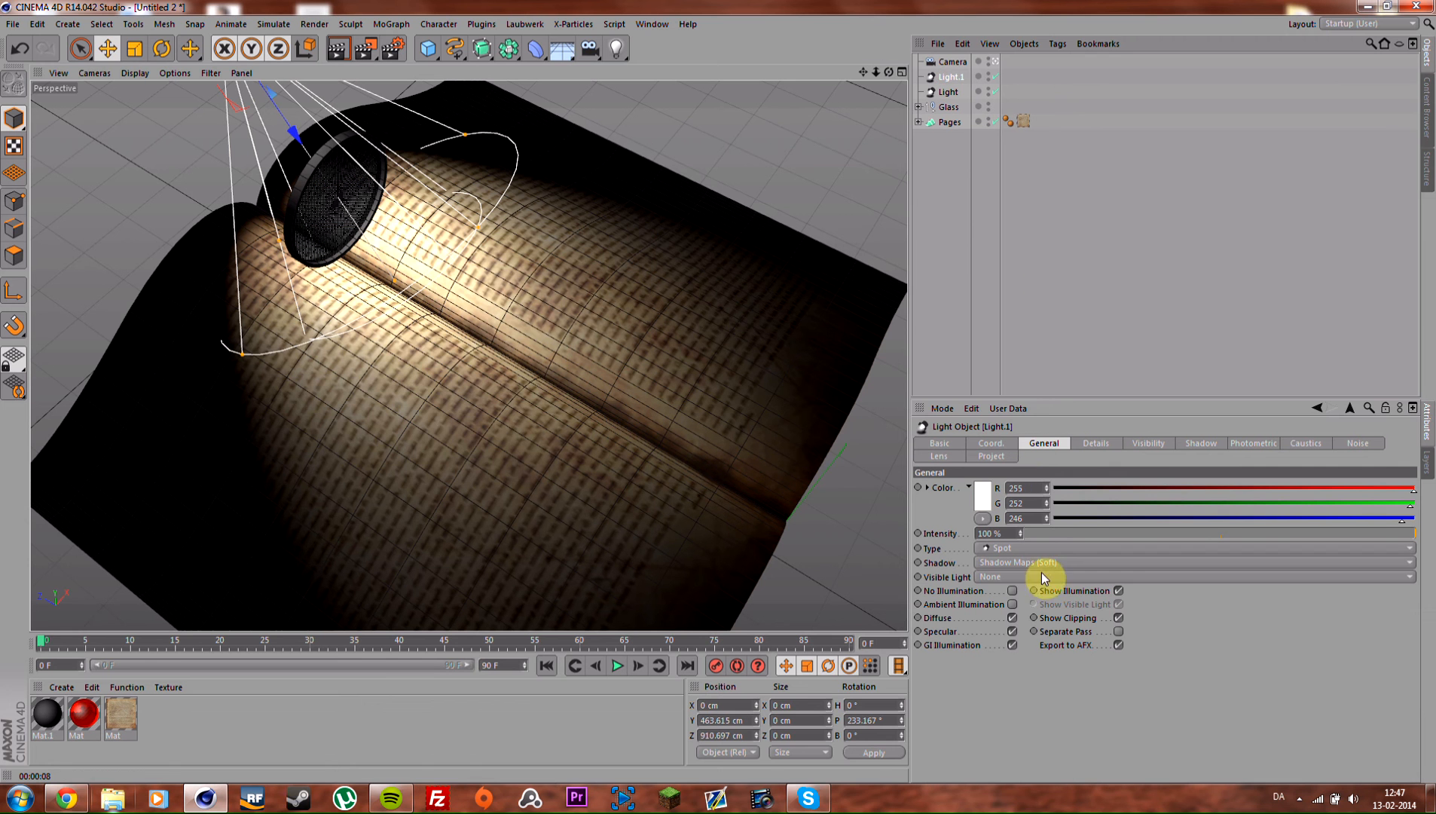
pyautogui.click(1029, 563)
pyautogui.click(1039, 555)
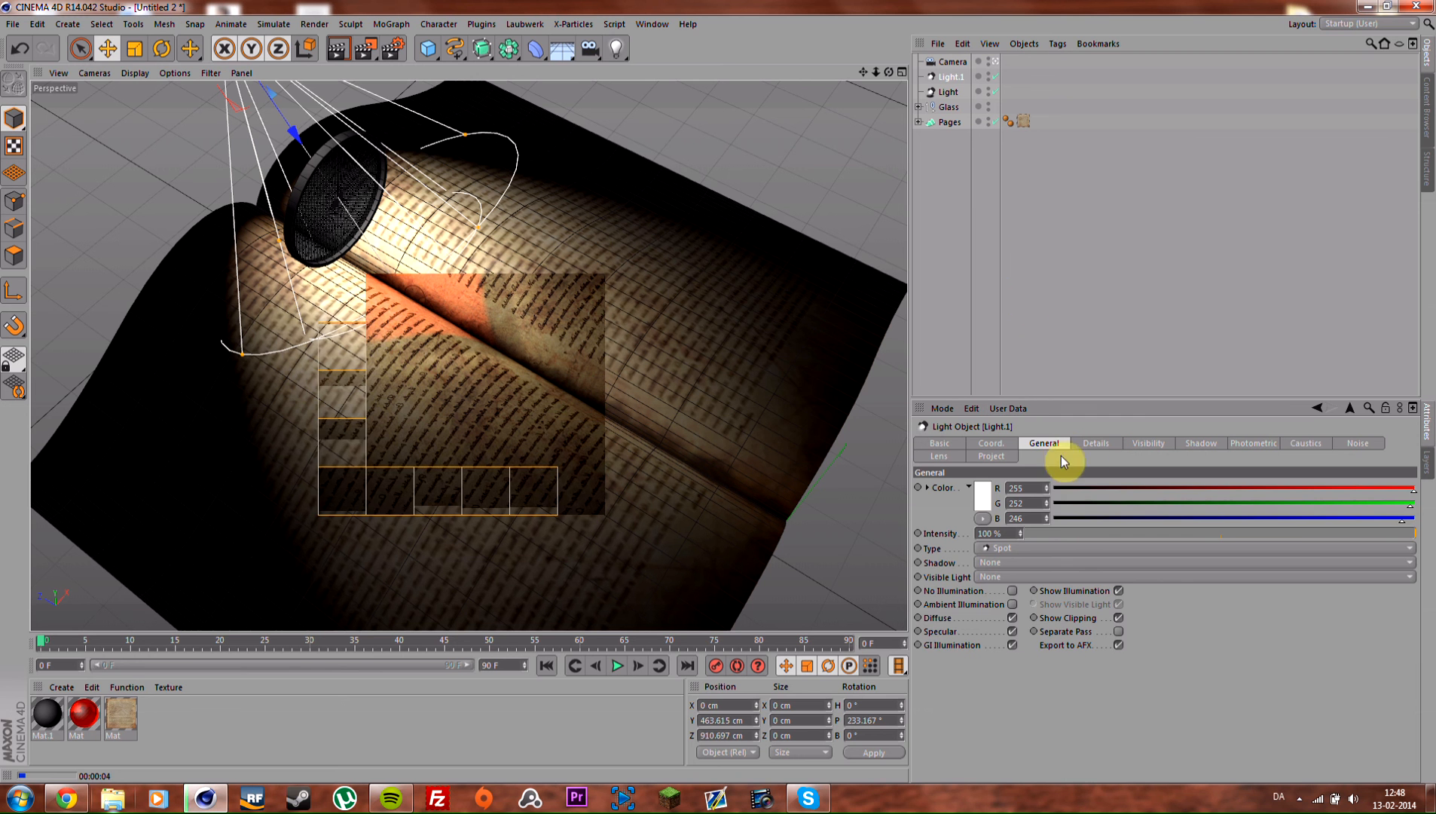
pyautogui.click(1085, 446)
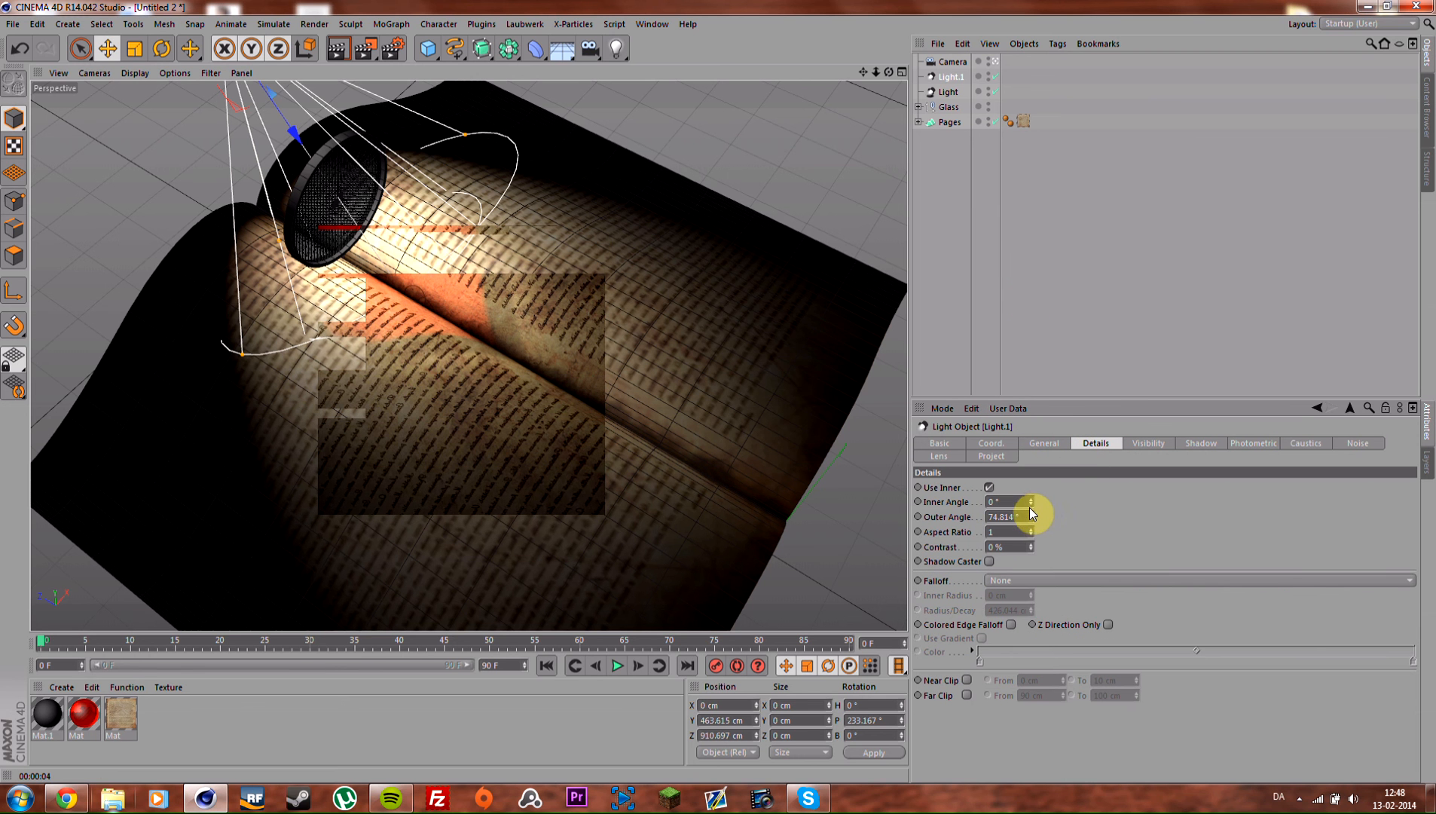
pyautogui.moveTo(1030, 519); pyautogui.dragTo(1097, 424)
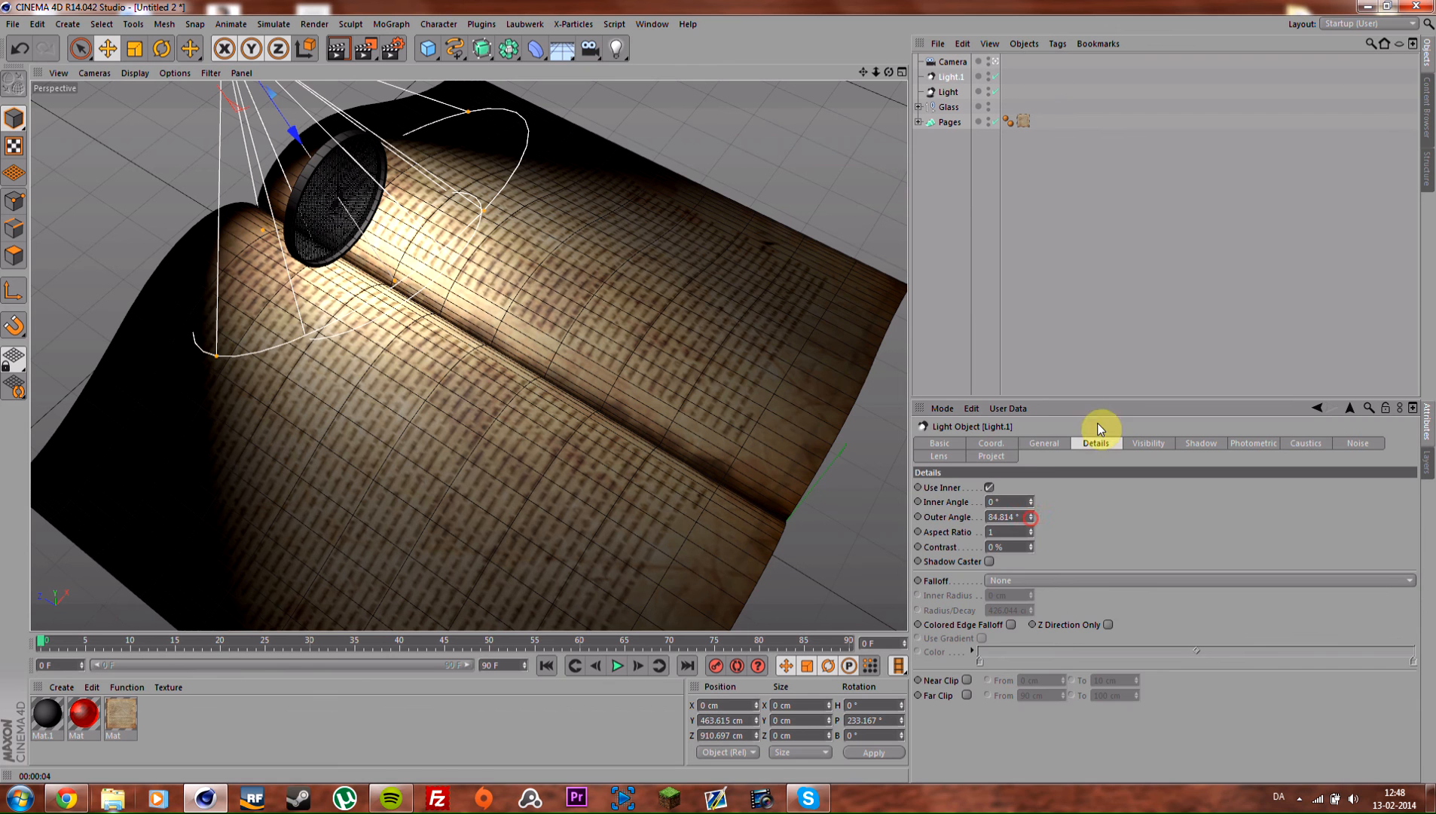
# Step: Set the duplicated spot light's intensity to 25% and render the view
pyautogui.click(1036, 444)
pyautogui.click(995, 529)
pyautogui.write('2')
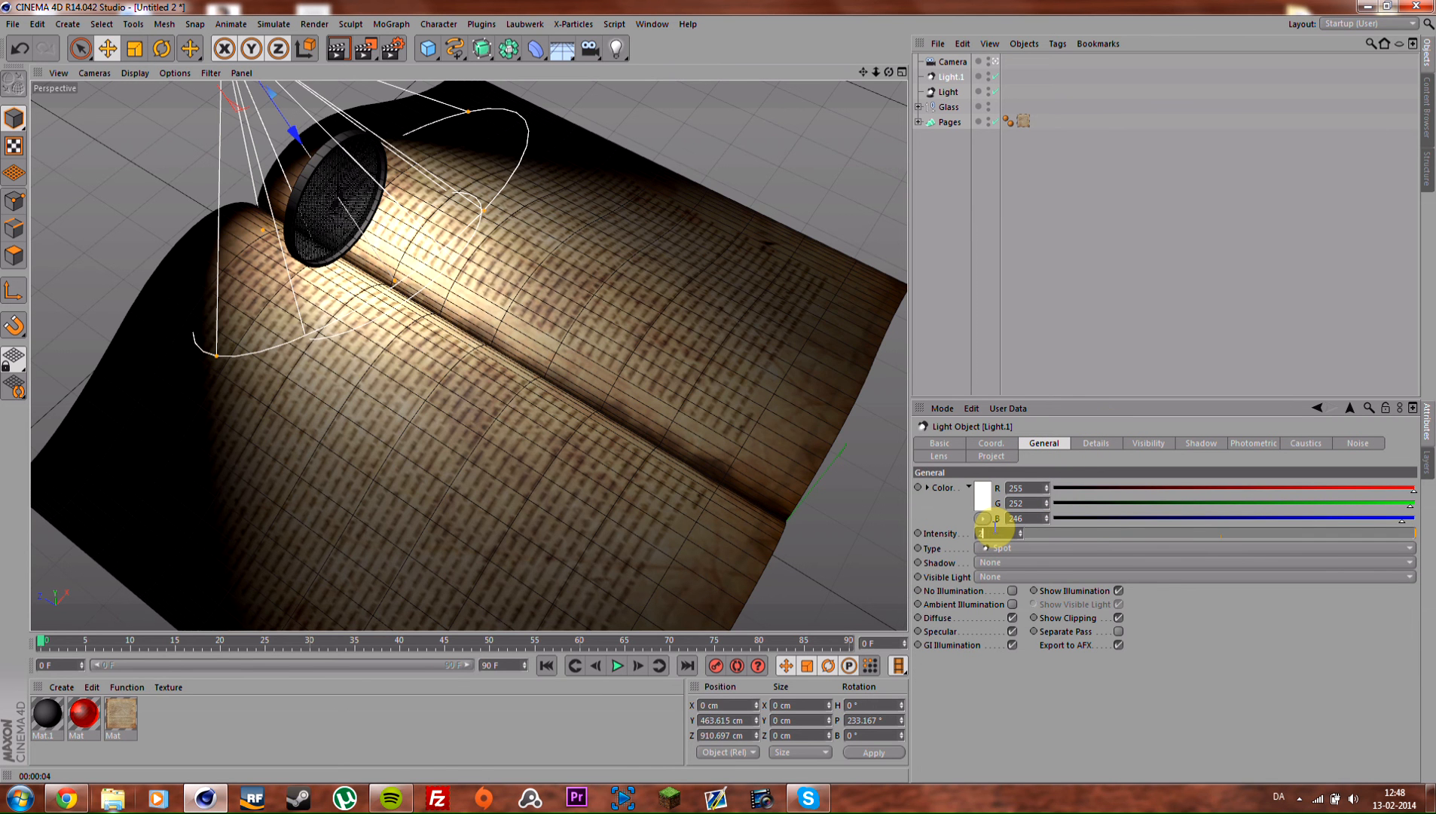
pyautogui.write('5')
pyautogui.press('Return')
pyautogui.hotkey('ctrl', 'r')
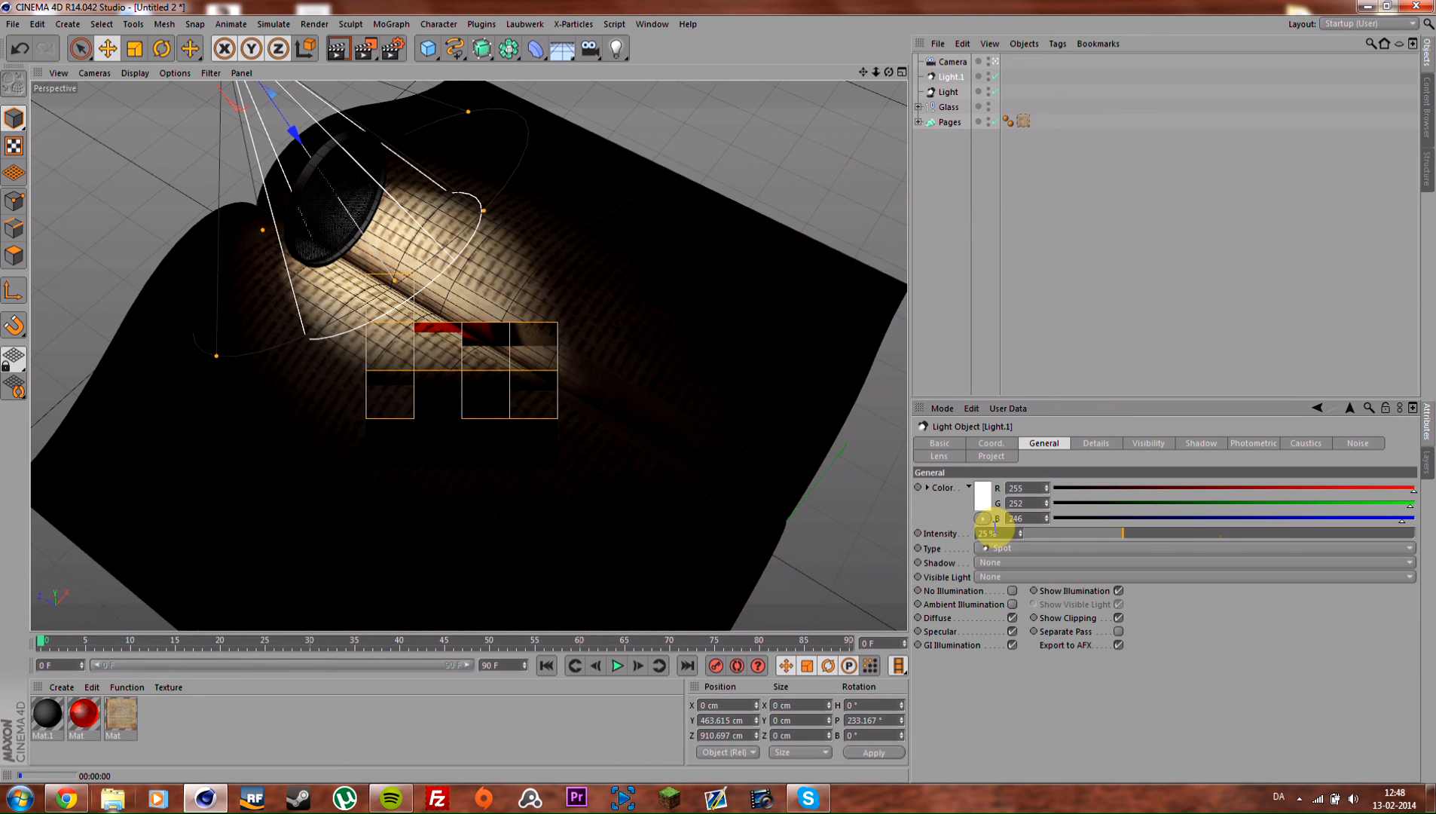